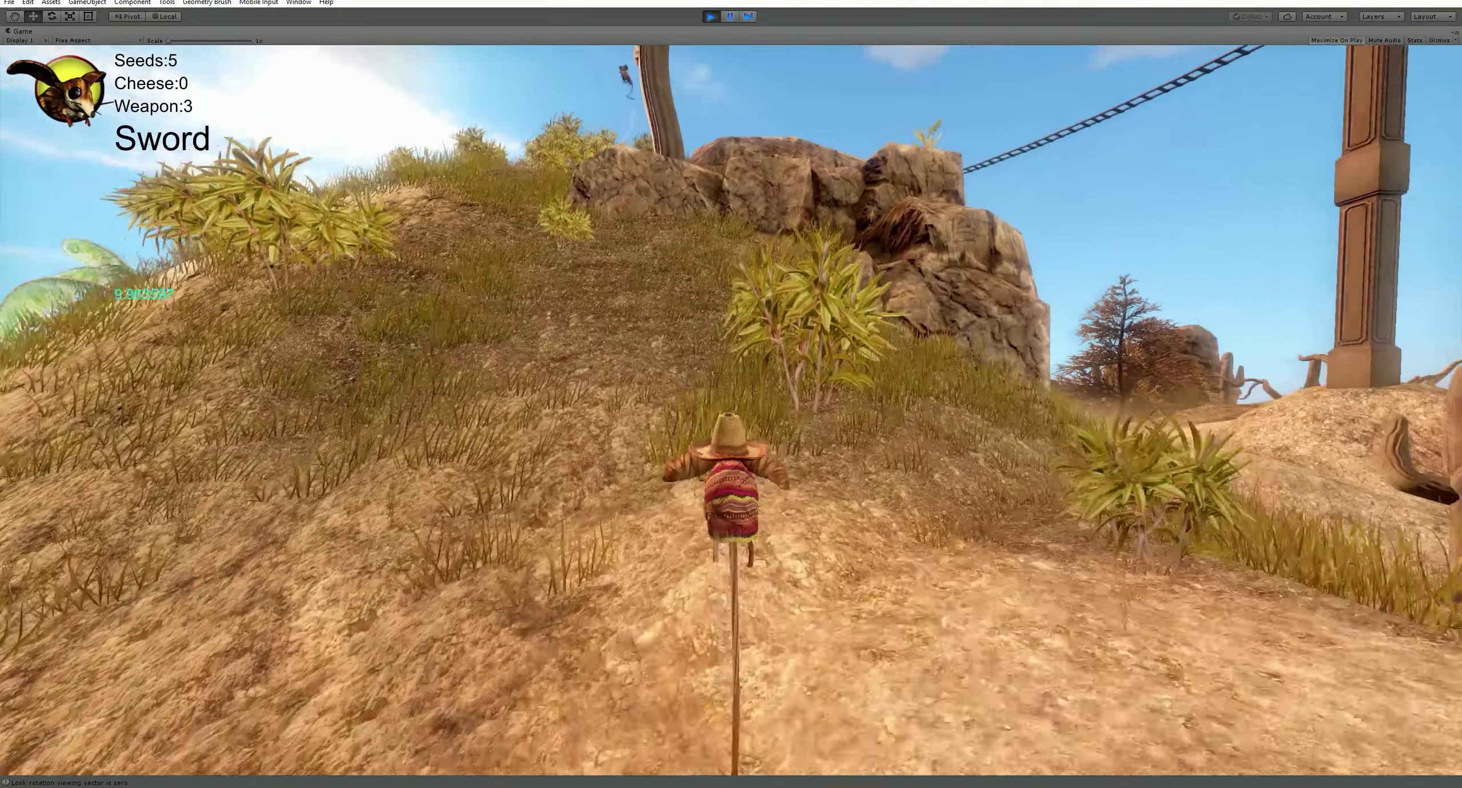
In Play mode, throw three seeds down the trail and watch plants sprout as the count drops.
{"action": "key", "text": "e"}
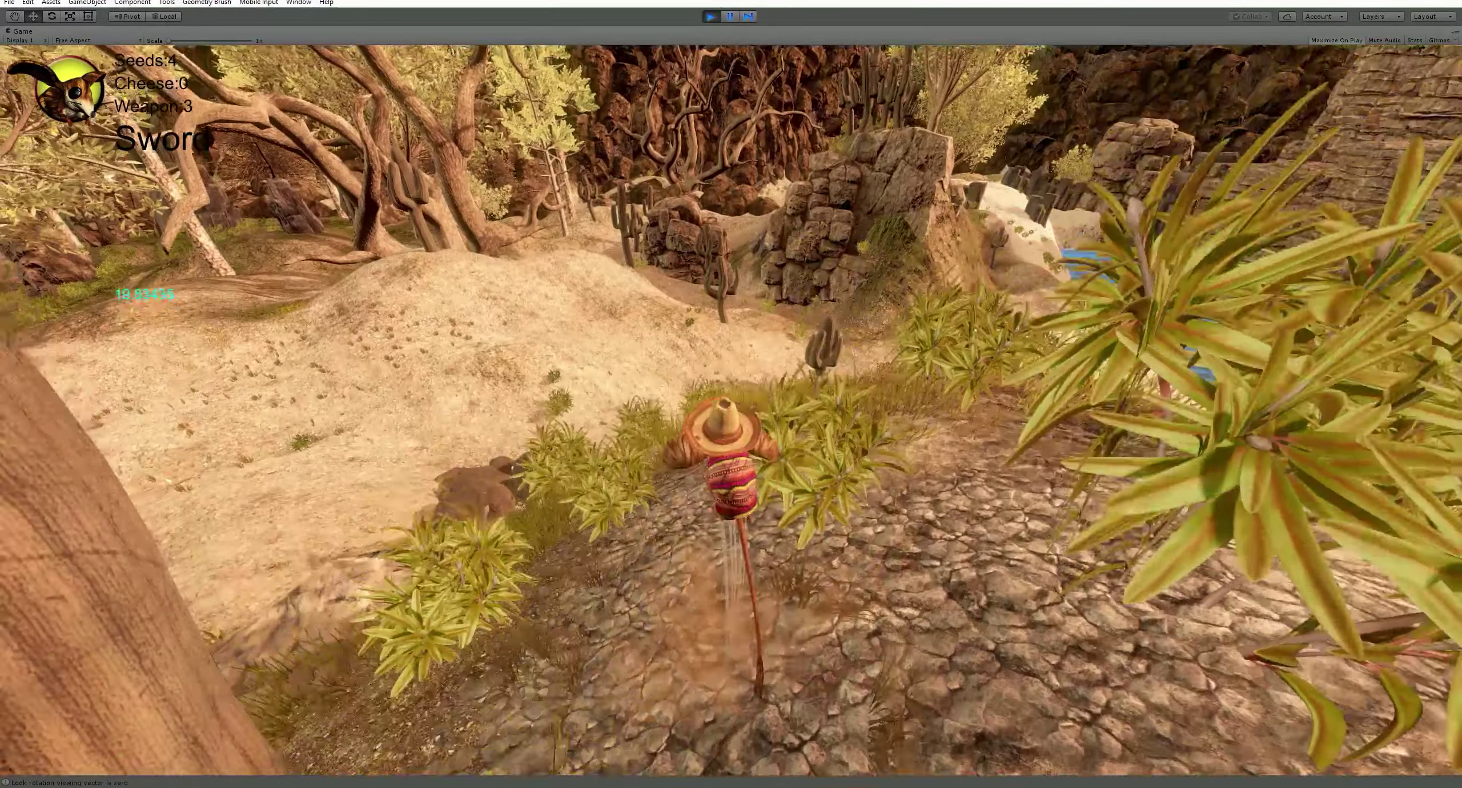
{"action": "key", "text": "e"}
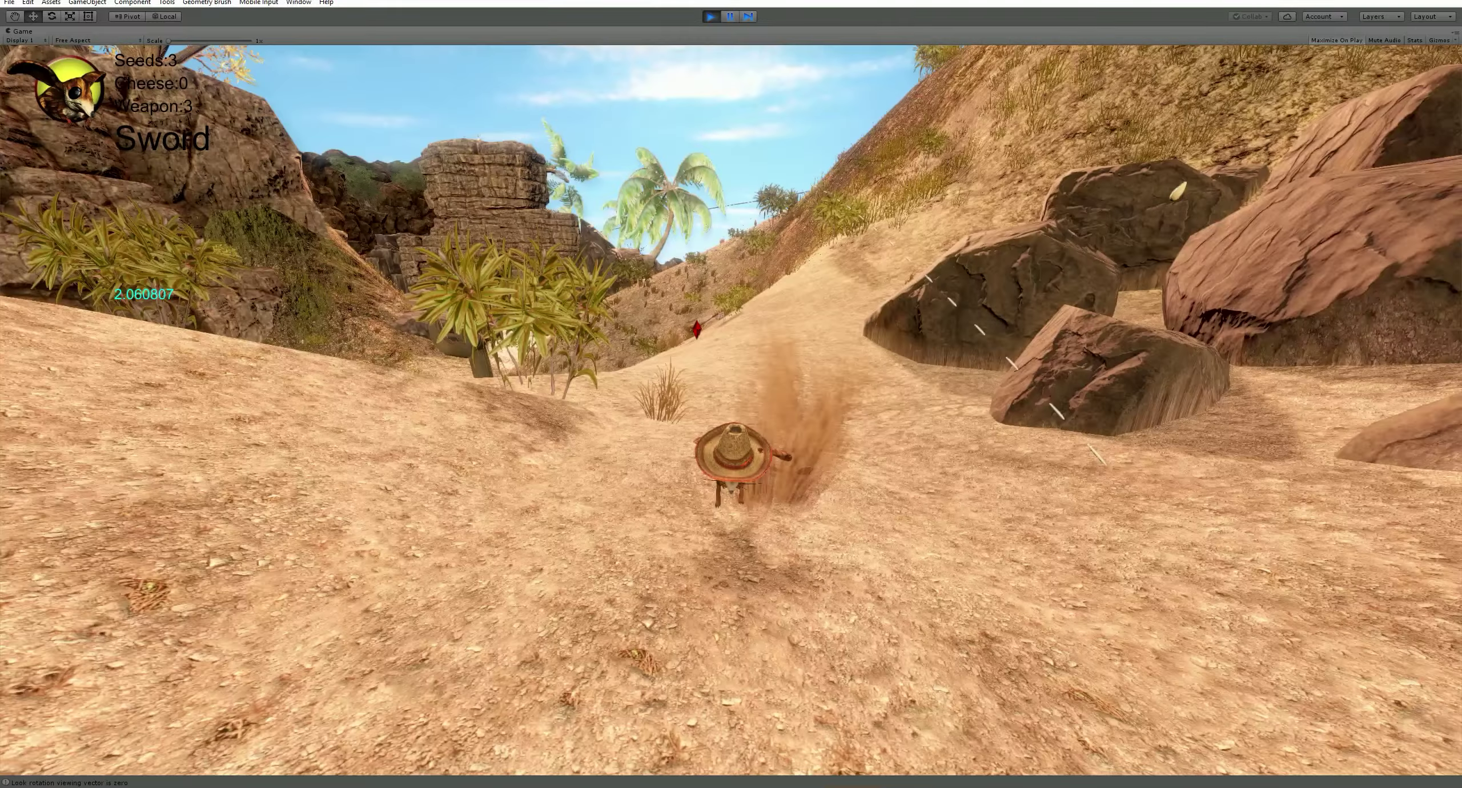
{"action": "key", "text": "e"}
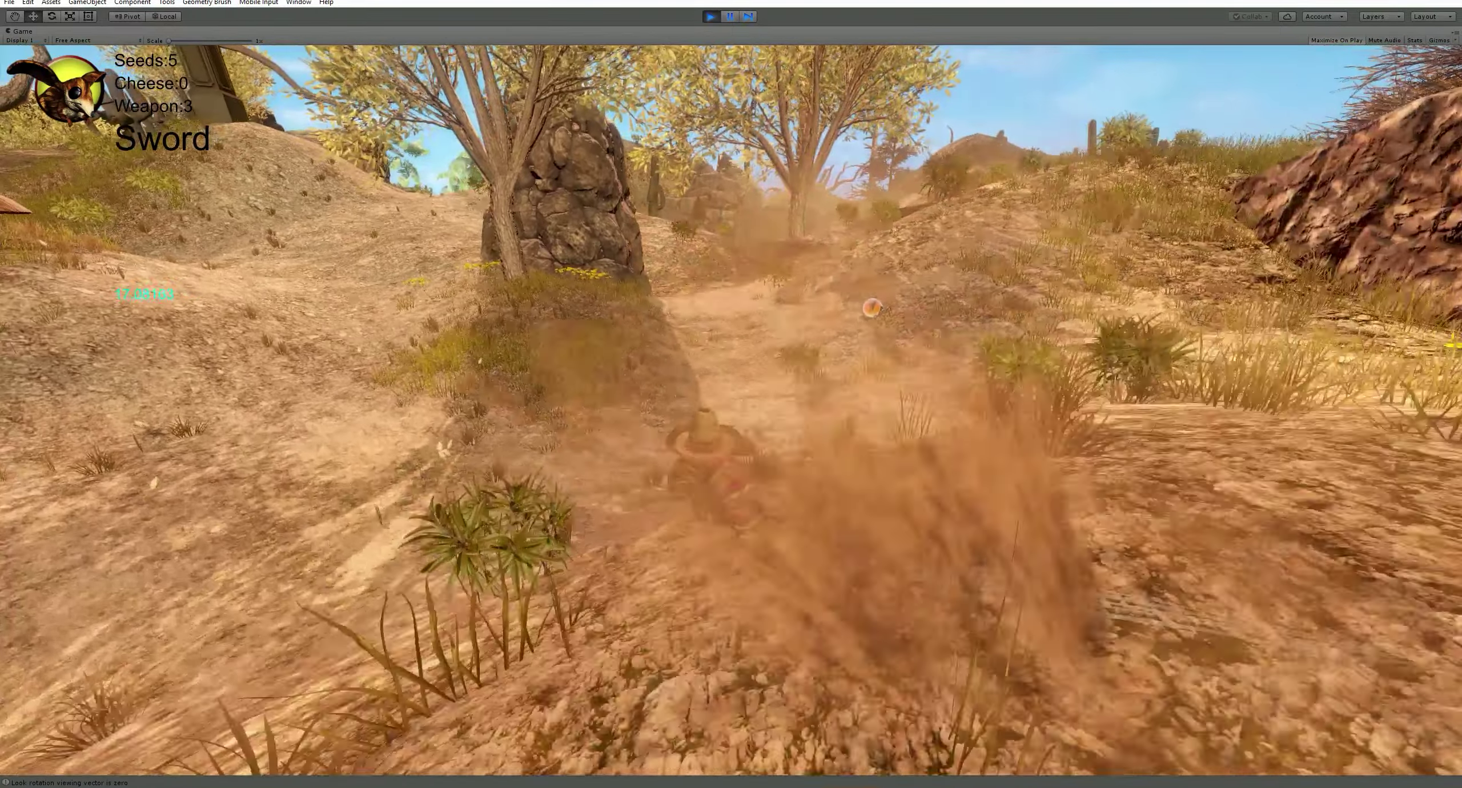
Stop Play mode, glance at the C# seed script in Notepad++, and come back to Unity.
{"action": "left_click", "coordinate": [710, 16]}
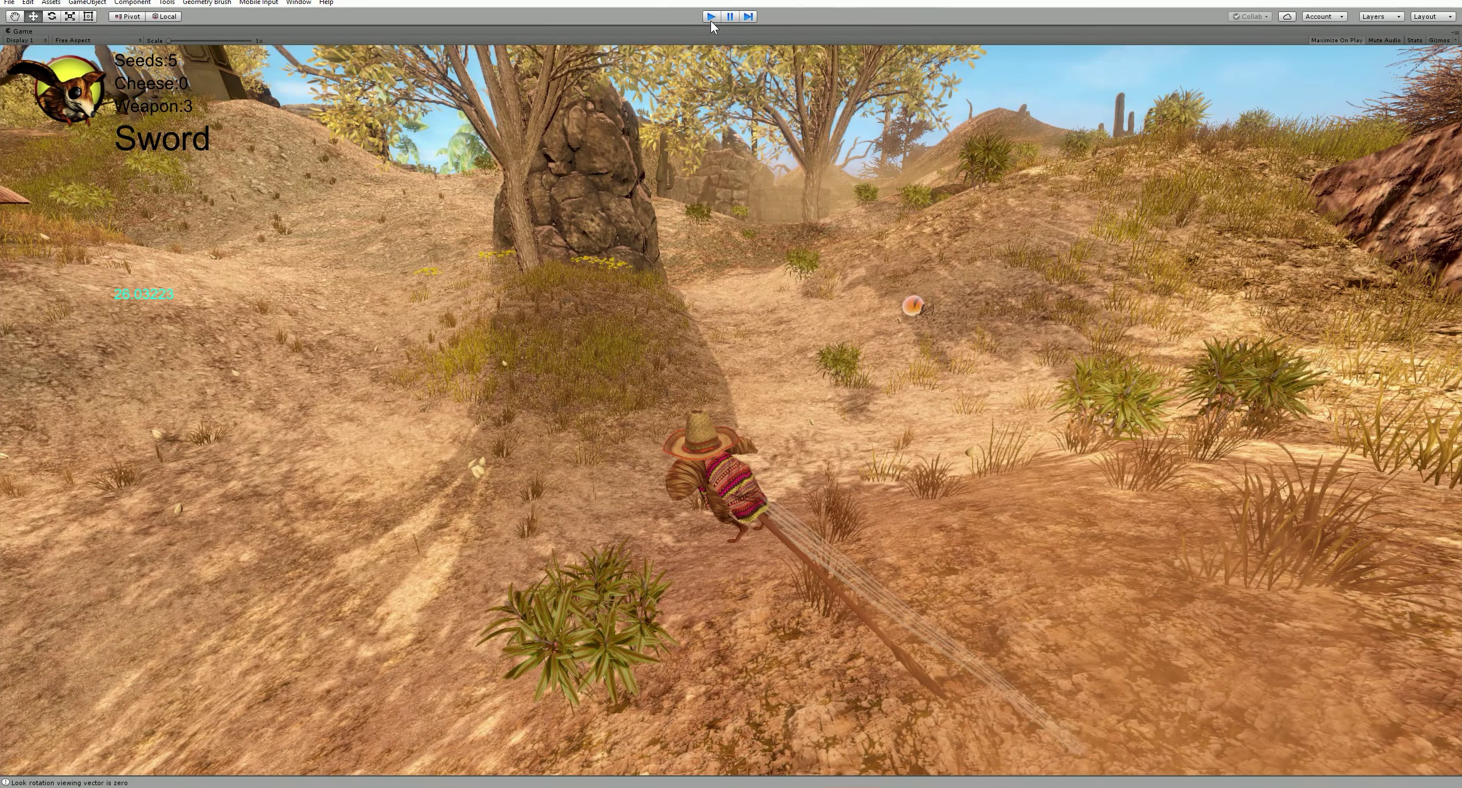
{"action": "key", "text": "alt+Tab"}
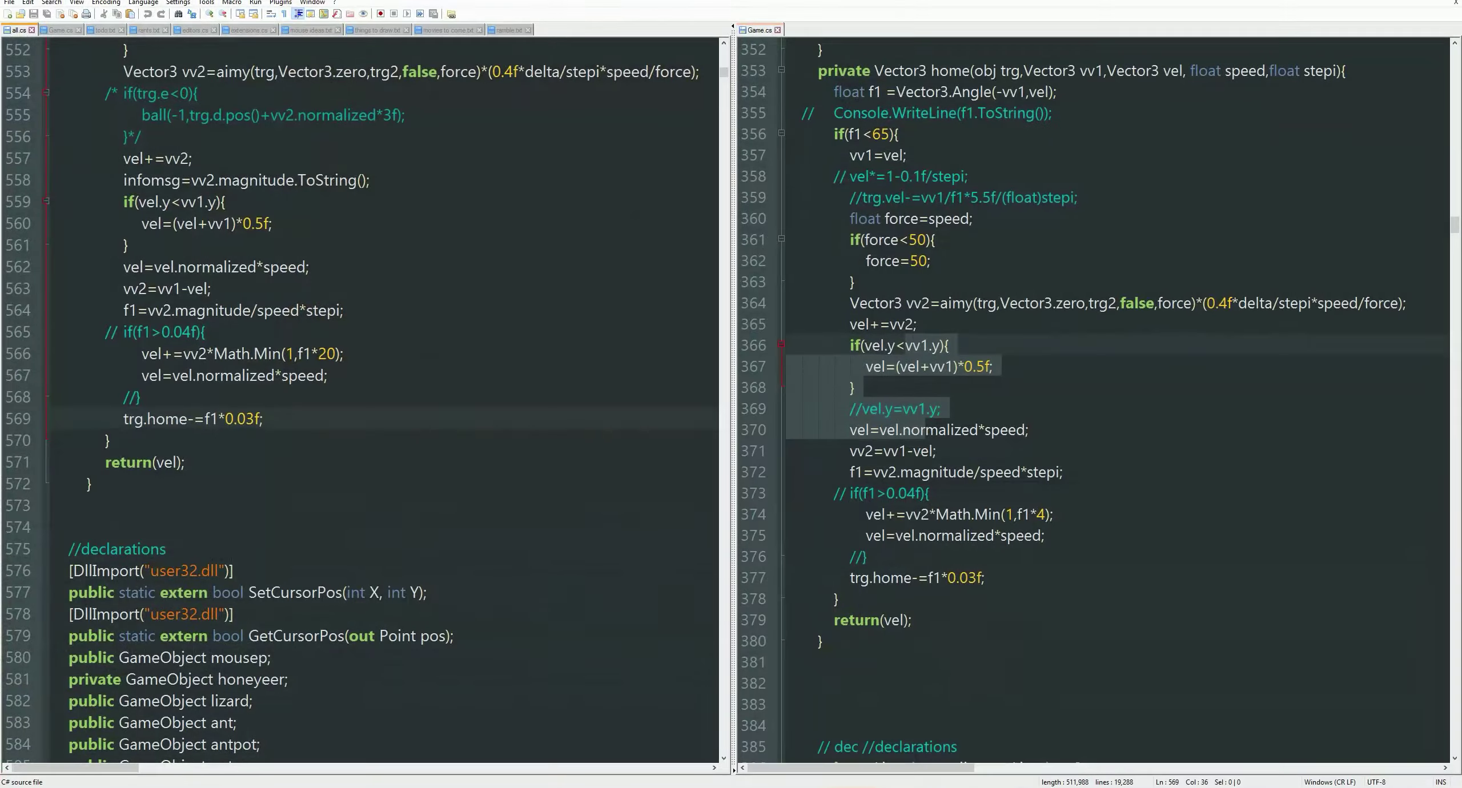
{"action": "key", "text": "alt+Tab"}
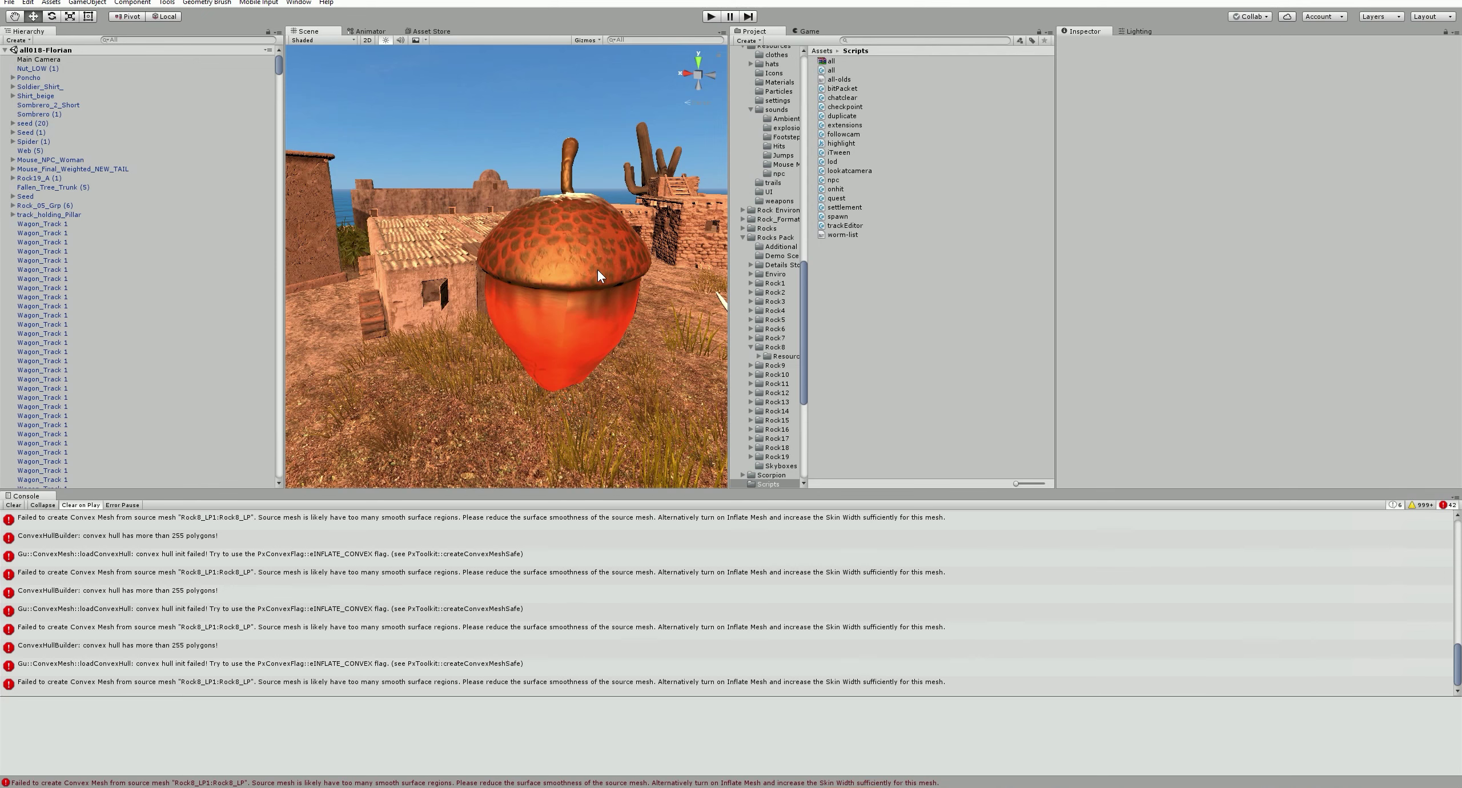
Select the Nut_LOW acorn and jump to its prefab in the project assets.
{"action": "left_click", "coordinate": [598, 271]}
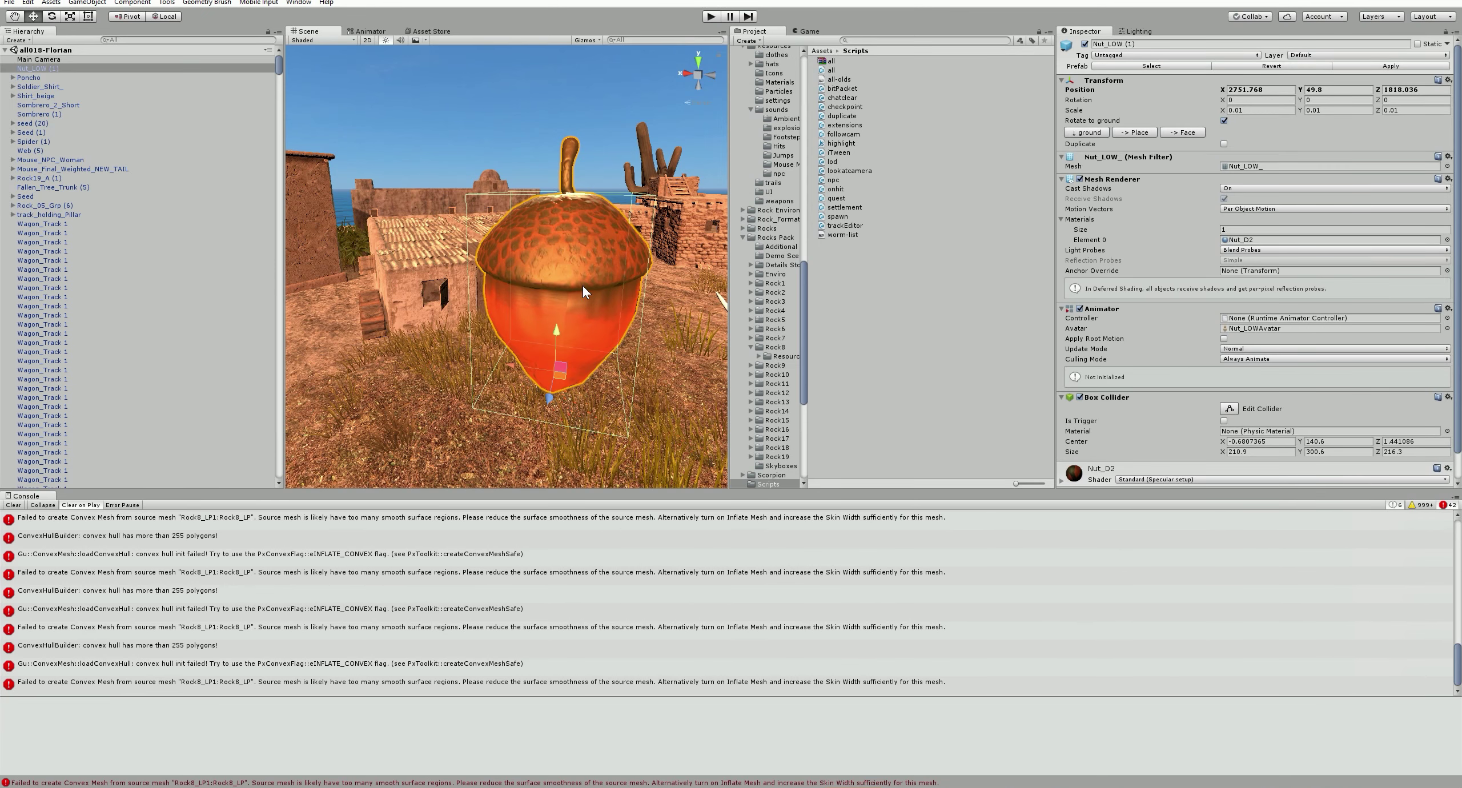
{"action": "right_click", "coordinate": [197, 69]}
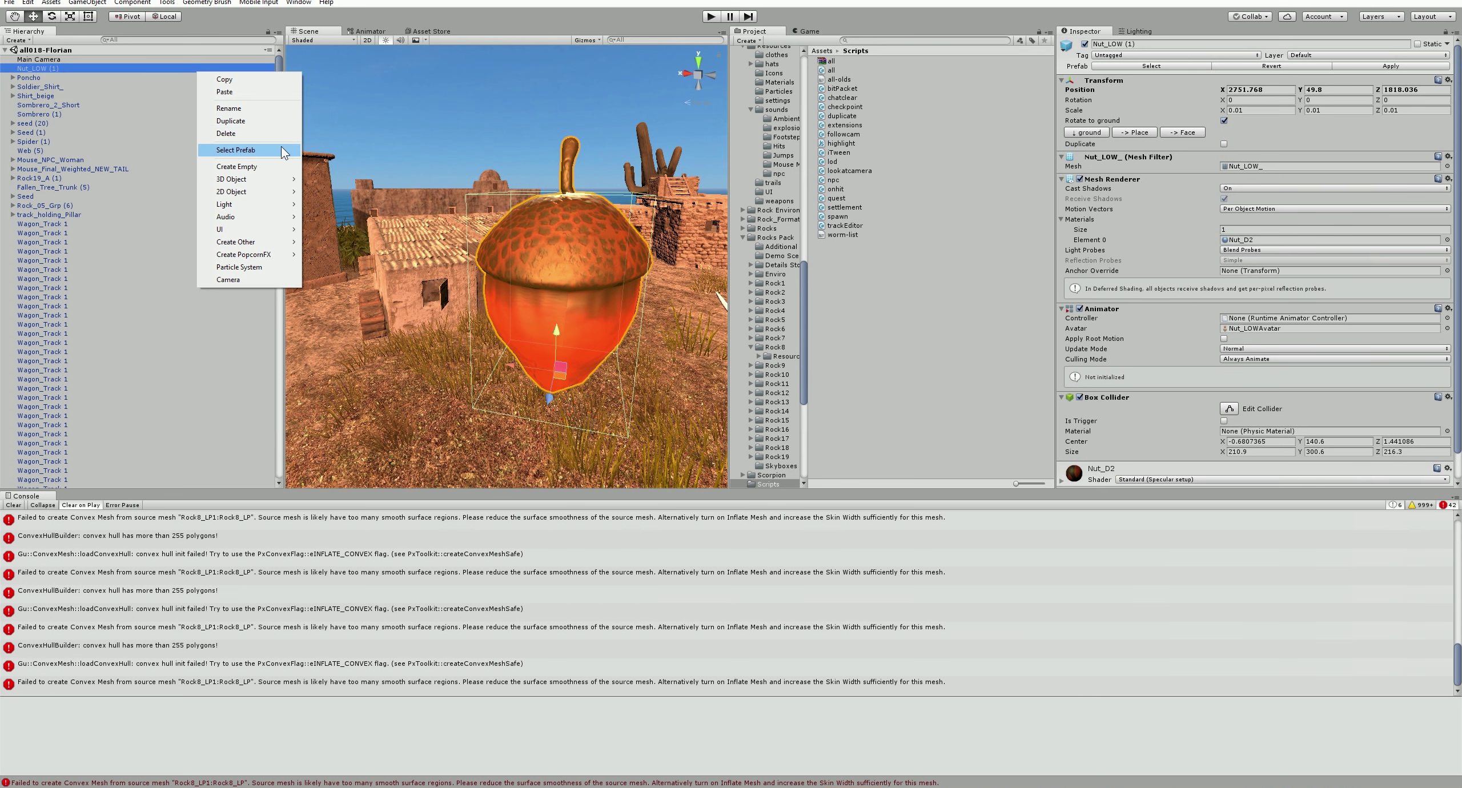
{"action": "left_click", "coordinate": [235, 150]}
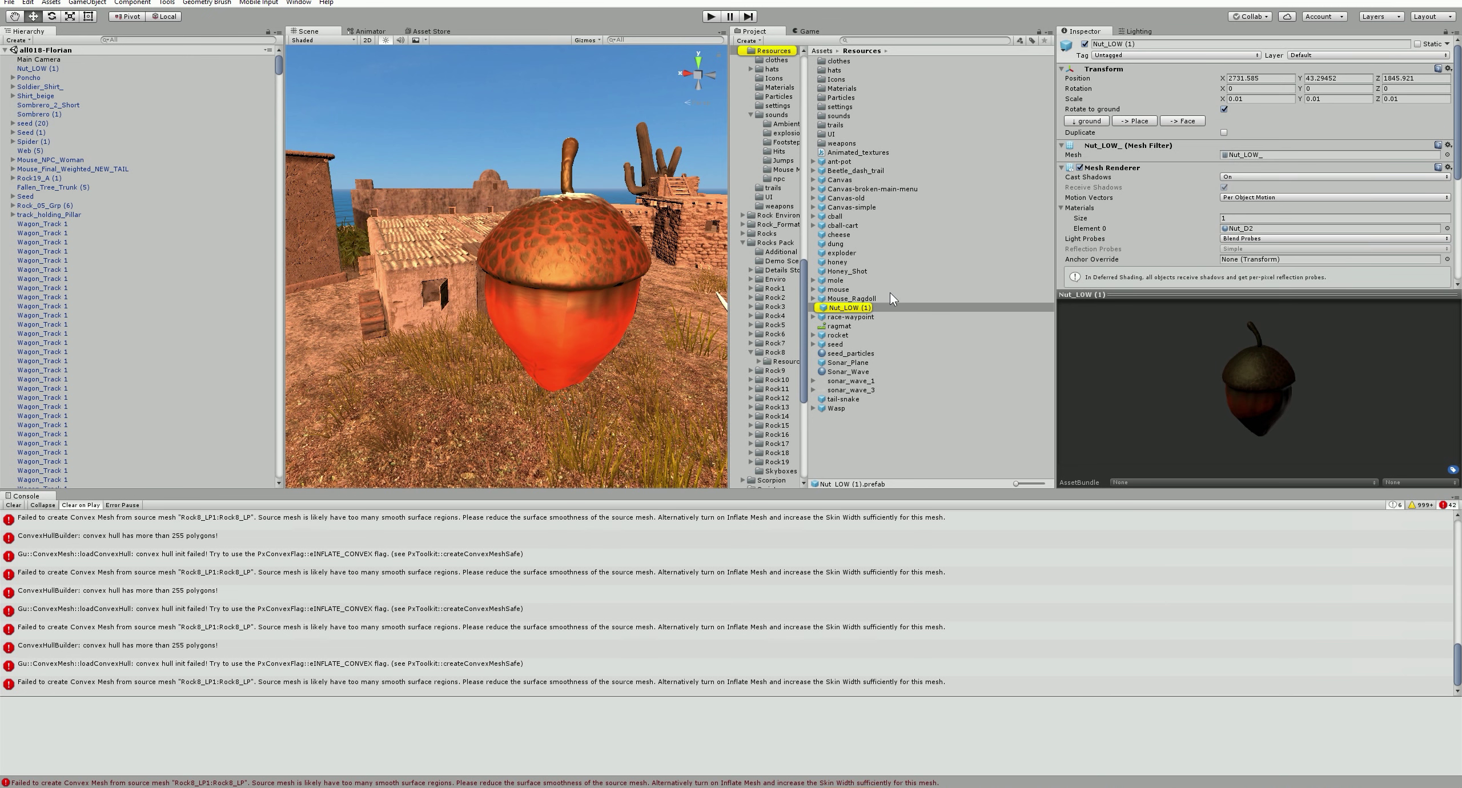
Browse the Resources assets (seed_particles, Nut_LOW (1), cball-cart), then reselect the acorn to show its box collider.
{"action": "left_click", "coordinate": [886, 353]}
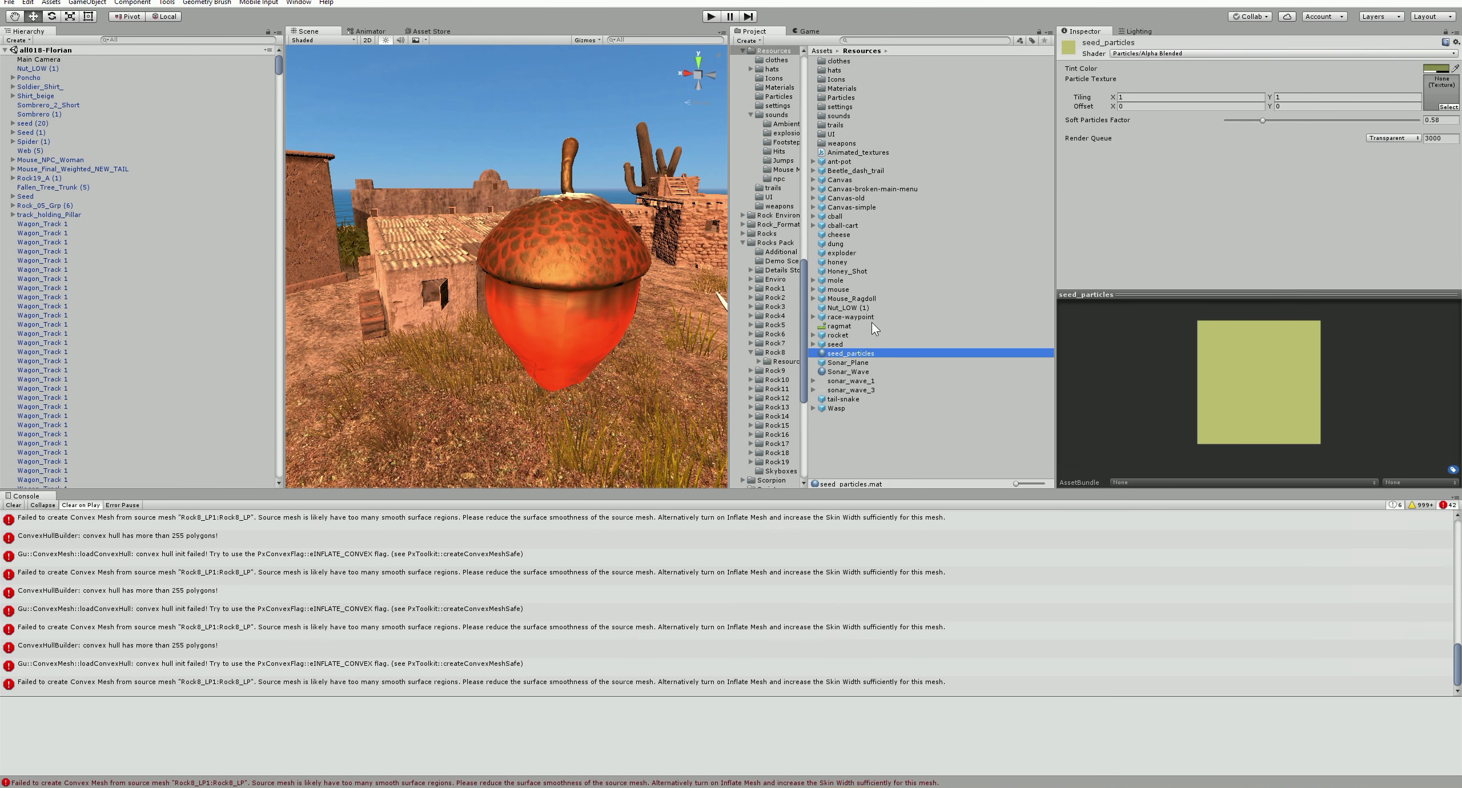
{"action": "left_click", "coordinate": [860, 305]}
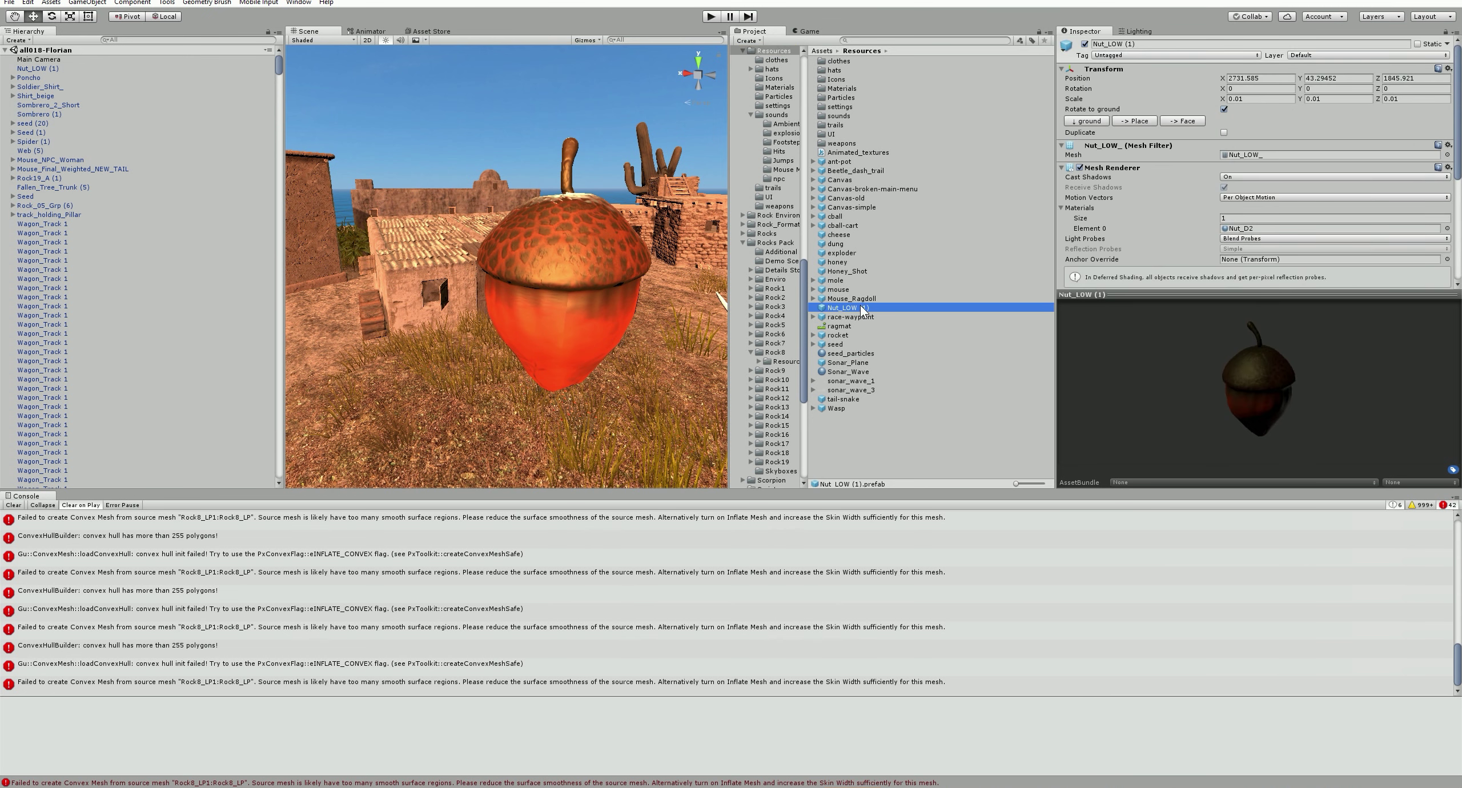
{"action": "right_click", "coordinate": [864, 308]}
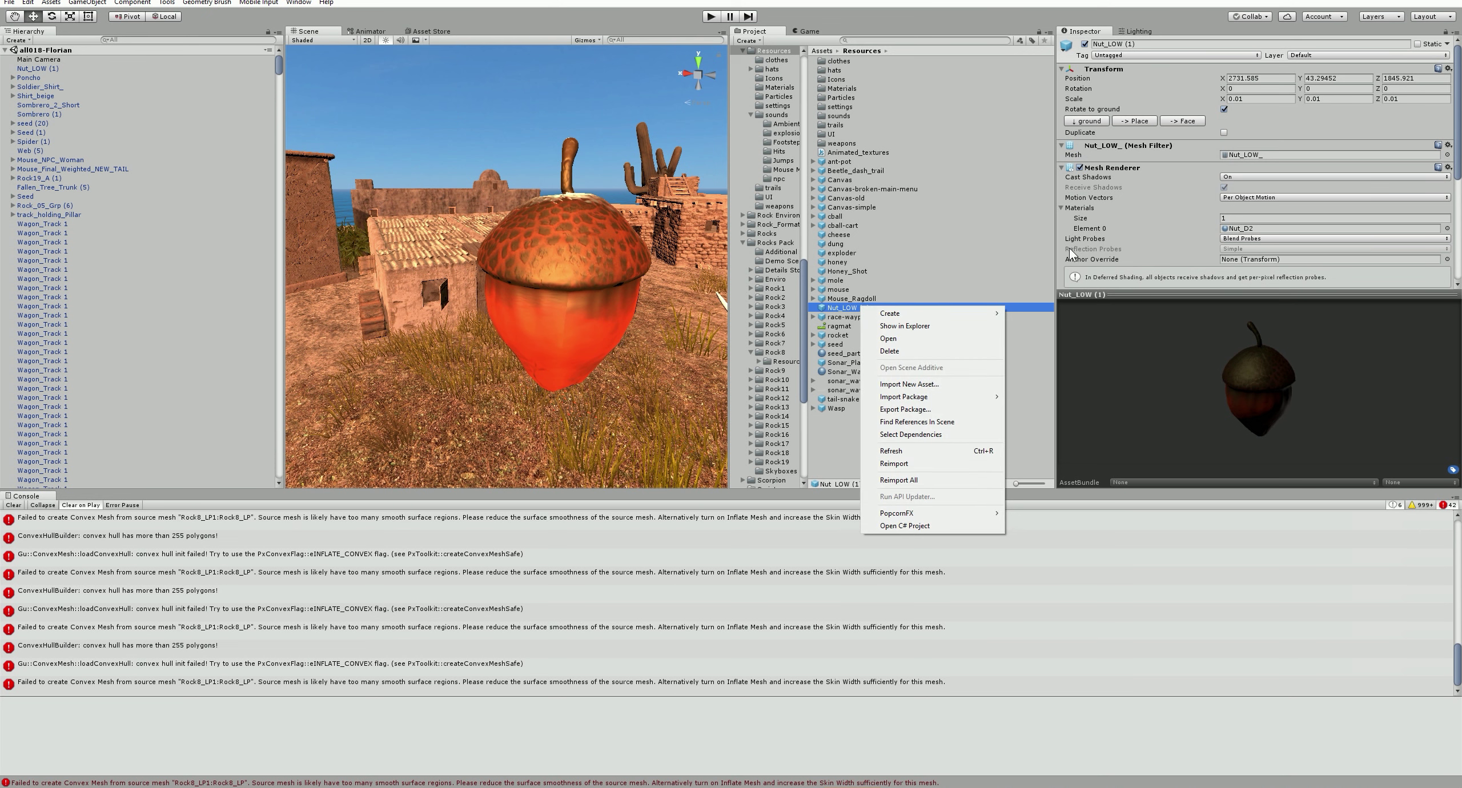
{"action": "left_click", "coordinate": [978, 225]}
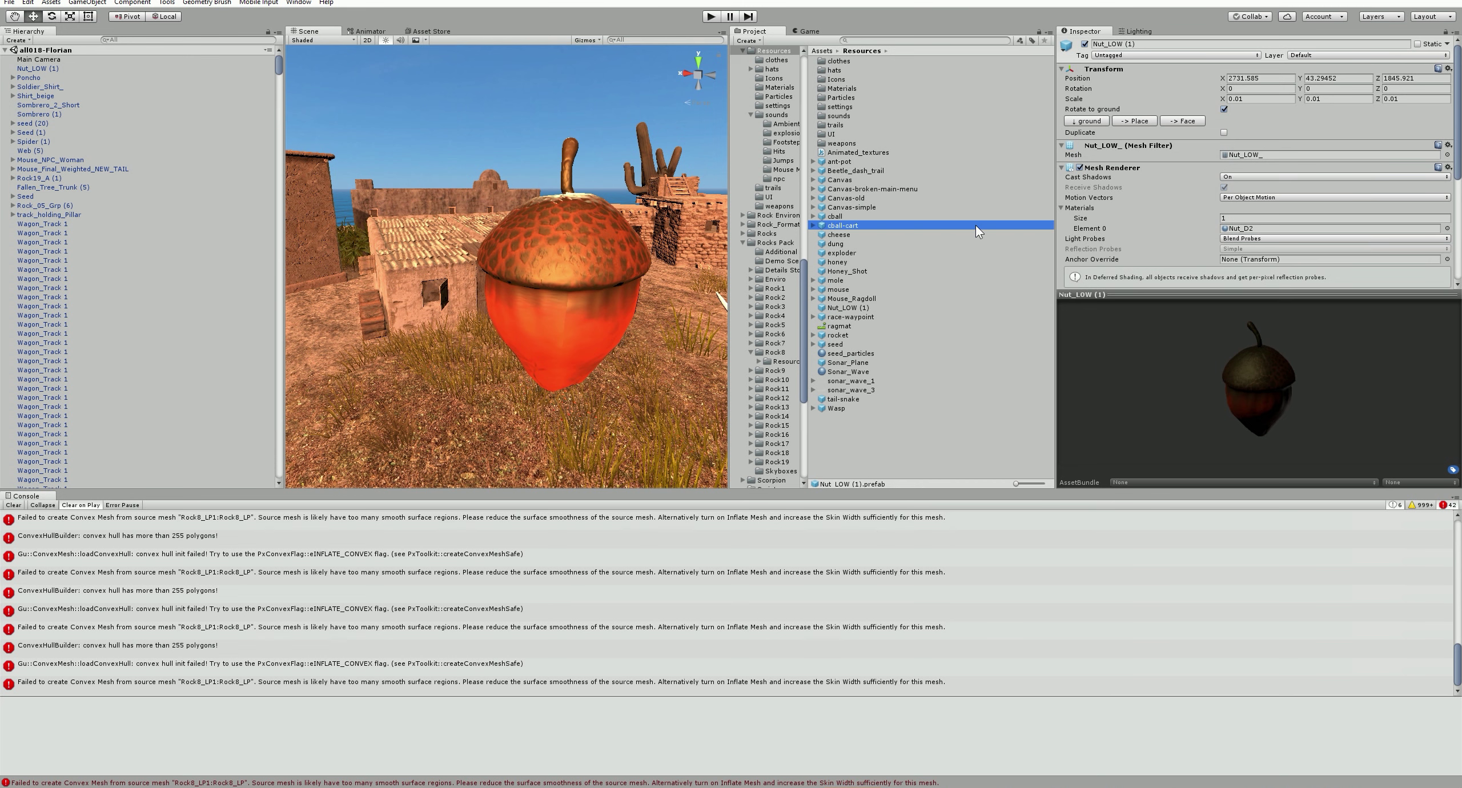
{"action": "left_click", "coordinate": [585, 296]}
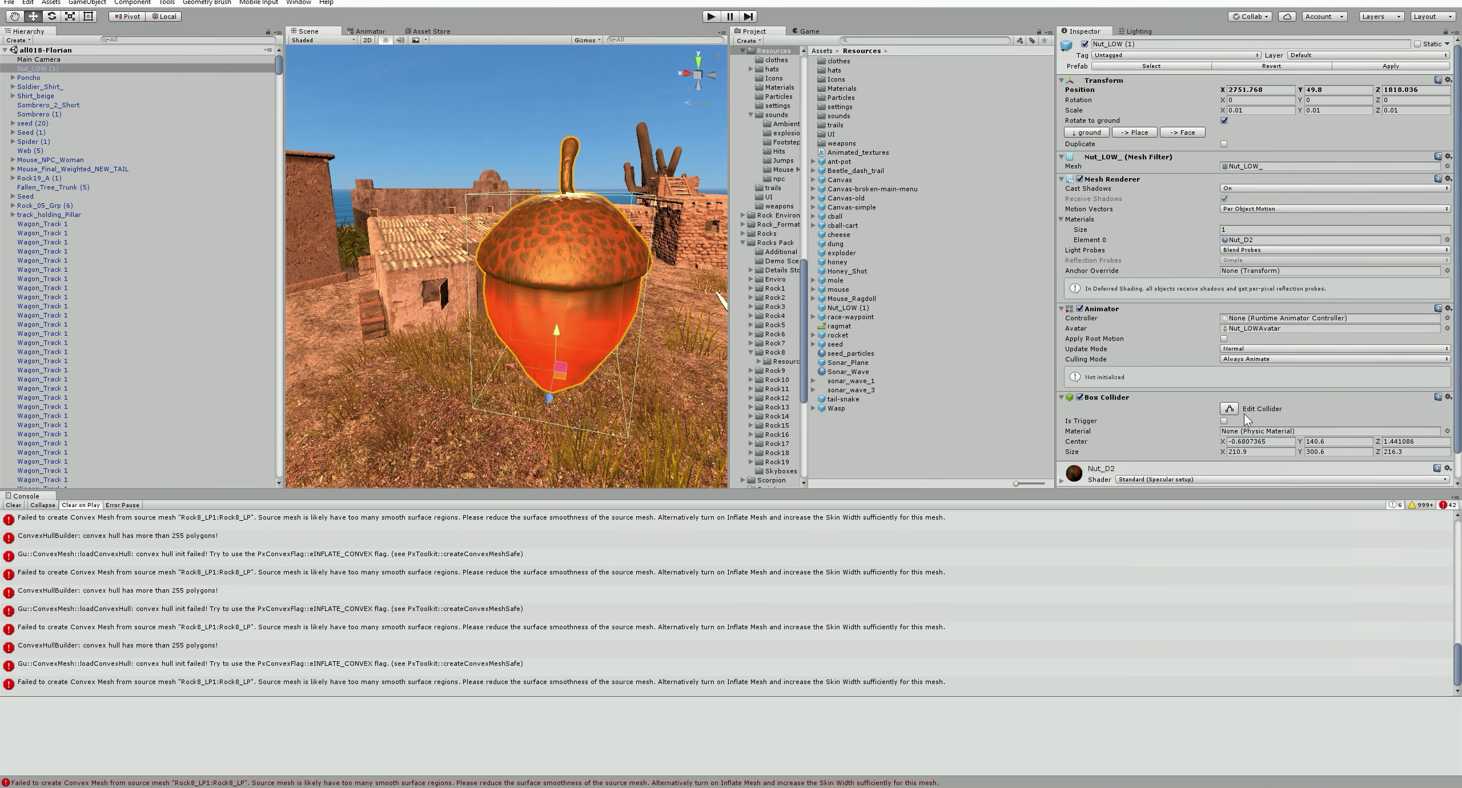
{"action": "scroll", "coordinate": [1253, 423], "scroll_direction": "down", "scroll_amount": 1}
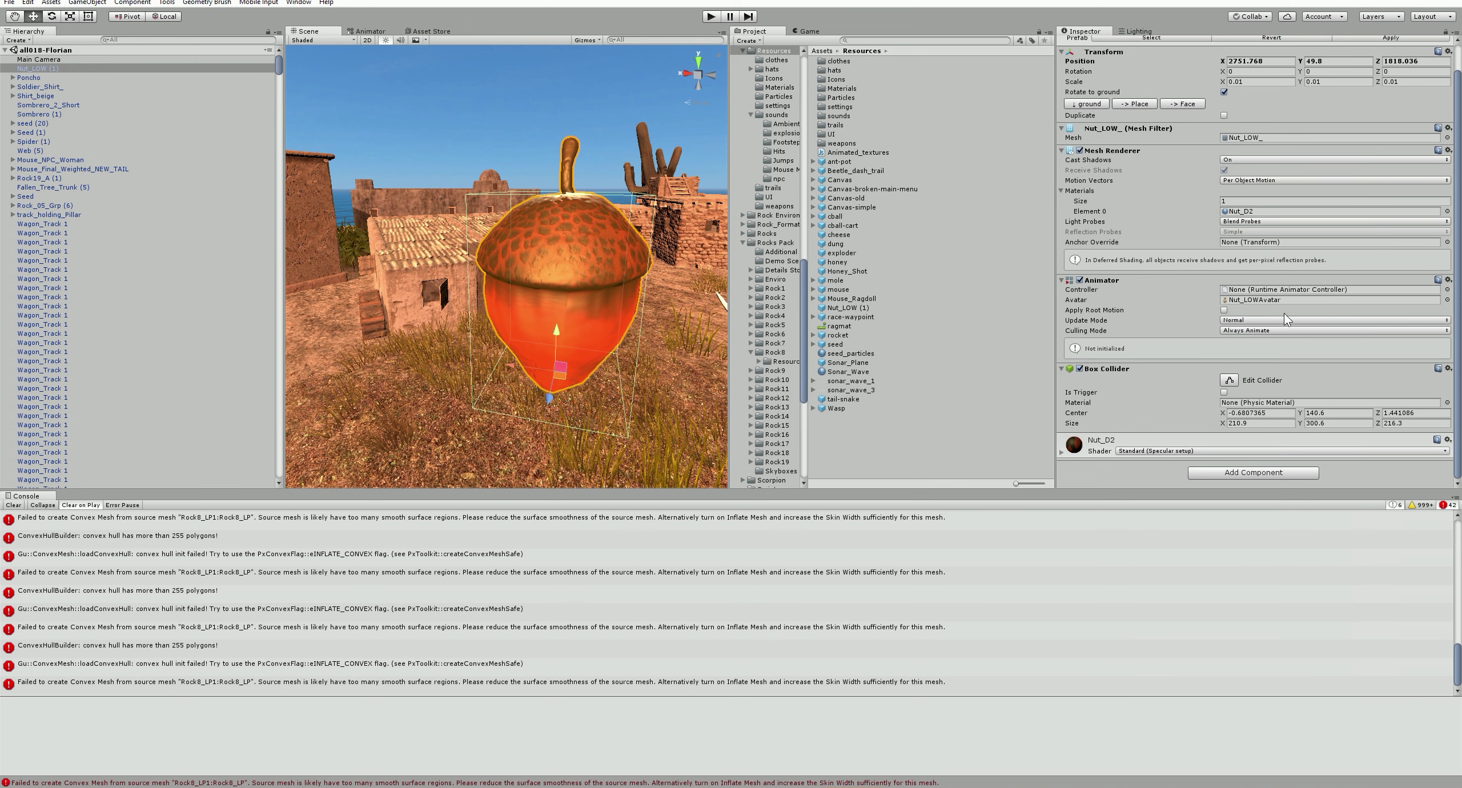
Open the acorn's Nut_D2 material, rotate its preview sphere, and reselect the acorn.
{"action": "left_click", "coordinate": [1255, 211]}
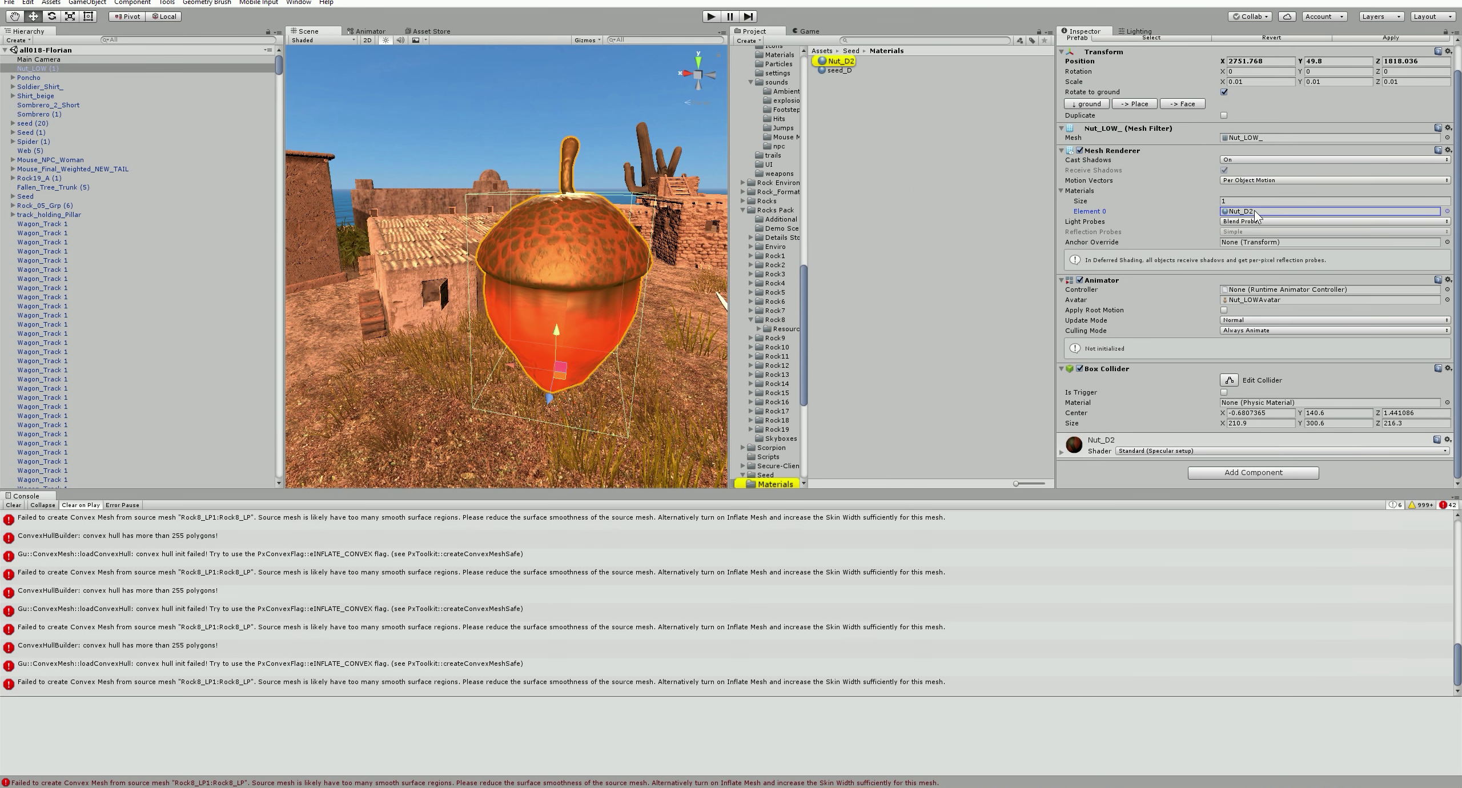
{"action": "left_click", "coordinate": [840, 59]}
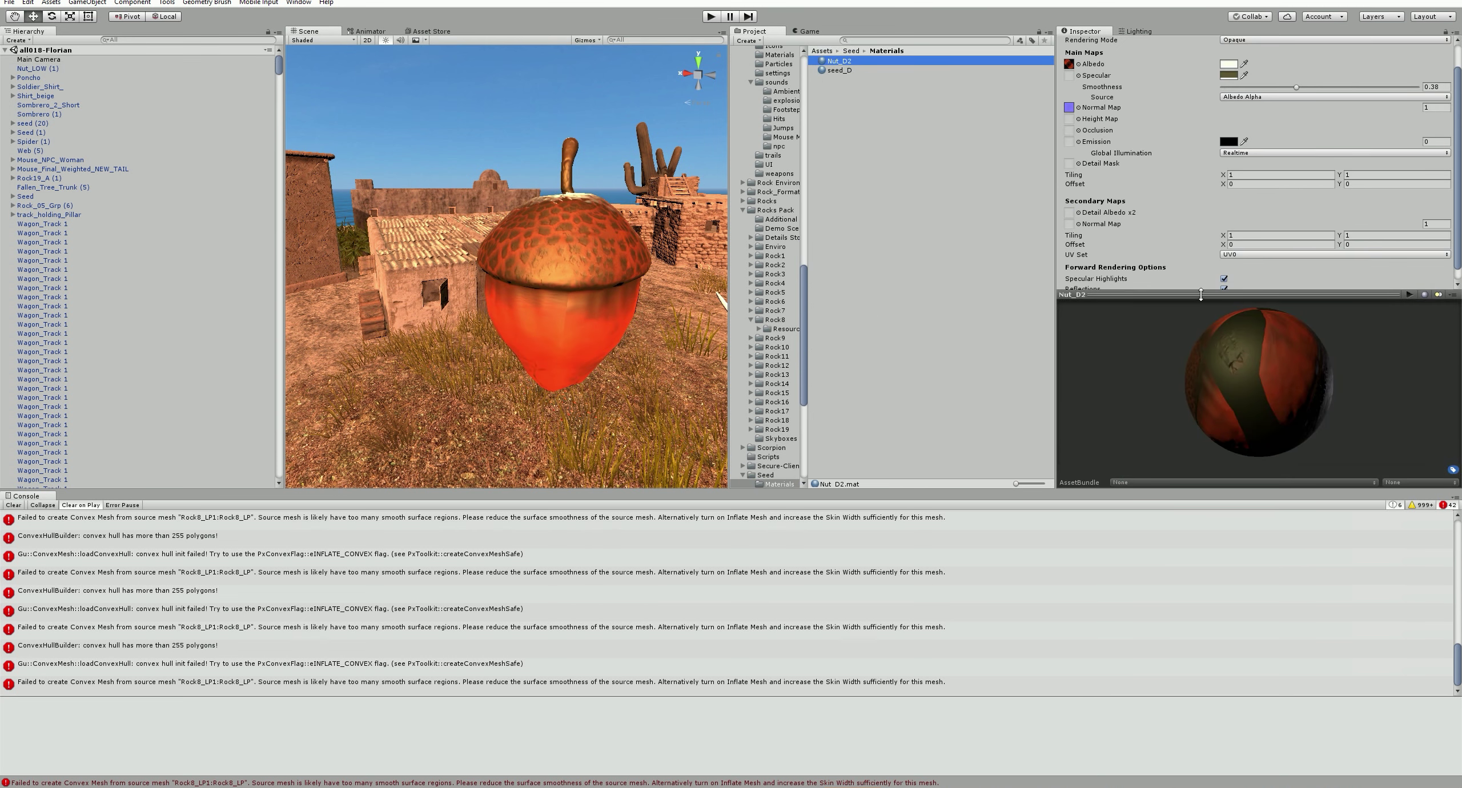
{"action": "left_click_drag", "start_coordinate": [1298, 379], "coordinate": [1255, 252]}
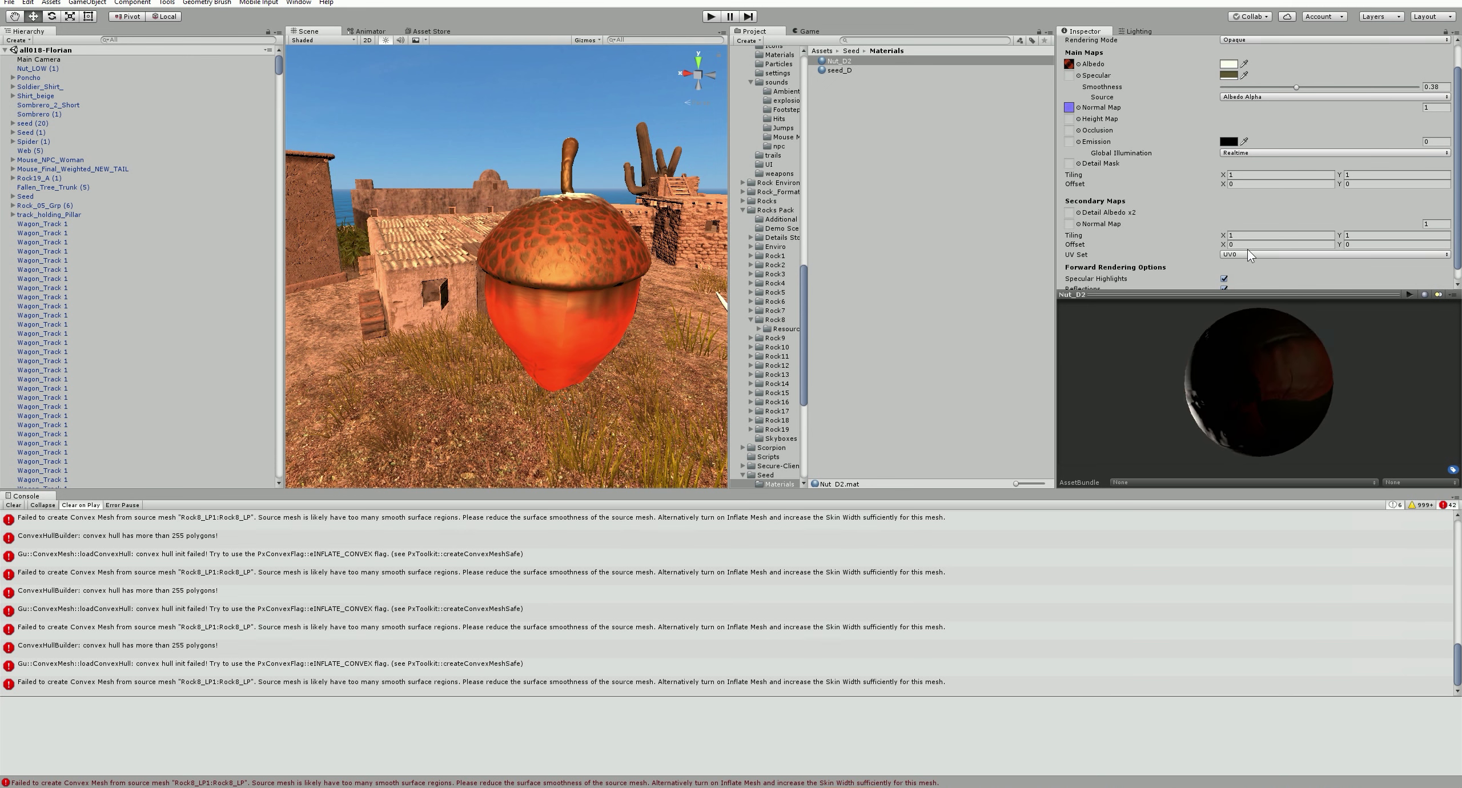
{"action": "mouse_move", "coordinate": [1348, 356]}
{"action": "left_mouse_down"}
{"action": "mouse_move", "coordinate": [1284, 389]}
{"action": "mouse_move", "coordinate": [1191, 389]}
{"action": "left_mouse_up"}
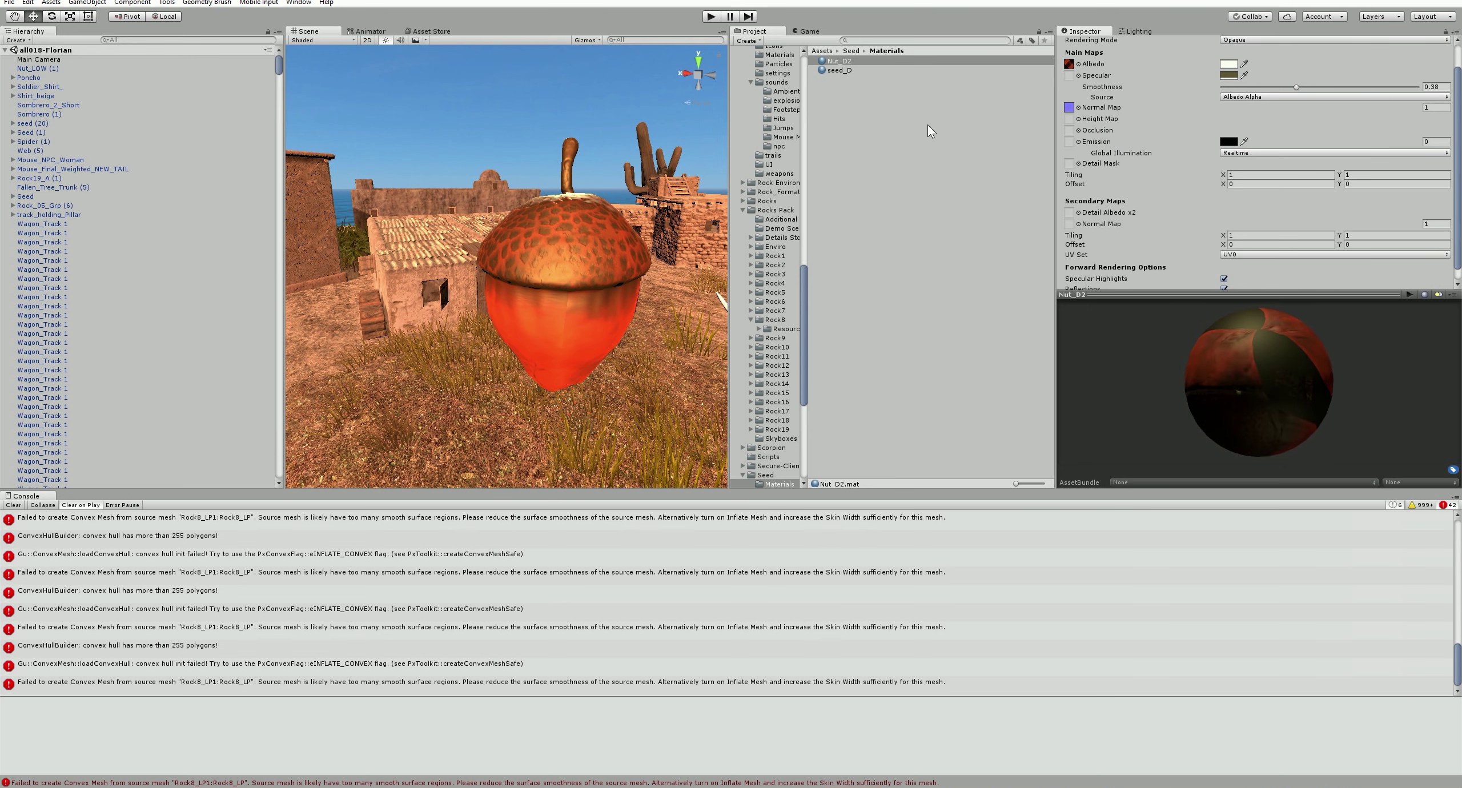
{"action": "left_click", "coordinate": [596, 240]}
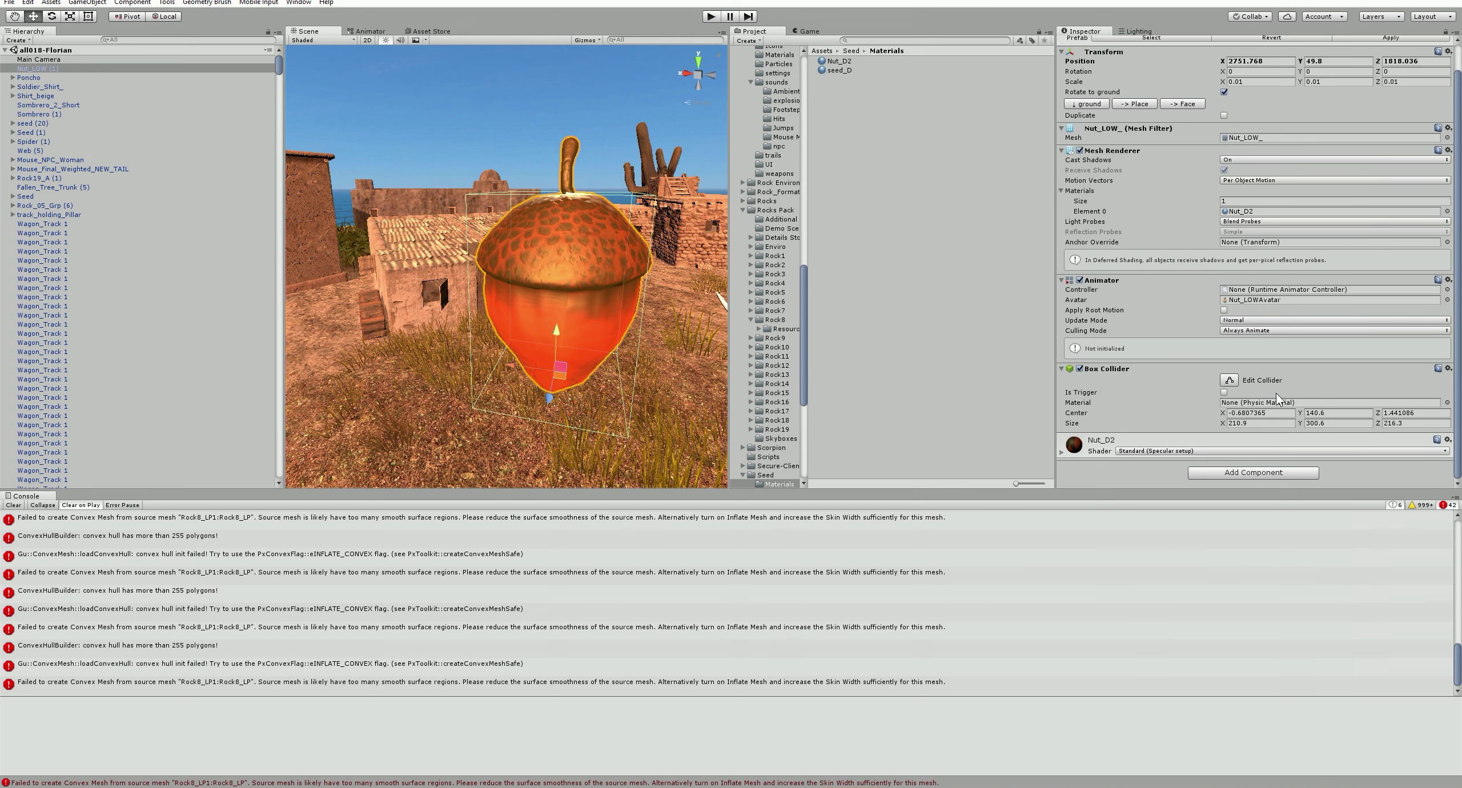
Ping the acorn's material and Nut_LOW mesh in the Seed folder, then reselect Nut_LOW (1).
{"action": "left_click", "coordinate": [1282, 209]}
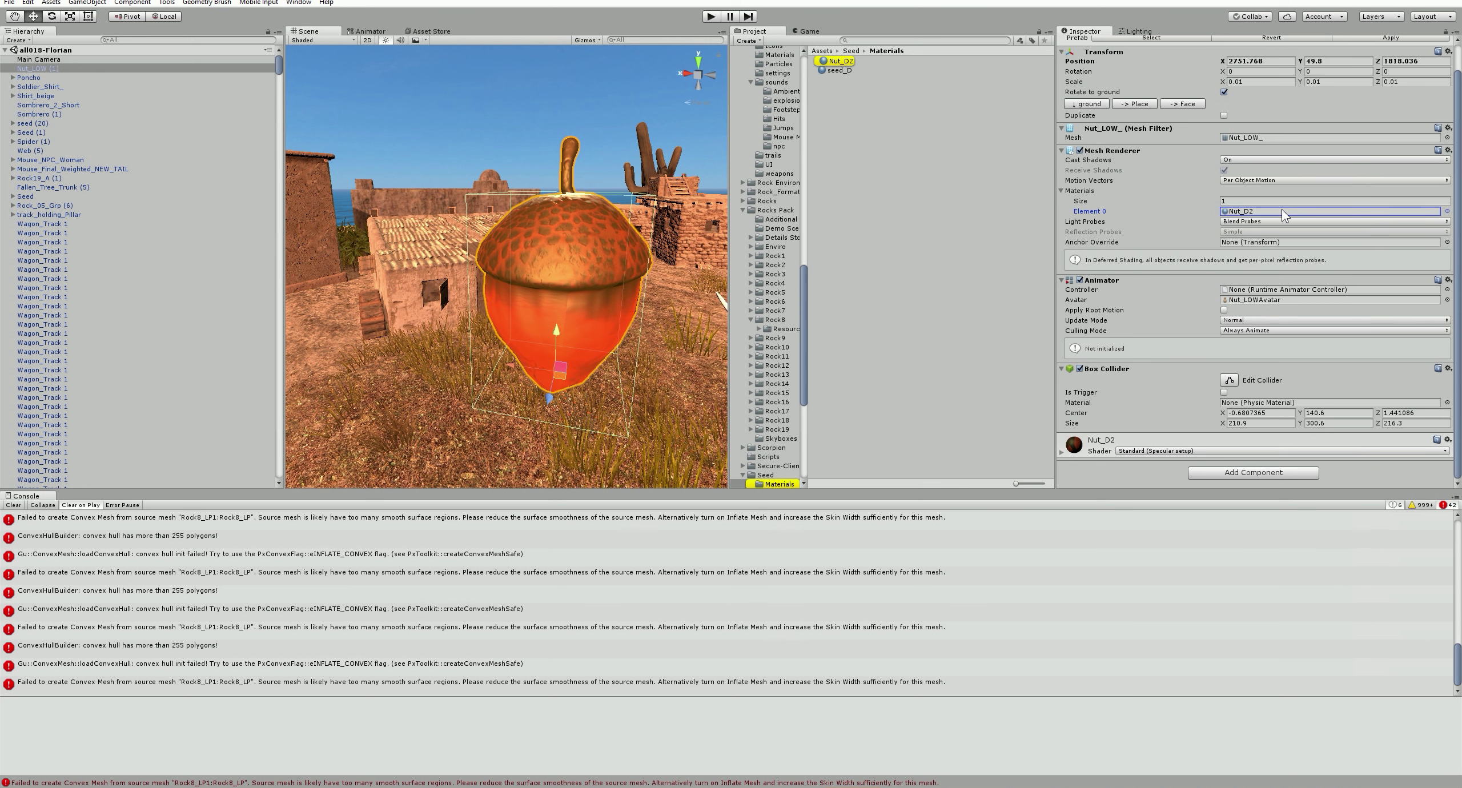
{"action": "left_click", "coordinate": [1271, 137]}
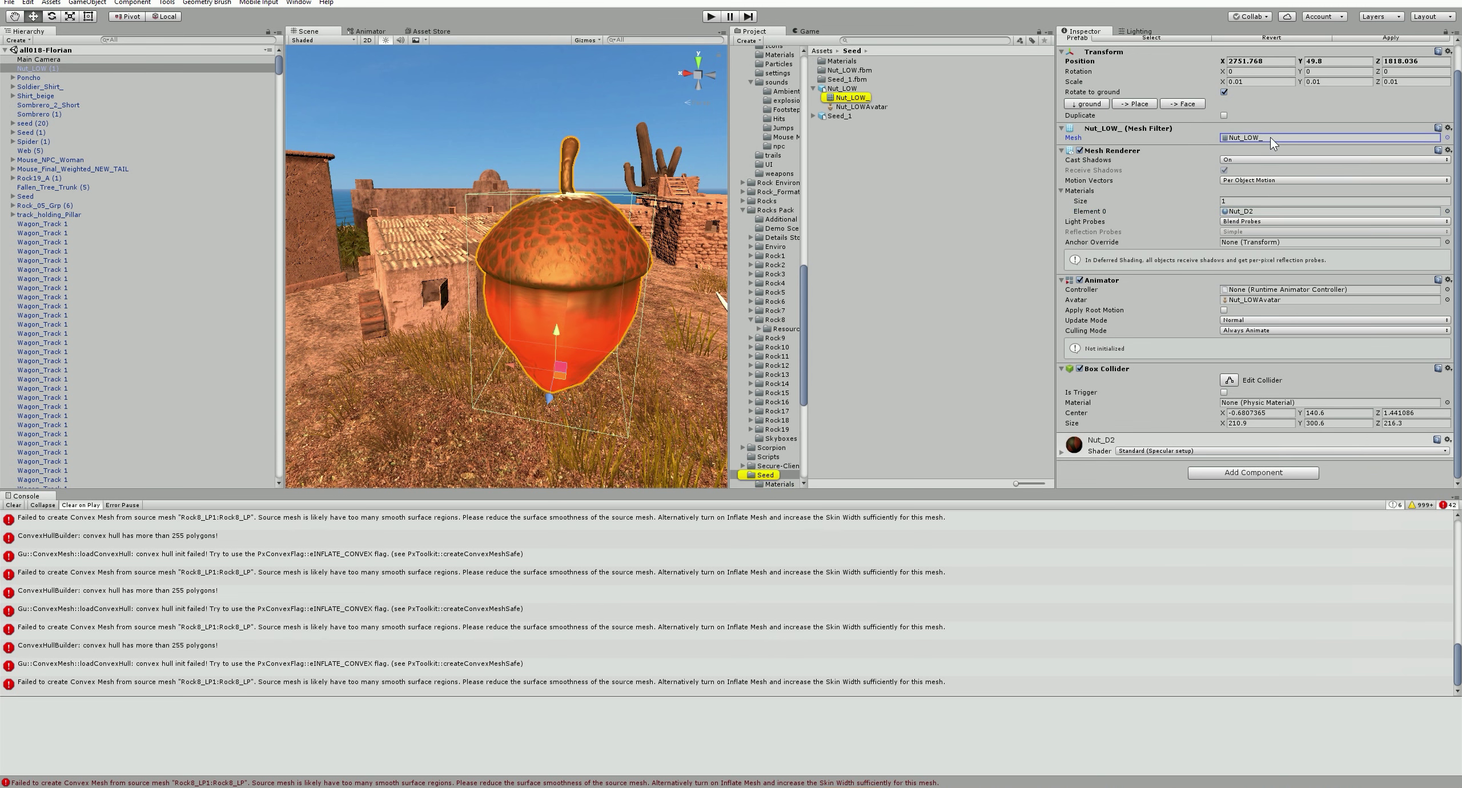
{"action": "left_click", "coordinate": [852, 97]}
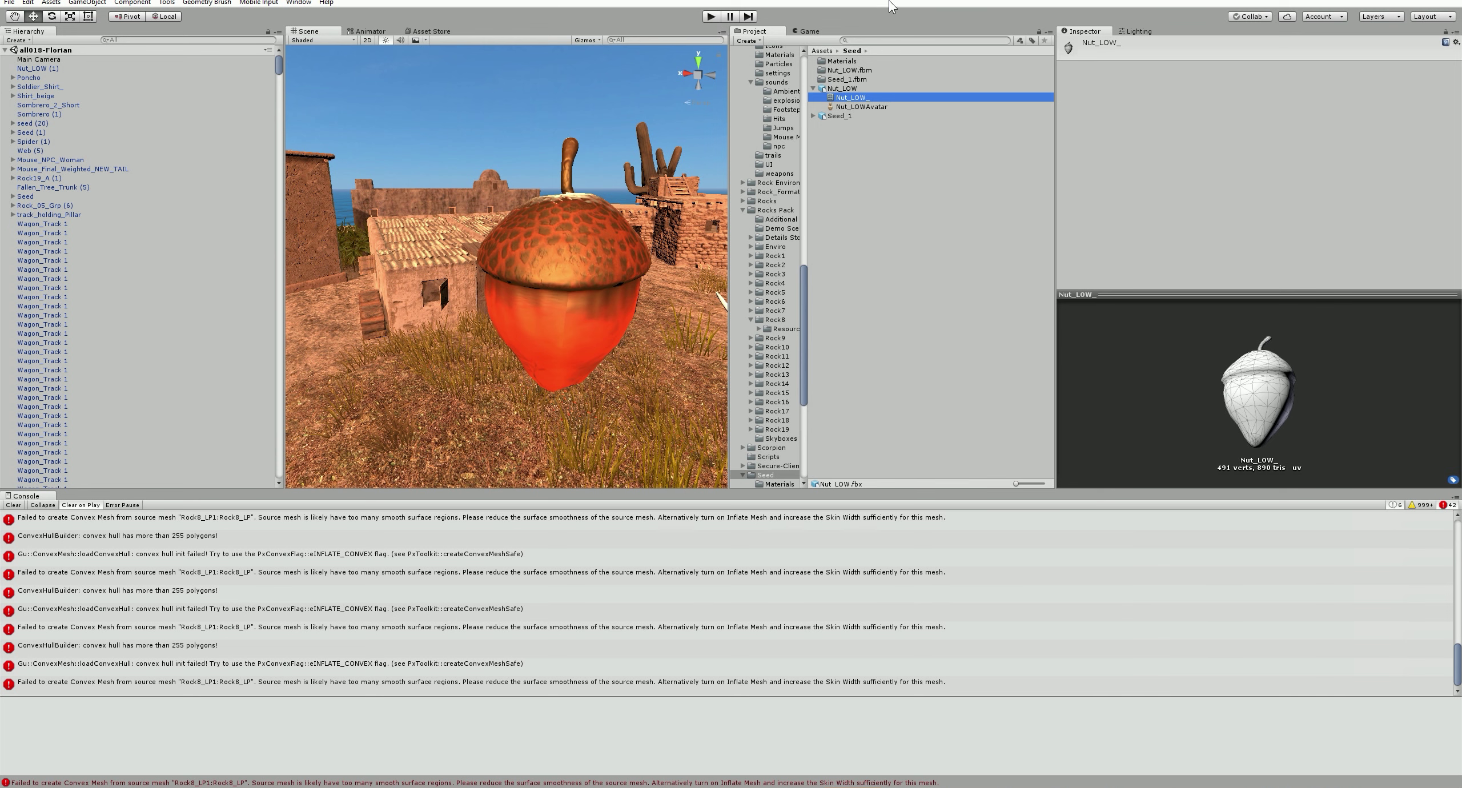
{"action": "left_click", "coordinate": [588, 287]}
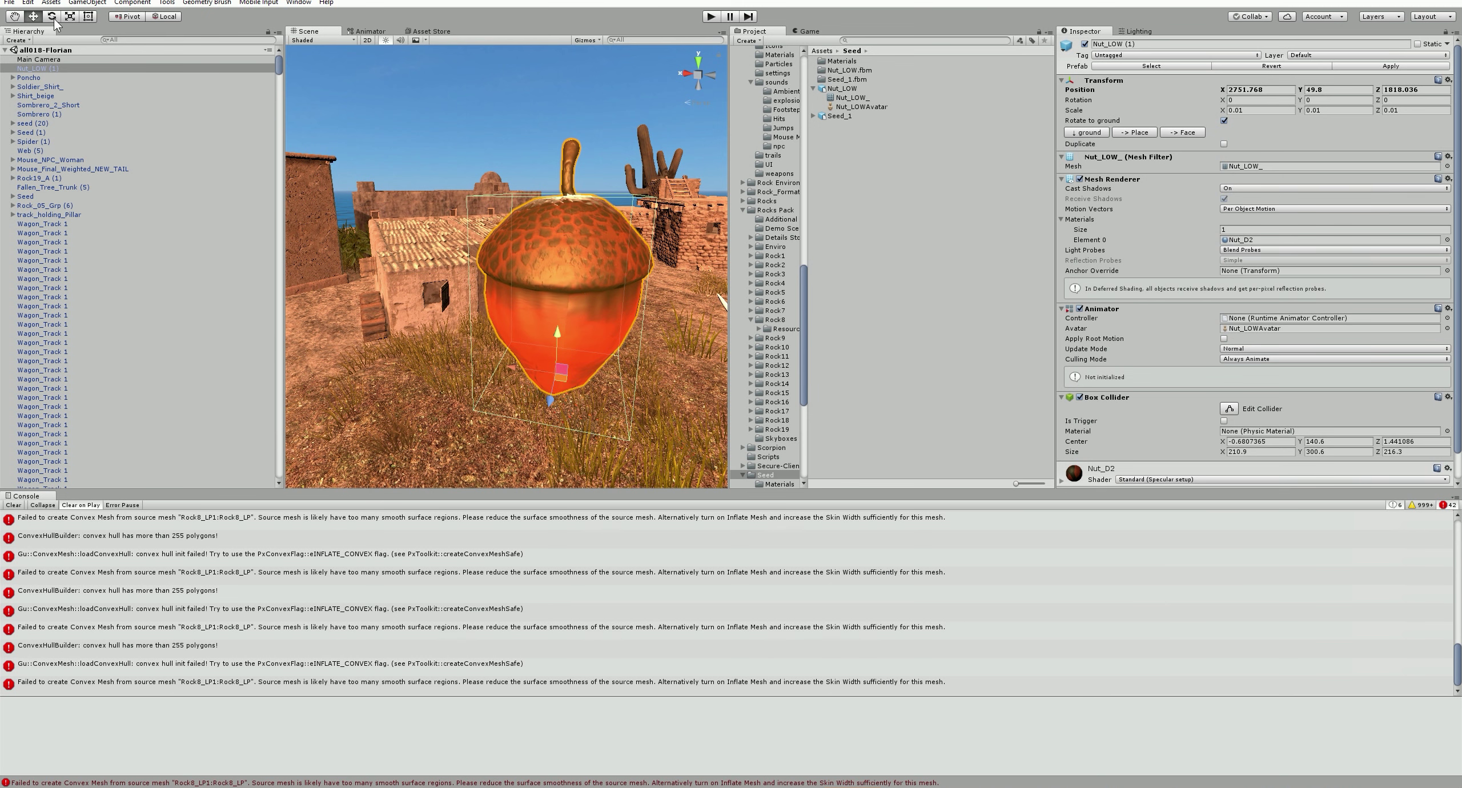
{"action": "right_click", "coordinate": [63, 71]}
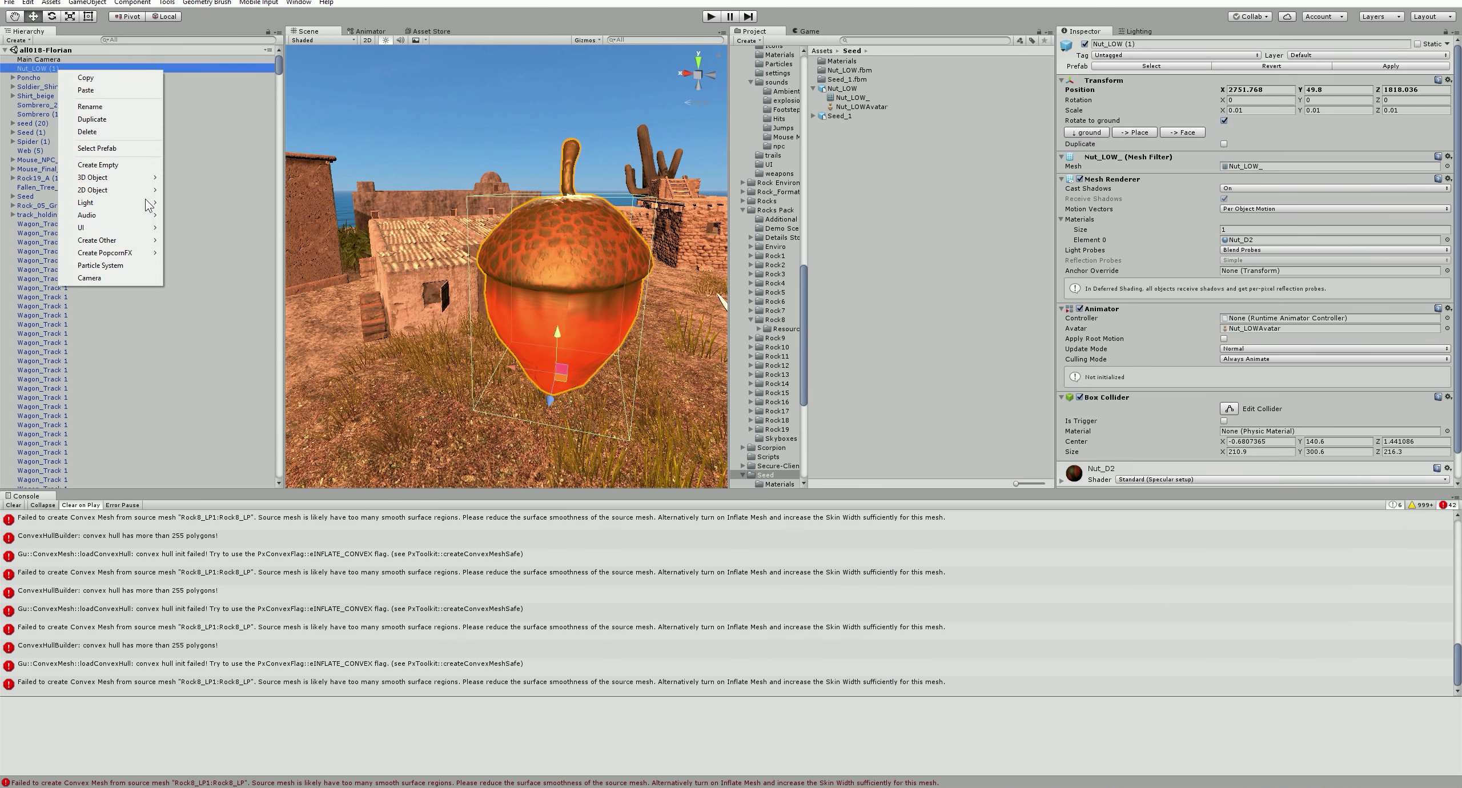
{"action": "left_click", "coordinate": [108, 148]}
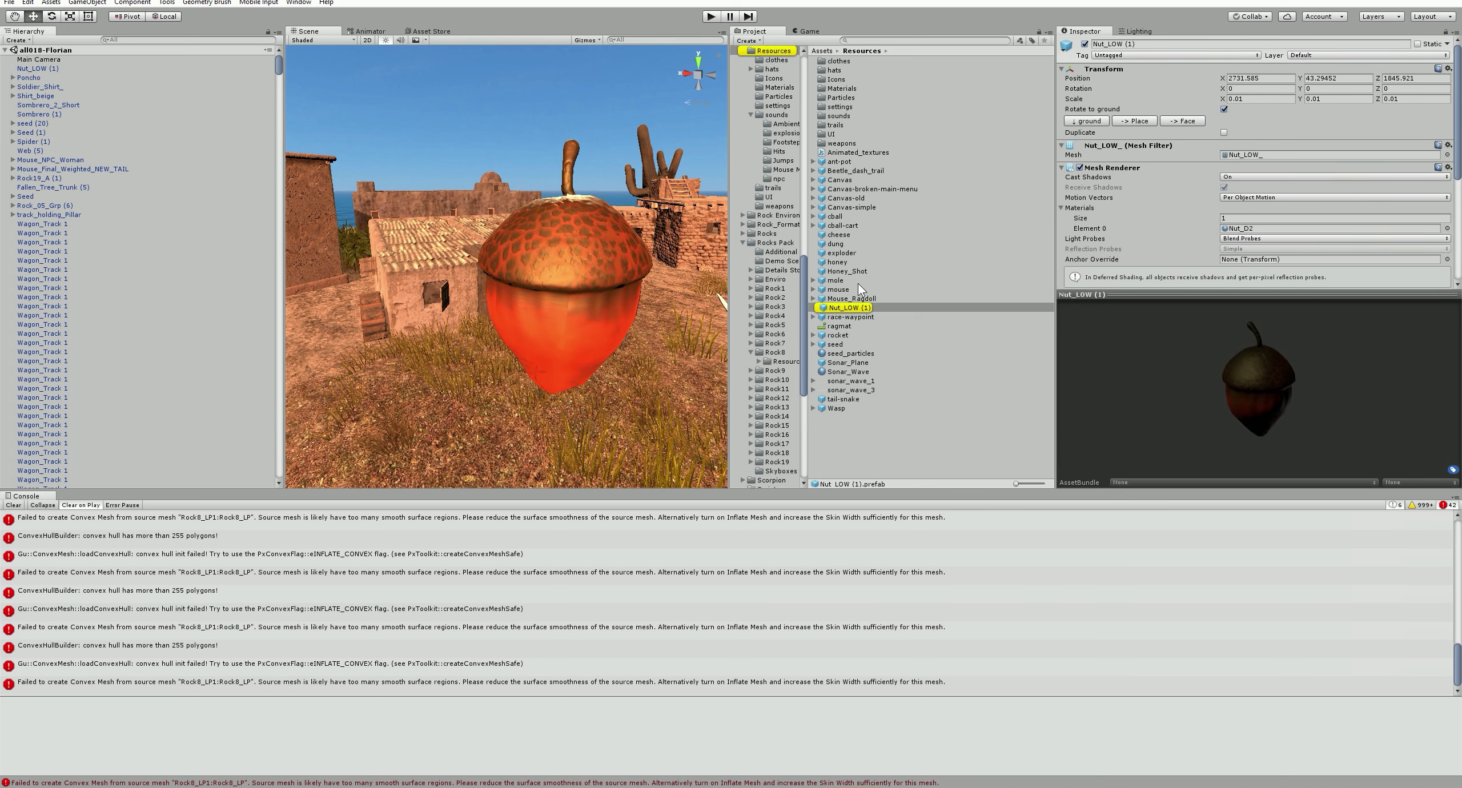
{"action": "left_click", "coordinate": [857, 312]}
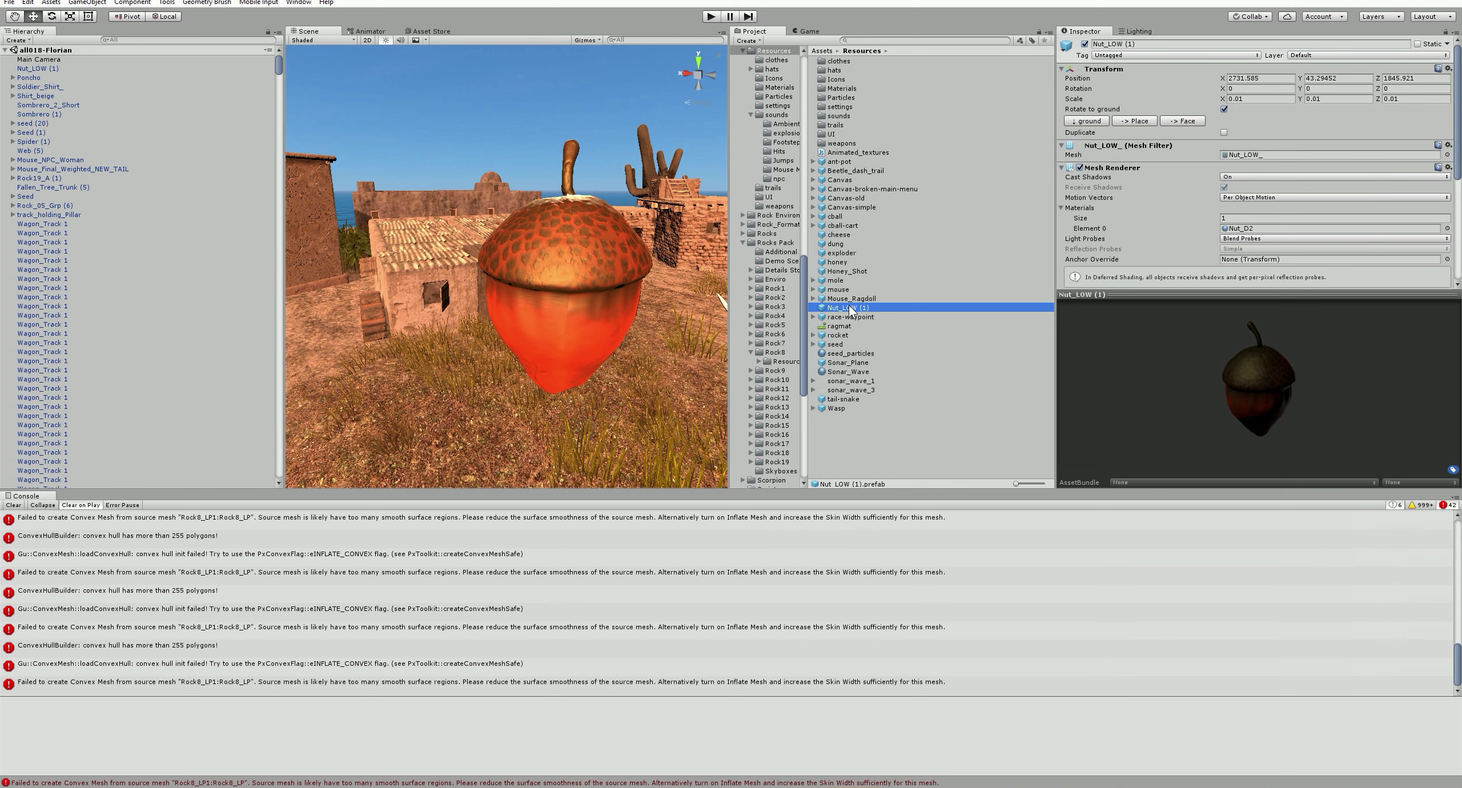
{"action": "left_click", "coordinate": [852, 310]}
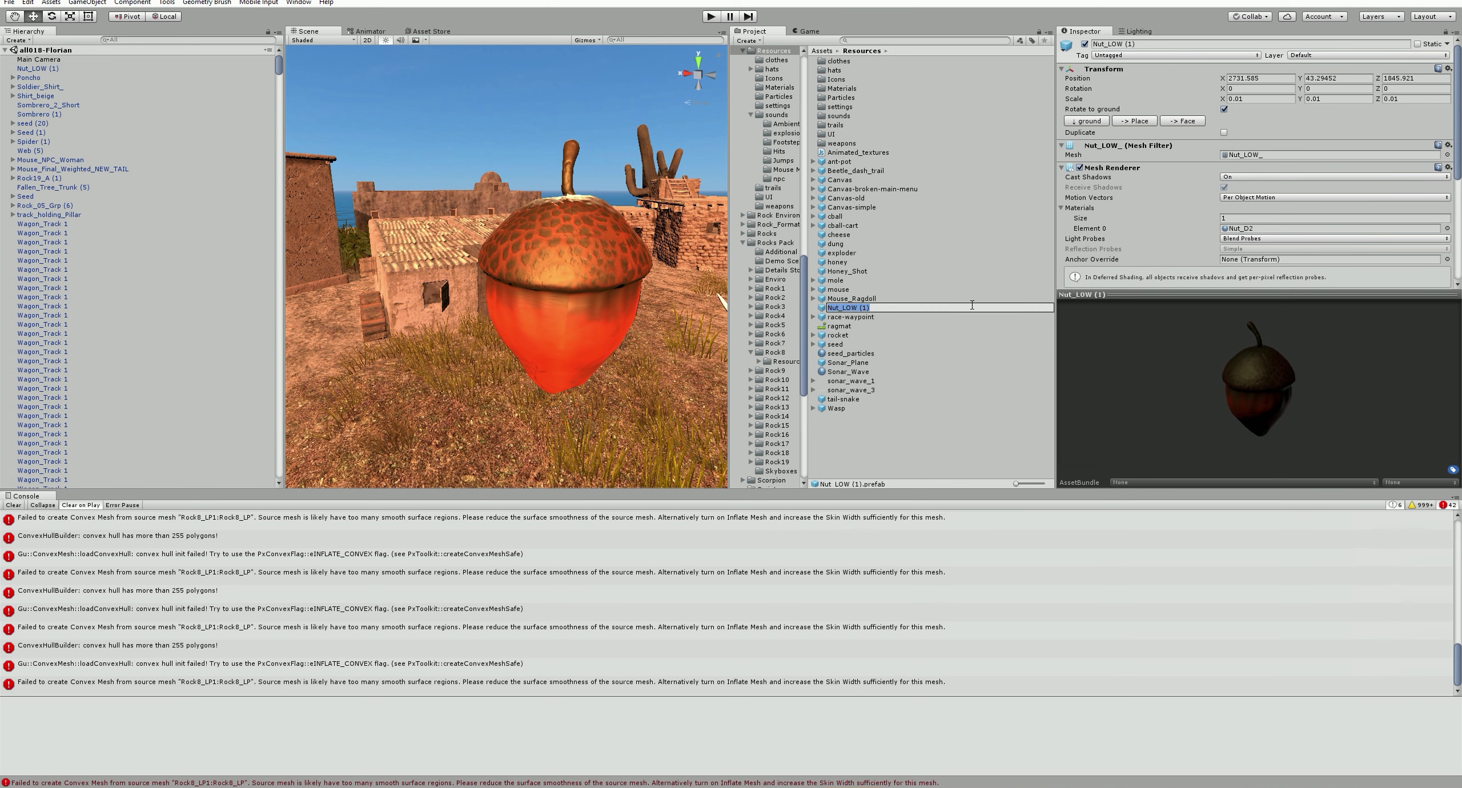
{"action": "type", "text": "nut"}
{"action": "key", "text": "Return"}
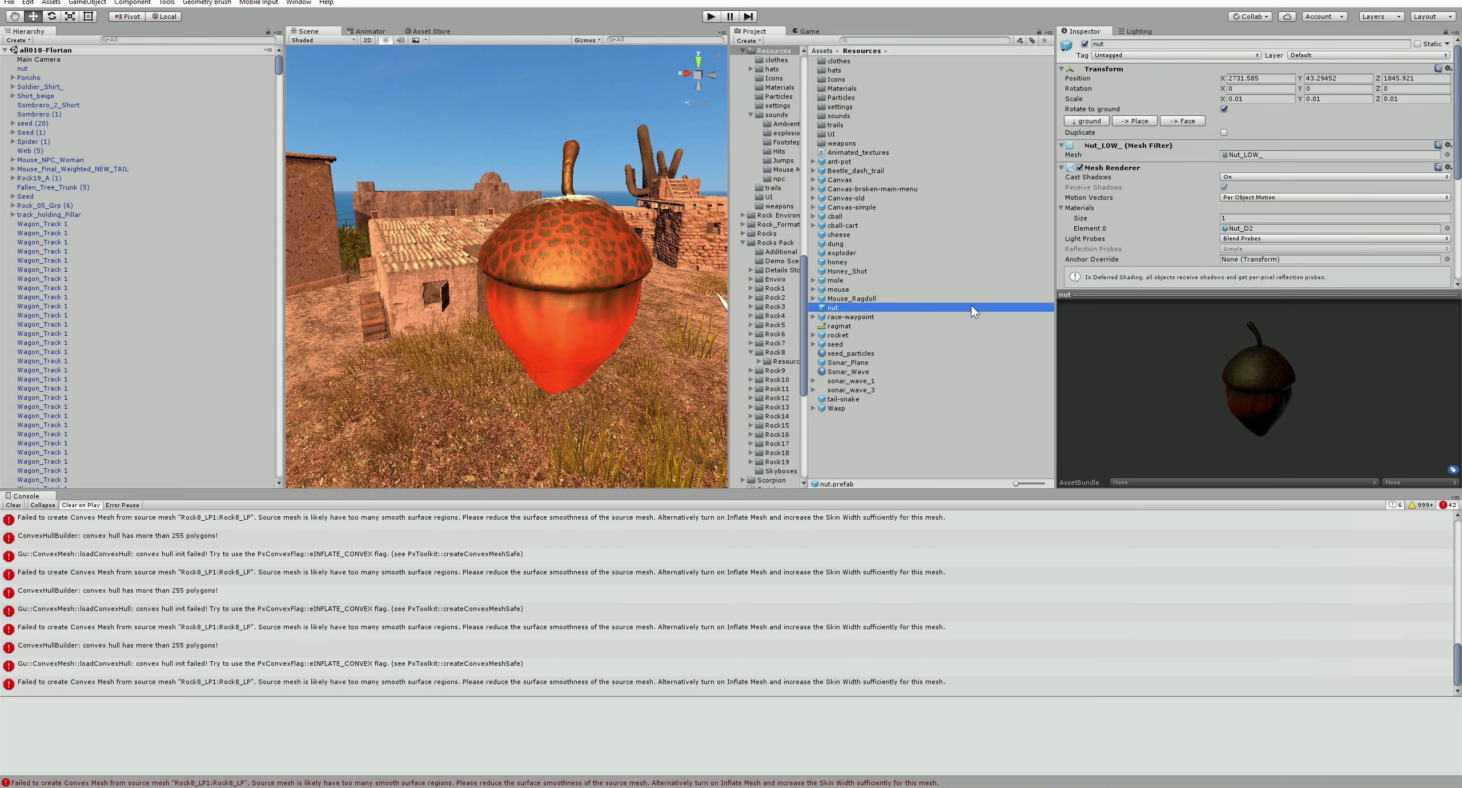
{"action": "left_click", "coordinate": [889, 328]}
{"action": "left_click", "coordinate": [847, 309]}
{"action": "left_click", "coordinate": [847, 319]}
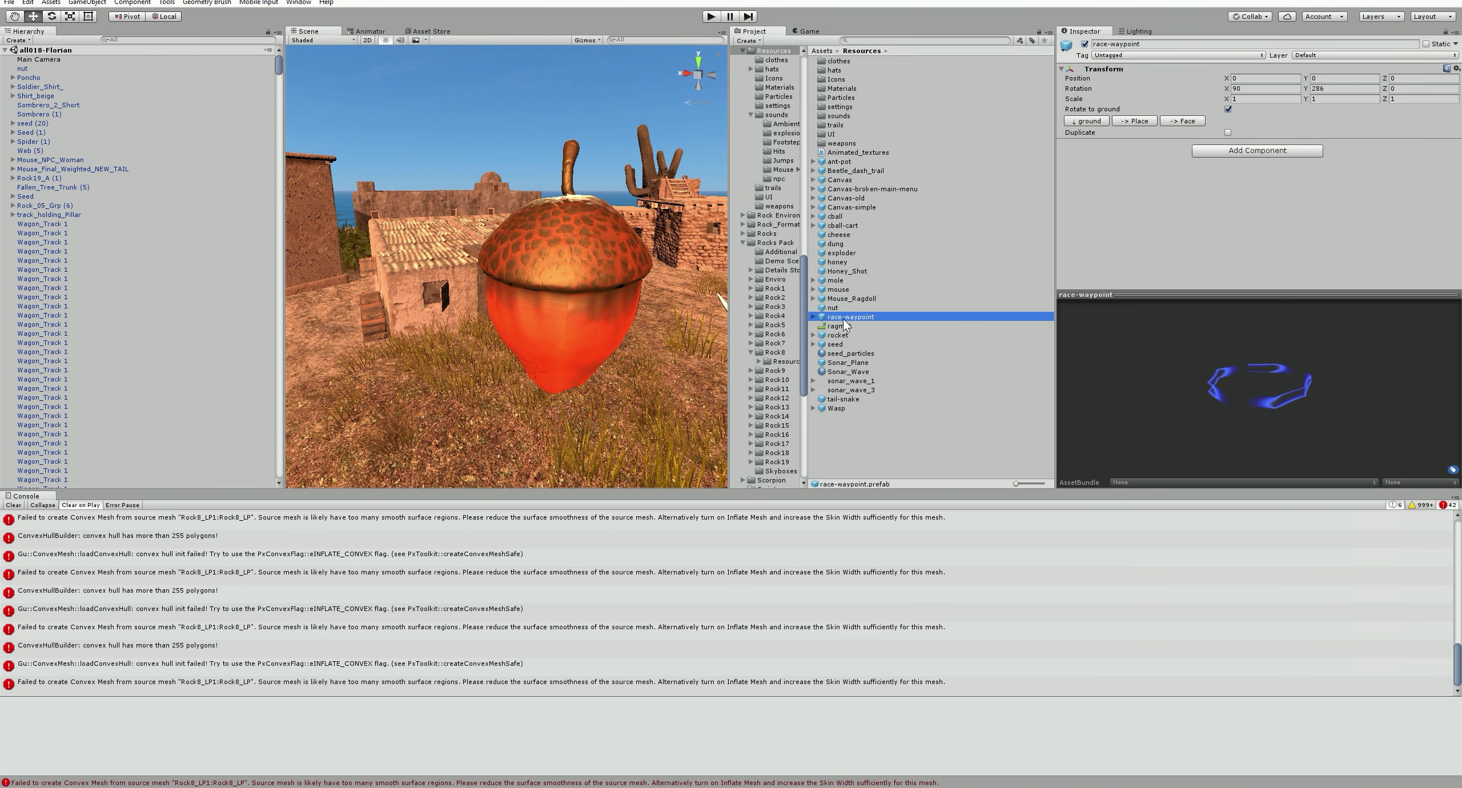
{"action": "left_click", "coordinate": [836, 318]}
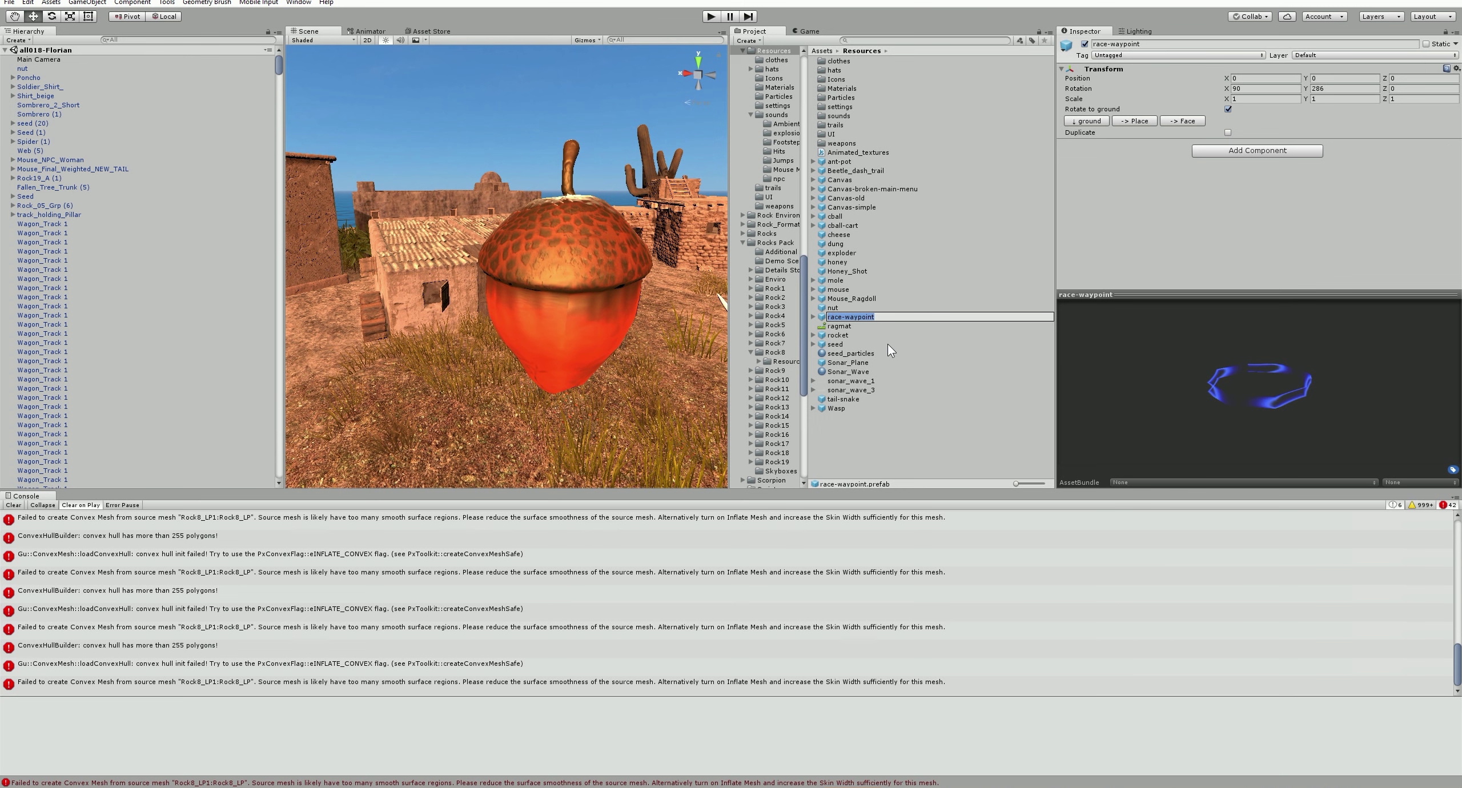
{"action": "left_click", "coordinate": [834, 309]}
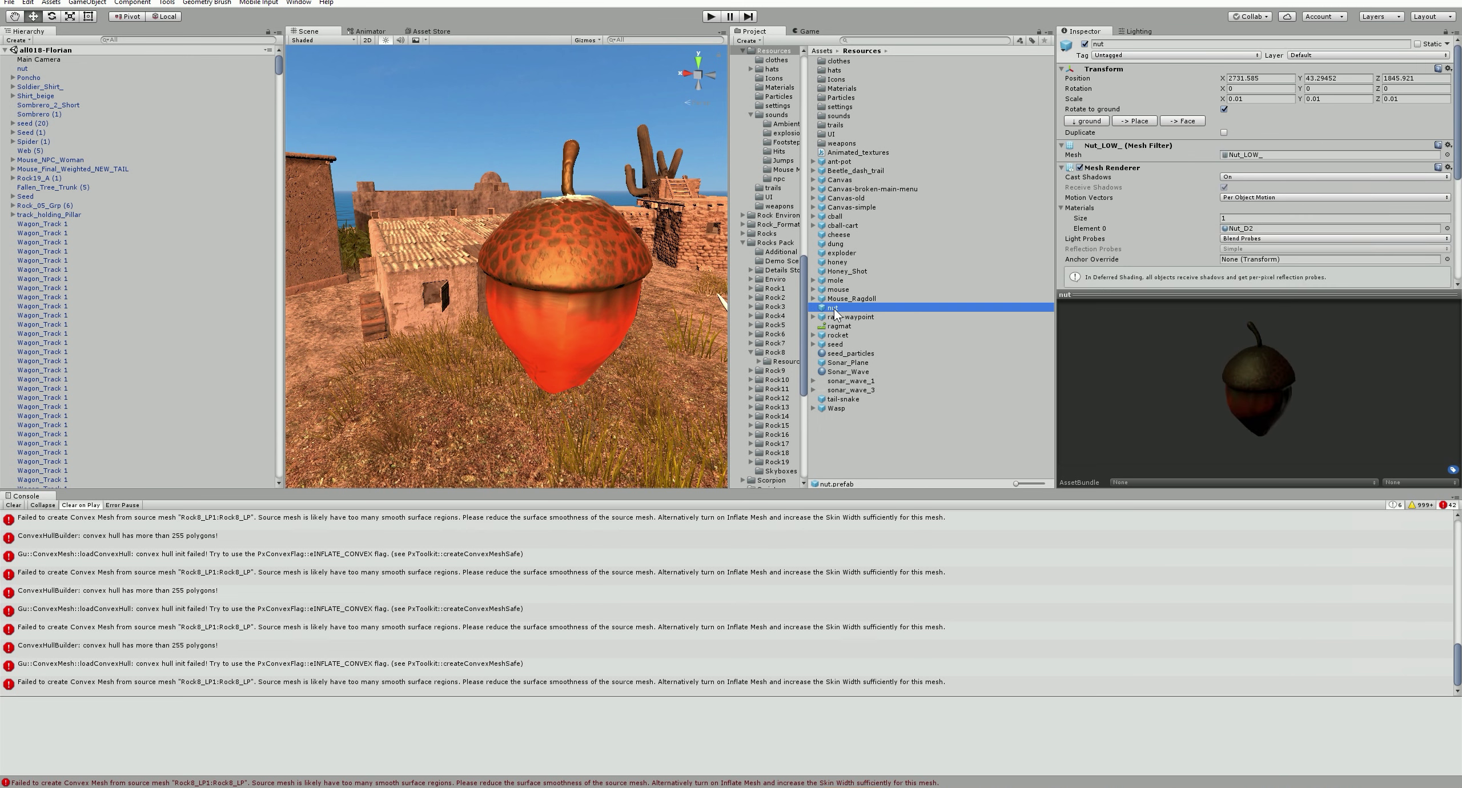
{"action": "left_click", "coordinate": [601, 285]}
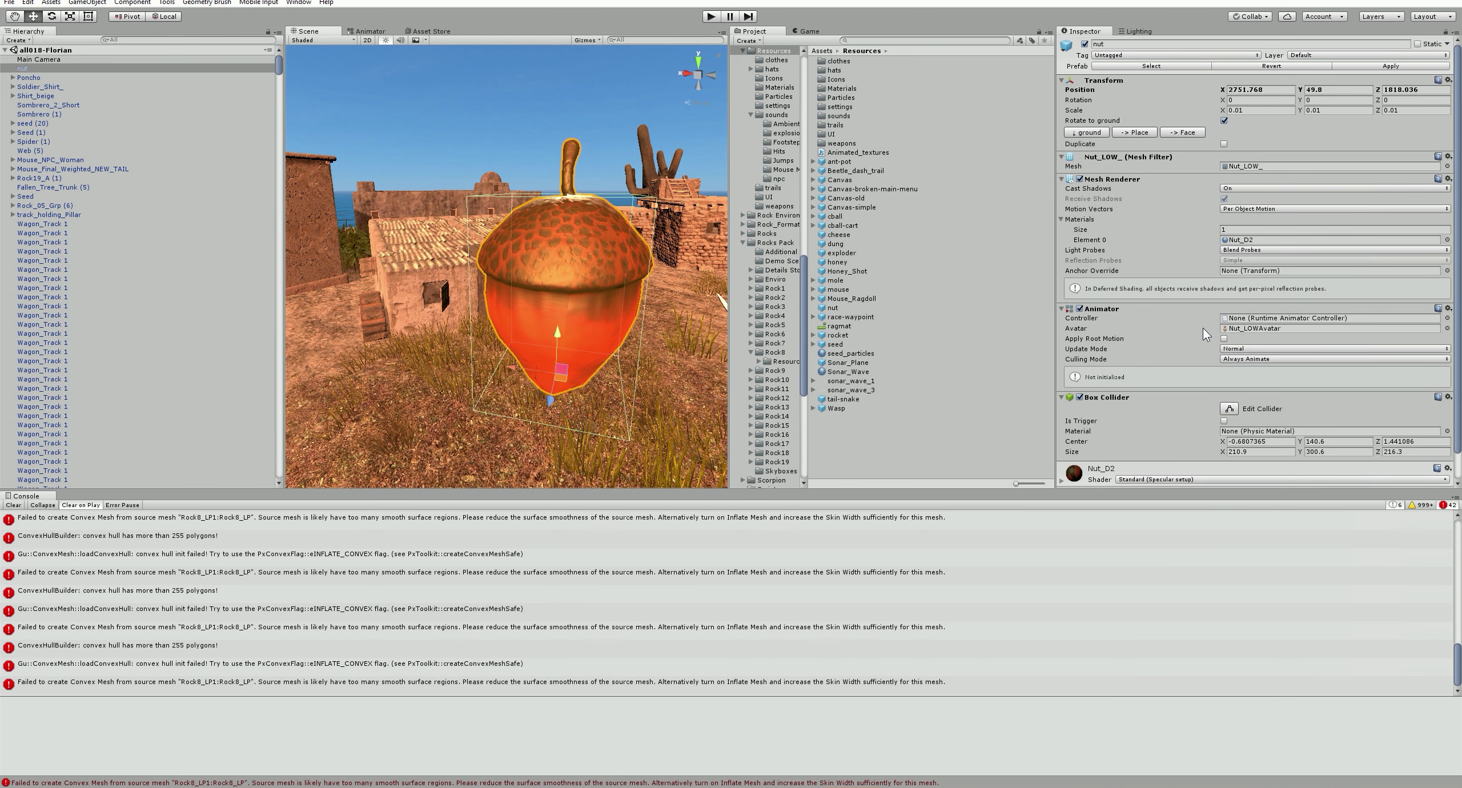
{"action": "scroll", "coordinate": [1211, 343], "scroll_direction": "down", "scroll_amount": 1}
Browse Add Component without adding anything, then remove the acorn's Box Collider.
{"action": "left_click", "coordinate": [1255, 501]}
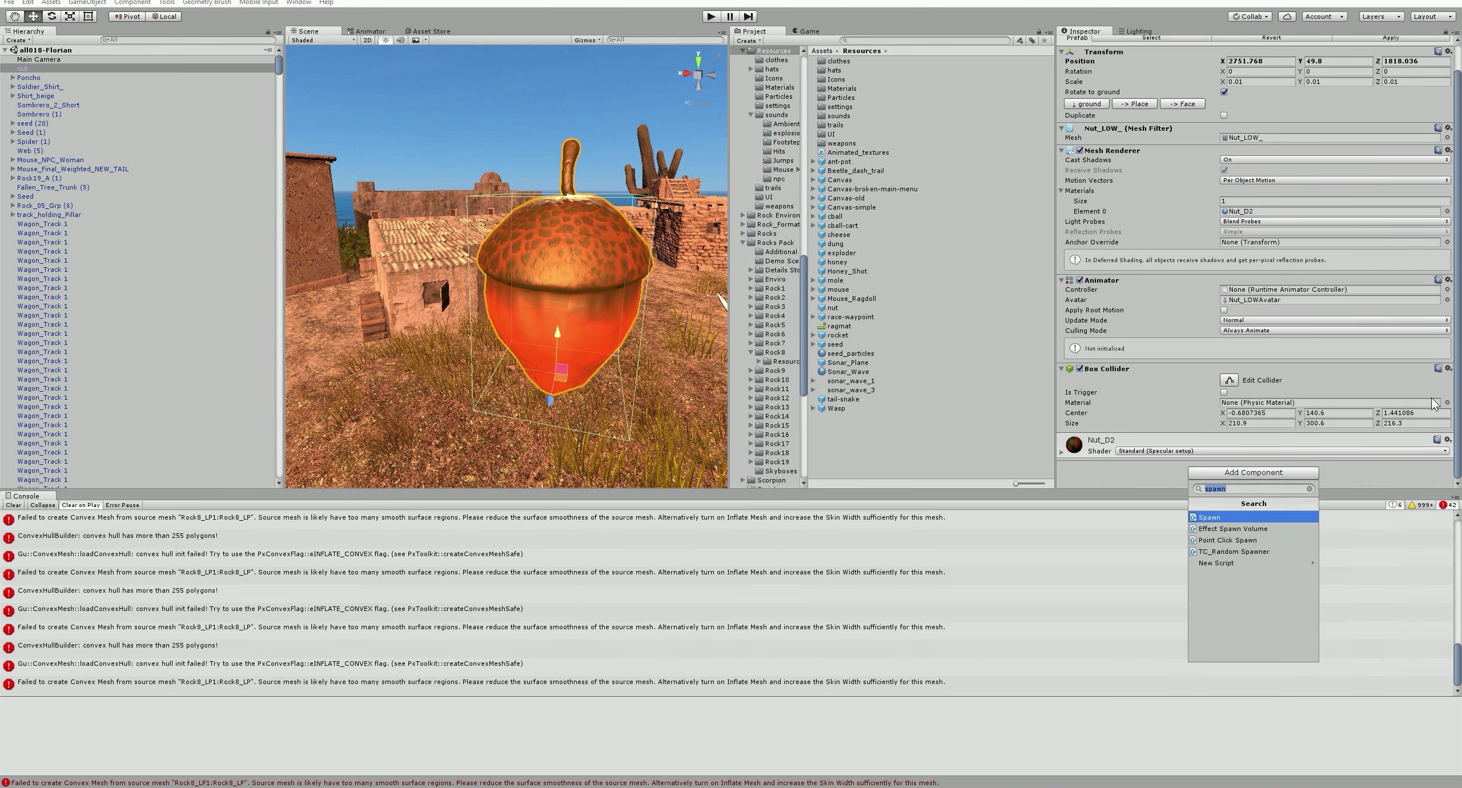
{"action": "key", "text": "BackSpace"}
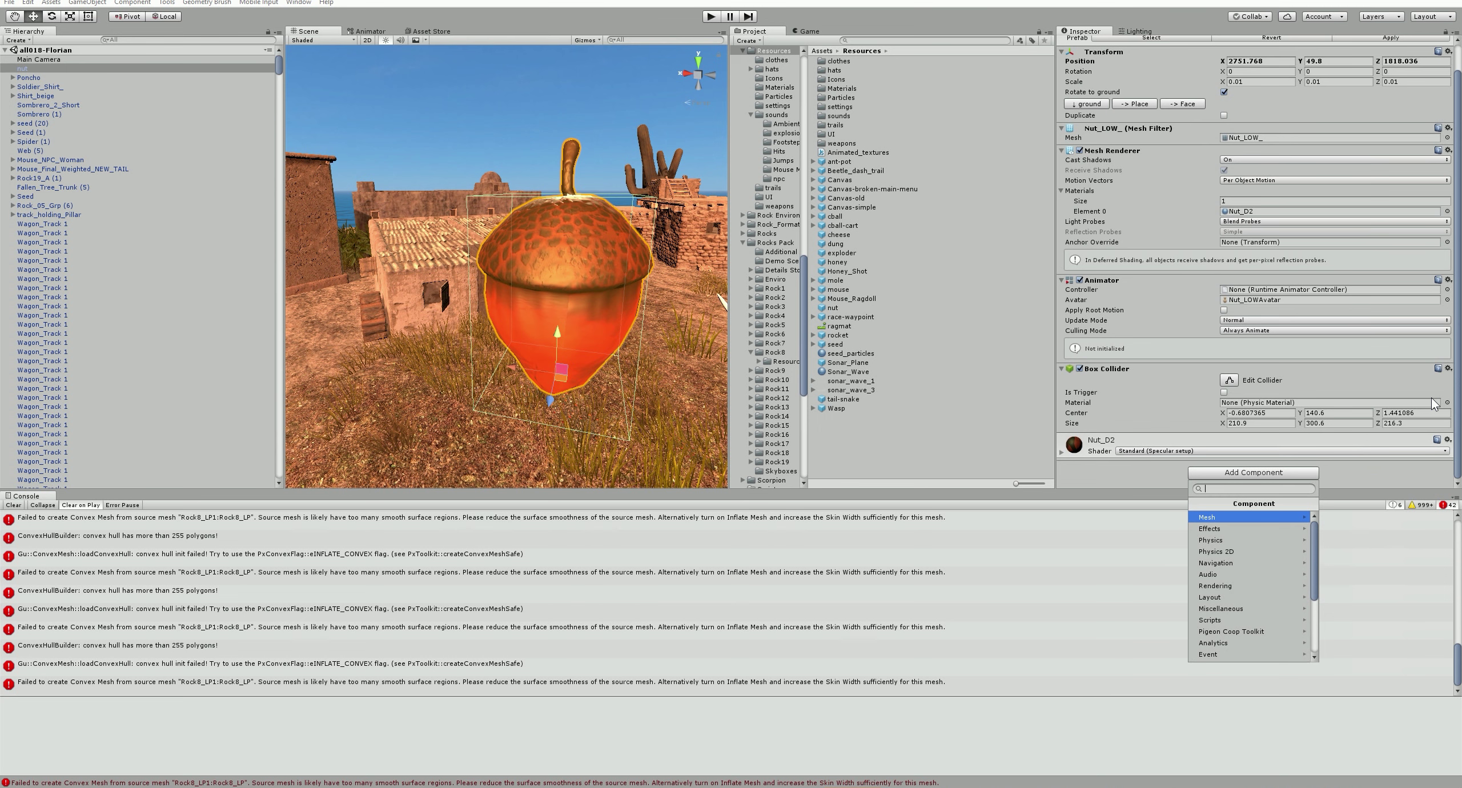
{"action": "key", "text": "Escape"}
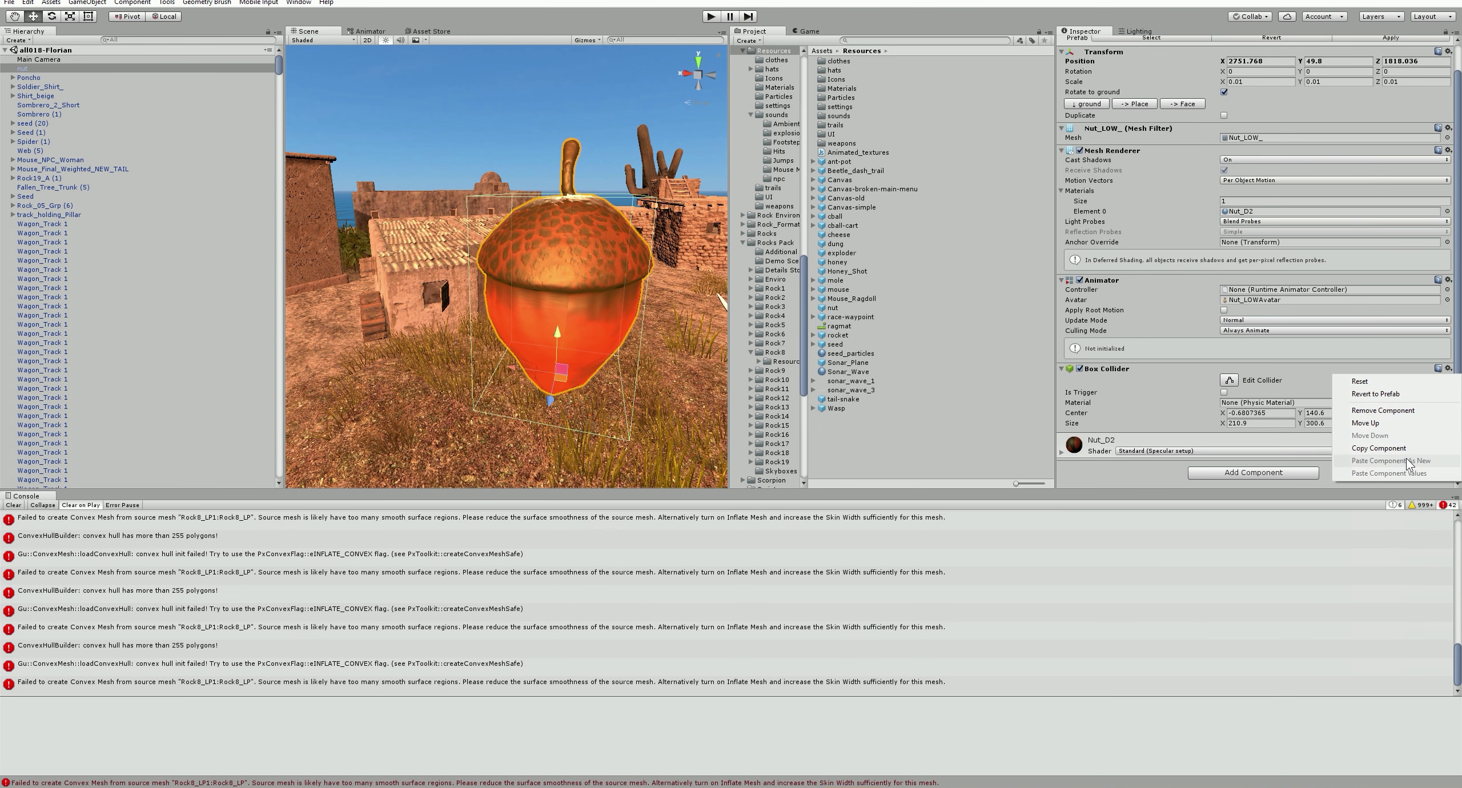
{"action": "left_click", "coordinate": [1382, 410]}
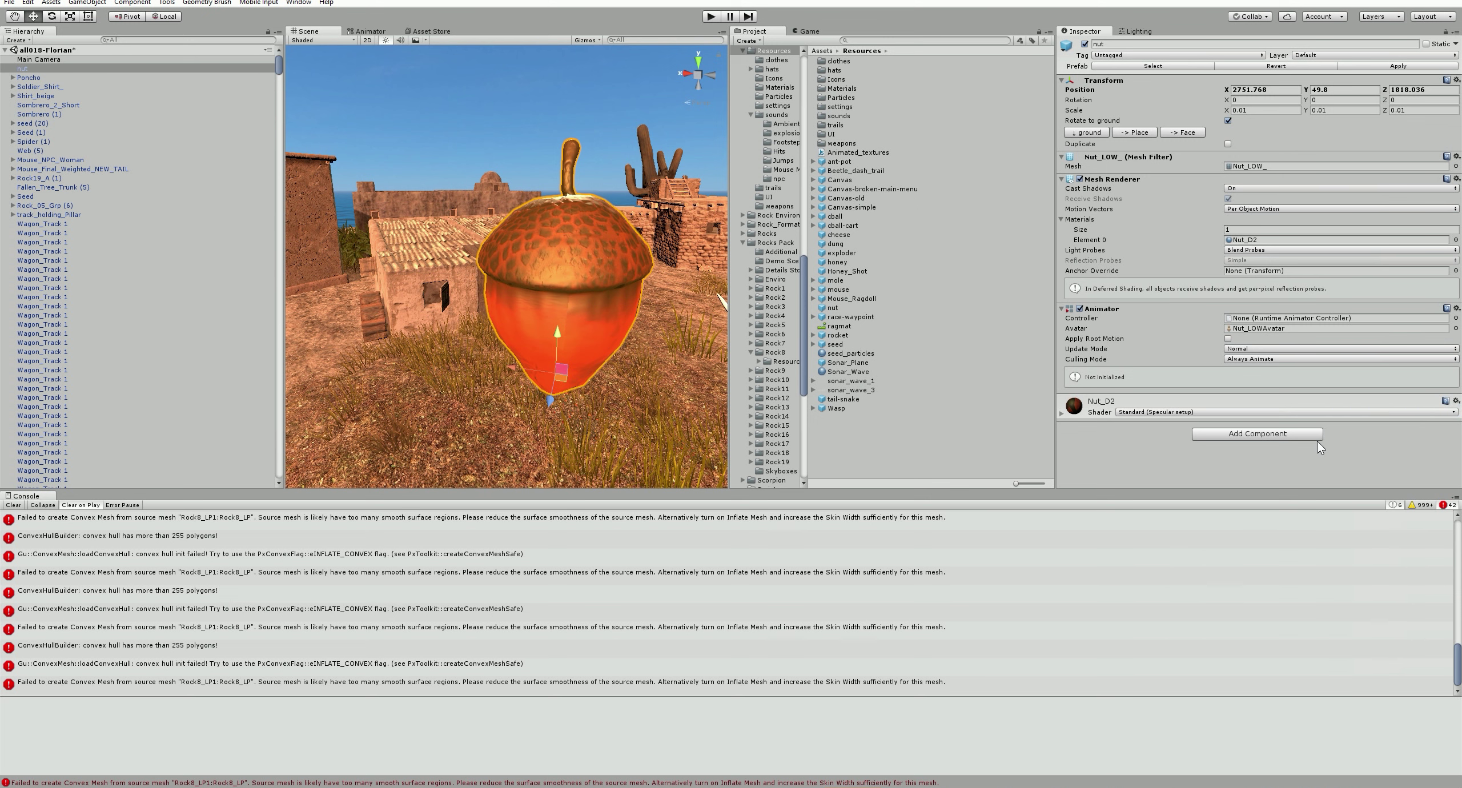
Add a Physics > Capsule Collider to the acorn and set its Center to 0, 0, 0.
{"action": "left_click", "coordinate": [1270, 434]}
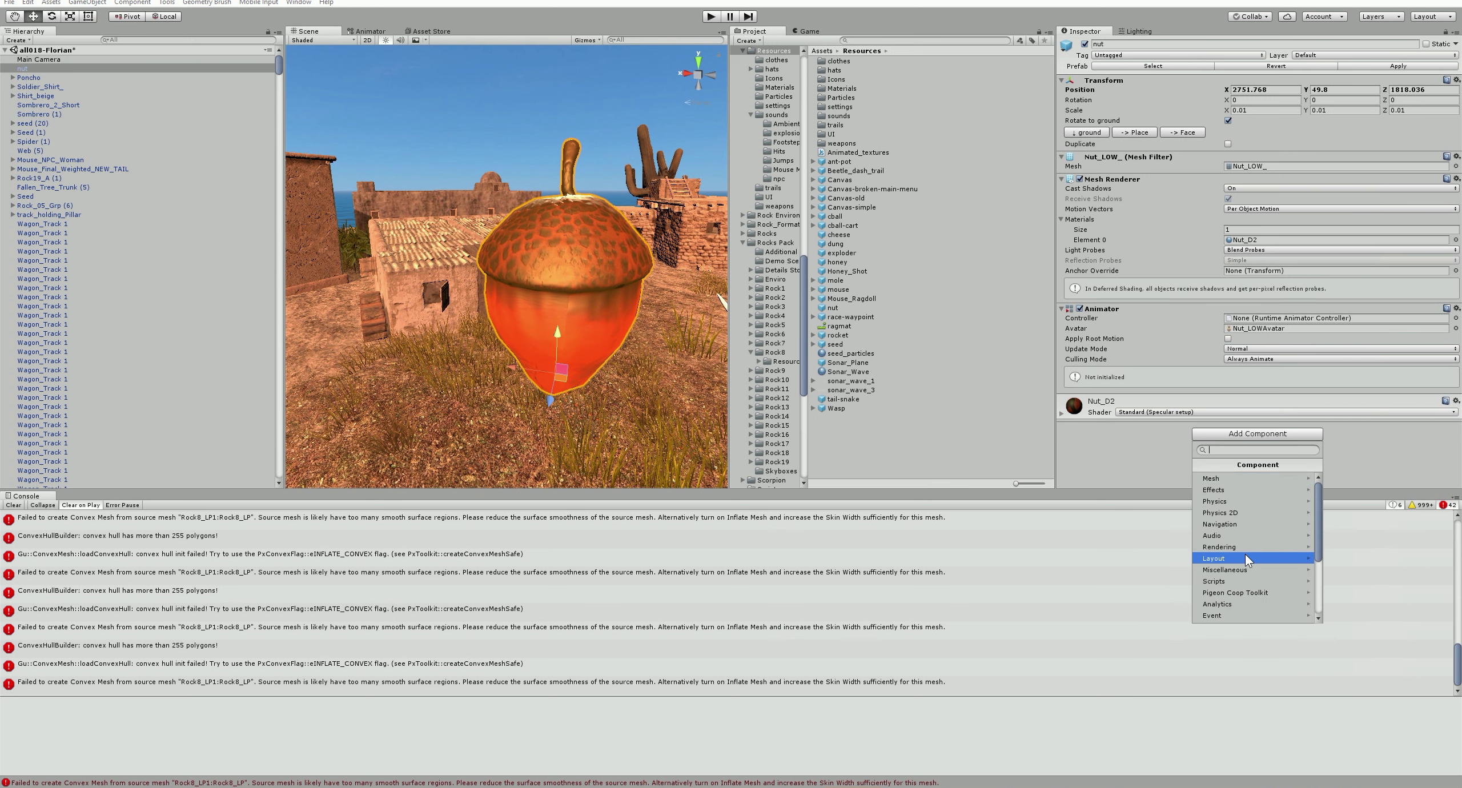
{"action": "left_click", "coordinate": [1239, 501]}
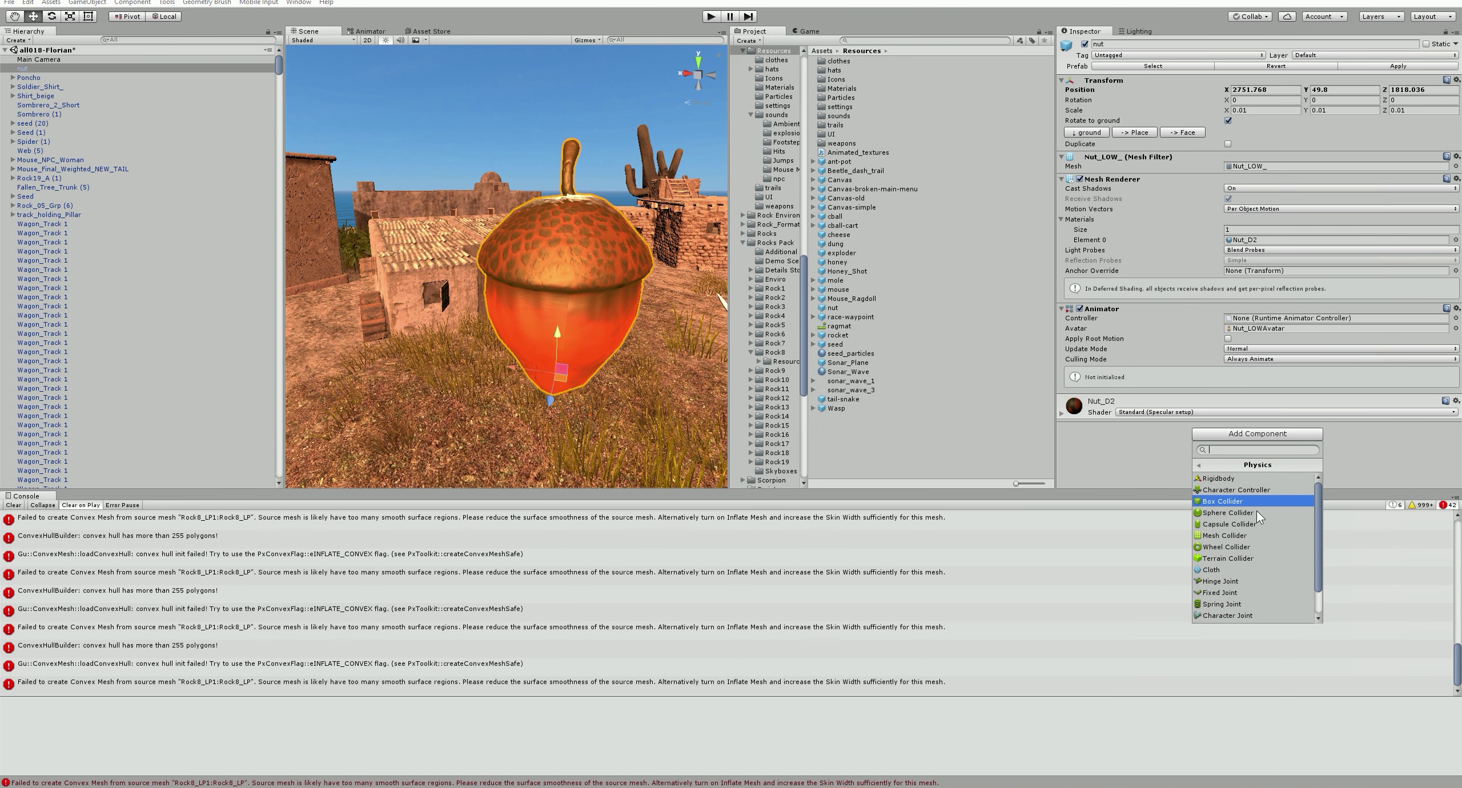
{"action": "left_click", "coordinate": [1251, 524]}
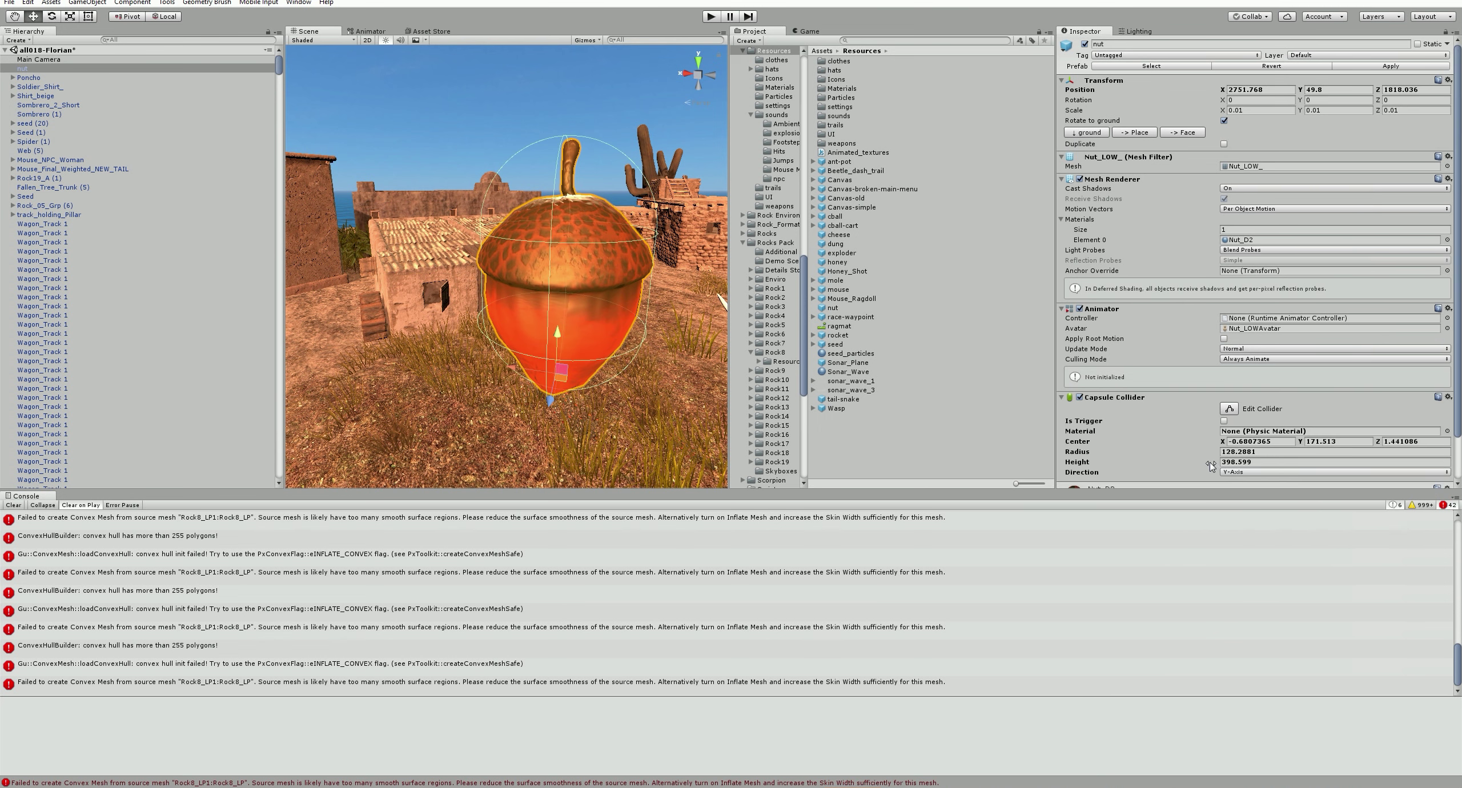
{"action": "scroll", "coordinate": [1232, 439], "scroll_direction": "down", "scroll_amount": 2}
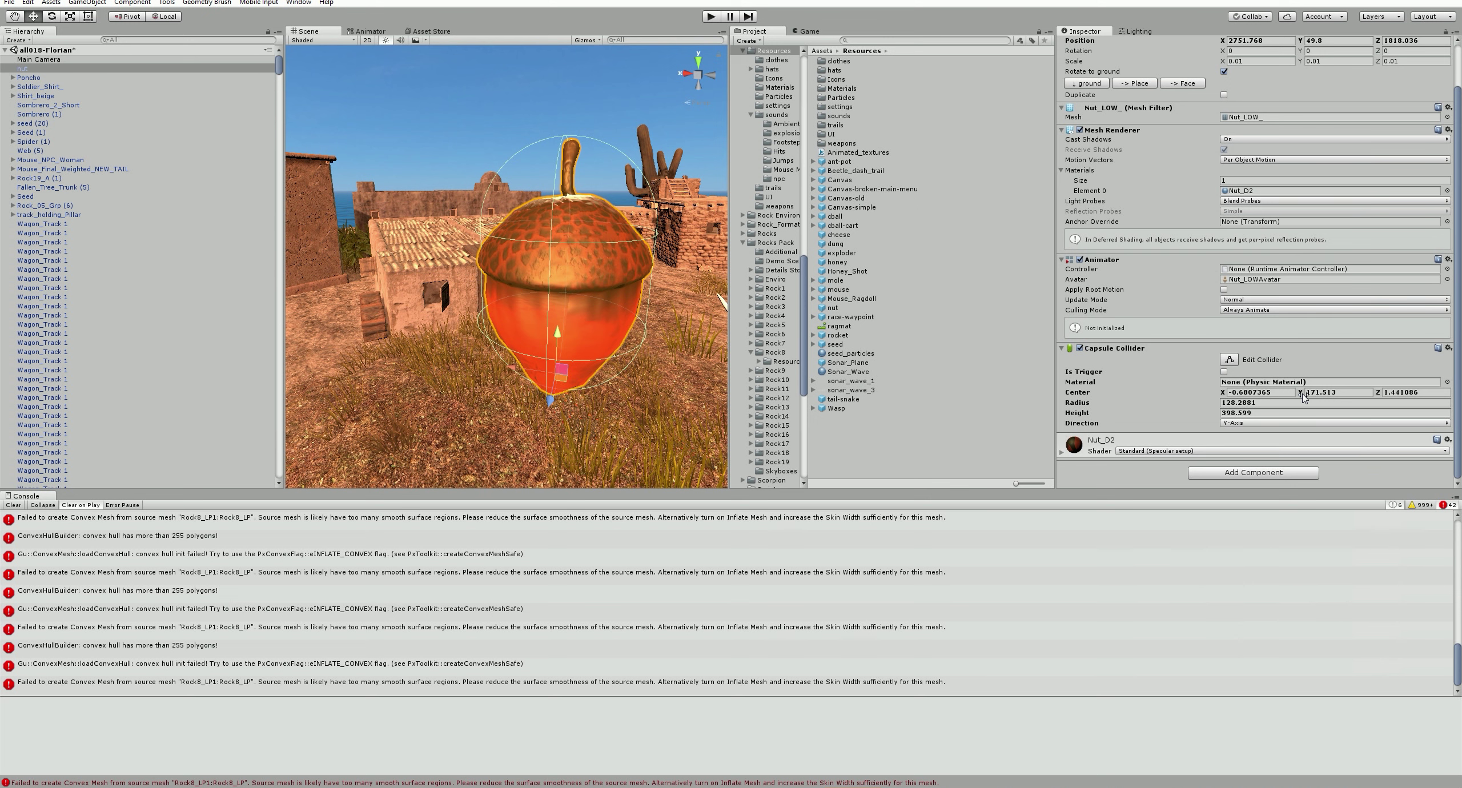
{"action": "left_click", "coordinate": [1274, 395]}
{"action": "type", "text": "0"}
{"action": "key", "text": "Tab"}
{"action": "type", "text": "0"}
{"action": "key", "text": "Tab"}
{"action": "type", "text": "0"}
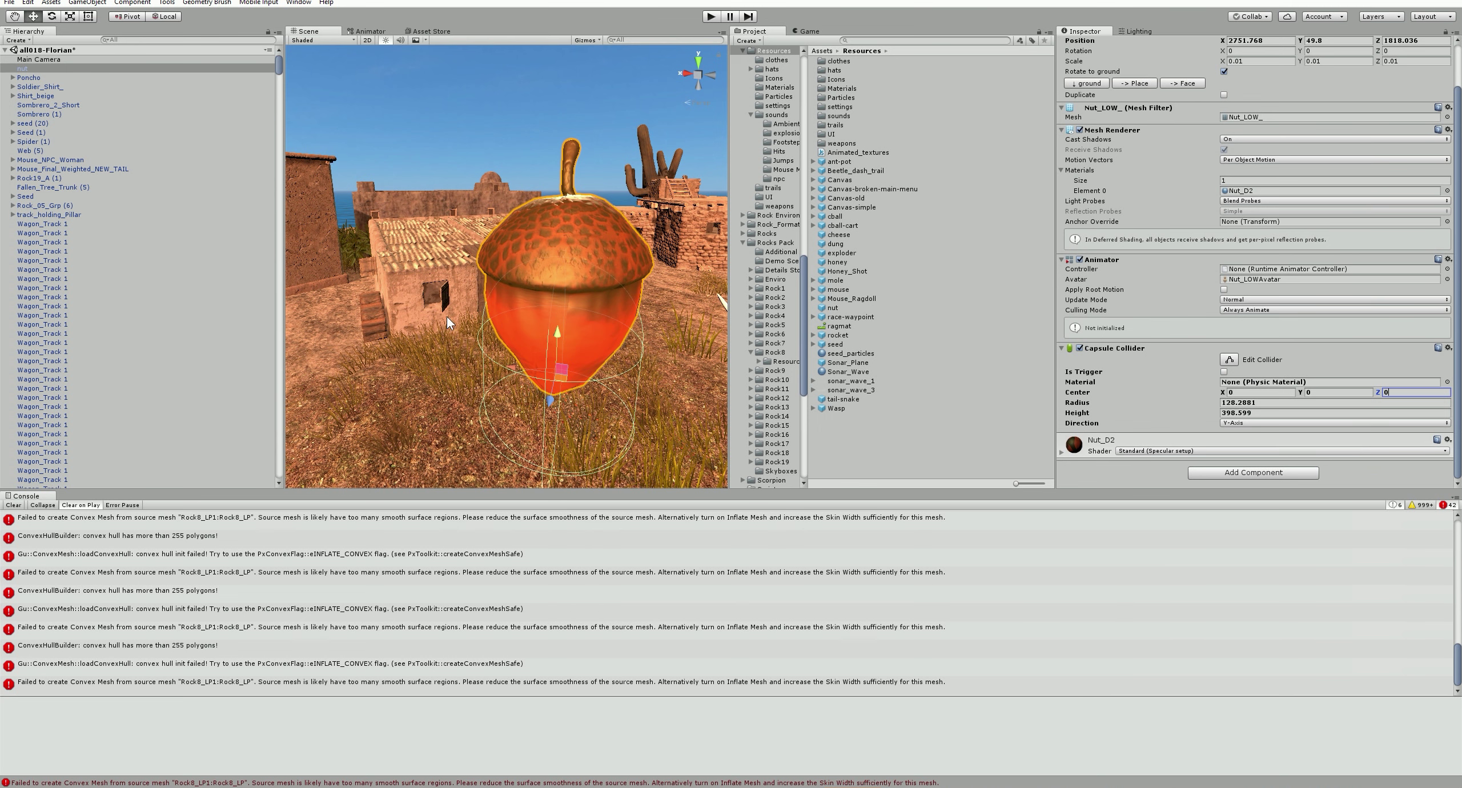
{"action": "left_click", "coordinate": [835, 307]}
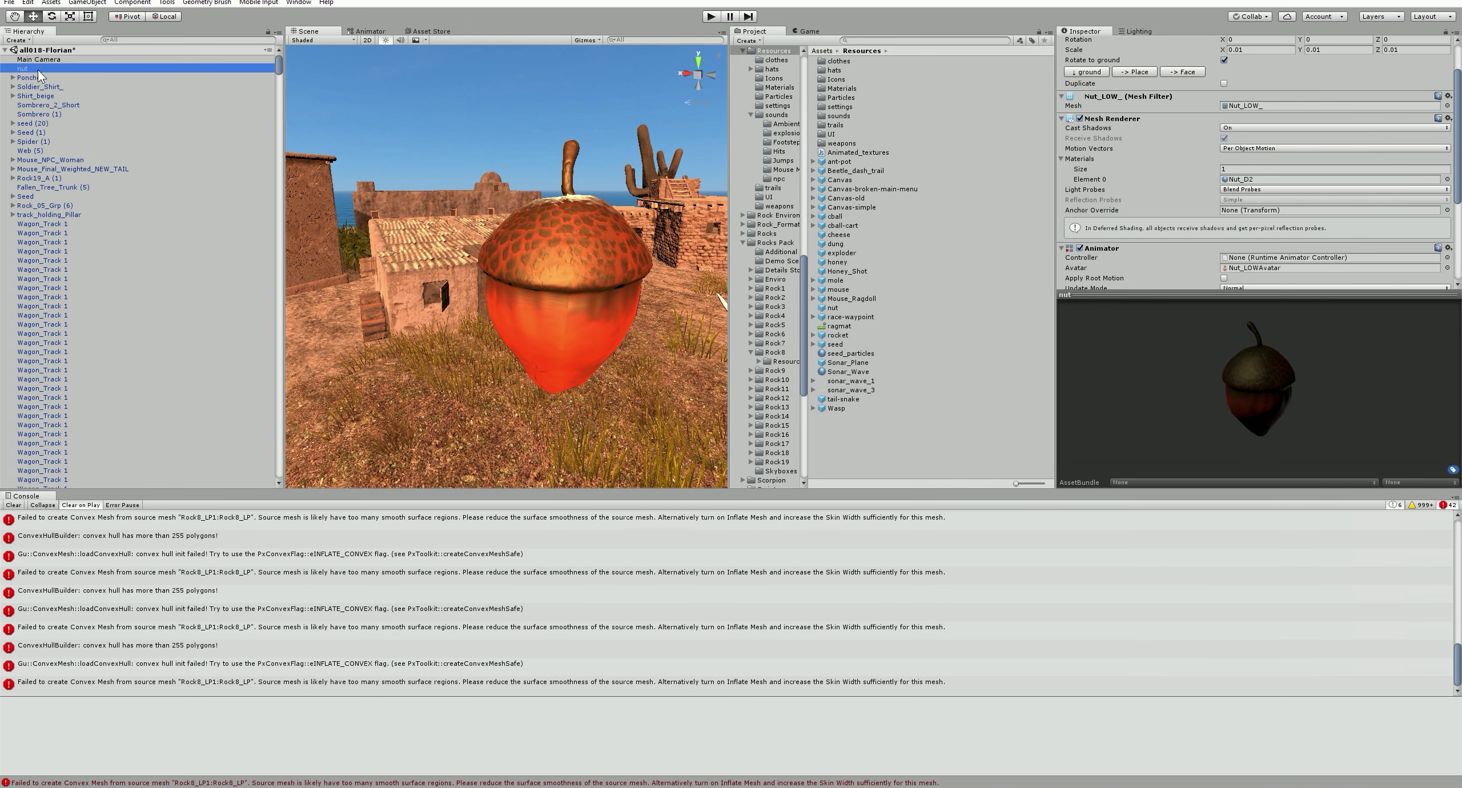
Create an empty GameObject, drop the nut prefab inside it, and delete the original acorn.
{"action": "left_click", "coordinate": [39, 70]}
{"action": "right_click", "coordinate": [37, 69]}
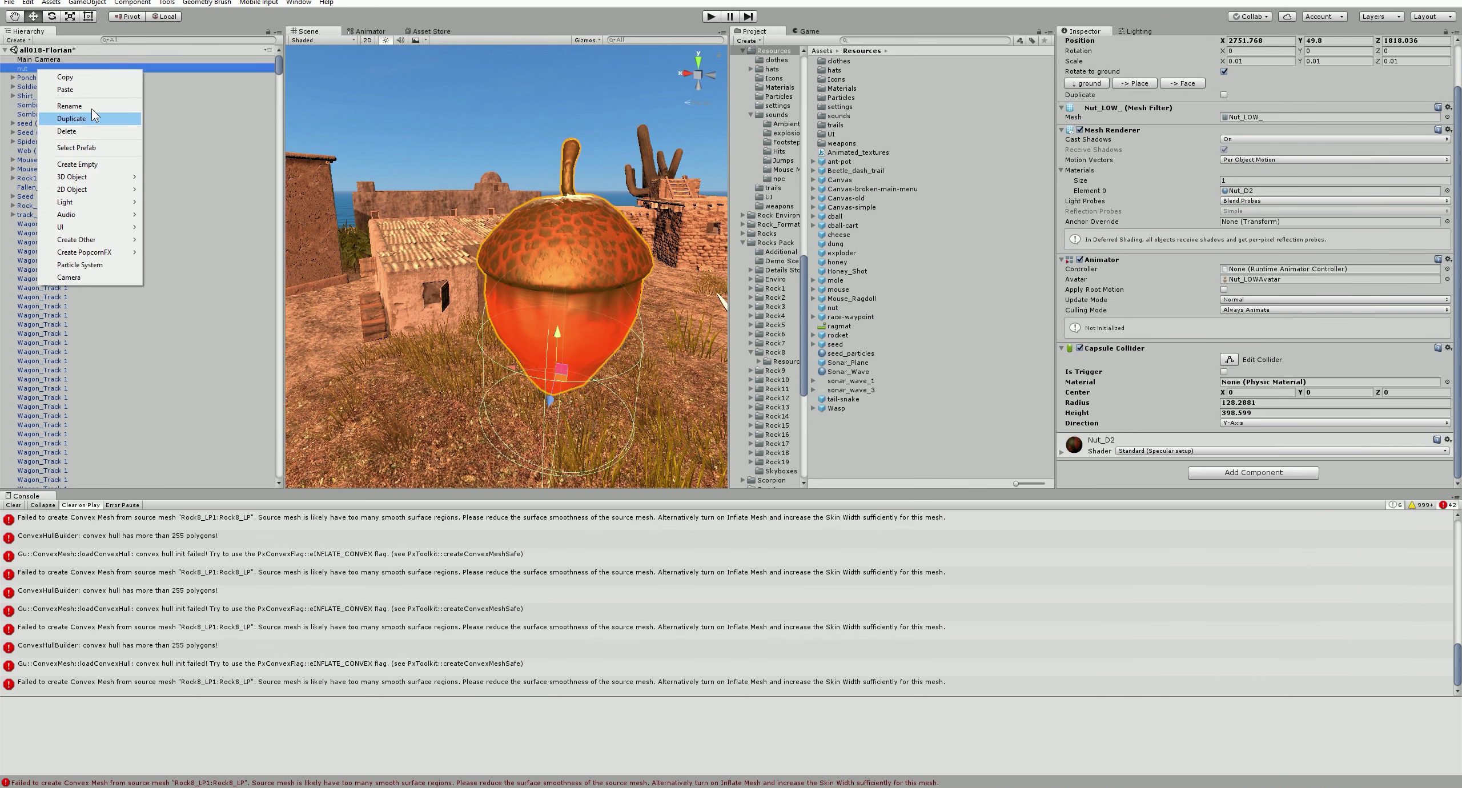
{"action": "left_click", "coordinate": [40, 171]}
{"action": "left_click", "coordinate": [82, 4]}
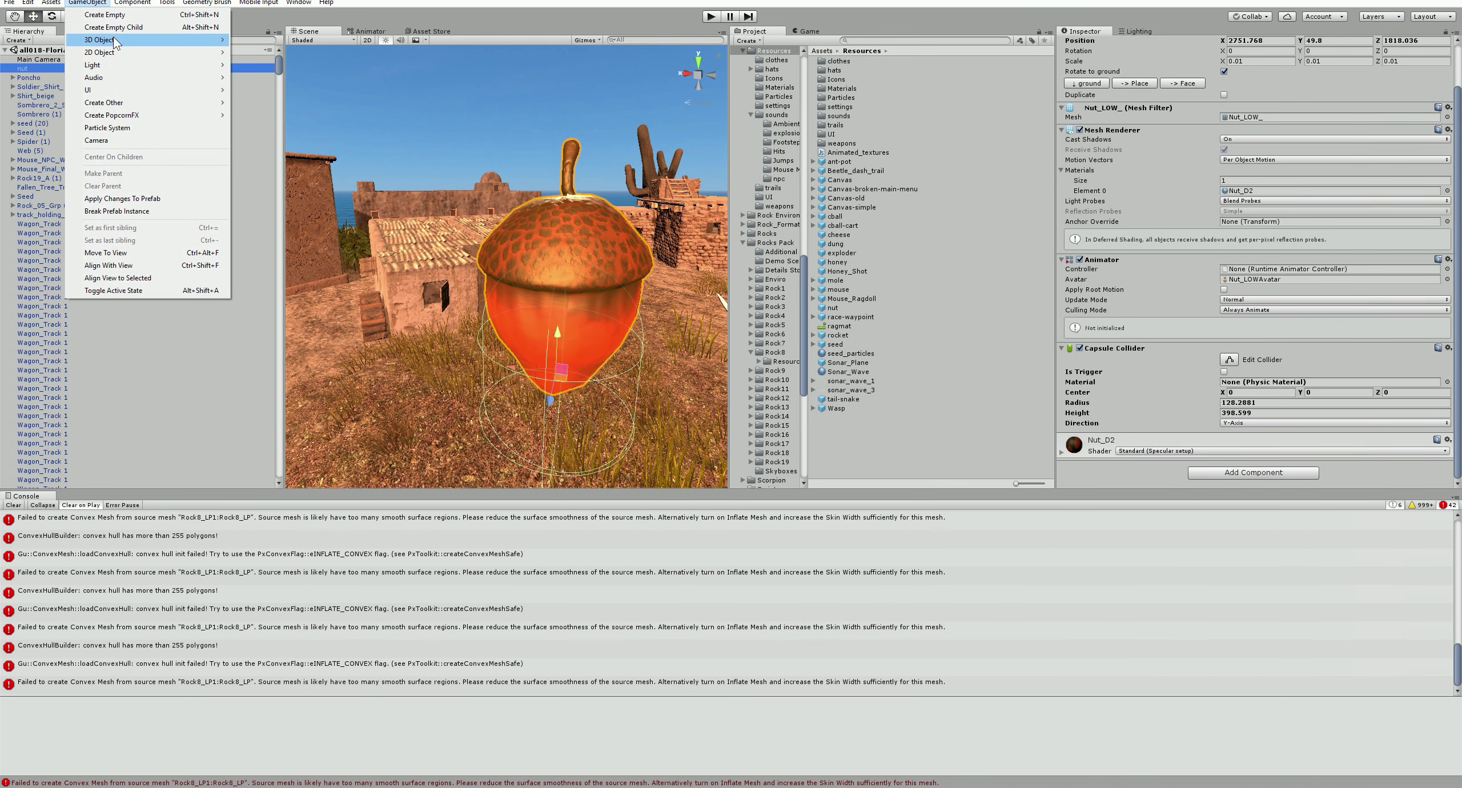
{"action": "left_click", "coordinate": [107, 14]}
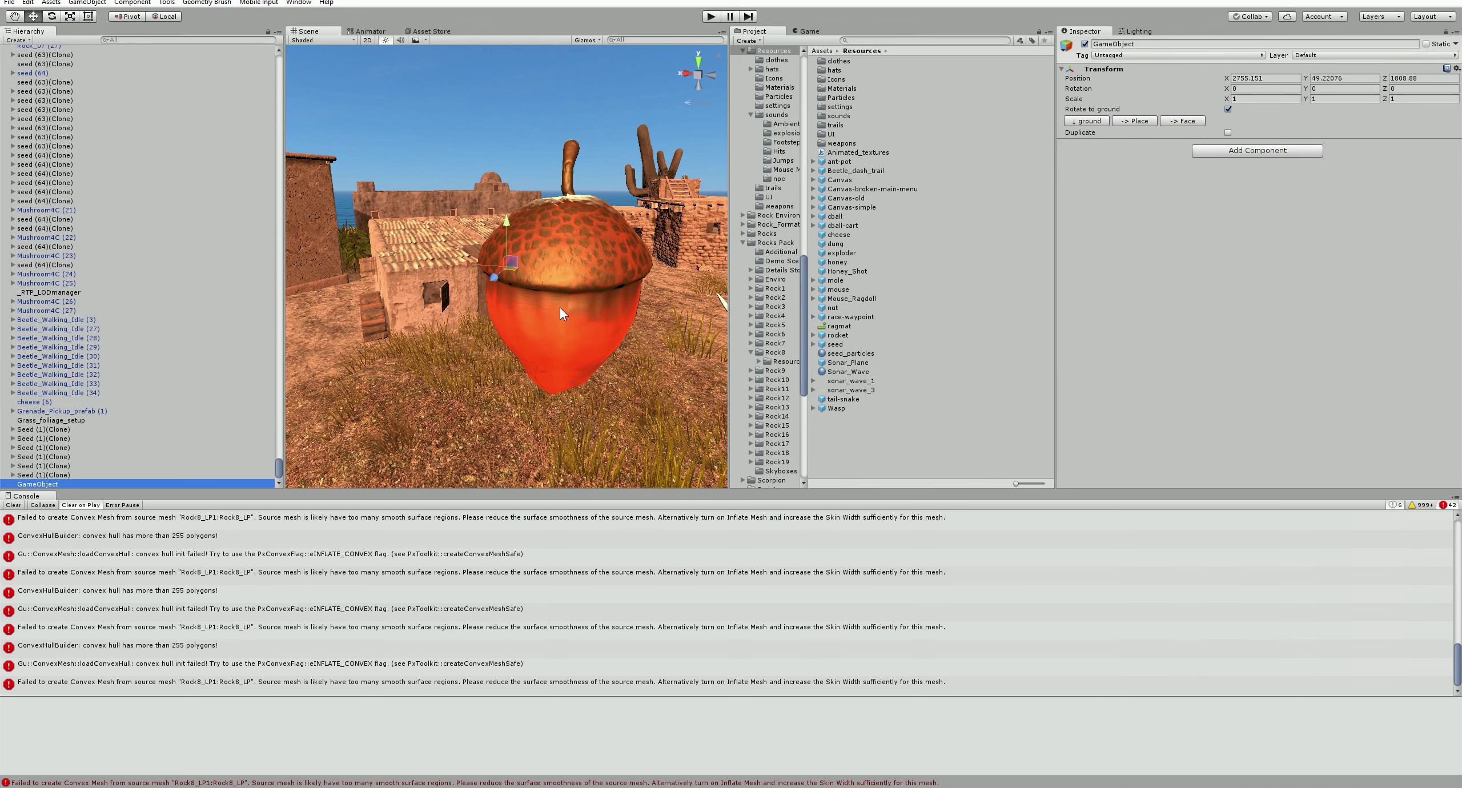
{"action": "left_click", "coordinate": [829, 308]}
{"action": "left_click_drag", "start_coordinate": [829, 307], "coordinate": [58, 476]}
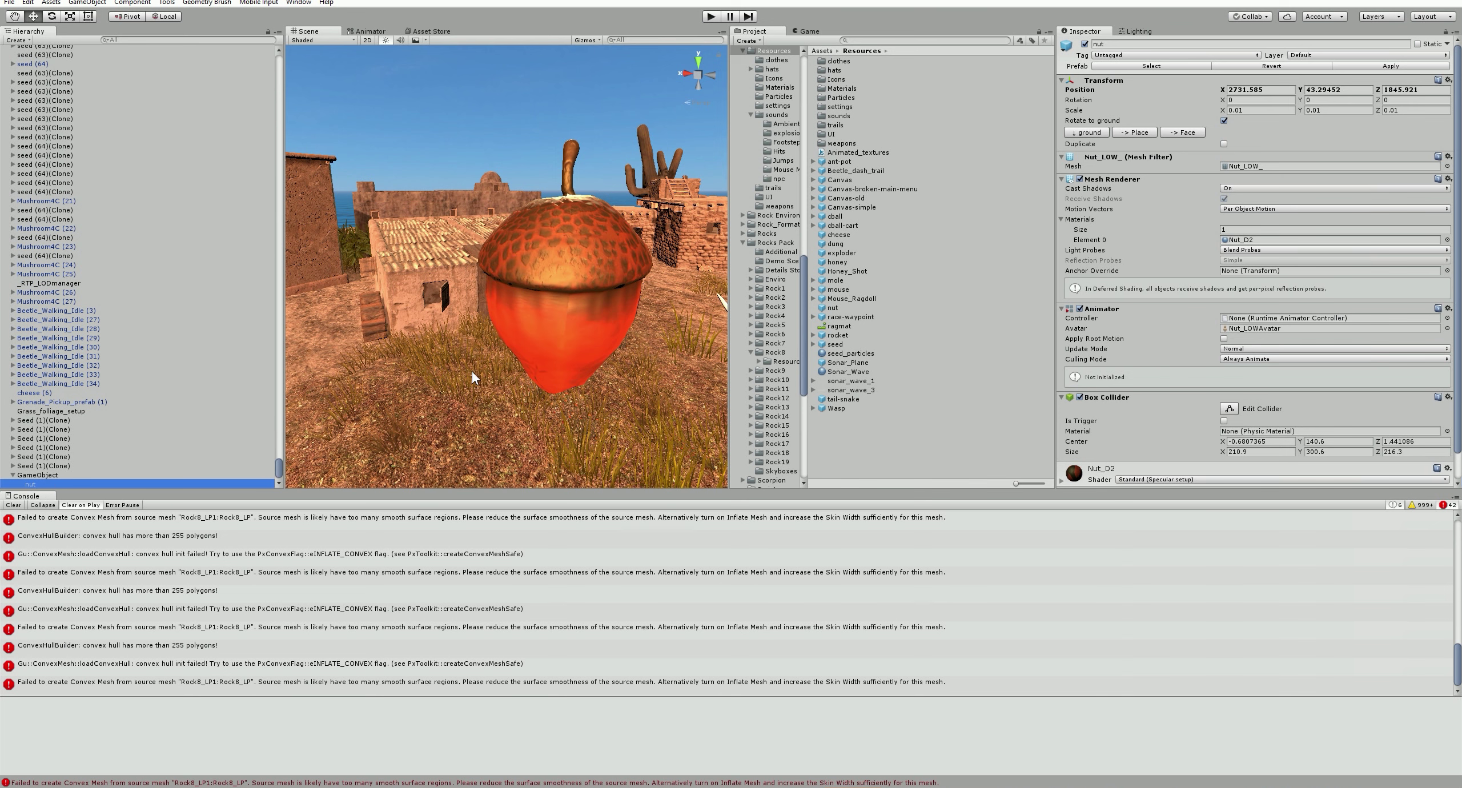
{"action": "key", "text": "Delete"}
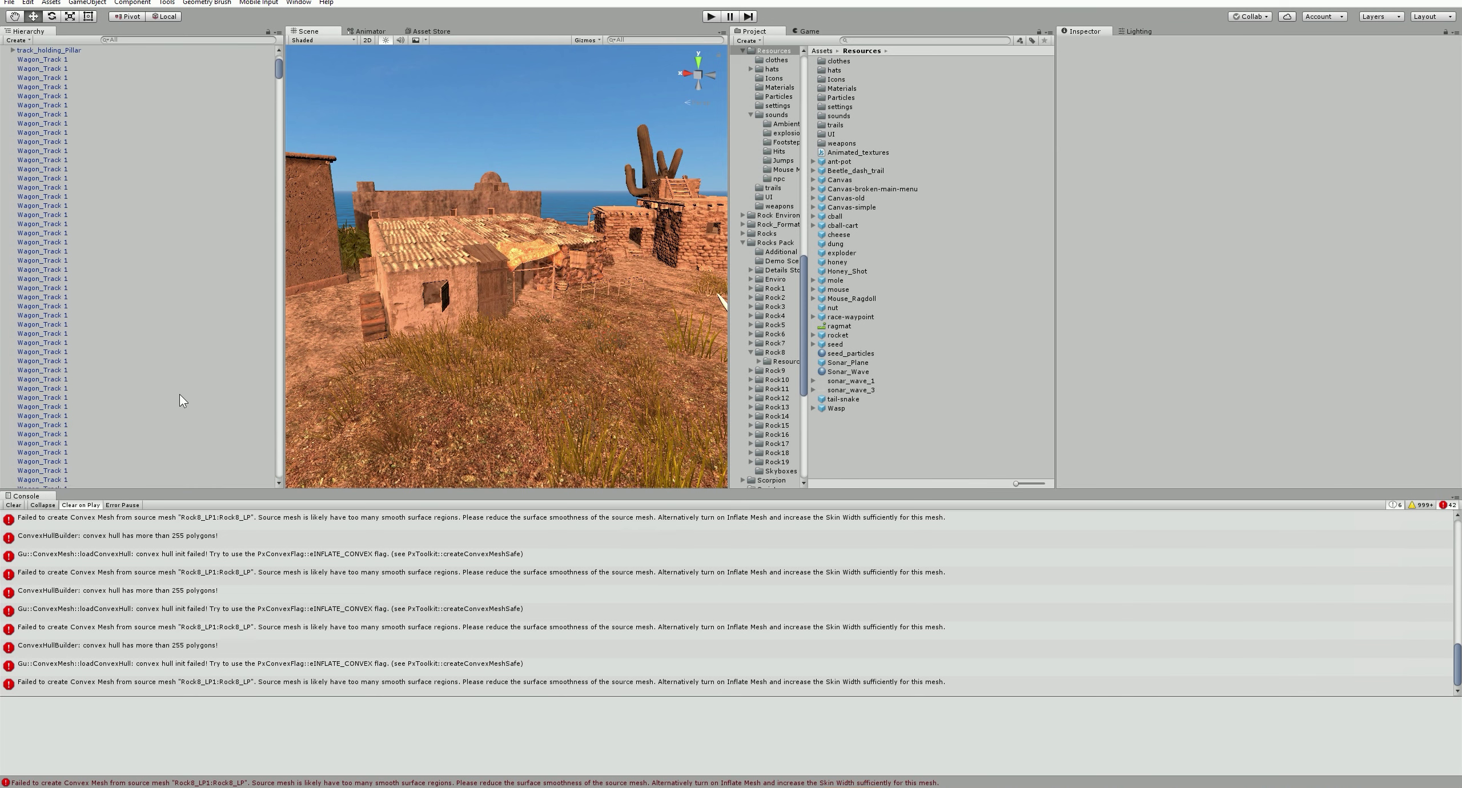
{"action": "left_click_drag", "start_coordinate": [278, 69], "coordinate": [278, 469]}
Rename the empty object to nut and drag it into Resources as prefab 'nut 1'.
{"action": "left_click", "coordinate": [39, 476]}
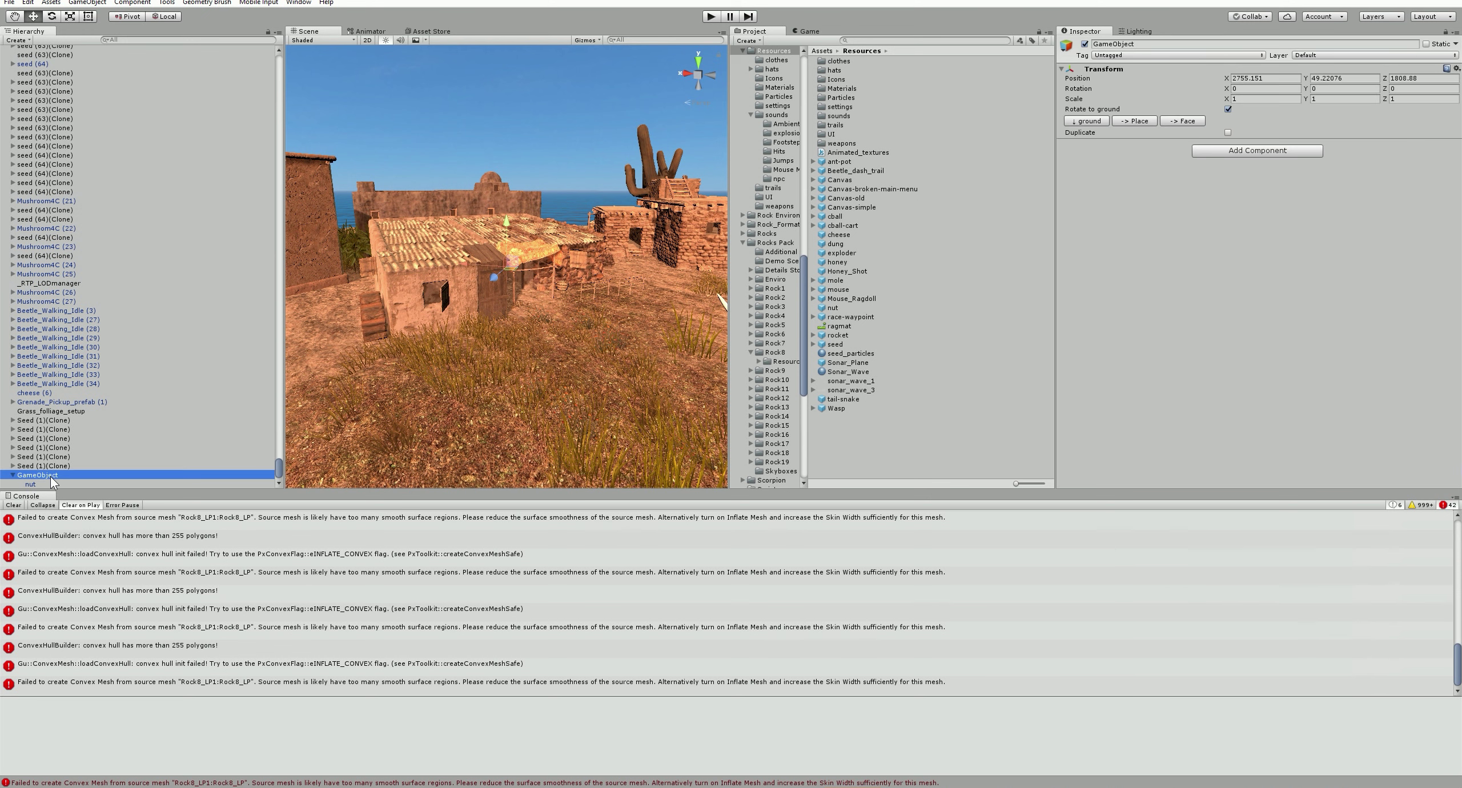
{"action": "left_click", "coordinate": [1166, 44]}
{"action": "type", "text": "nut"}
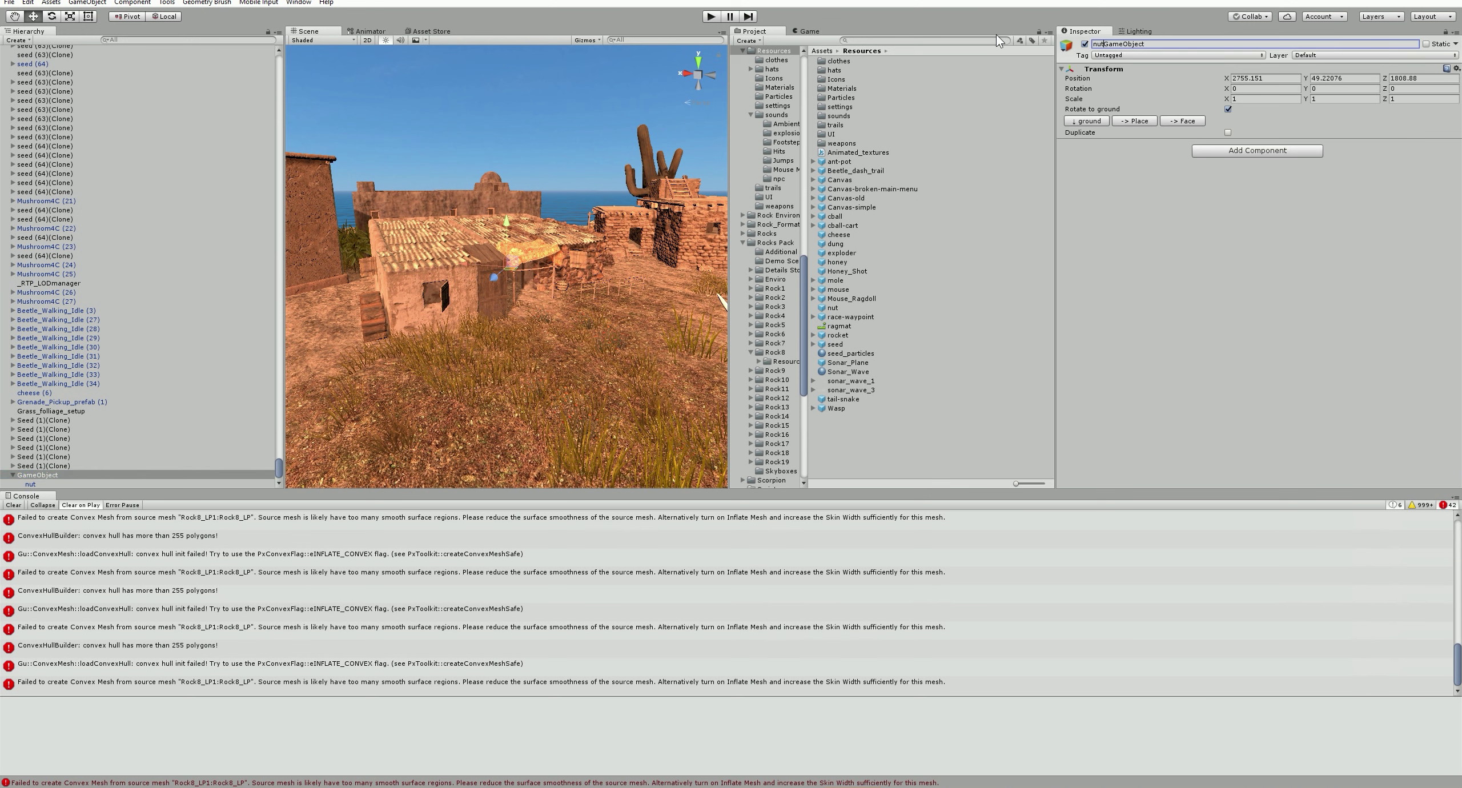
{"action": "key", "text": "shift+End"}
{"action": "key", "text": "Delete"}
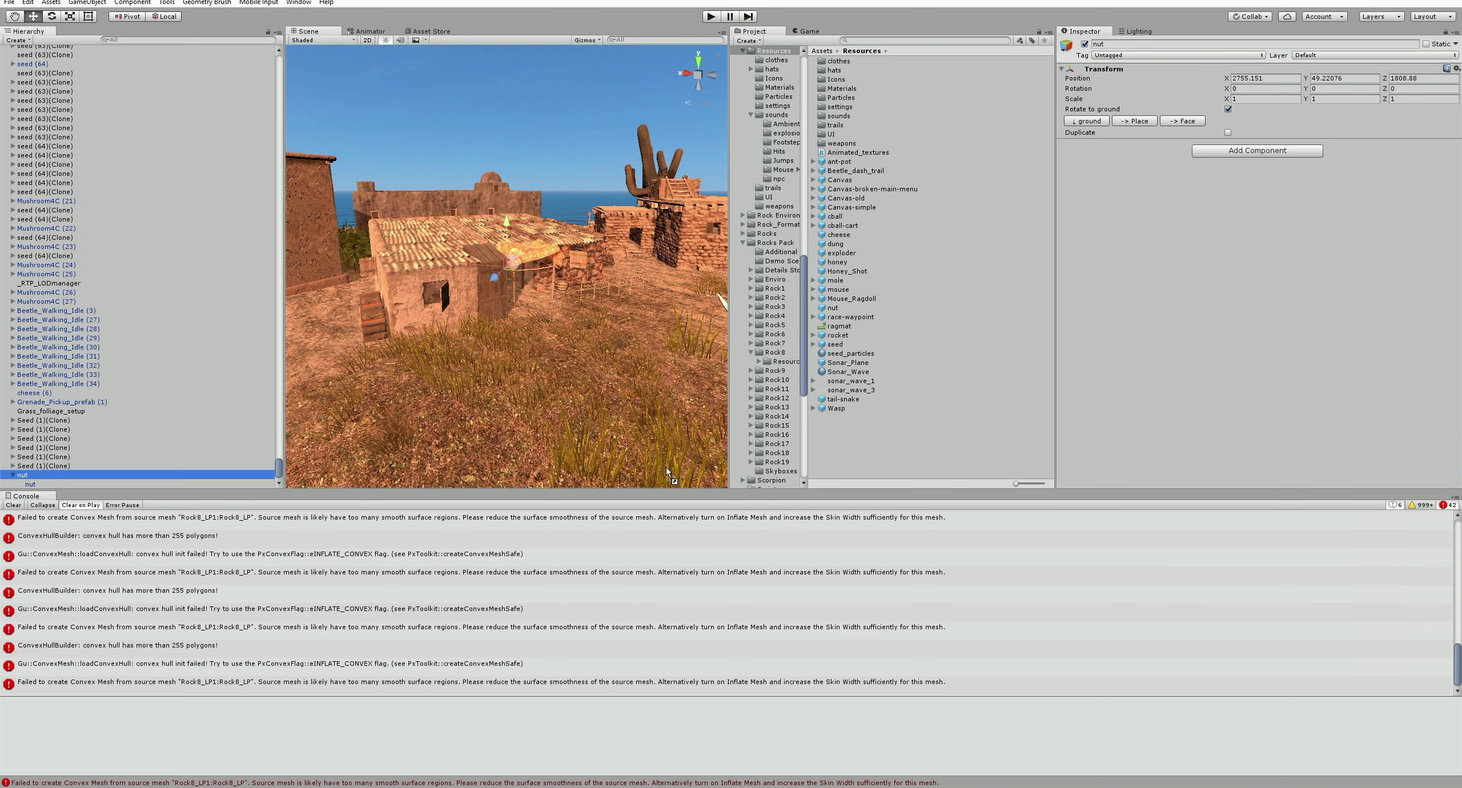
{"action": "left_click_drag", "start_coordinate": [855, 455], "coordinate": [857, 444]}
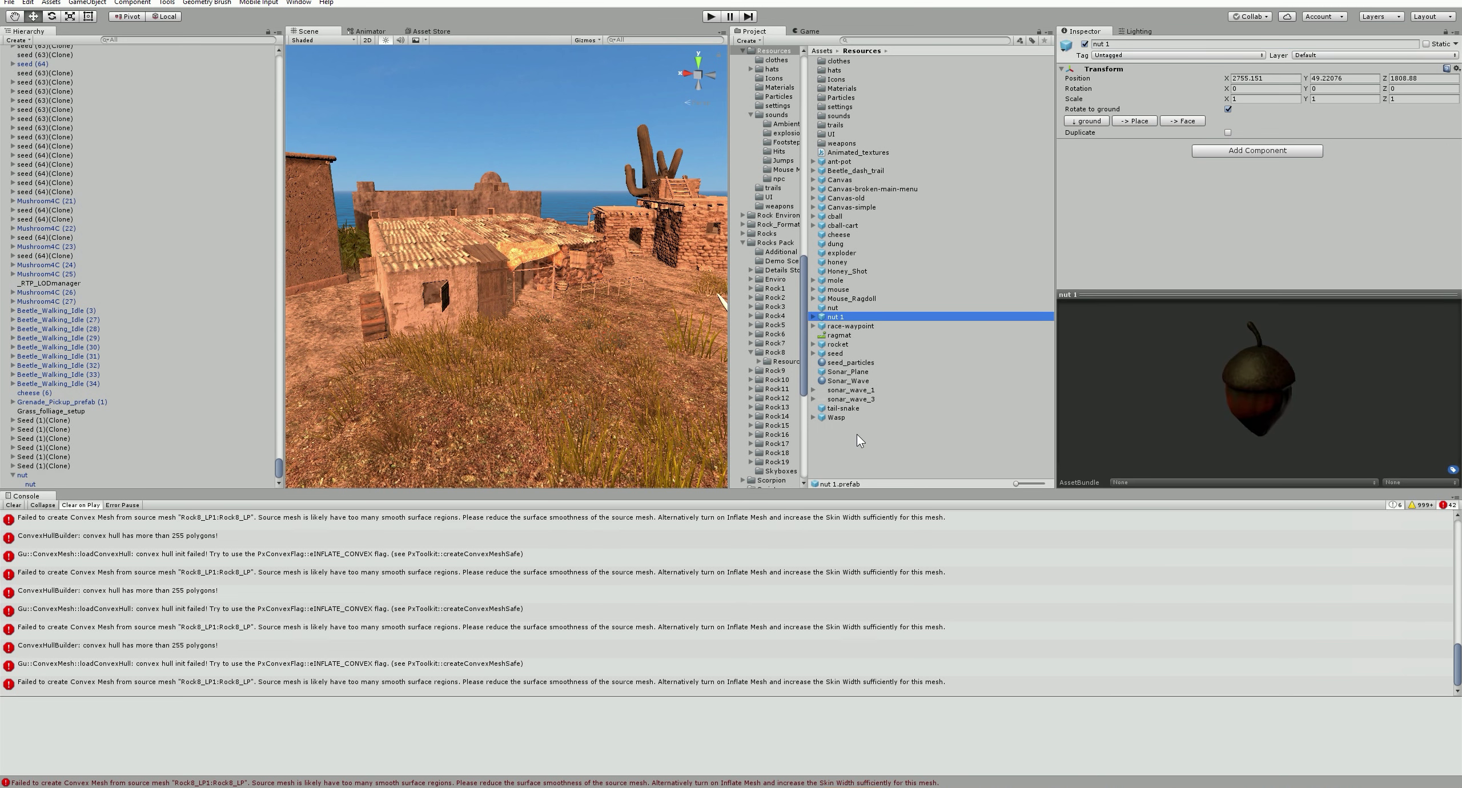
Delete the old nut.prefab from the Project and confirm the deletion.
{"action": "right_click", "coordinate": [833, 308]}
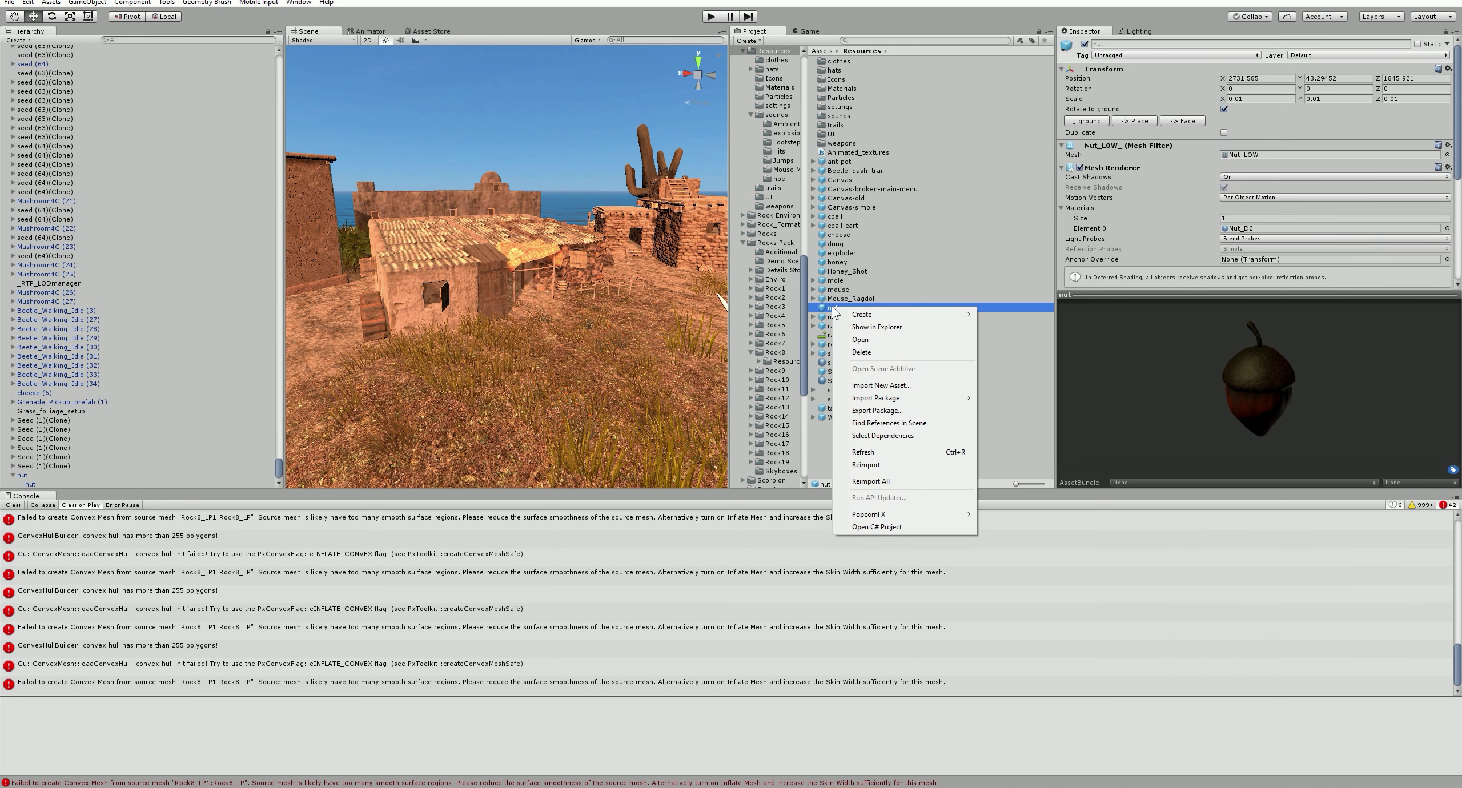
{"action": "left_click", "coordinate": [913, 254]}
{"action": "left_click", "coordinate": [856, 305]}
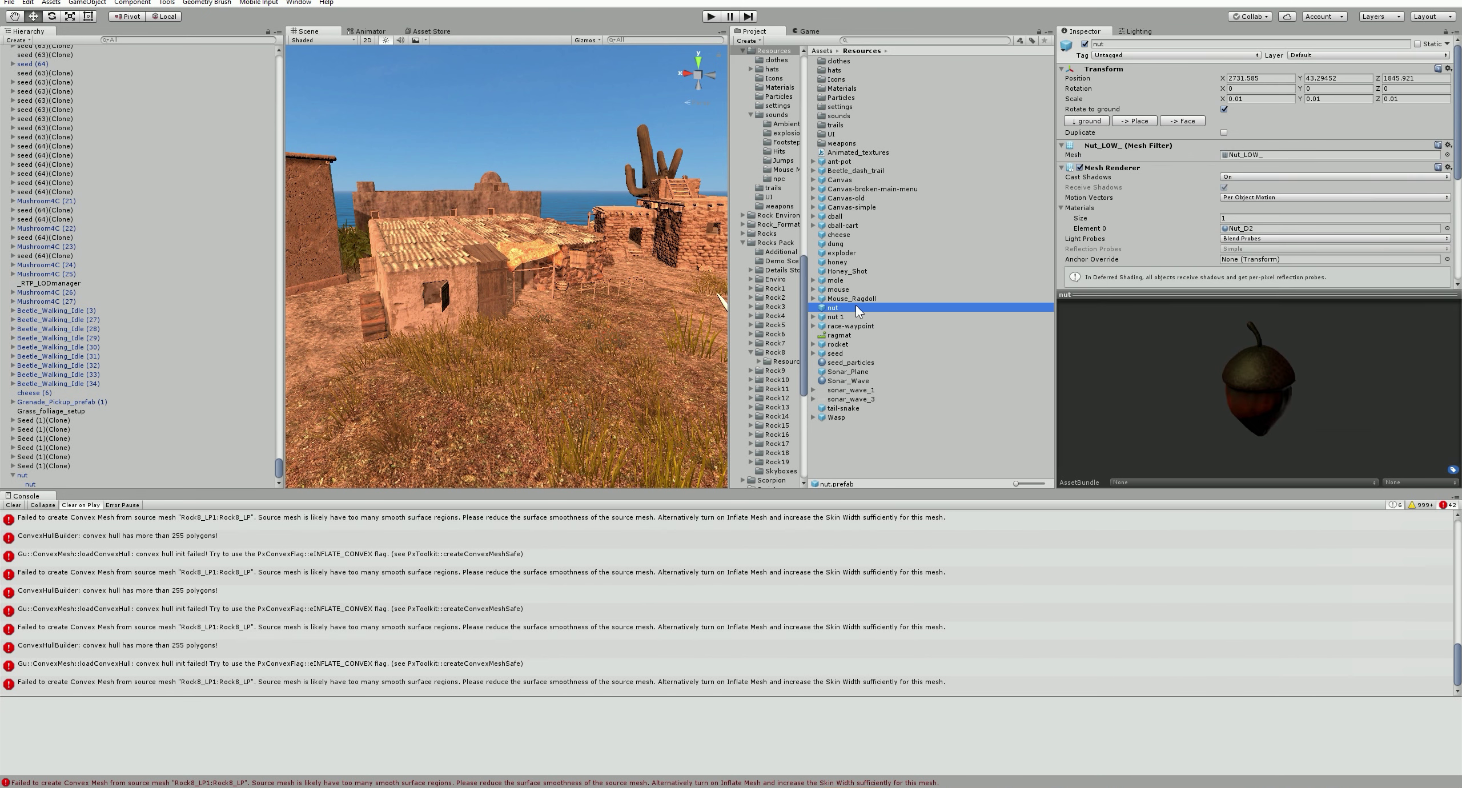
{"action": "key", "text": "Delete"}
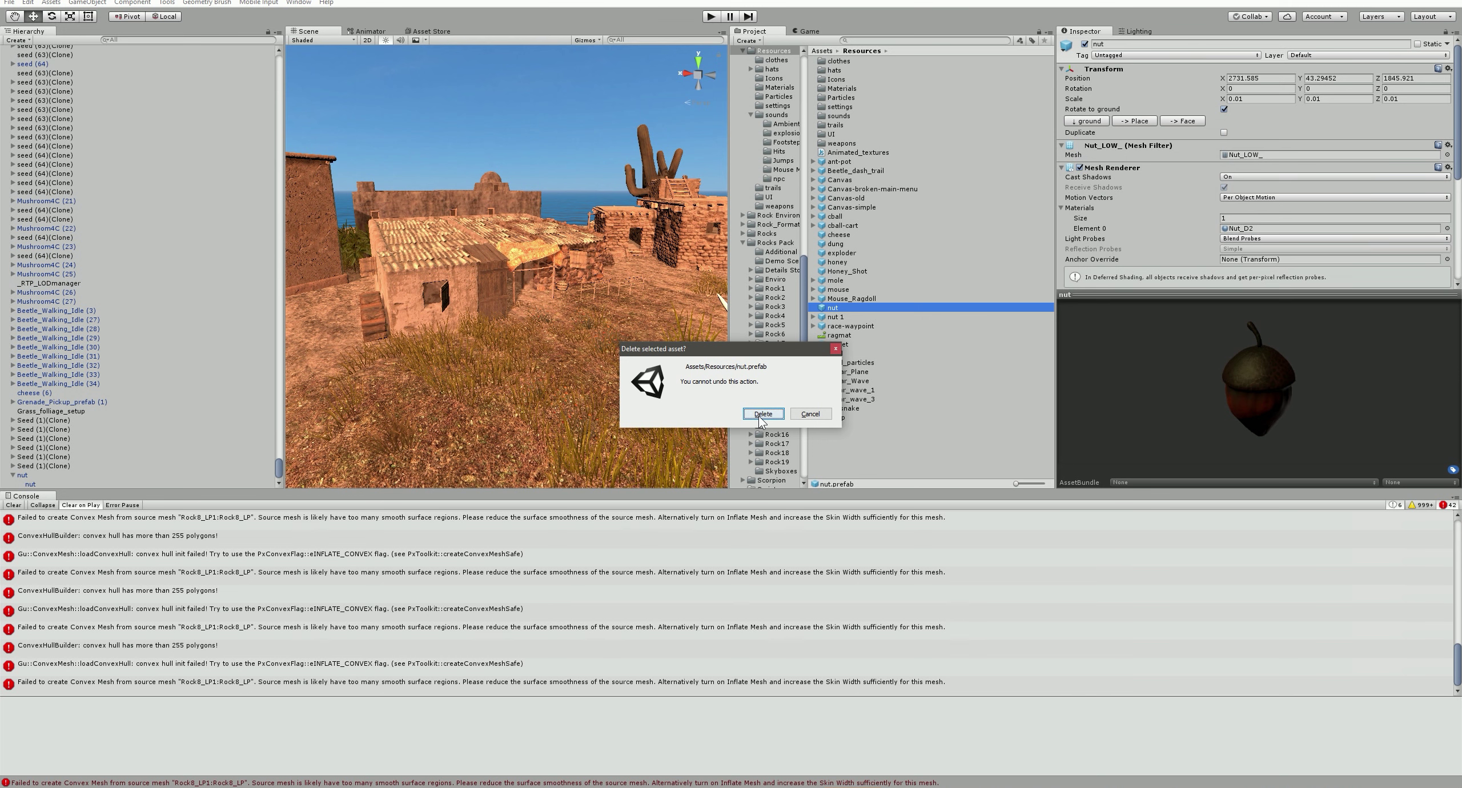
{"action": "left_click", "coordinate": [763, 416]}
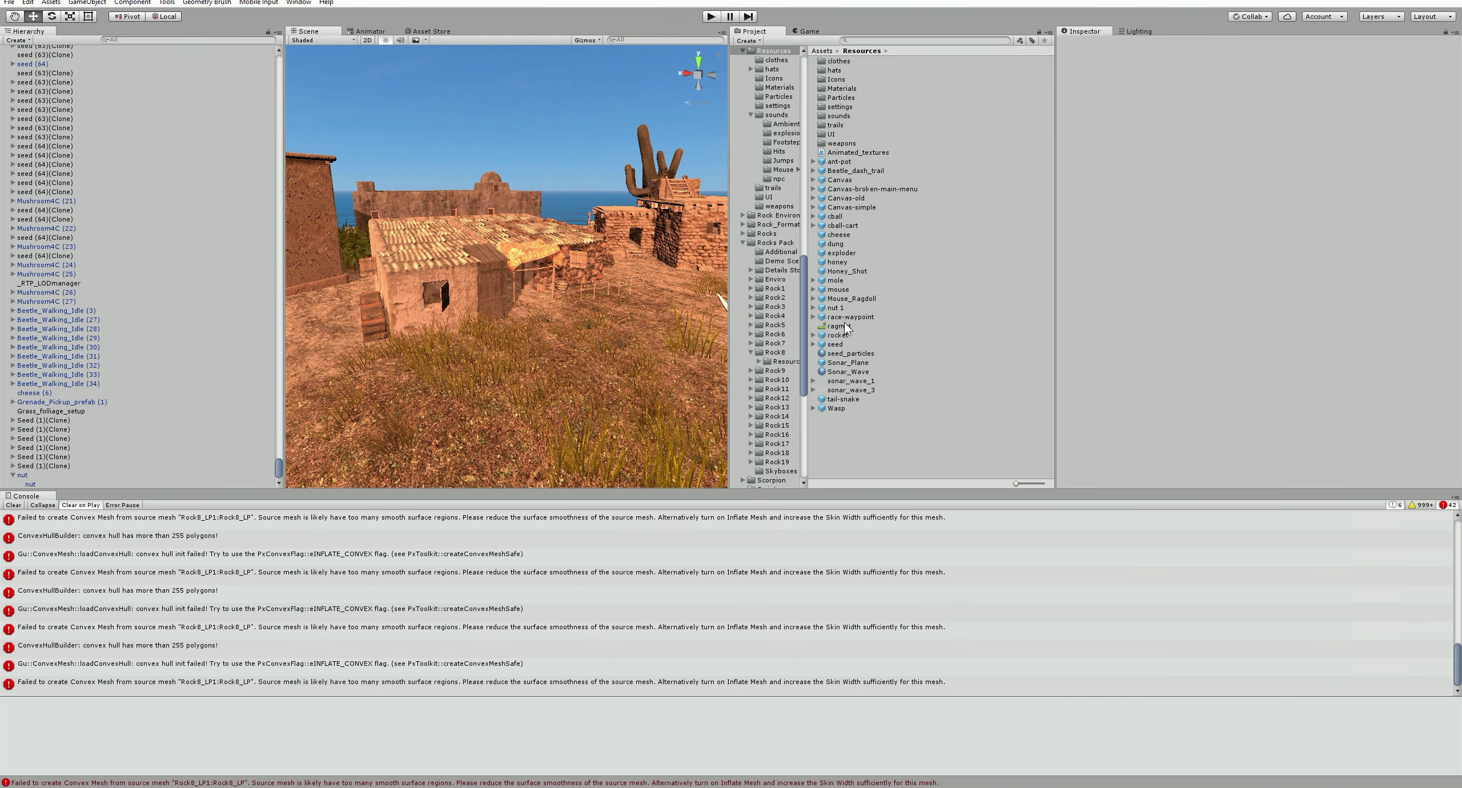
Drag a 'nut 1' instance into the scene and select its child nut in the Hierarchy.
{"action": "left_click", "coordinate": [843, 317]}
{"action": "left_click", "coordinate": [841, 308]}
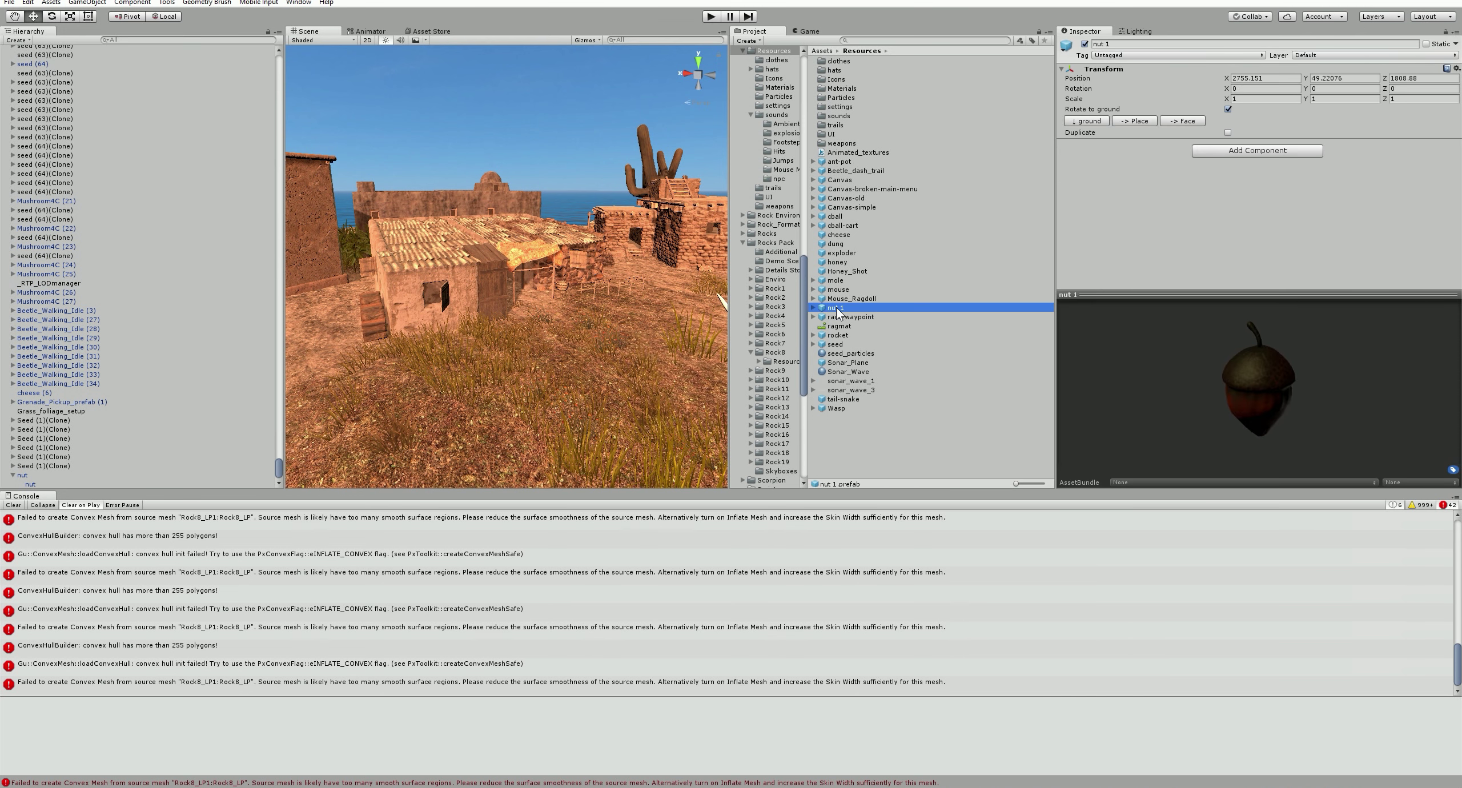
{"action": "left_click_drag", "start_coordinate": [558, 394], "coordinate": [572, 252]}
{"action": "scroll", "coordinate": [61, 95], "scroll_direction": "up", "scroll_amount": 3}
{"action": "left_click", "coordinate": [15, 69]}
{"action": "left_click", "coordinate": [14, 69]}
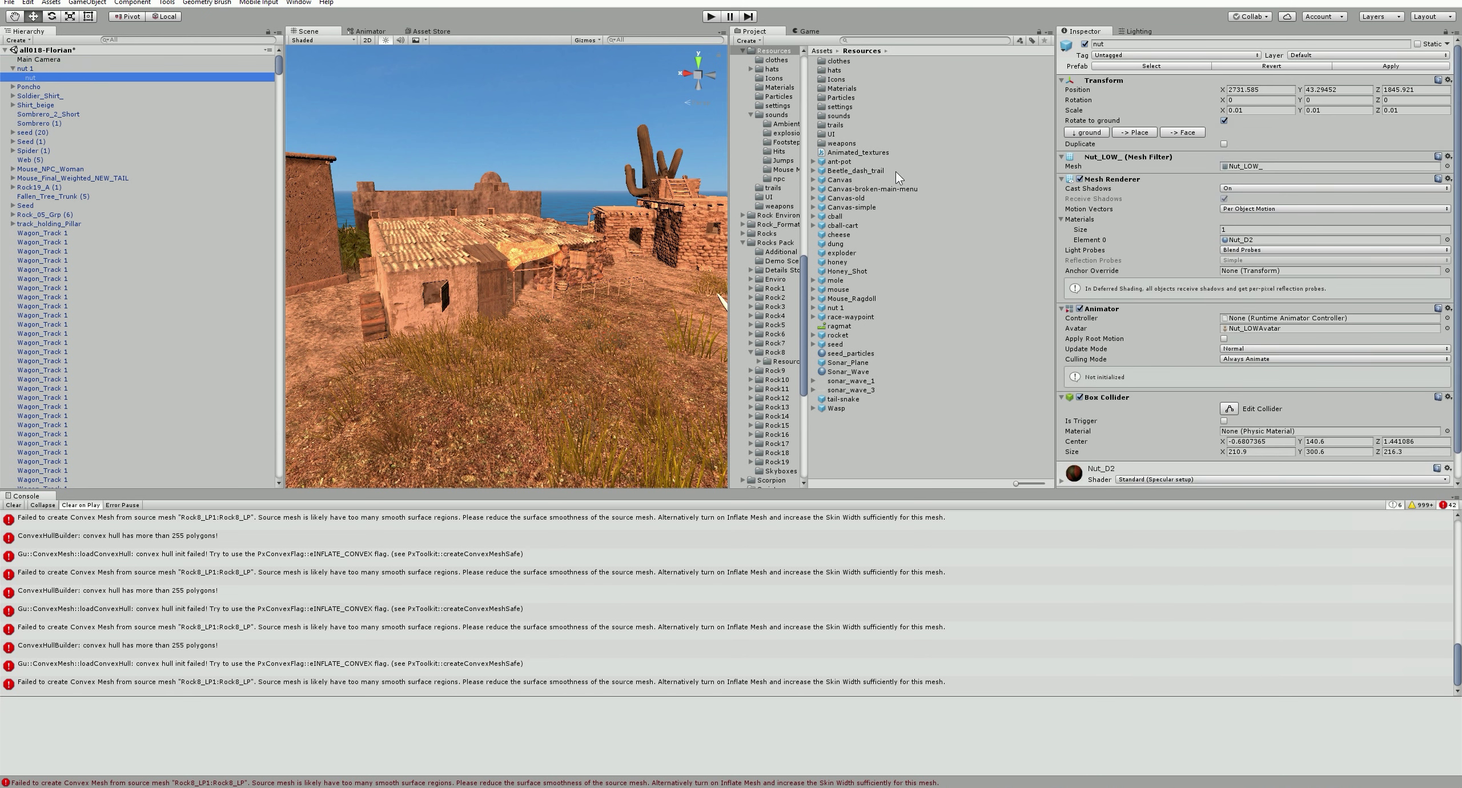
Set the child acorn's position to 0, 0, 0 and rename the 'nut 1' parent to nut.
{"action": "left_click", "coordinate": [1263, 90]}
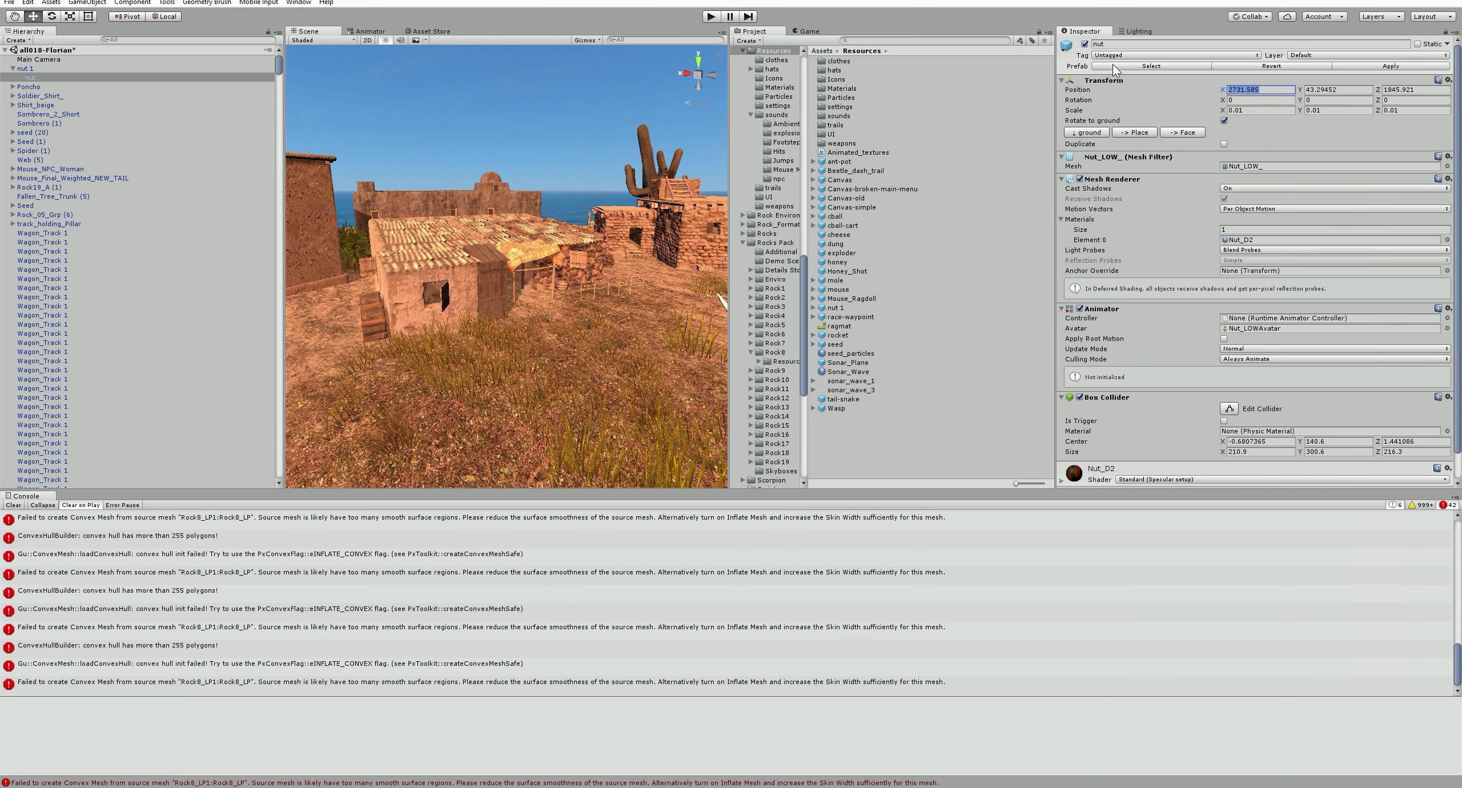
{"action": "type", "text": "0"}
{"action": "key", "text": "Tab"}
{"action": "type", "text": "0"}
{"action": "key", "text": "Tab"}
{"action": "type", "text": "0"}
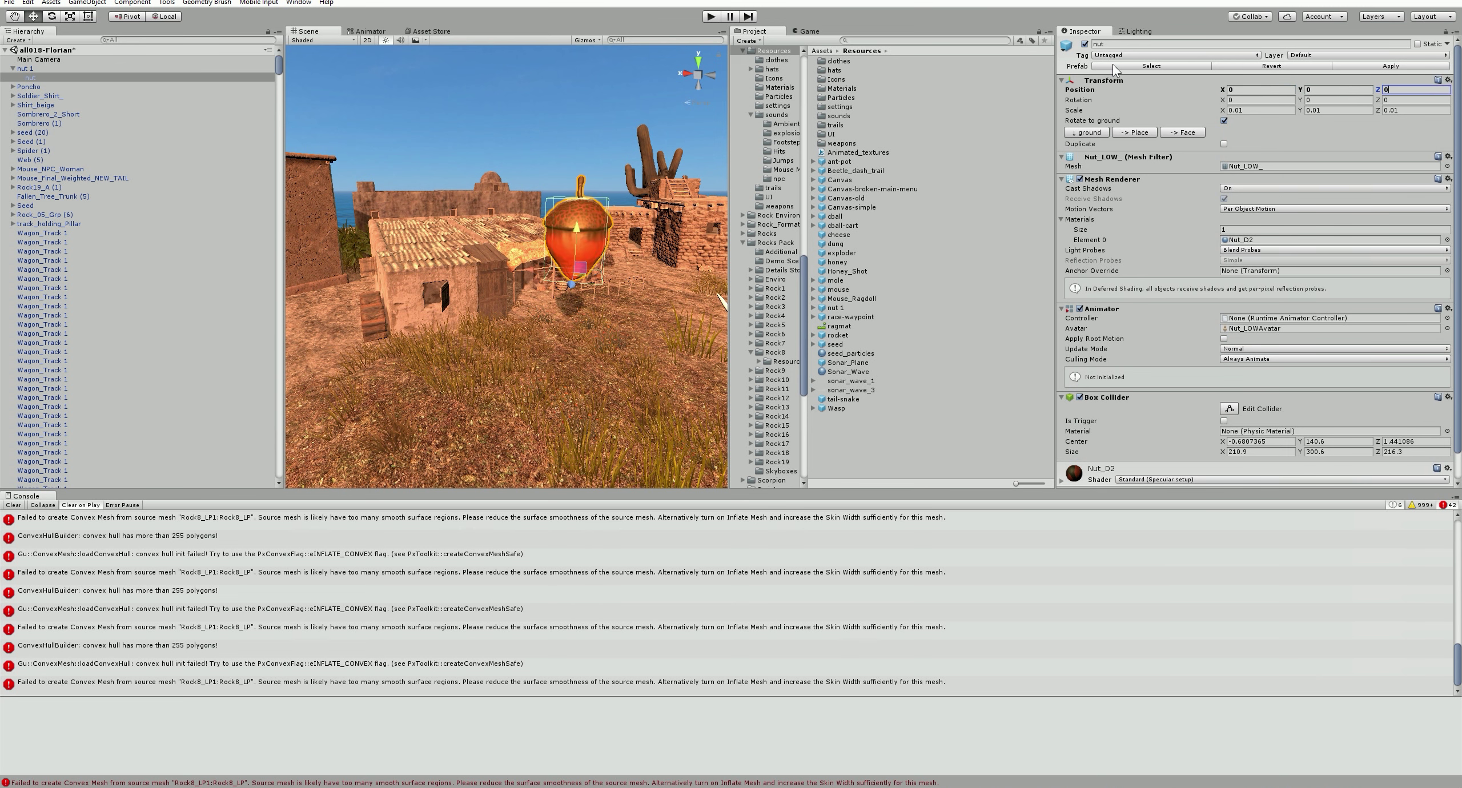
{"action": "left_click", "coordinate": [34, 69]}
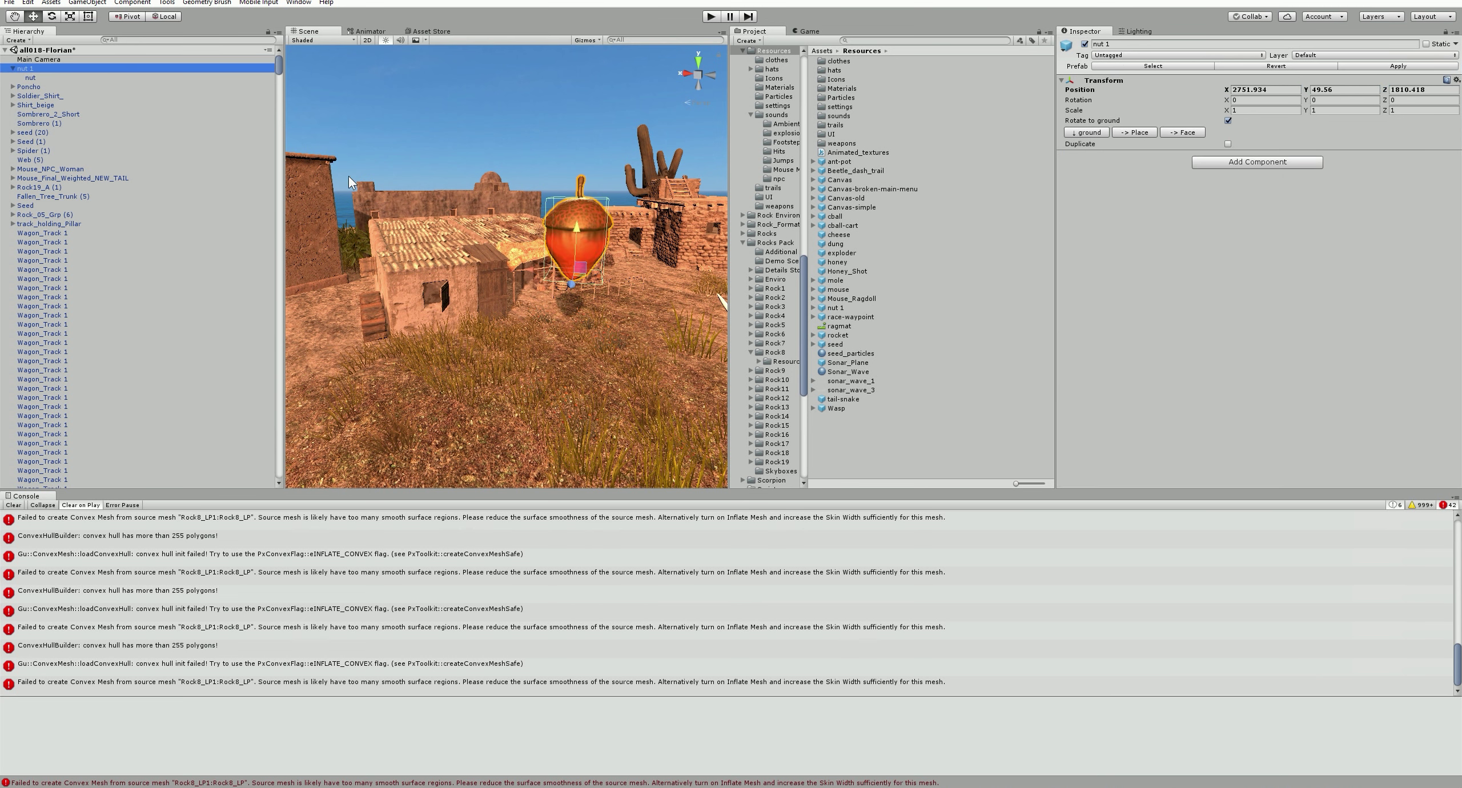
{"action": "left_click", "coordinate": [1144, 45]}
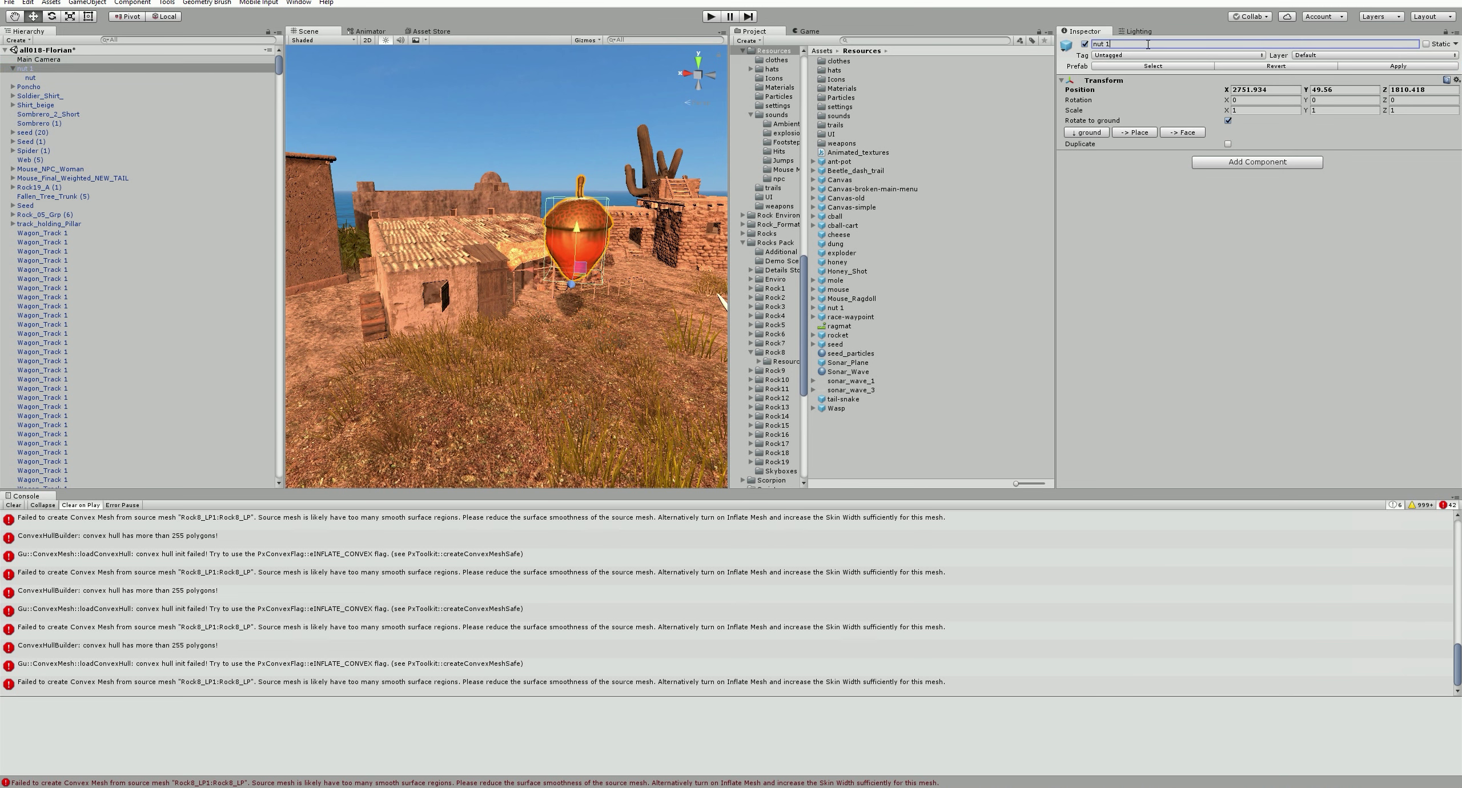
Rename the 'nut 1' prefab in Resources to nut and reselect the acorn.
{"action": "left_click", "coordinate": [865, 309]}
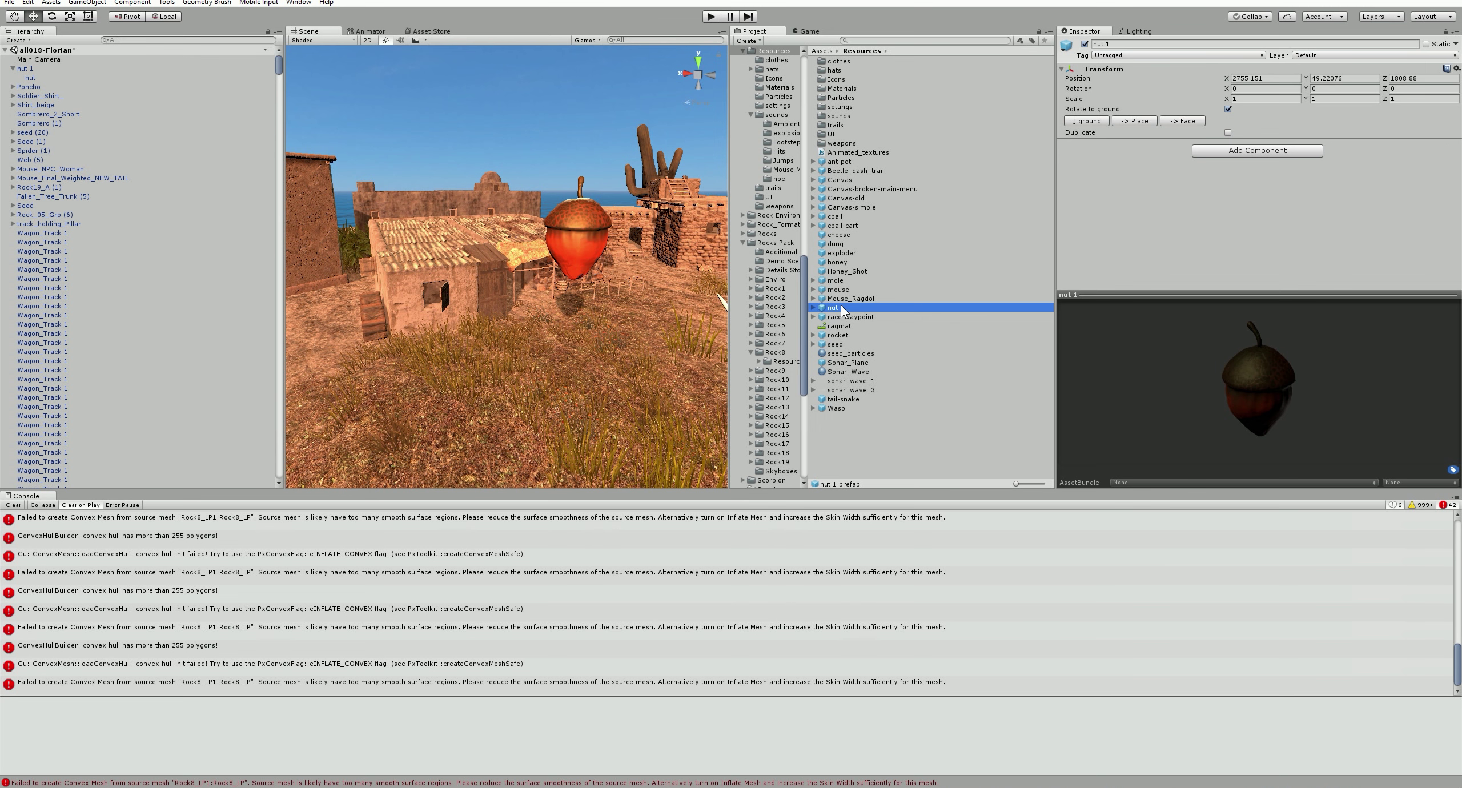
{"action": "right_click", "coordinate": [842, 309]}
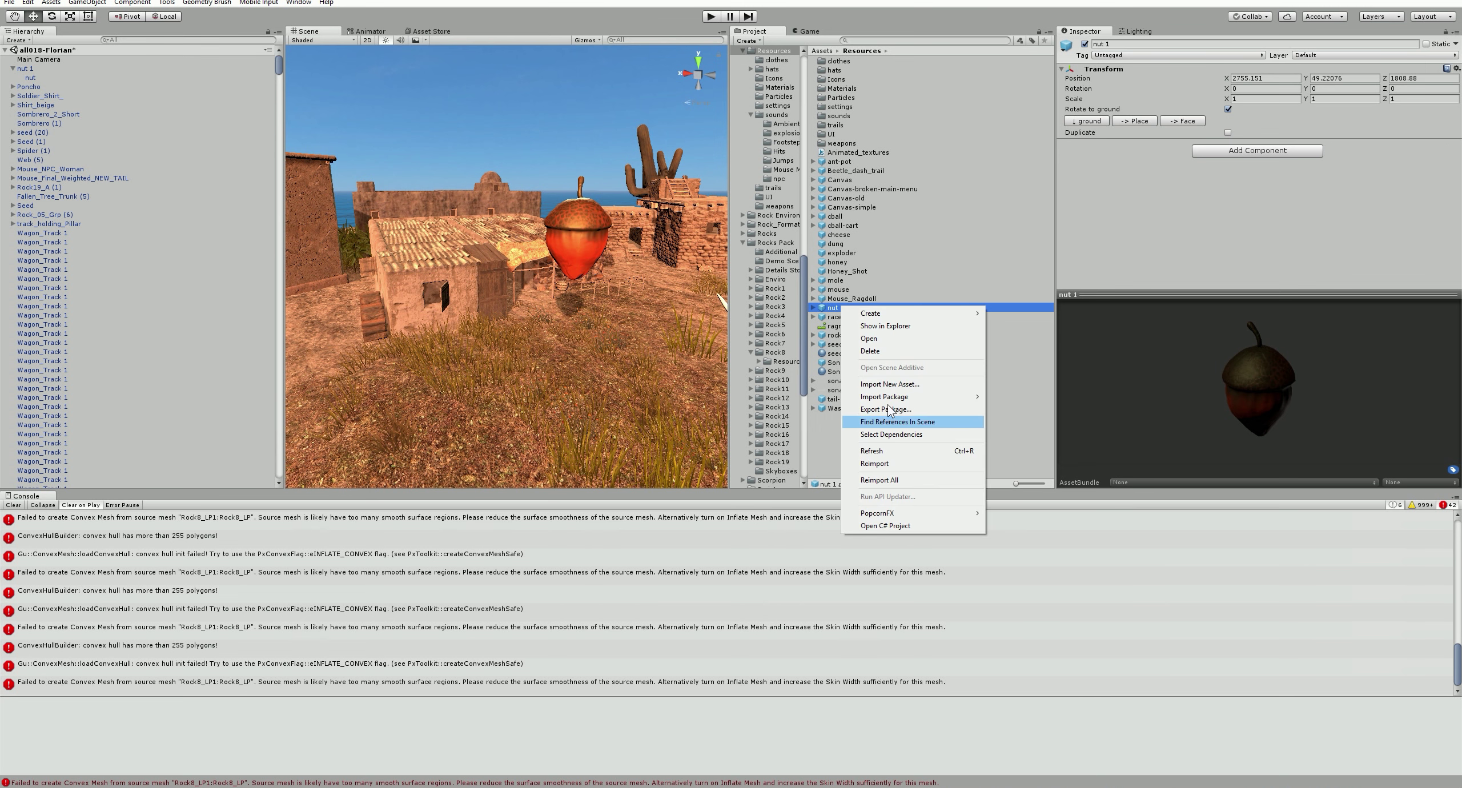
{"action": "key", "text": "Escape"}
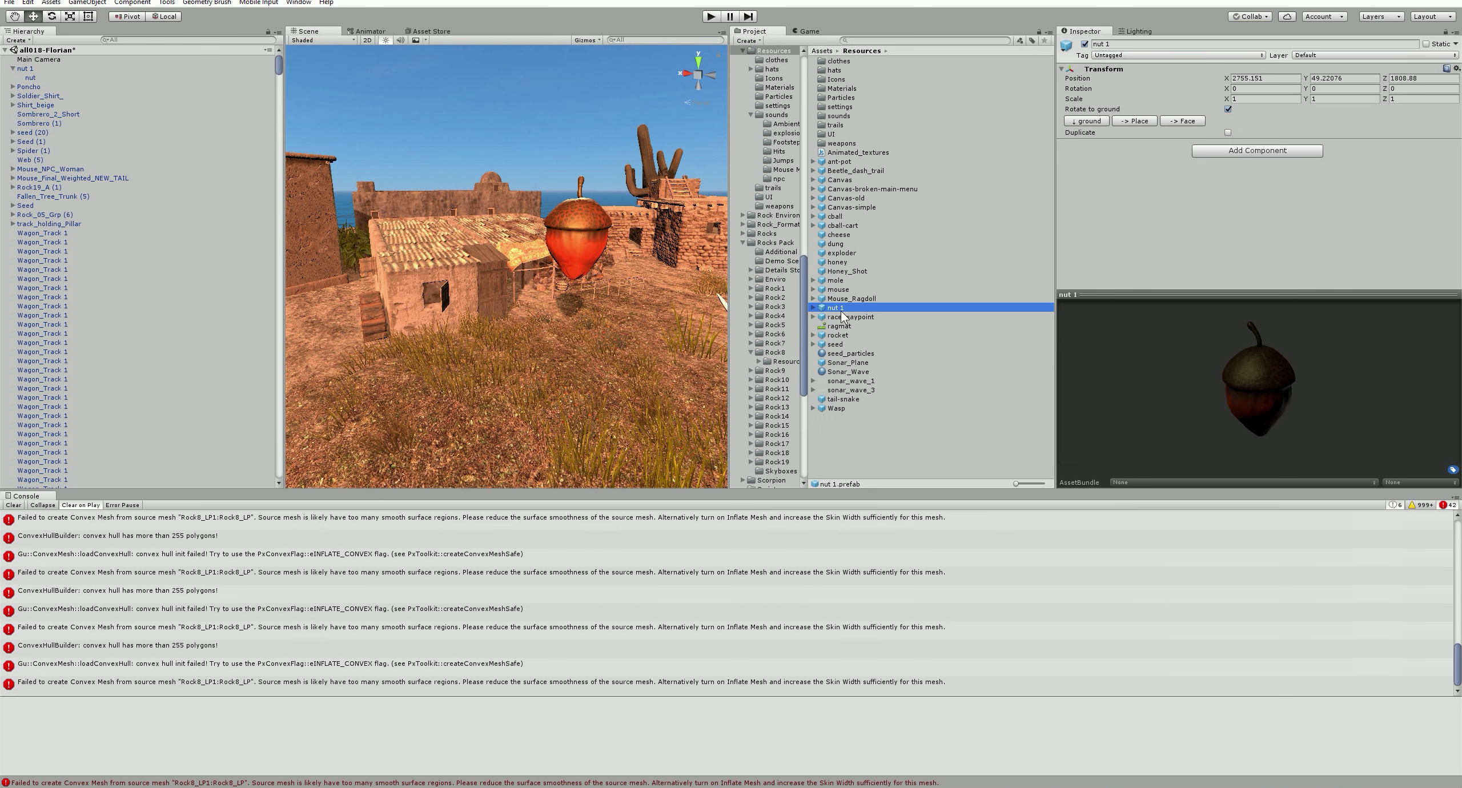
{"action": "left_click", "coordinate": [842, 310]}
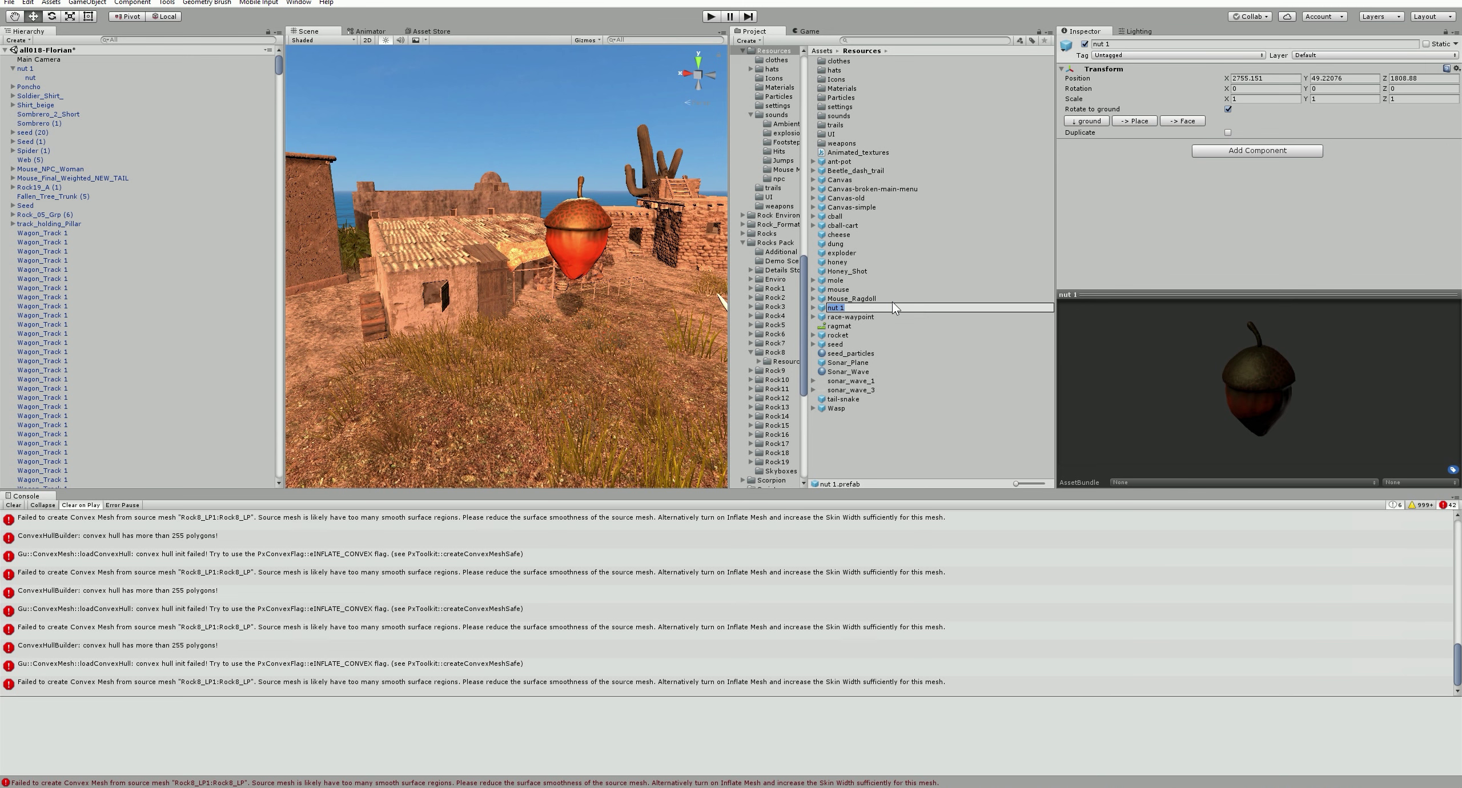
{"action": "key", "text": "End"}
{"action": "key", "text": "BackSpace"}
{"action": "key", "text": "Return"}
{"action": "left_click", "coordinate": [587, 238]}
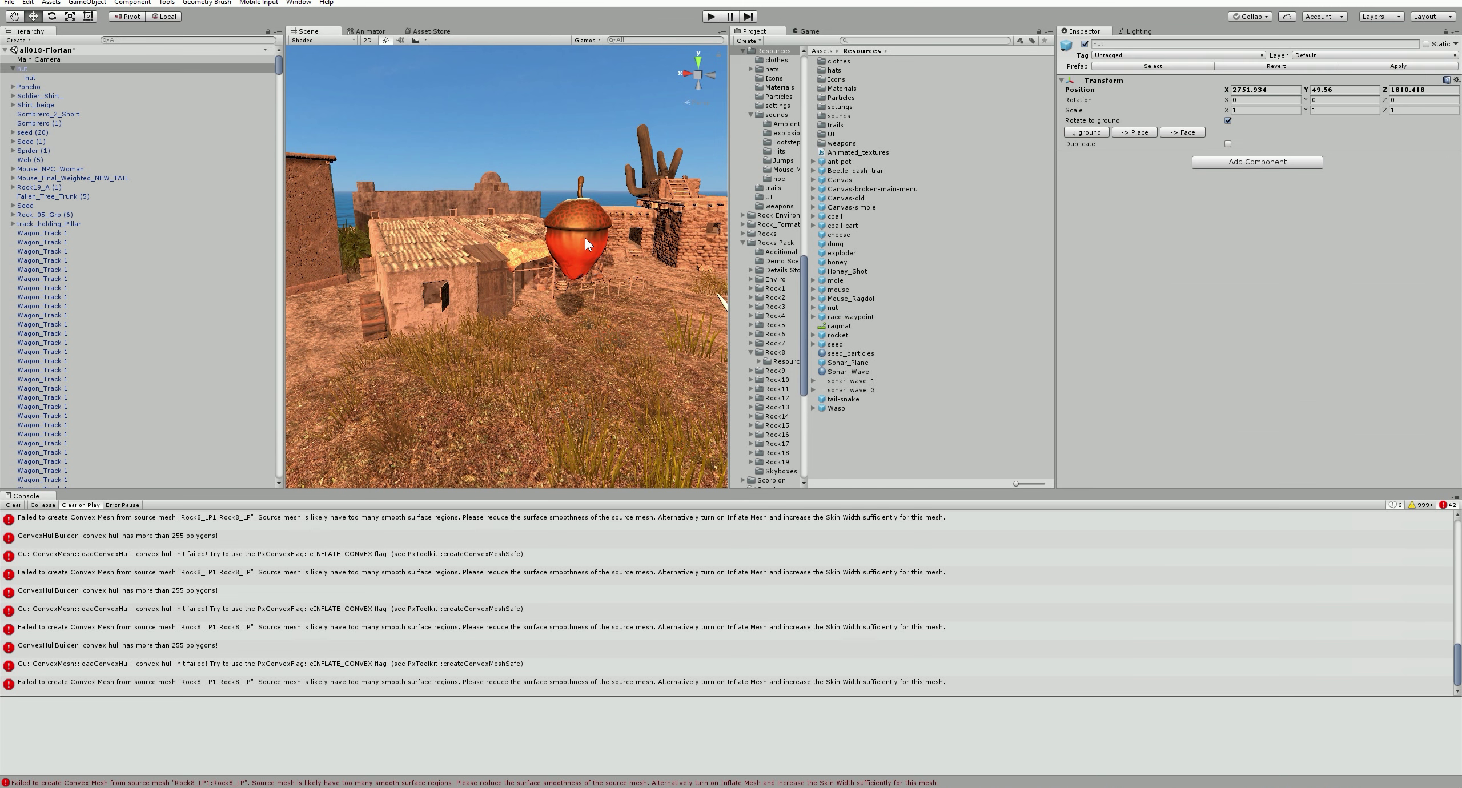
Select the parent nut and add a Physics > Capsule Collider to it.
{"action": "left_click", "coordinate": [51, 79]}
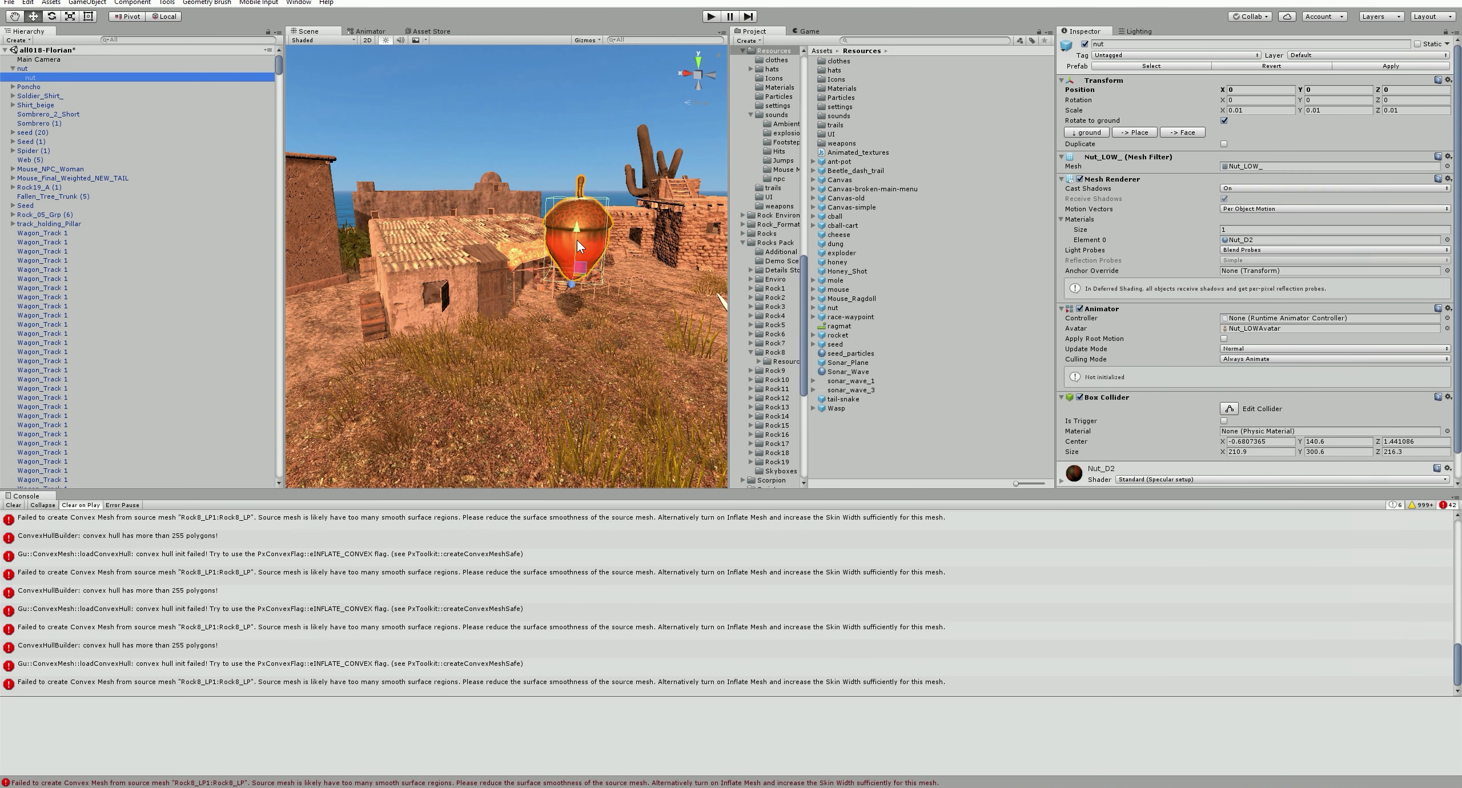
{"action": "left_click", "coordinate": [40, 70]}
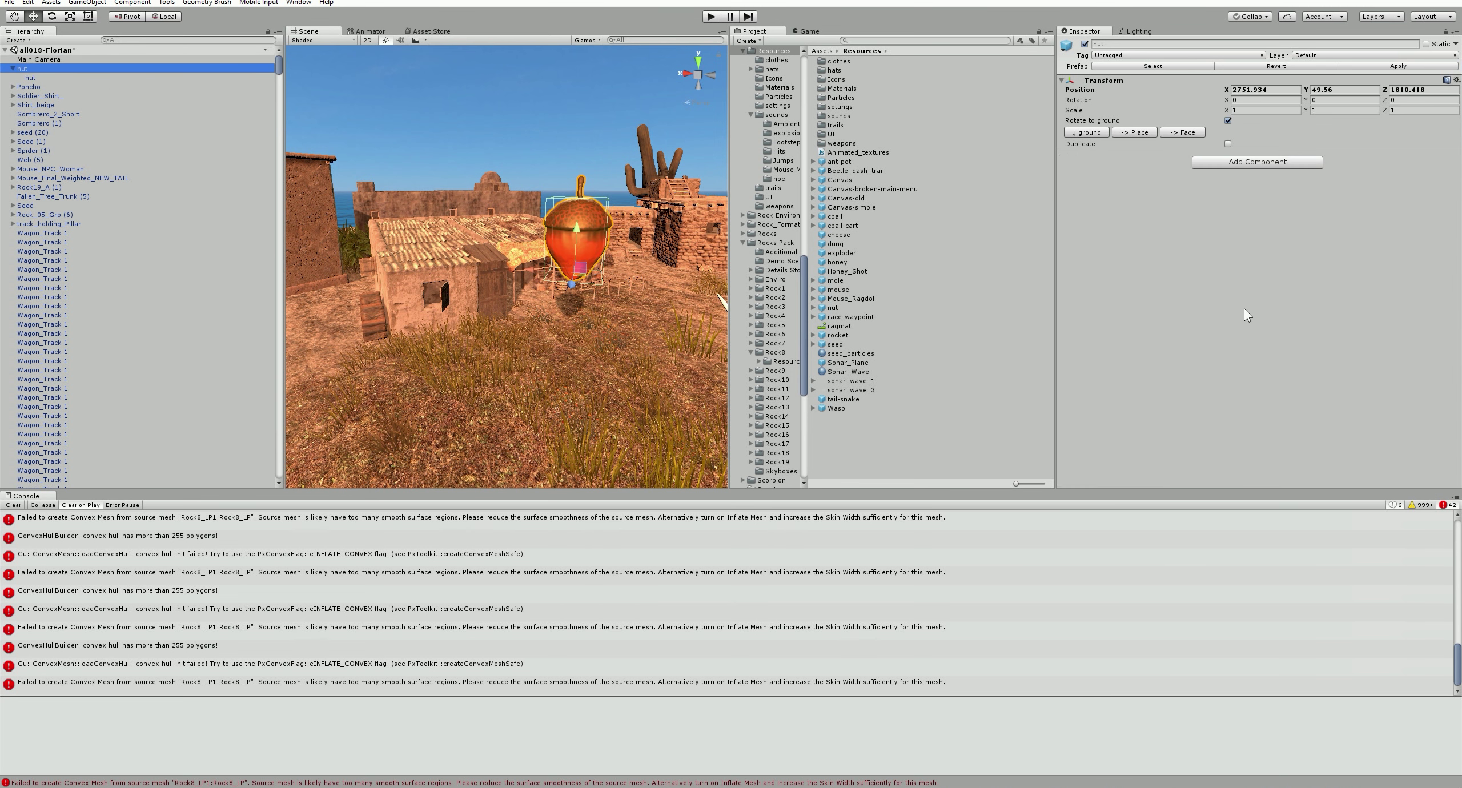
{"action": "left_click", "coordinate": [1254, 162]}
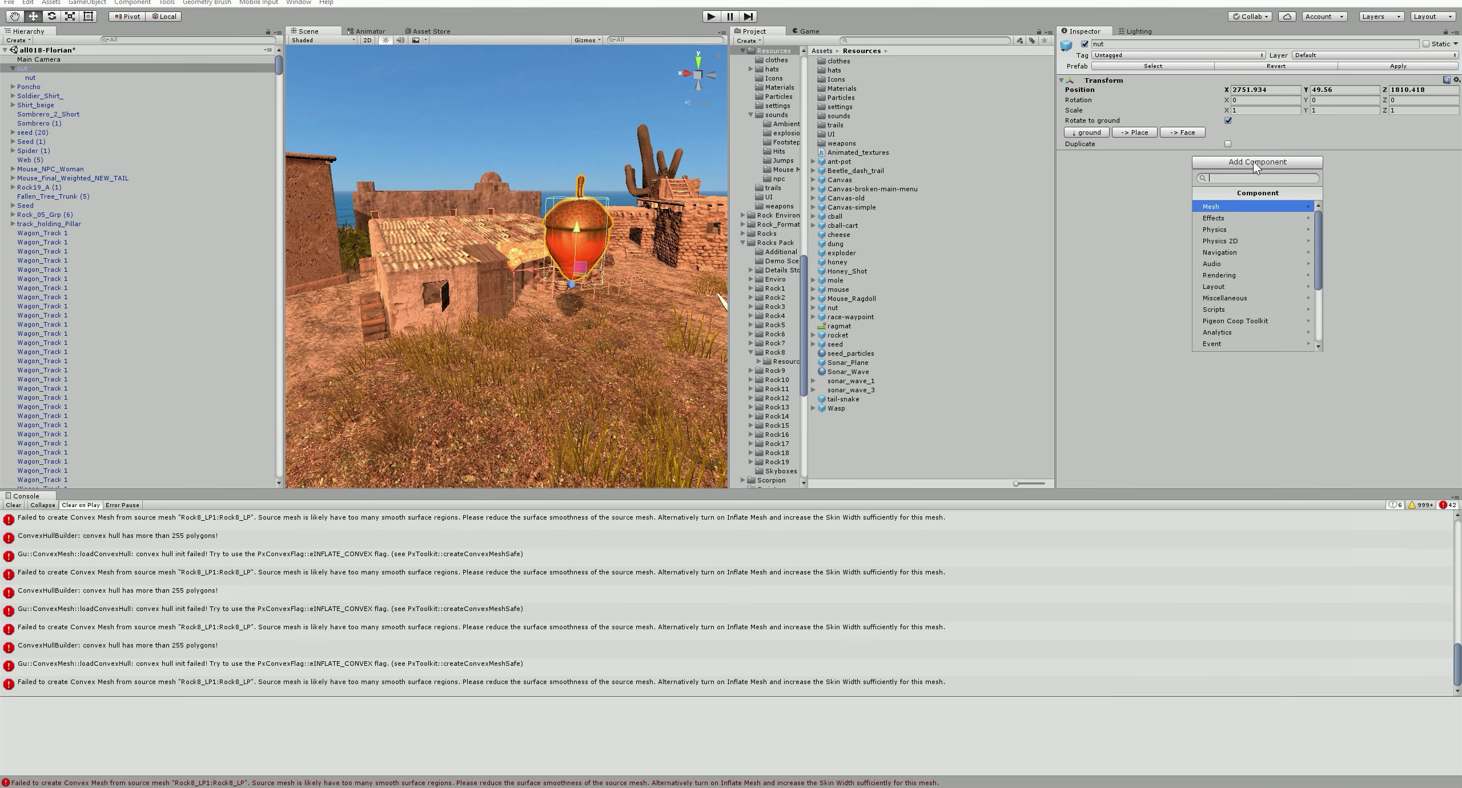
{"action": "left_click", "coordinate": [1229, 229]}
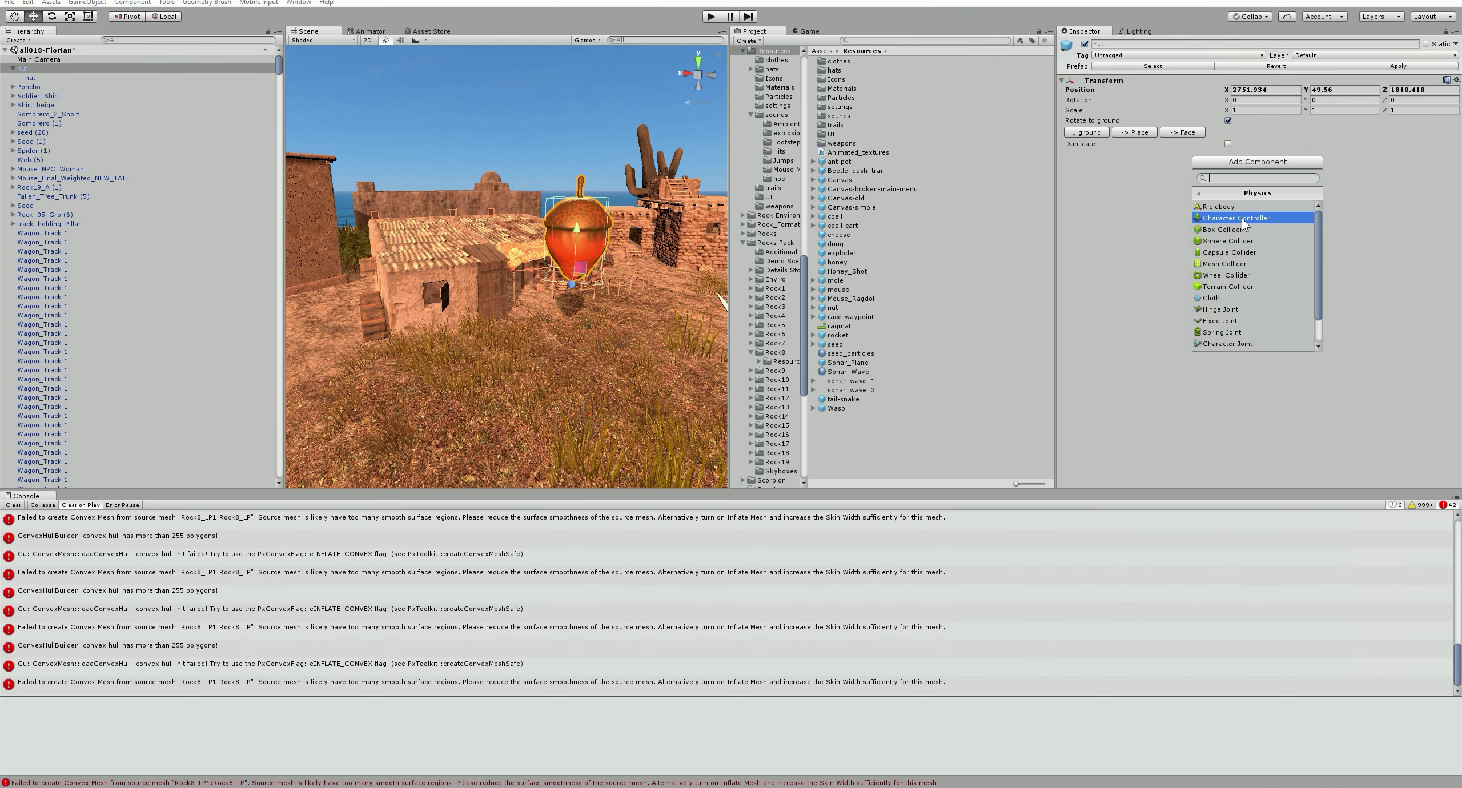
{"action": "left_click", "coordinate": [1245, 253]}
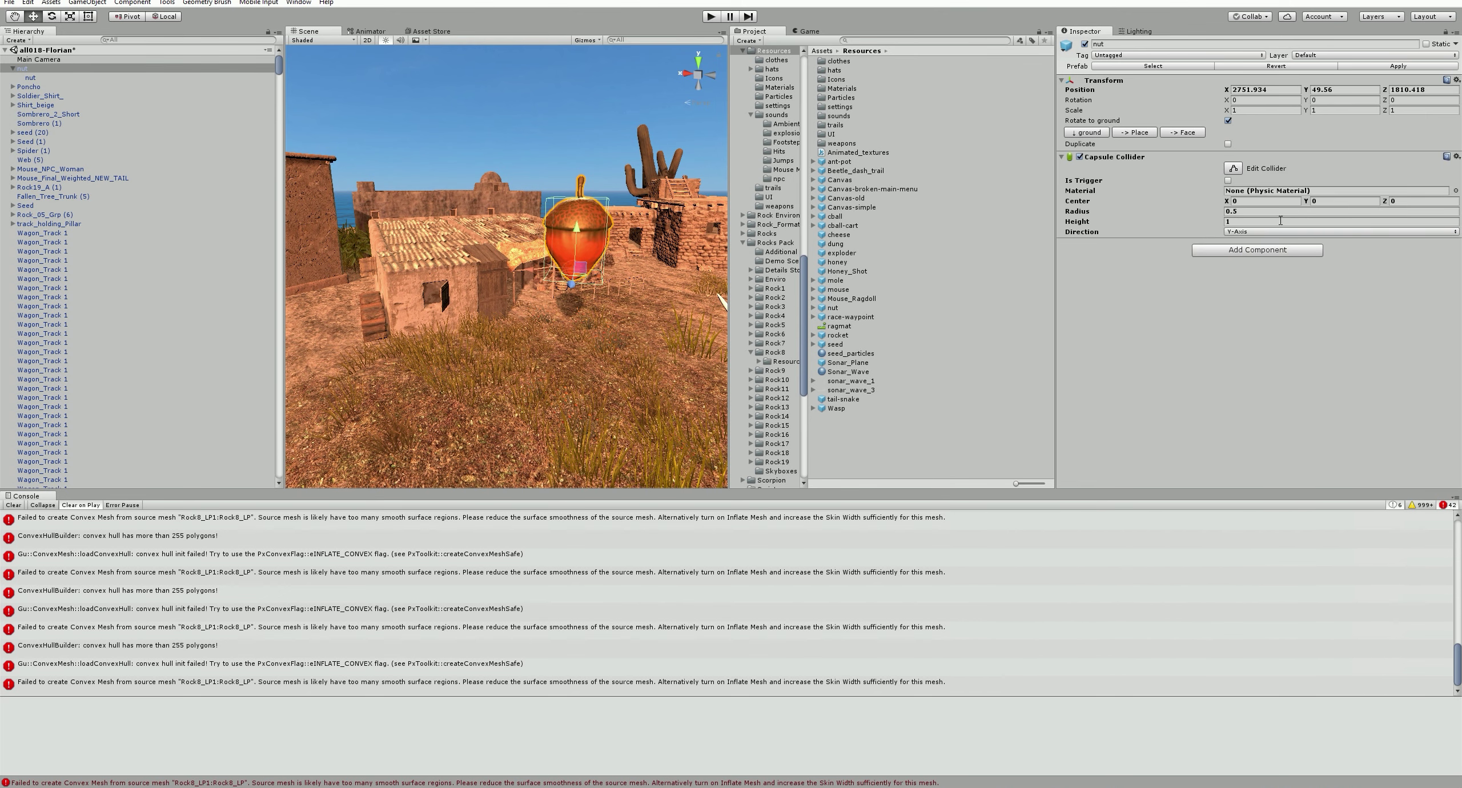
{"action": "scroll", "coordinate": [577, 229], "scroll_direction": "up", "scroll_amount": 8}
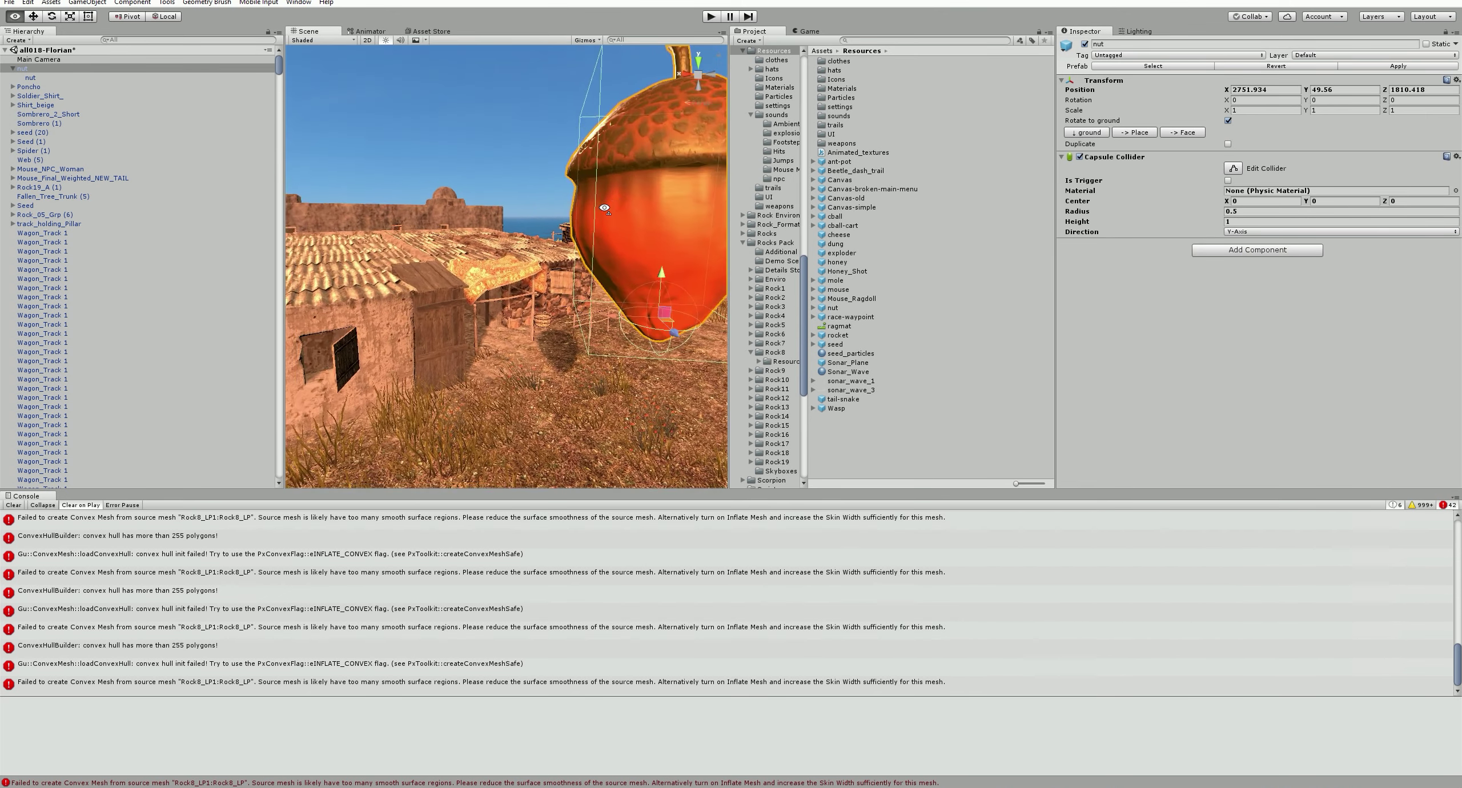
{"action": "right_click_drag", "start_coordinate": [604, 209], "coordinate": [572, 217]}
{"action": "scroll", "coordinate": [572, 218], "scroll_direction": "down", "scroll_amount": 3}
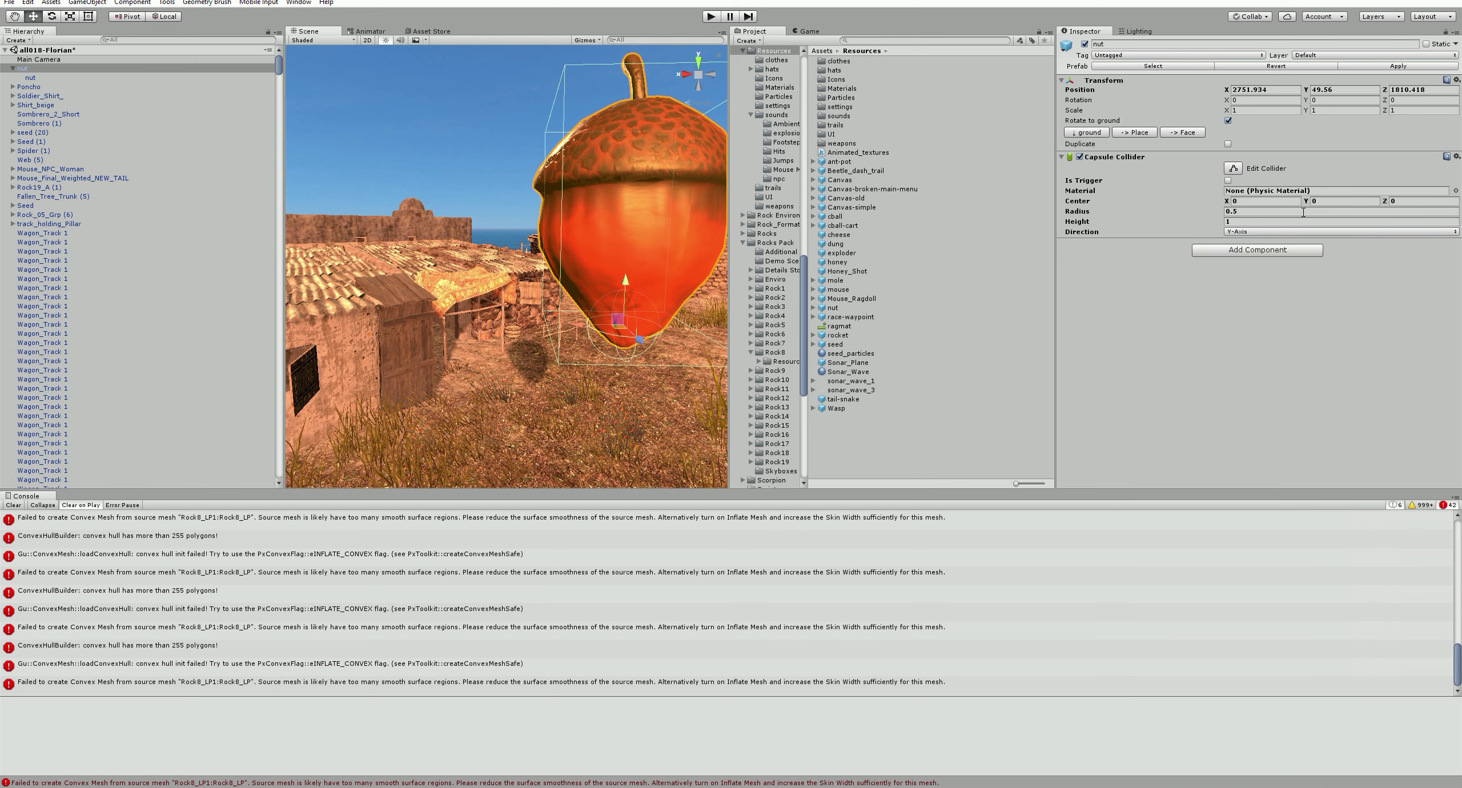
Set the parent's capsule collider Height to 4 and Radius to 1.5.
{"action": "left_click", "coordinate": [1248, 221]}
{"action": "mouse_move", "coordinate": [1184, 228]}
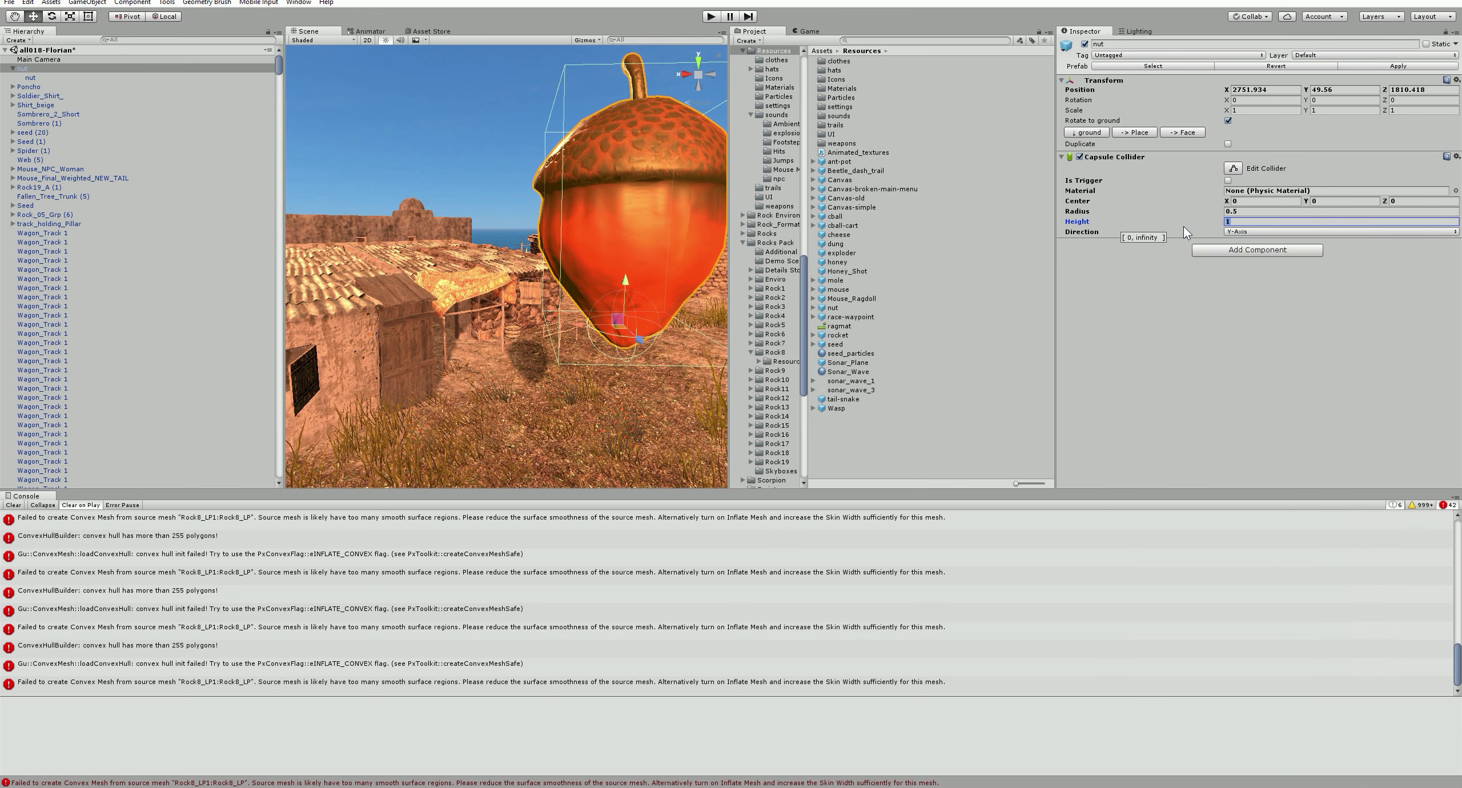
{"action": "type", "text": "3"}
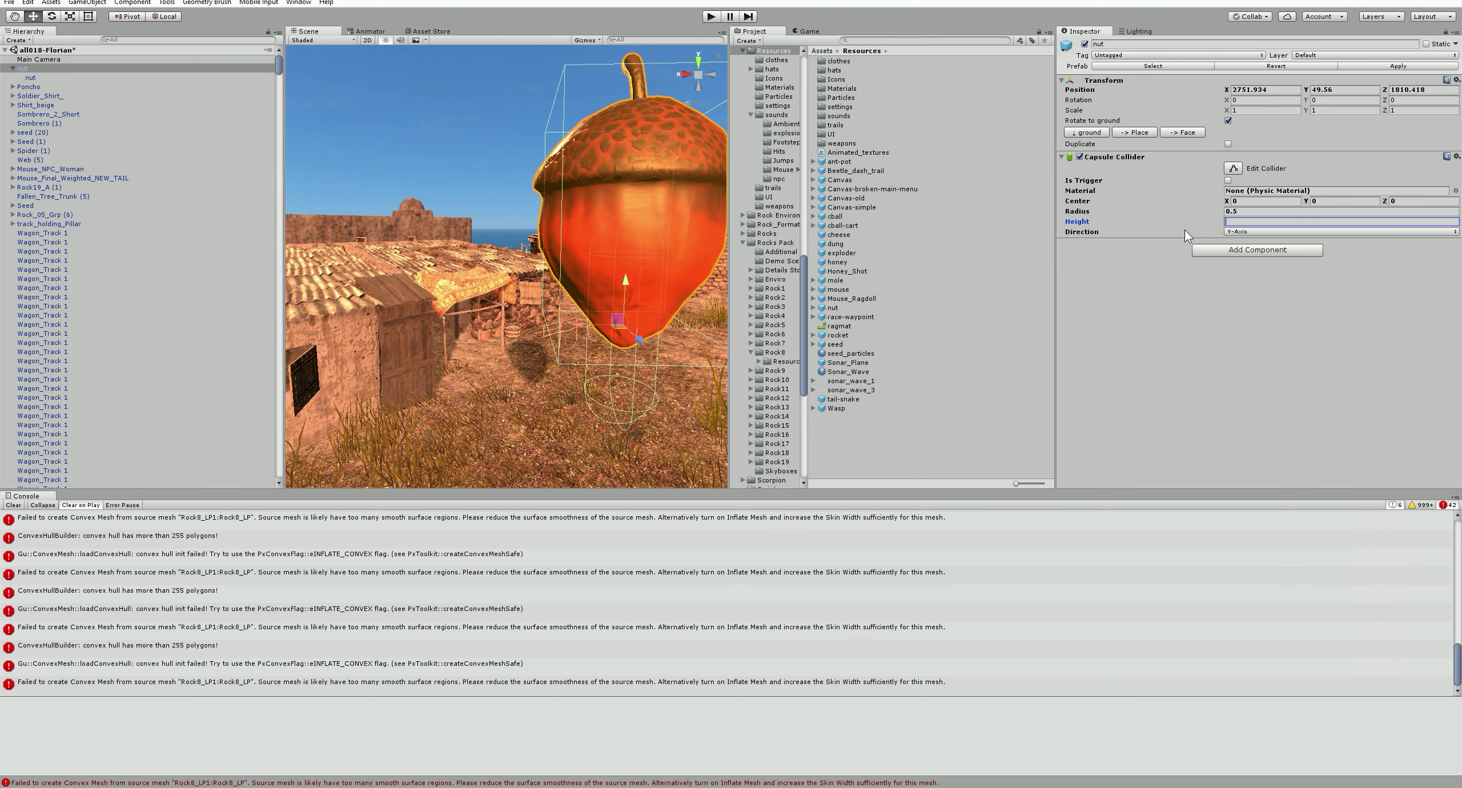
{"action": "type", "text": "7"}
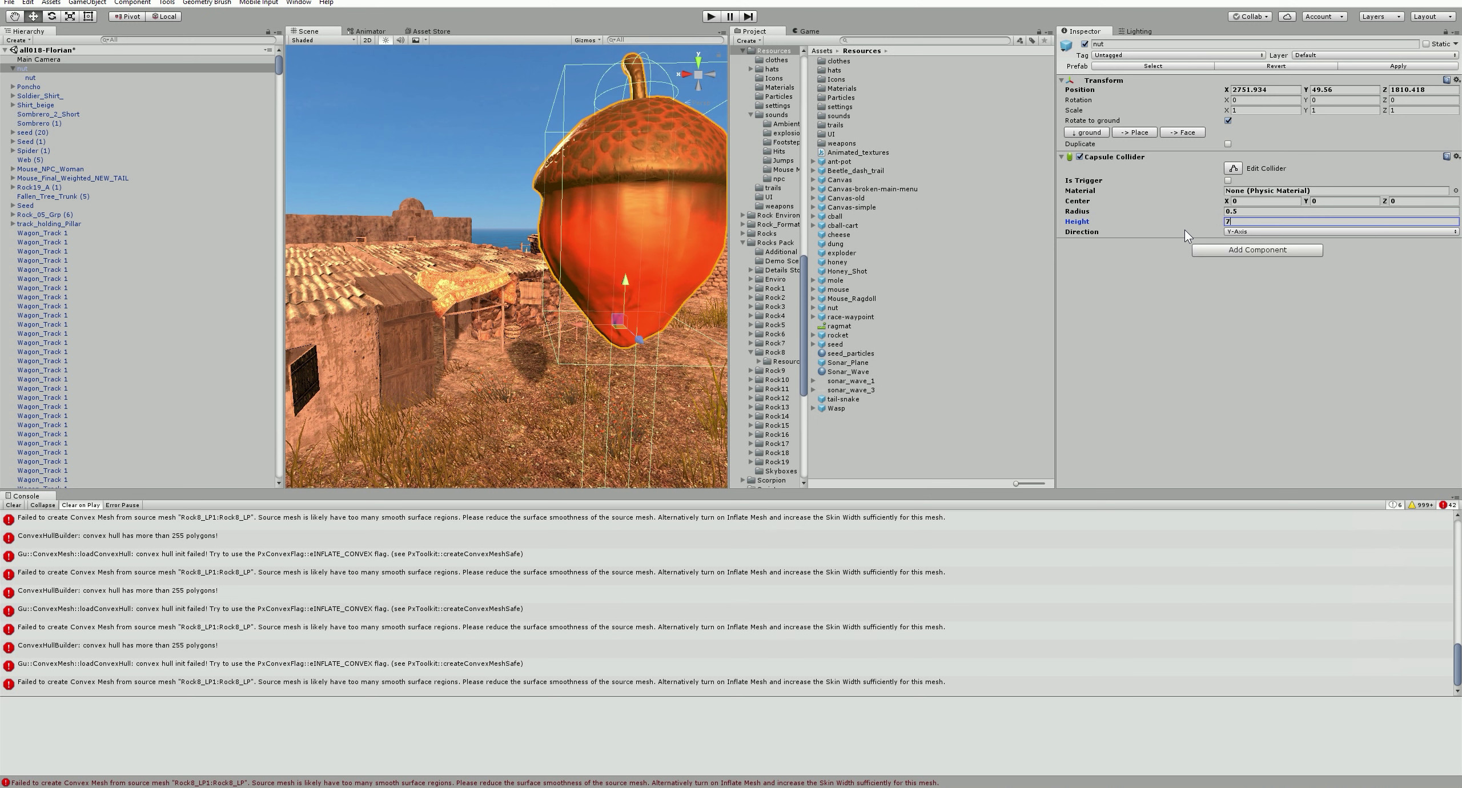
{"action": "key", "text": "BackSpace"}
{"action": "type", "text": "4"}
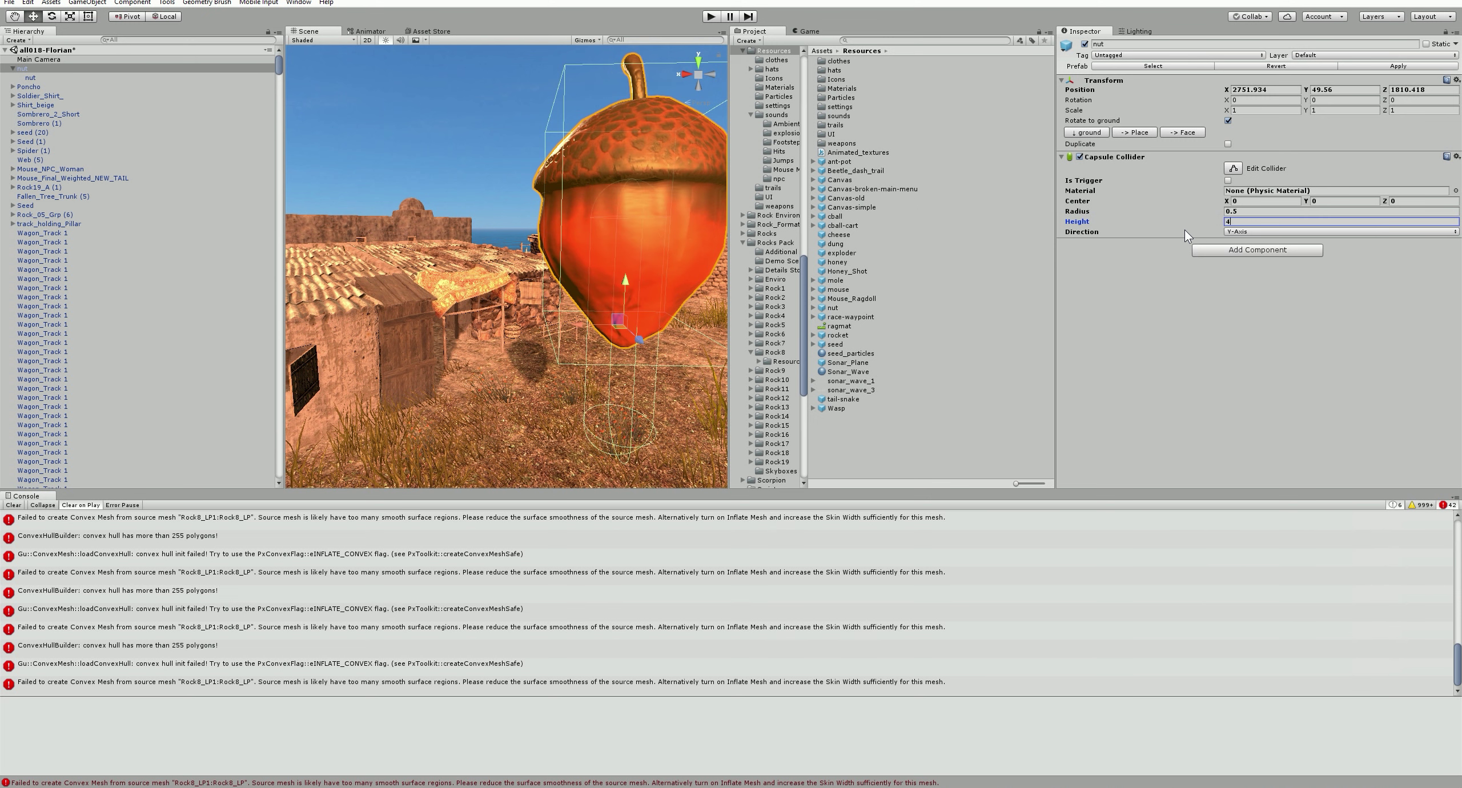
{"action": "left_click", "coordinate": [1181, 210]}
{"action": "type", "text": "2"}
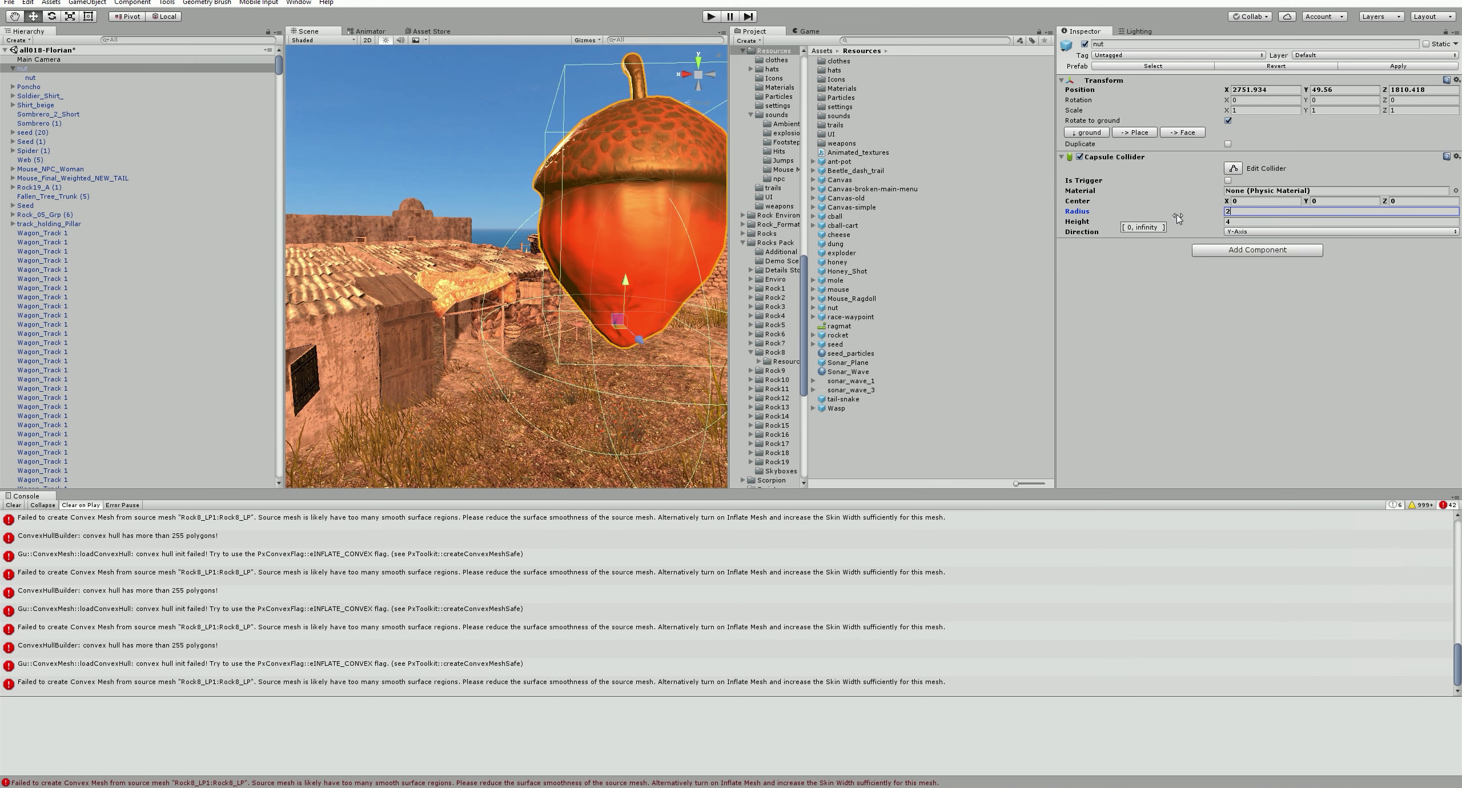
{"action": "key", "text": "BackSpace"}
{"action": "type", "text": "1"}
{"action": "key", "text": "BackSpace"}
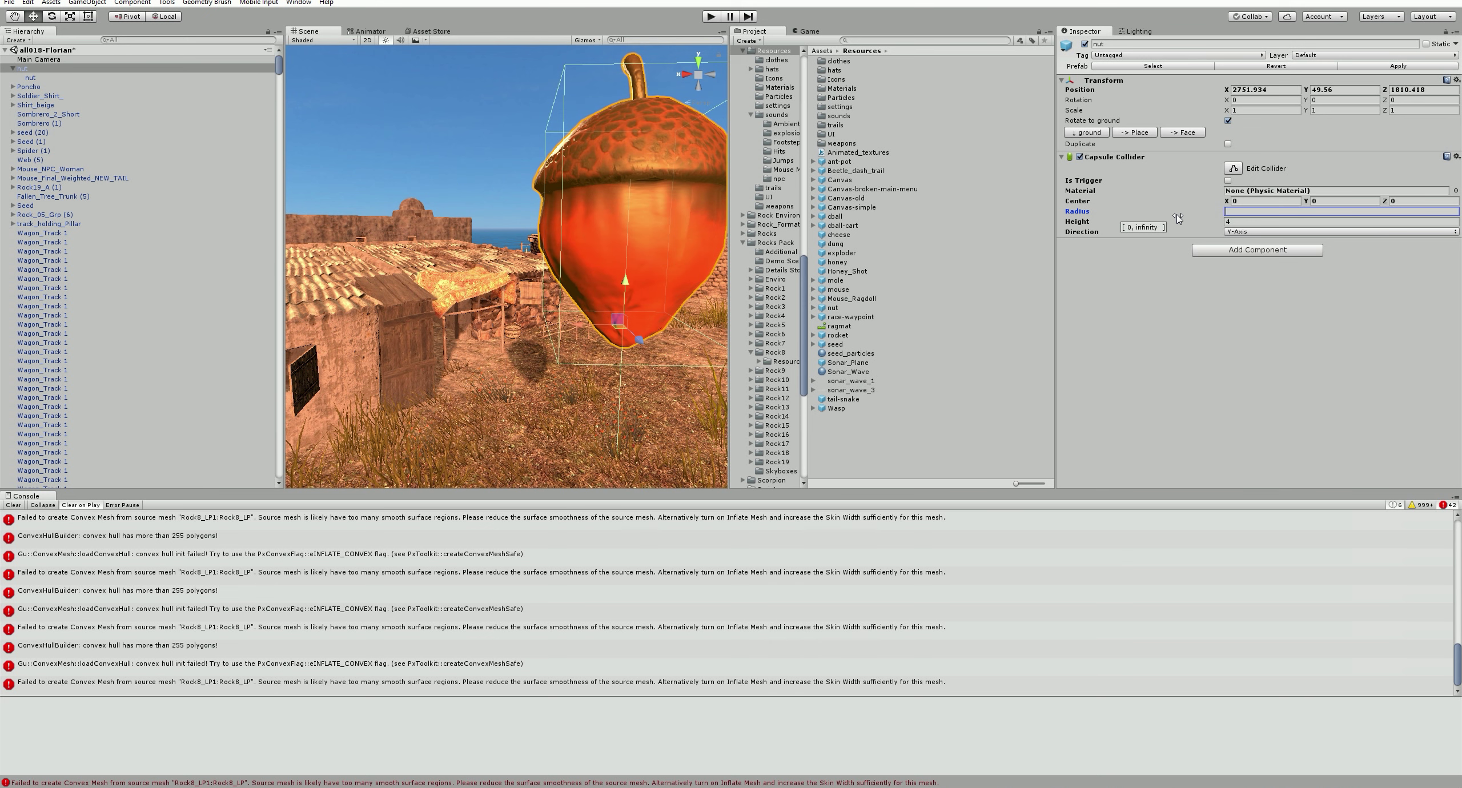
{"action": "type", "text": "1"}
{"action": "type", "text": ".5"}
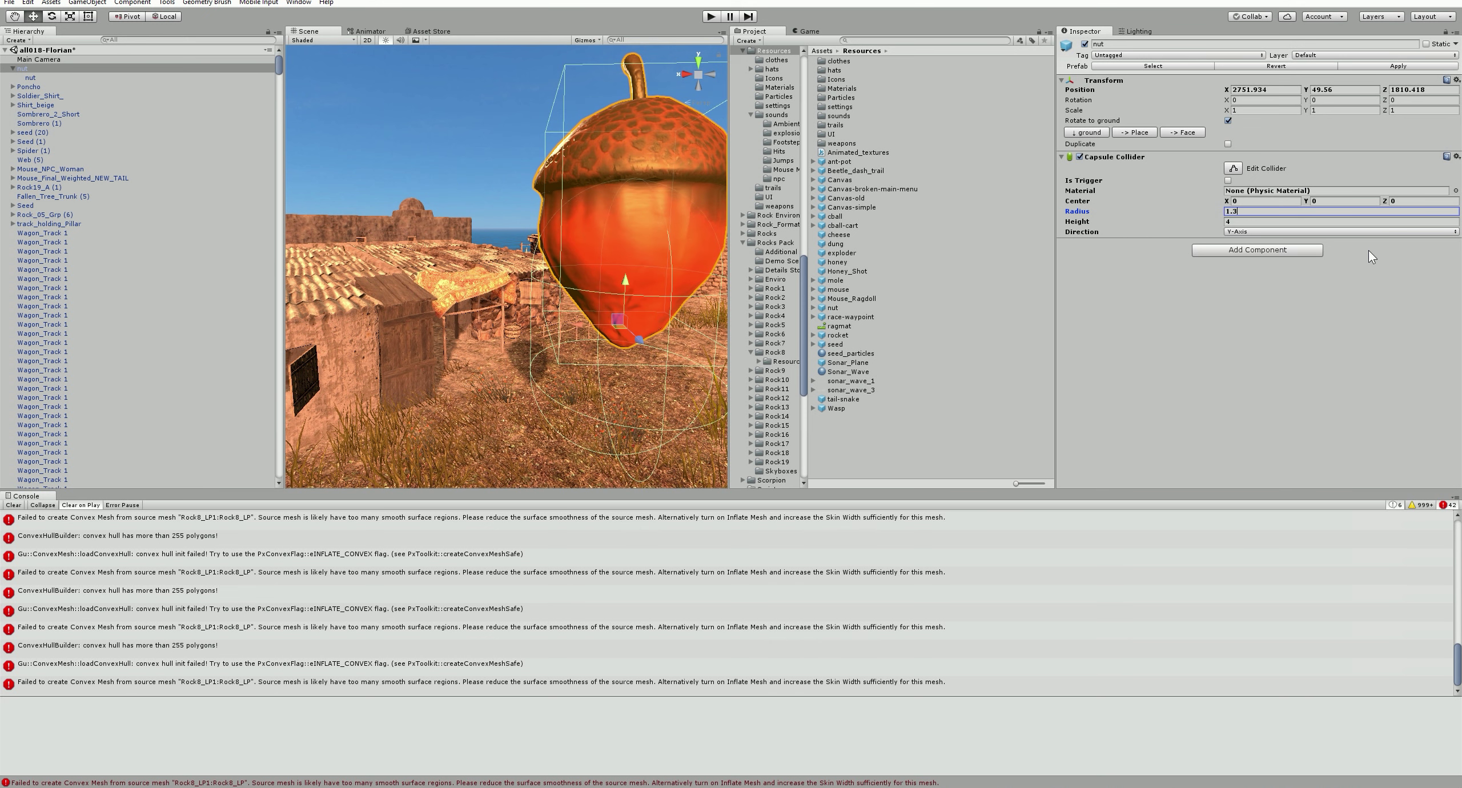
Move the child acorn mesh down and raise the parent nut object in the scene.
{"action": "left_click", "coordinate": [64, 76]}
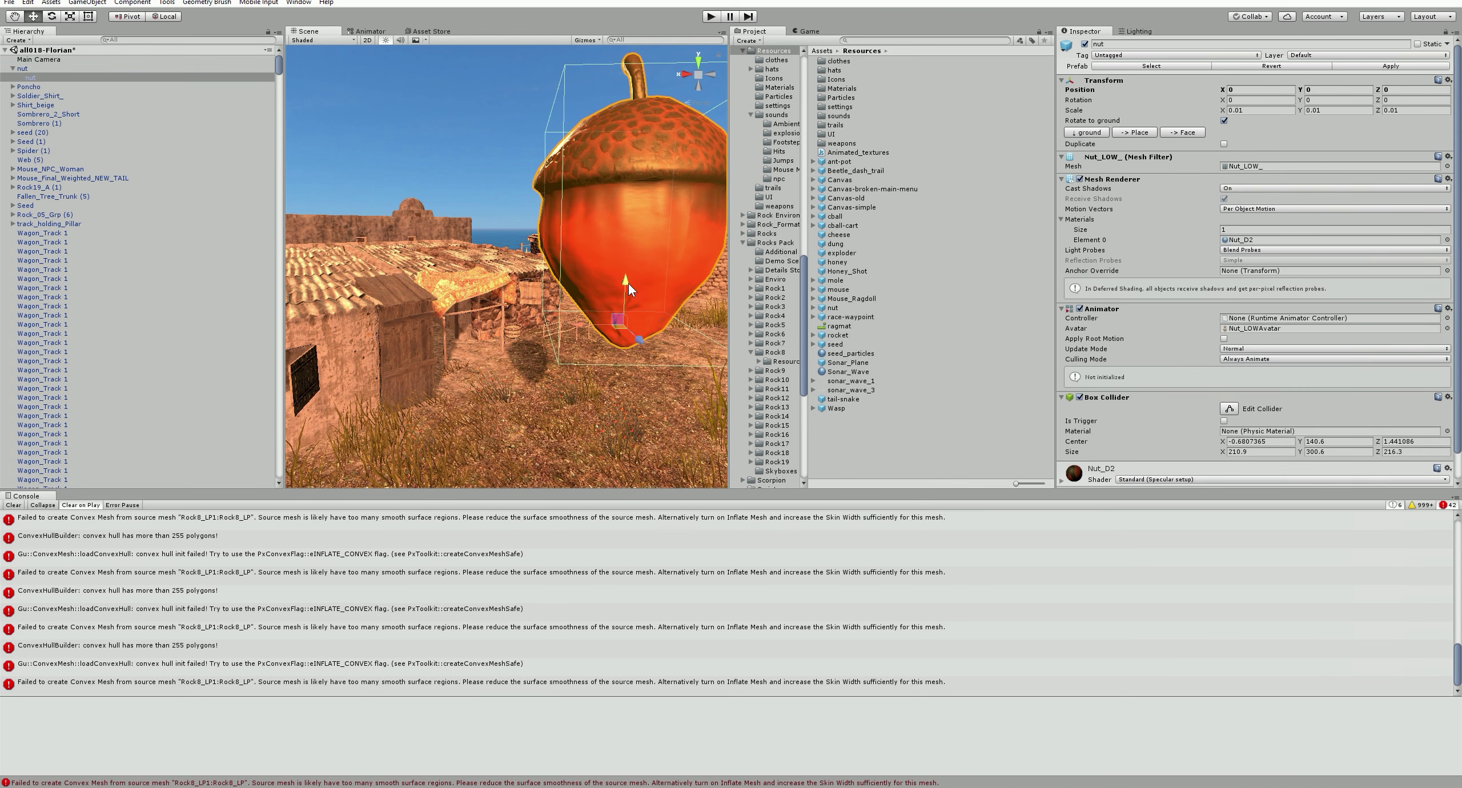
{"action": "left_click_drag", "start_coordinate": [628, 286], "coordinate": [612, 378]}
{"action": "left_click", "coordinate": [46, 67]}
{"action": "mouse_move", "coordinate": [630, 281]}
{"action": "left_mouse_down"}
{"action": "mouse_move", "coordinate": [633, 191]}
{"action": "mouse_move", "coordinate": [734, 161]}
{"action": "left_mouse_up"}
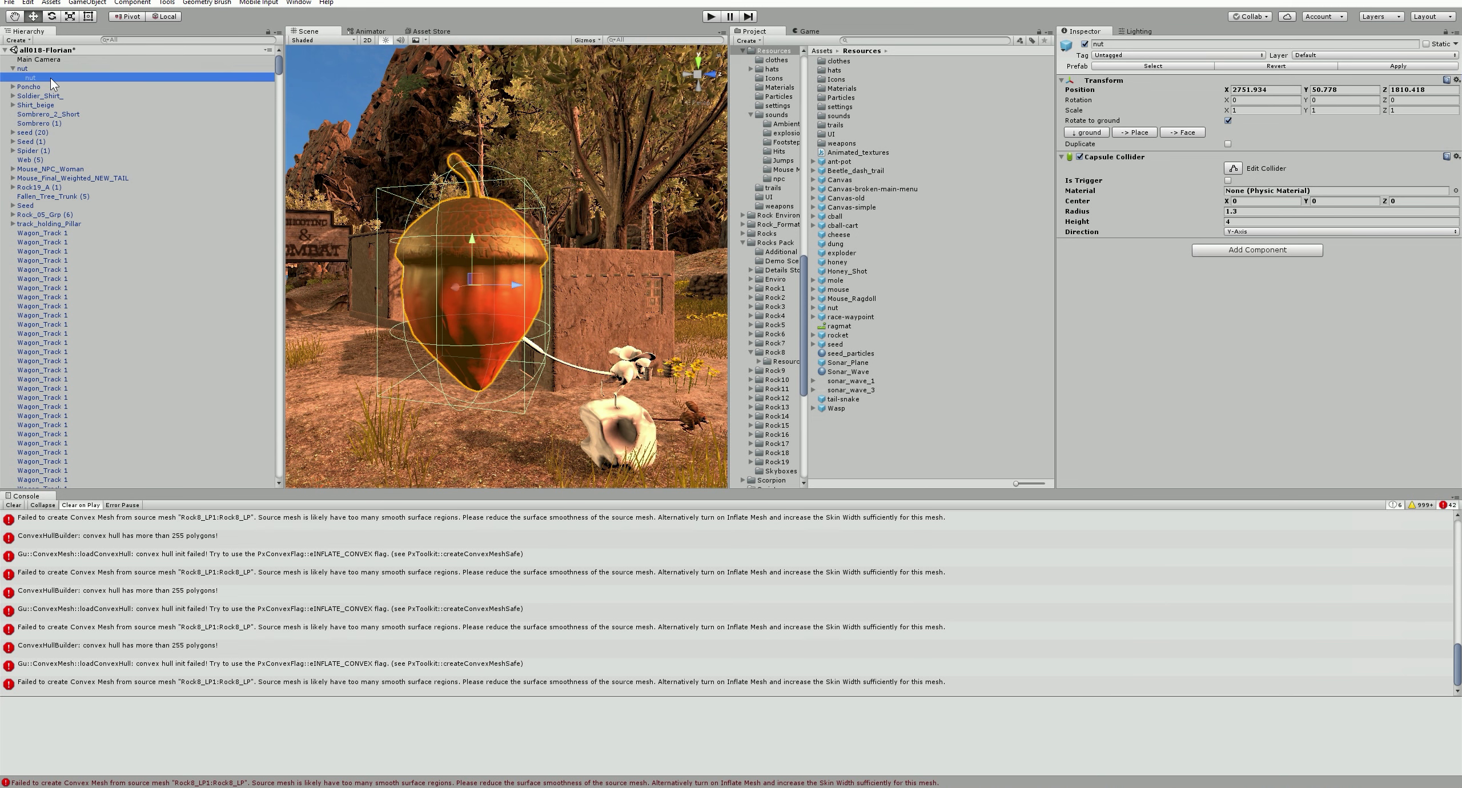
Set the child acorn's X, Y and Z scale to 0.005 while orbiting the view around it.
{"action": "left_click", "coordinate": [50, 77]}
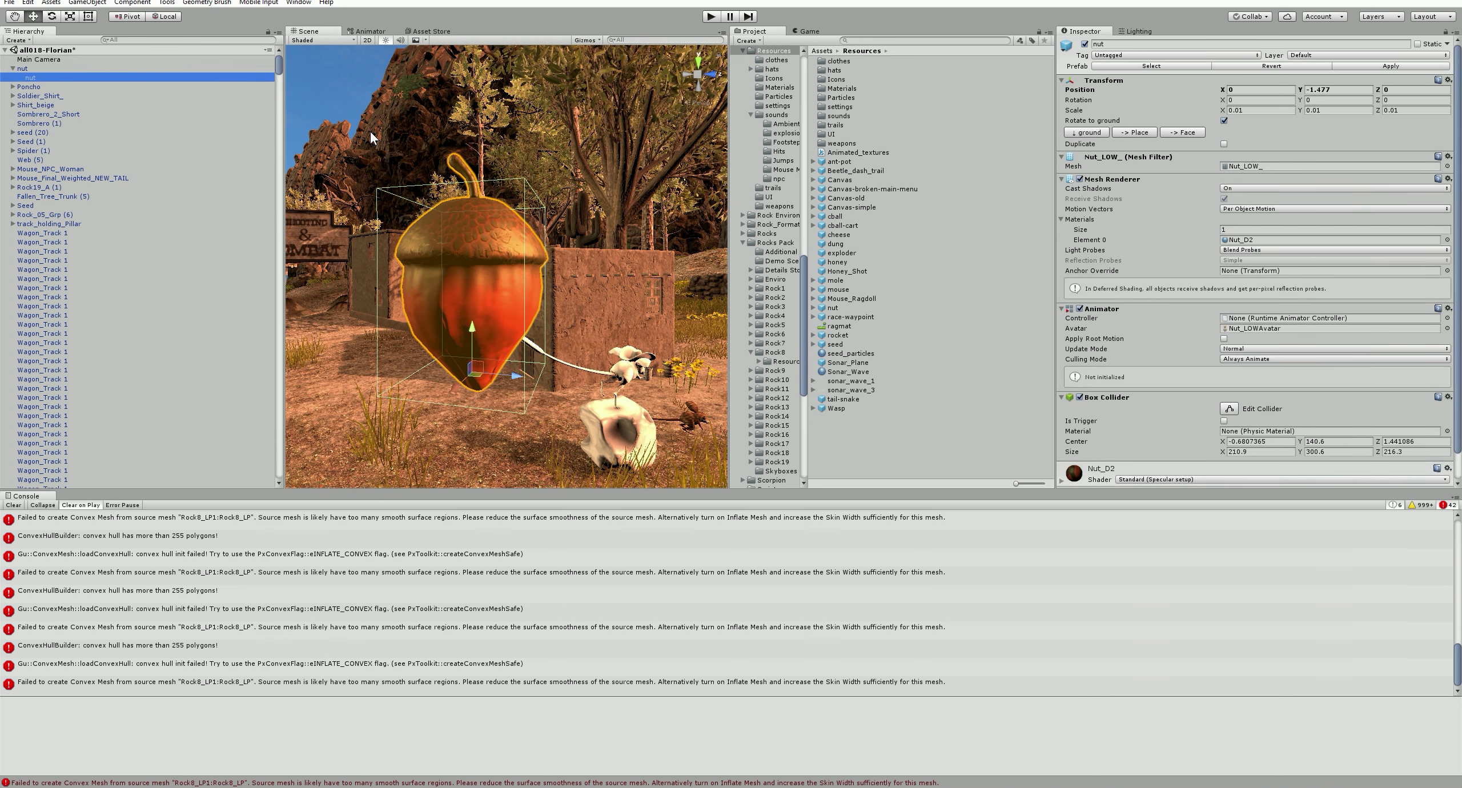
{"action": "left_click", "coordinate": [1333, 109]}
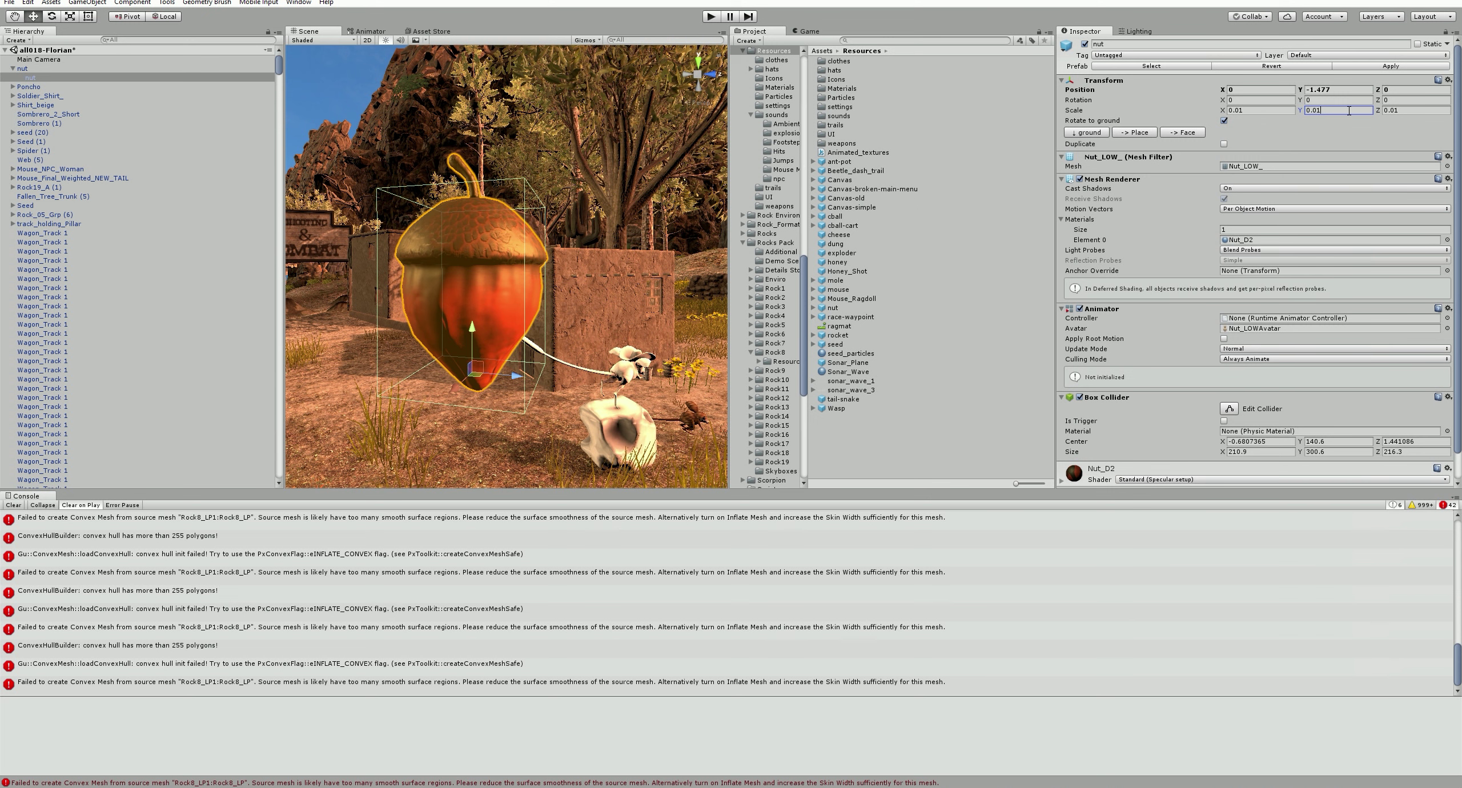
{"action": "type", "text": "0.005"}
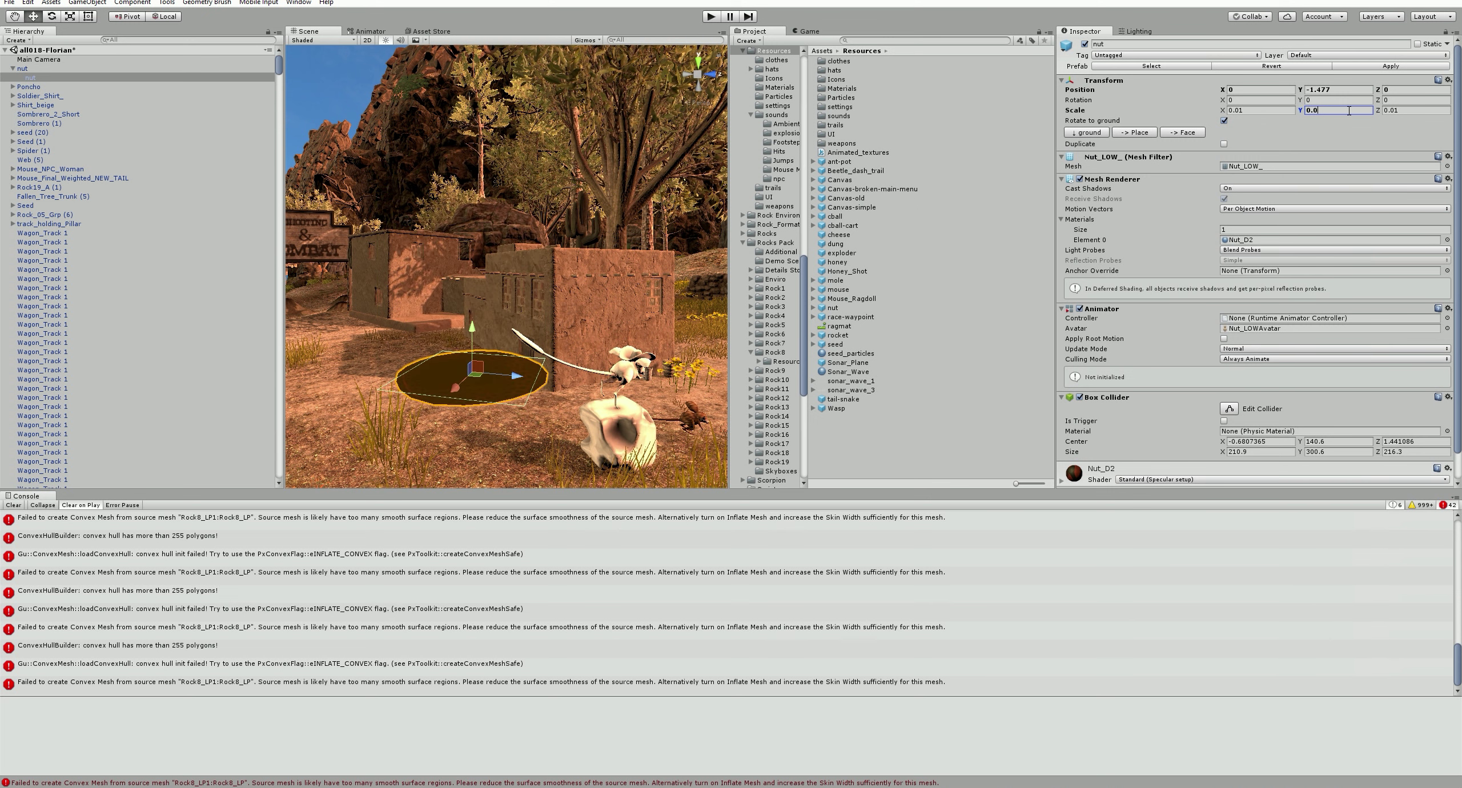
{"action": "left_click", "coordinate": [1423, 111]}
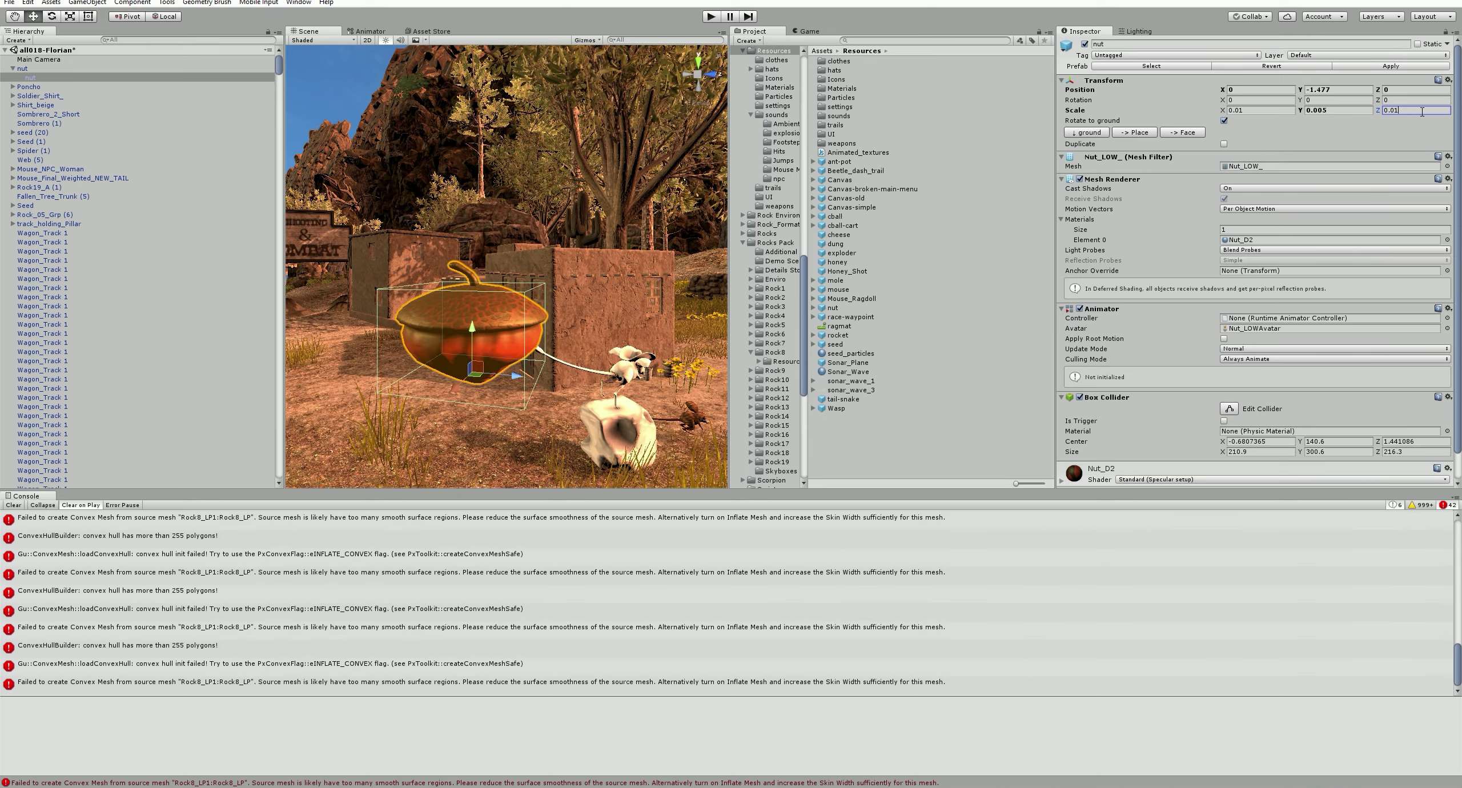
{"action": "type", "text": "0.005"}
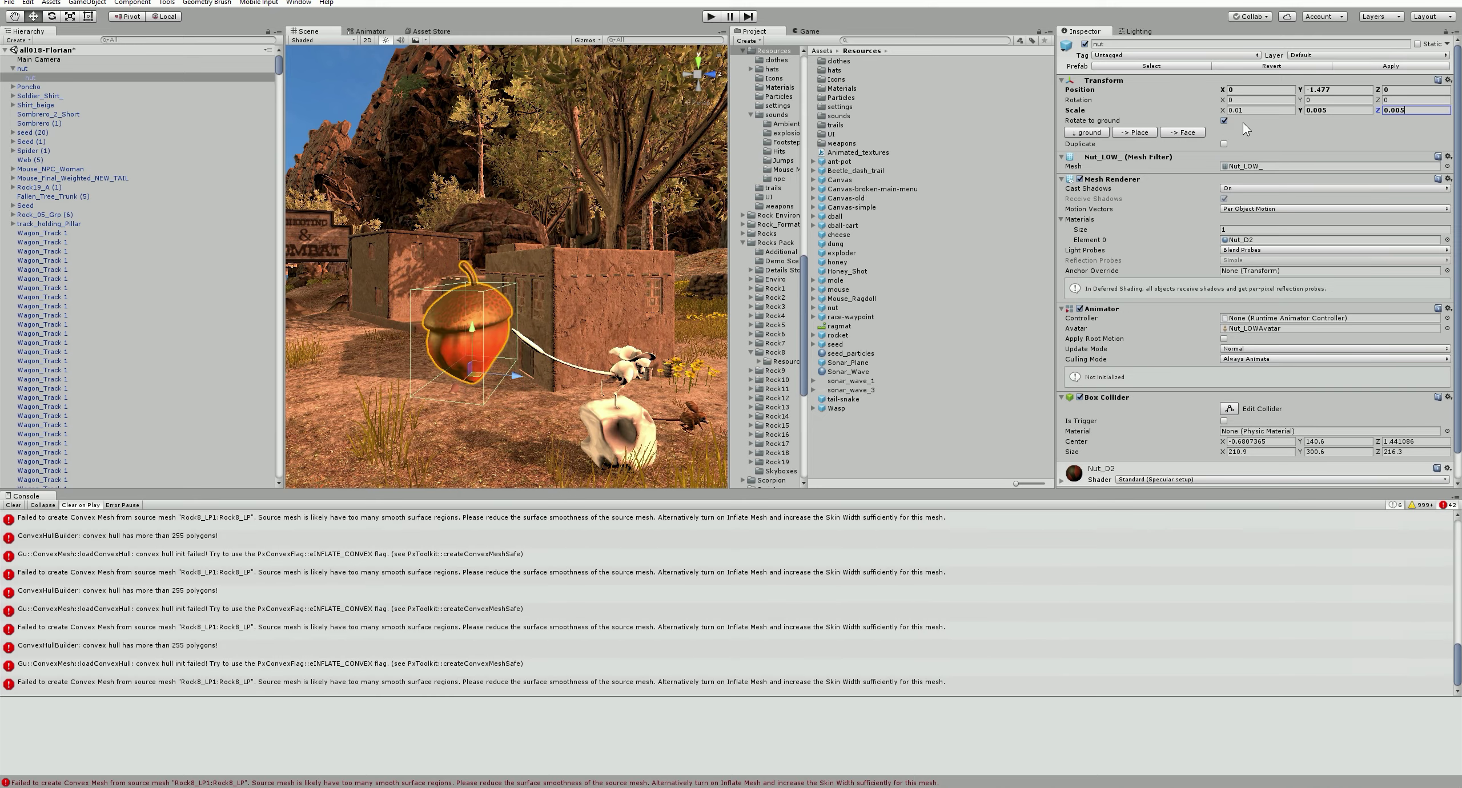
{"action": "left_click", "coordinate": [1299, 123]}
{"action": "right_click_drag", "start_coordinate": [590, 305], "coordinate": [648, 318]}
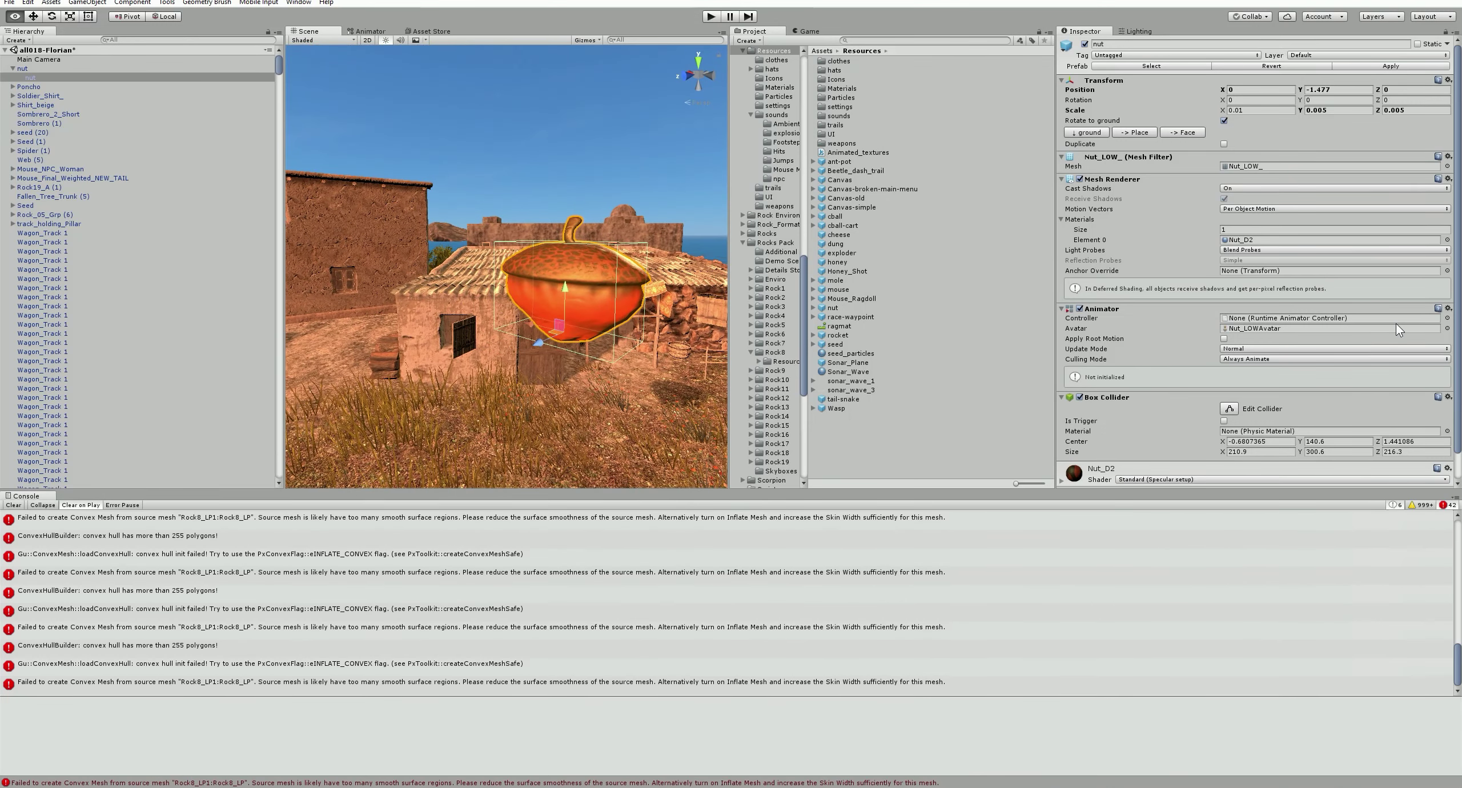
{"action": "left_click", "coordinate": [1256, 110]}
{"action": "type", "text": "0.00"}
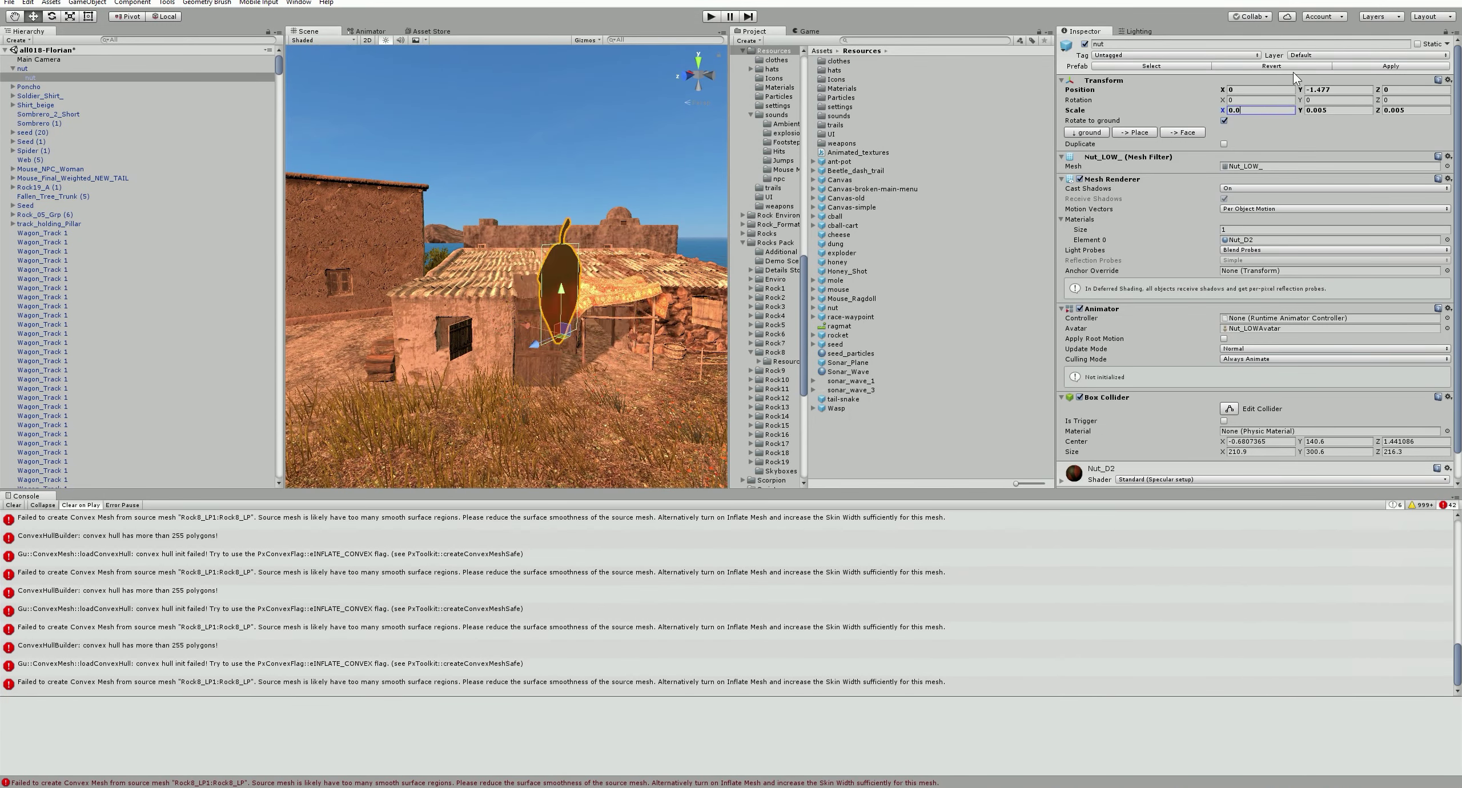
{"action": "type", "text": "5"}
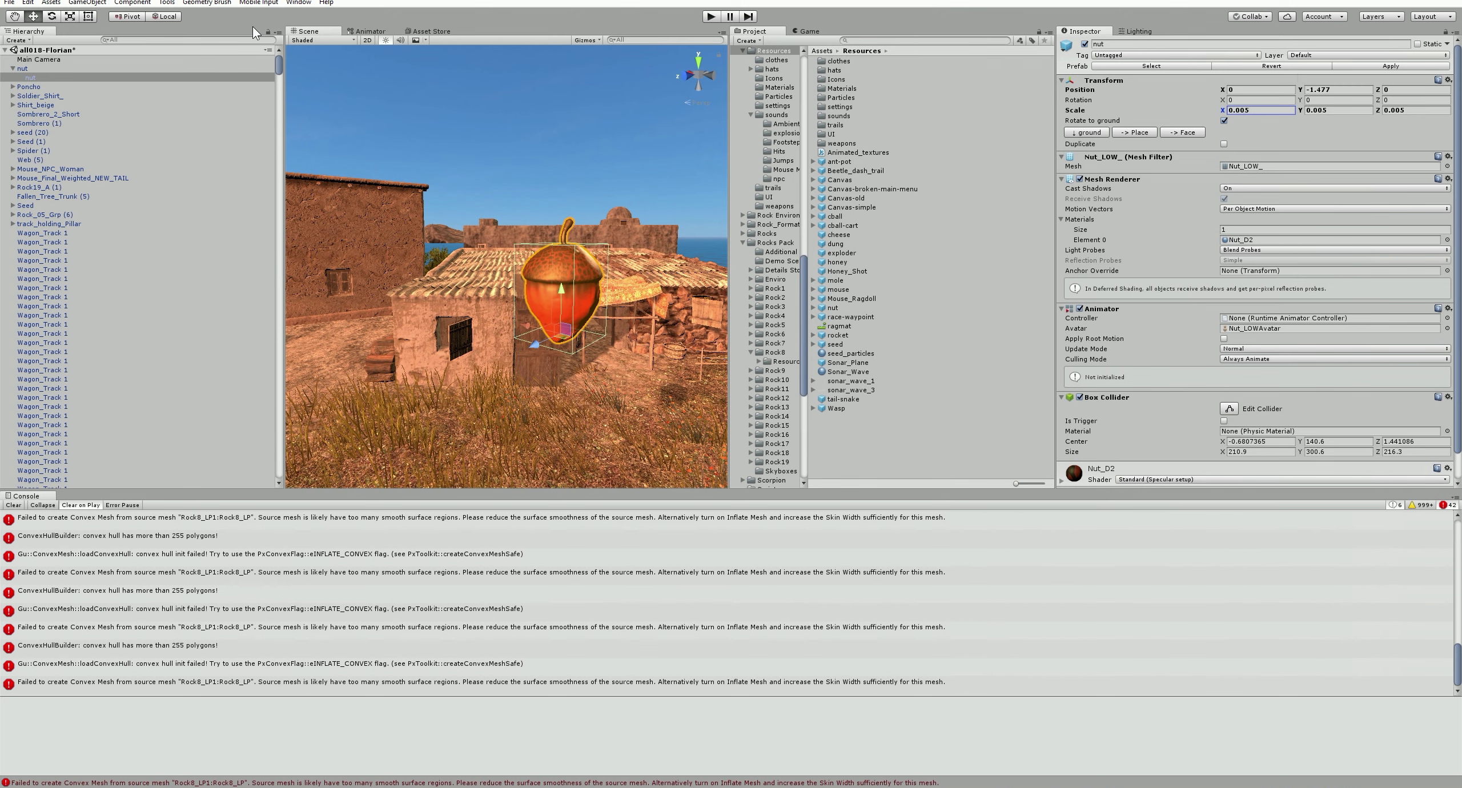
{"action": "scroll", "coordinate": [532, 249], "scroll_direction": "up", "scroll_amount": 8}
{"action": "left_click_drag", "start_coordinate": [608, 245], "coordinate": [458, 219], "text": "alt"}
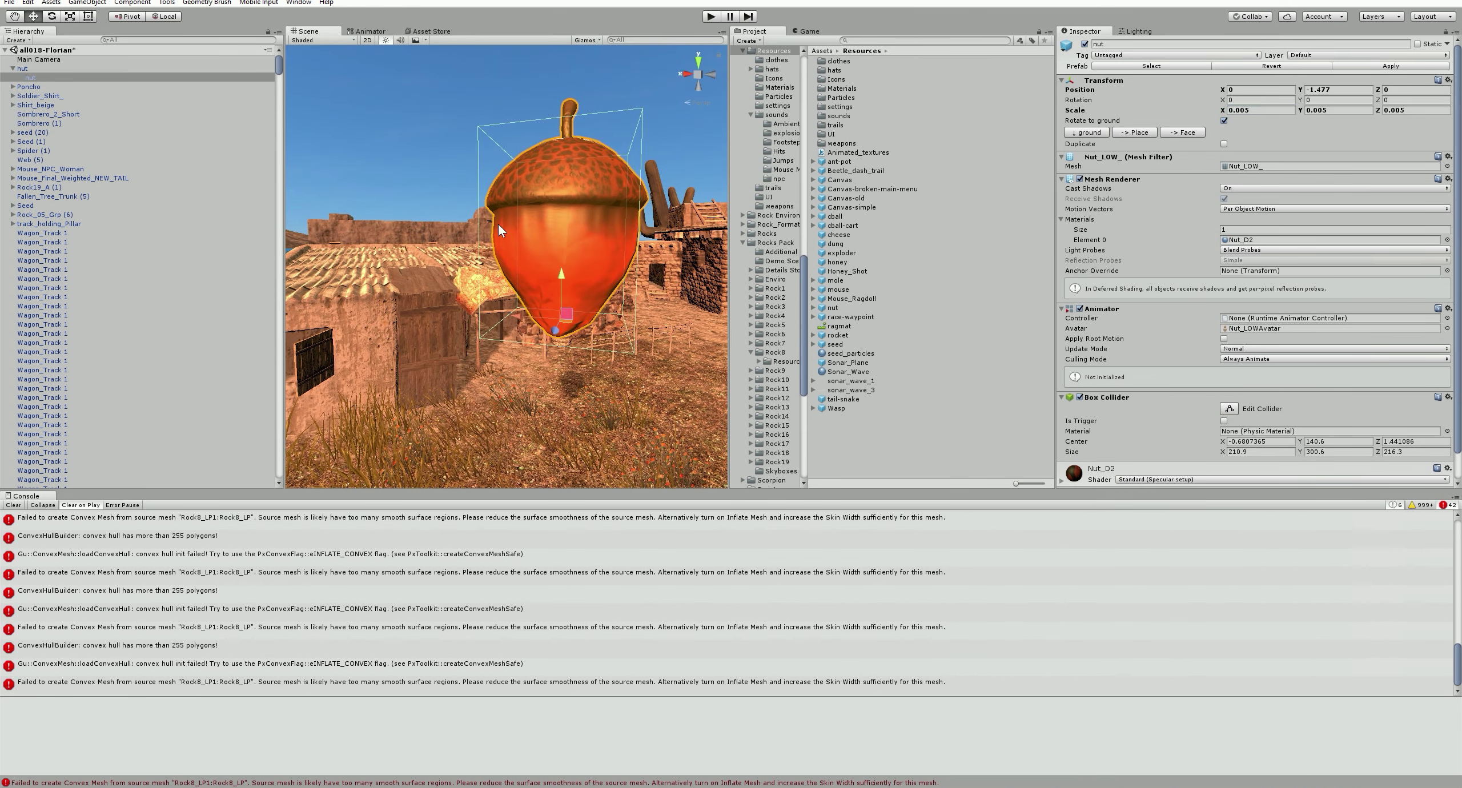
Set the parent nut's capsule collider radius to 0.64.
{"action": "left_click", "coordinate": [90, 68]}
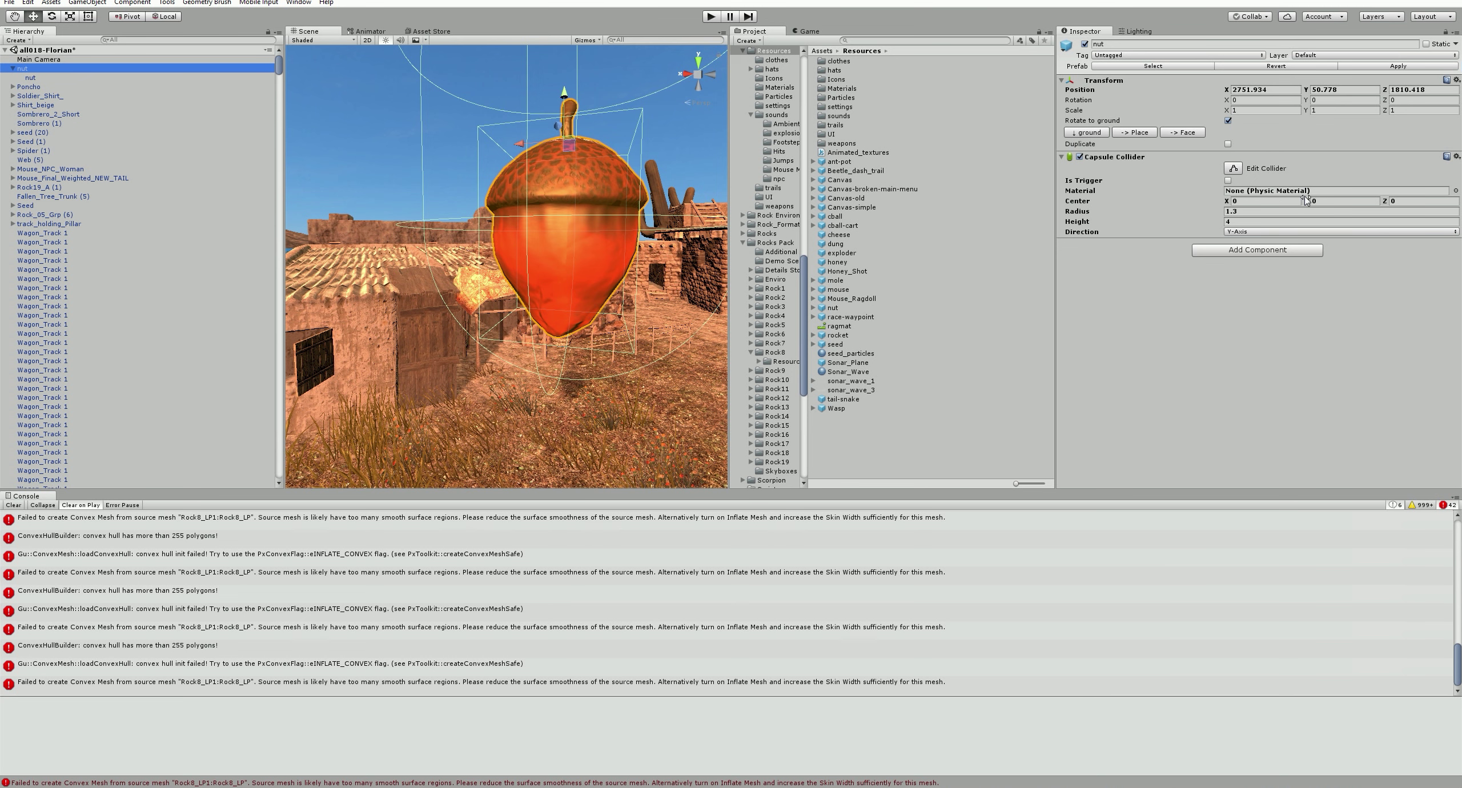
{"action": "left_click_drag", "start_coordinate": [1223, 212], "coordinate": [1169, 224]}
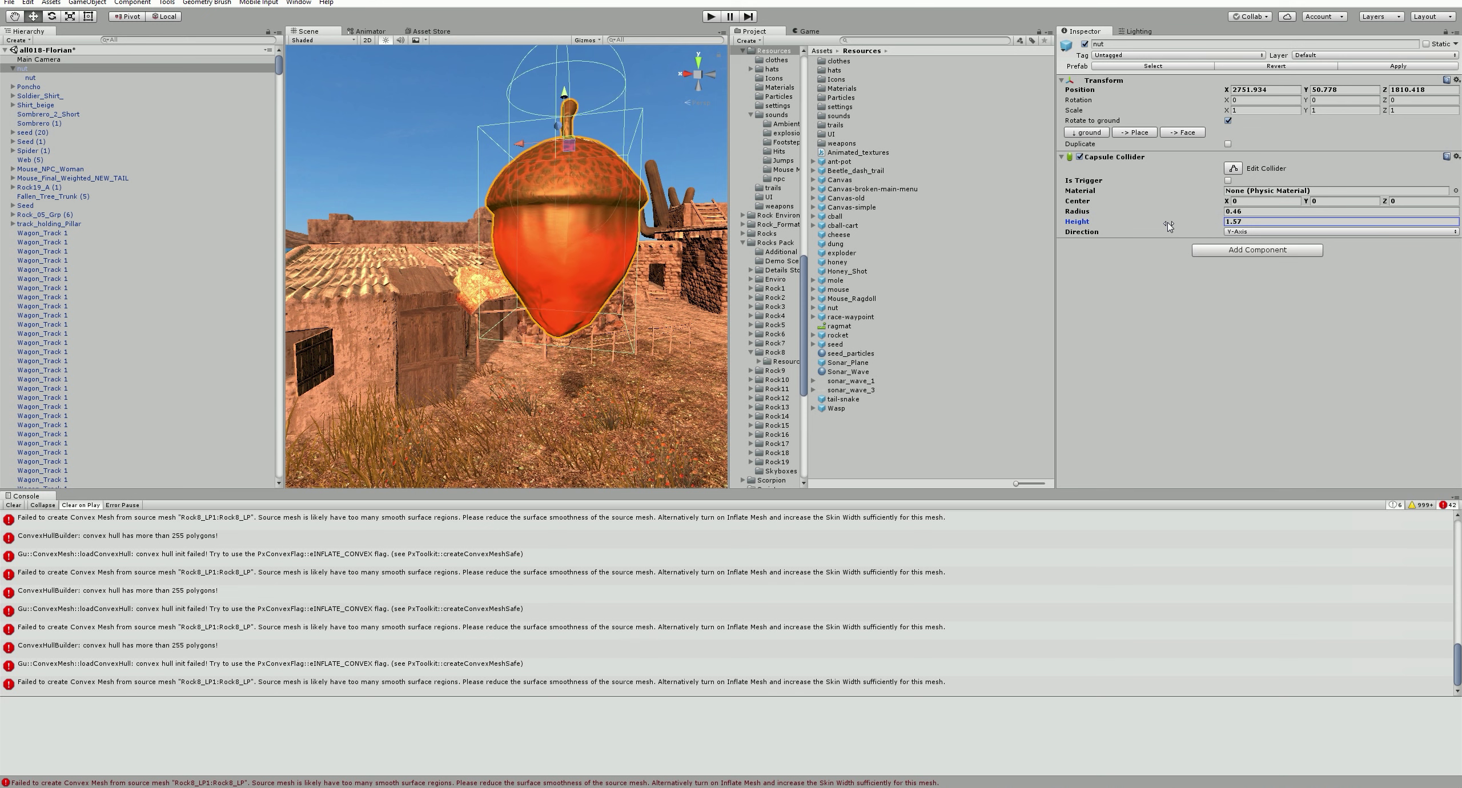
{"action": "left_click", "coordinate": [1086, 212]}
{"action": "left_click_drag", "start_coordinate": [1095, 217], "coordinate": [1100, 220]}
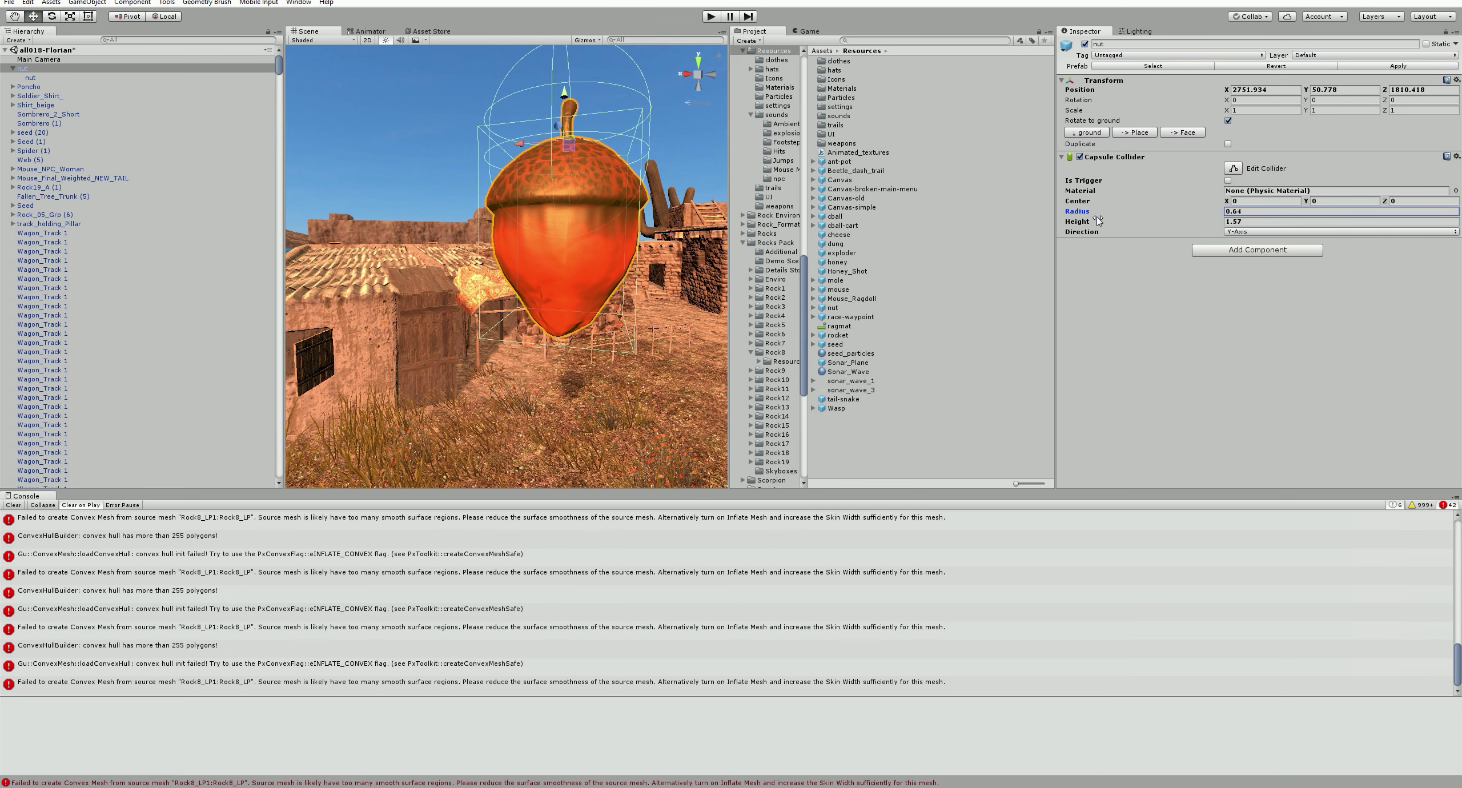
Raise, then slightly lower, the acorn mesh while framing and orbiting the view to check its fit.
{"action": "left_click", "coordinate": [31, 78]}
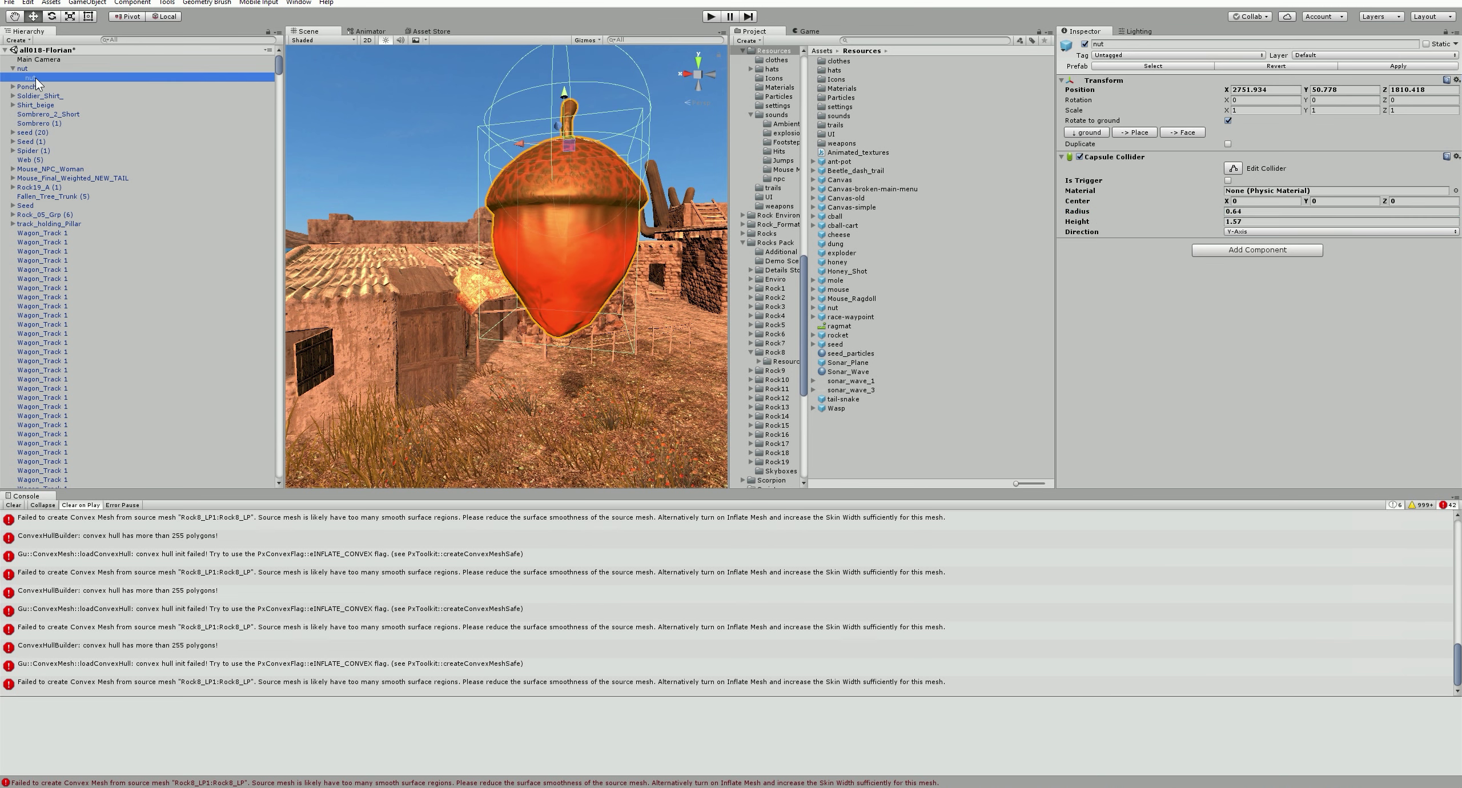
{"action": "left_click_drag", "start_coordinate": [563, 272], "coordinate": [564, 160]}
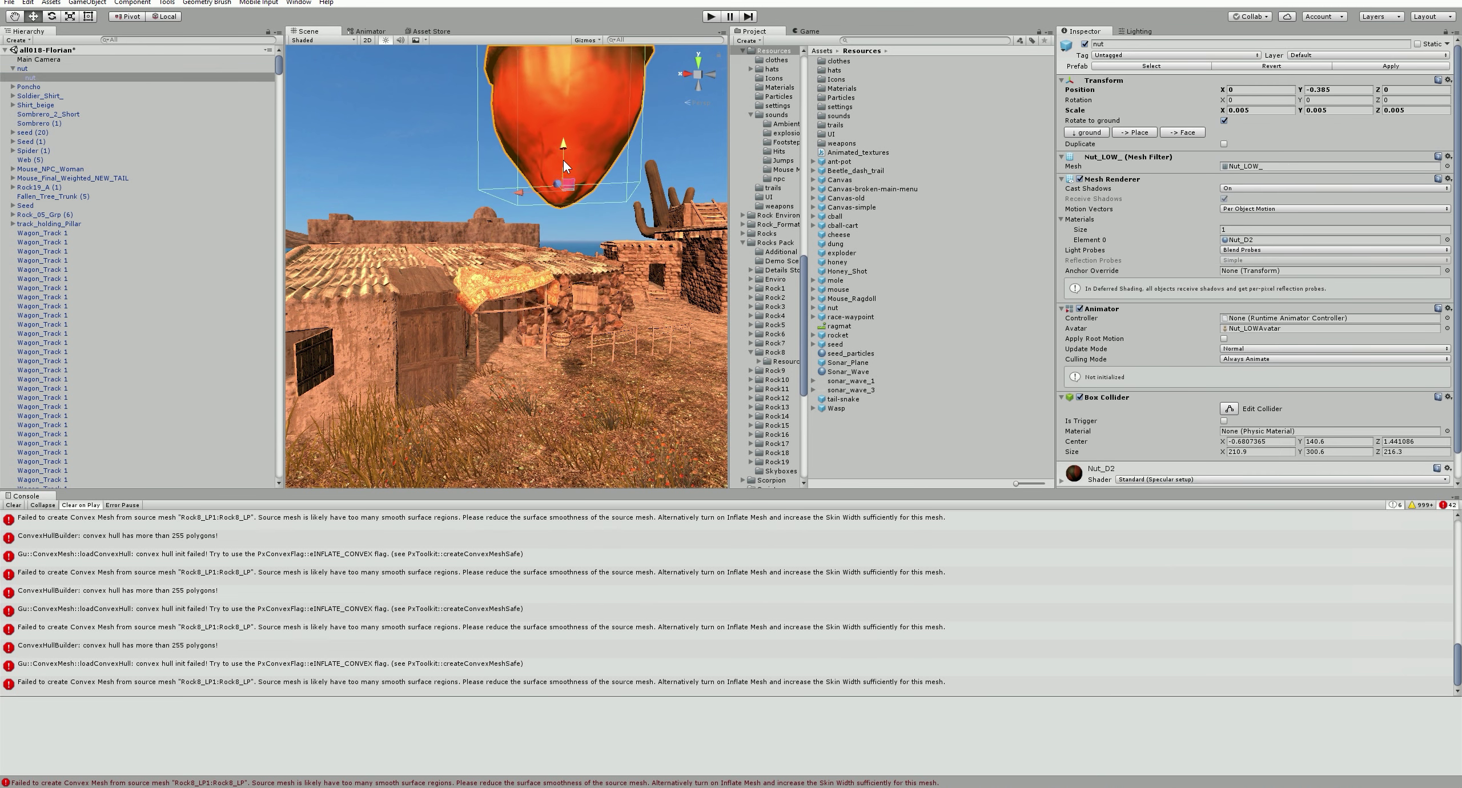
{"action": "left_click", "coordinate": [62, 66]}
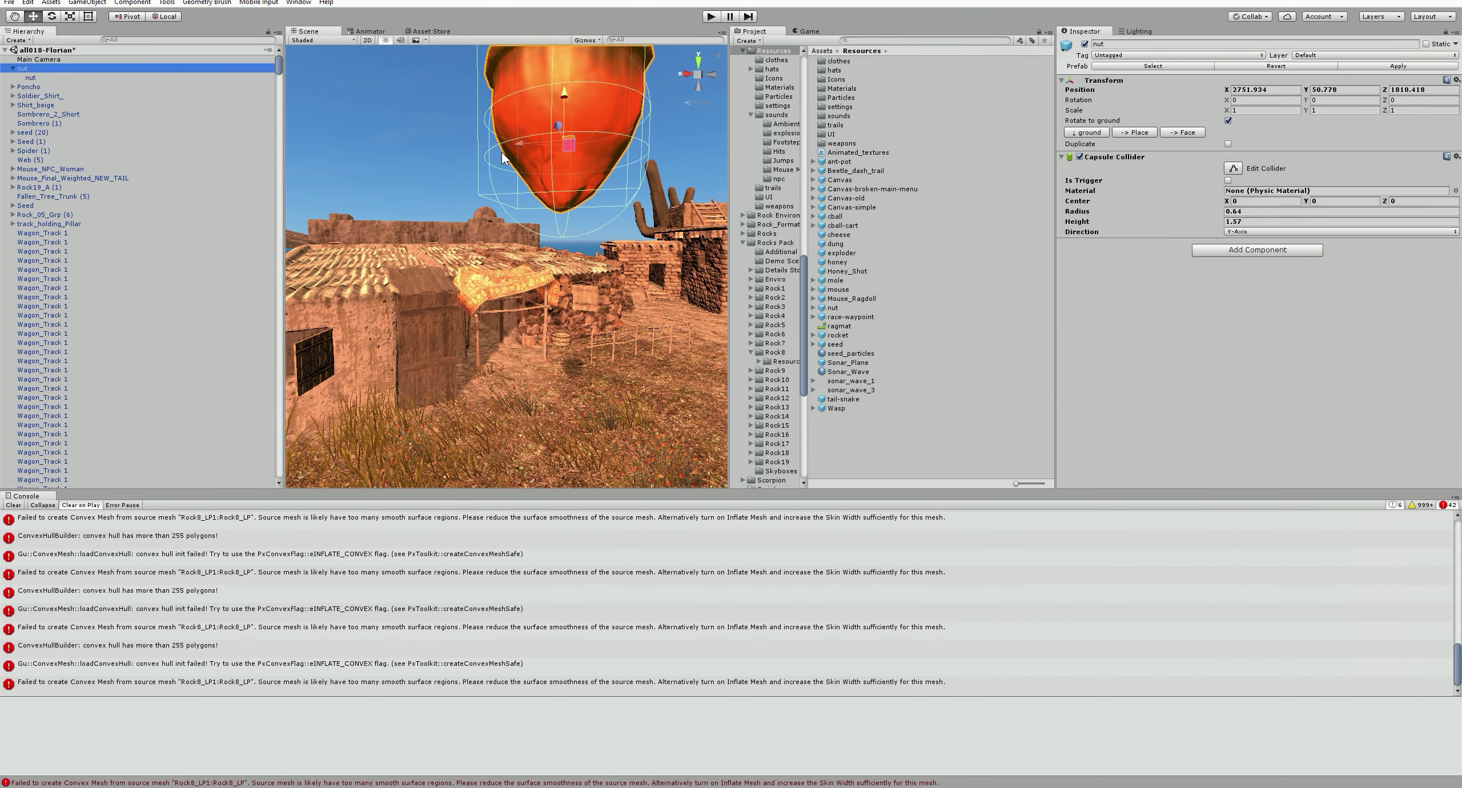
{"action": "key", "text": "f"}
{"action": "right_click_drag", "start_coordinate": [524, 60], "coordinate": [524, 228]}
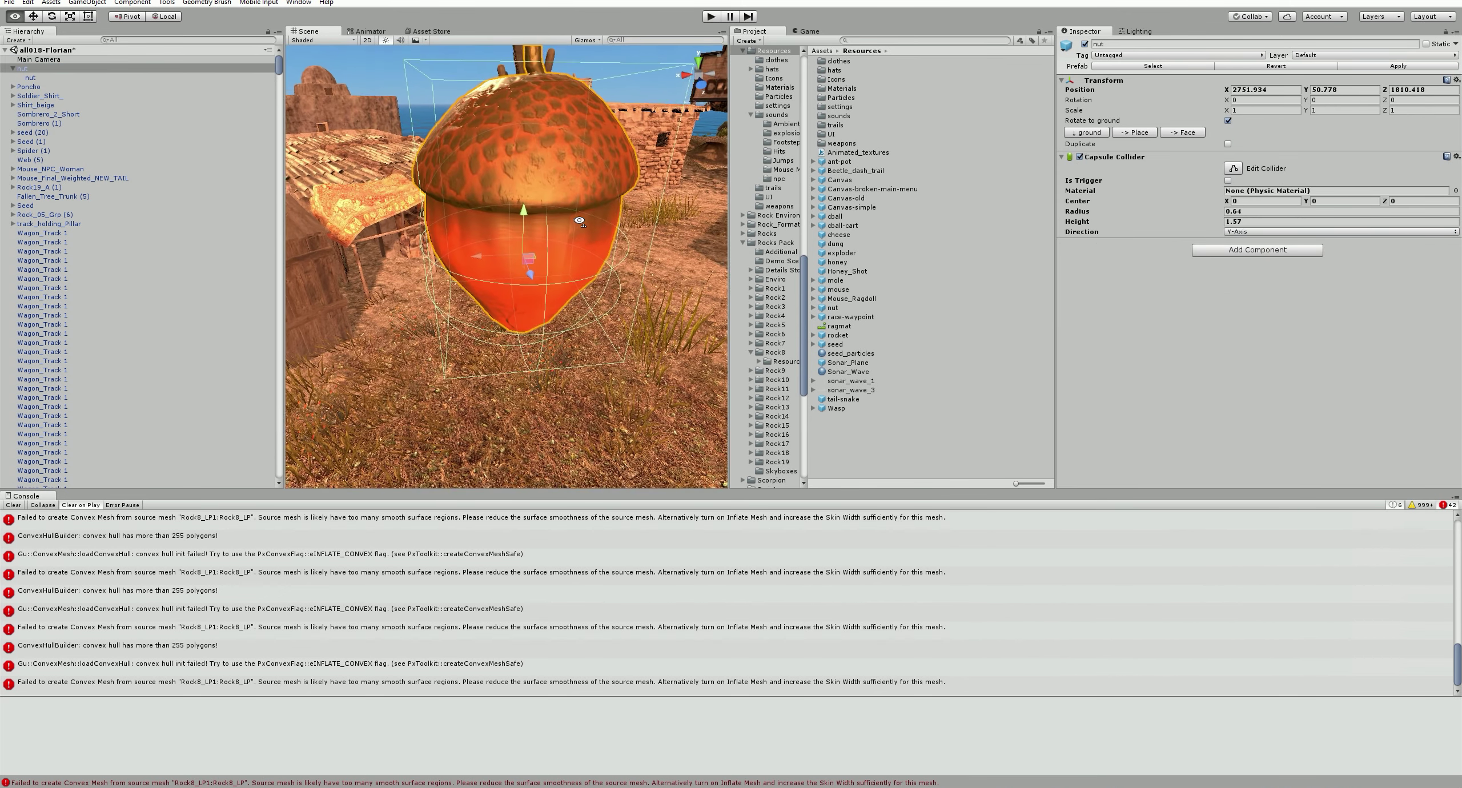
{"action": "left_click", "coordinate": [73, 78]}
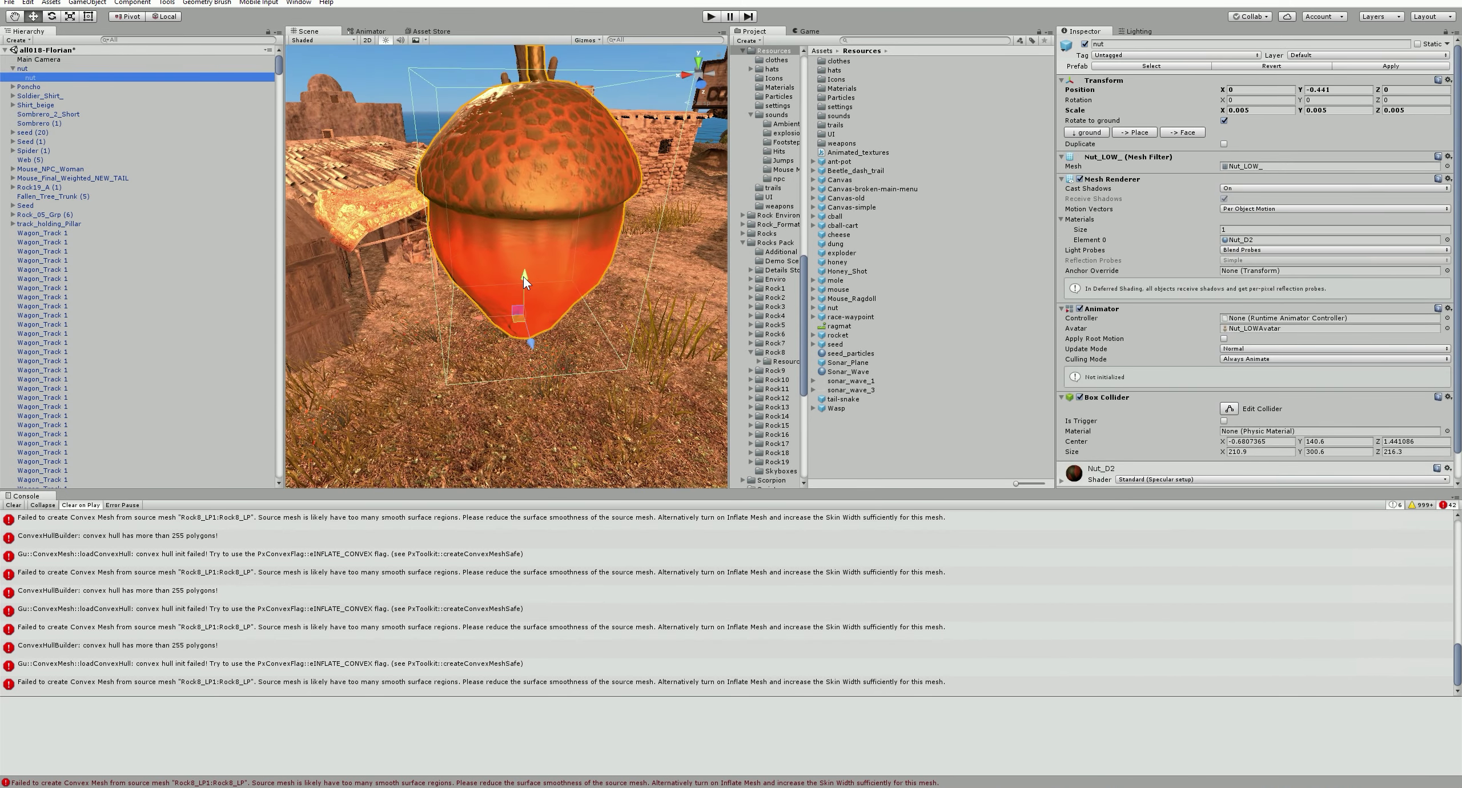
{"action": "left_click_drag", "start_coordinate": [523, 225], "coordinate": [520, 286]}
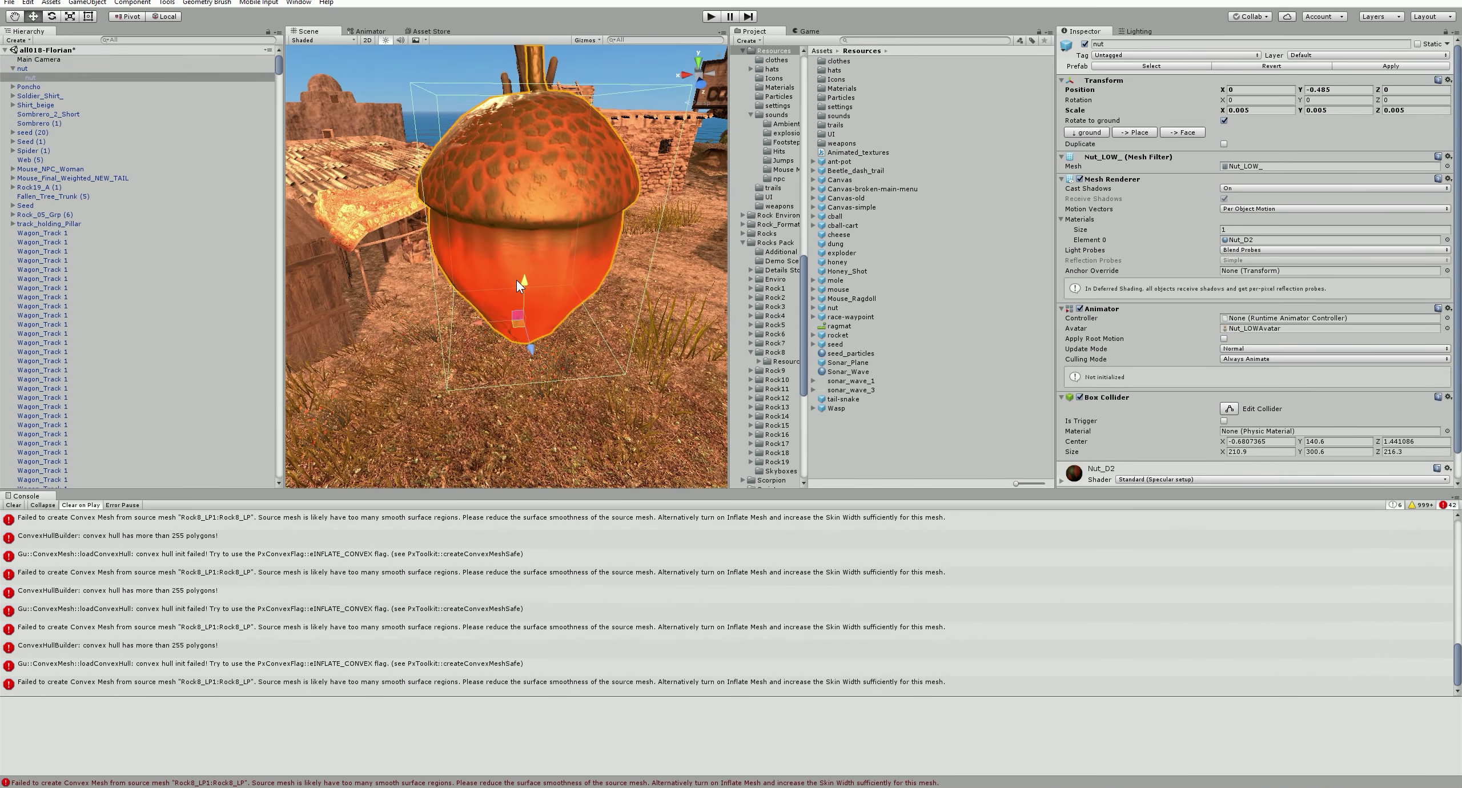
{"action": "left_click", "coordinate": [59, 68]}
{"action": "scroll", "coordinate": [529, 184], "scroll_direction": "up", "scroll_amount": 5}
{"action": "right_click_drag", "start_coordinate": [529, 182], "coordinate": [526, 286]}
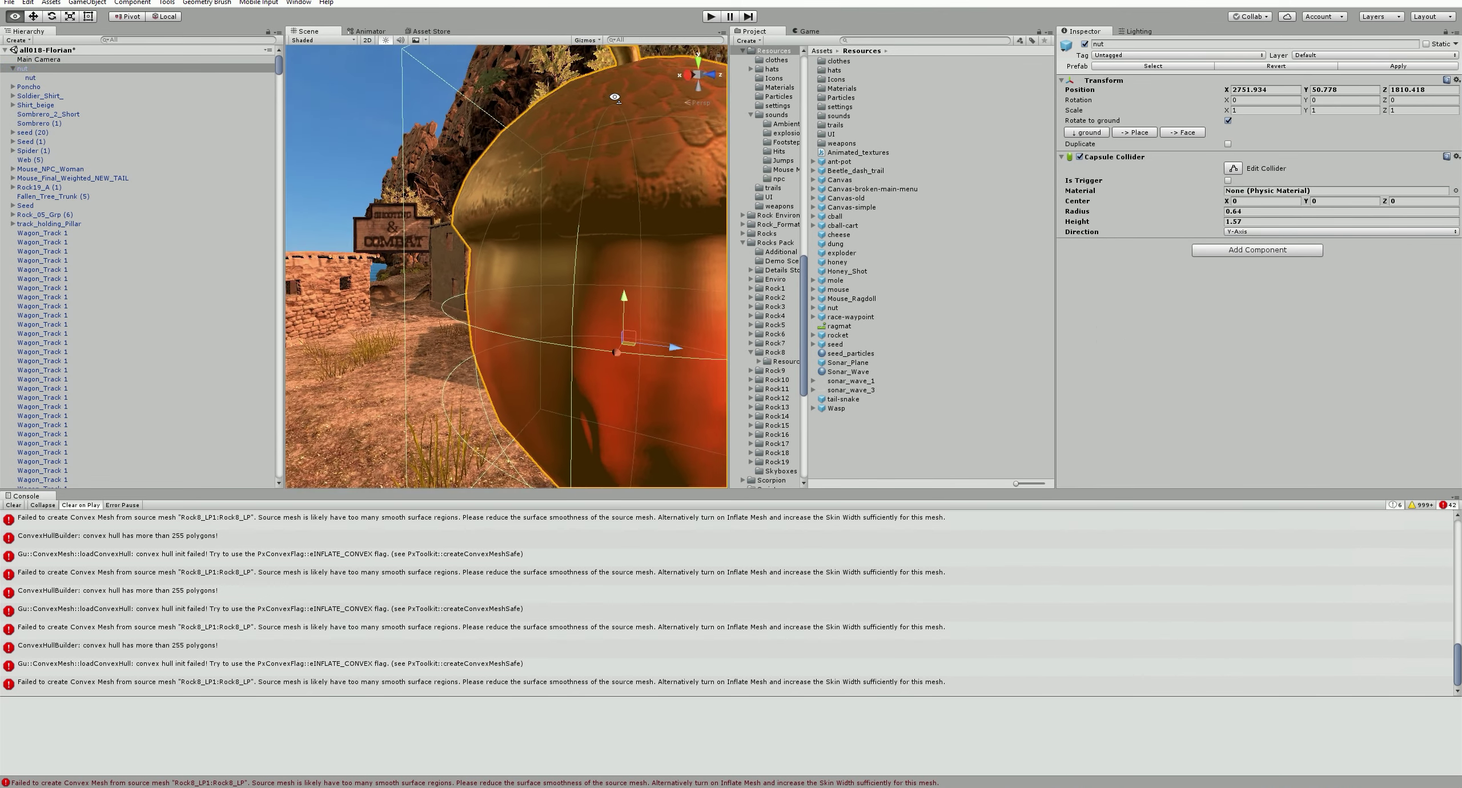
{"action": "scroll", "coordinate": [526, 286], "scroll_direction": "down", "scroll_amount": 5}
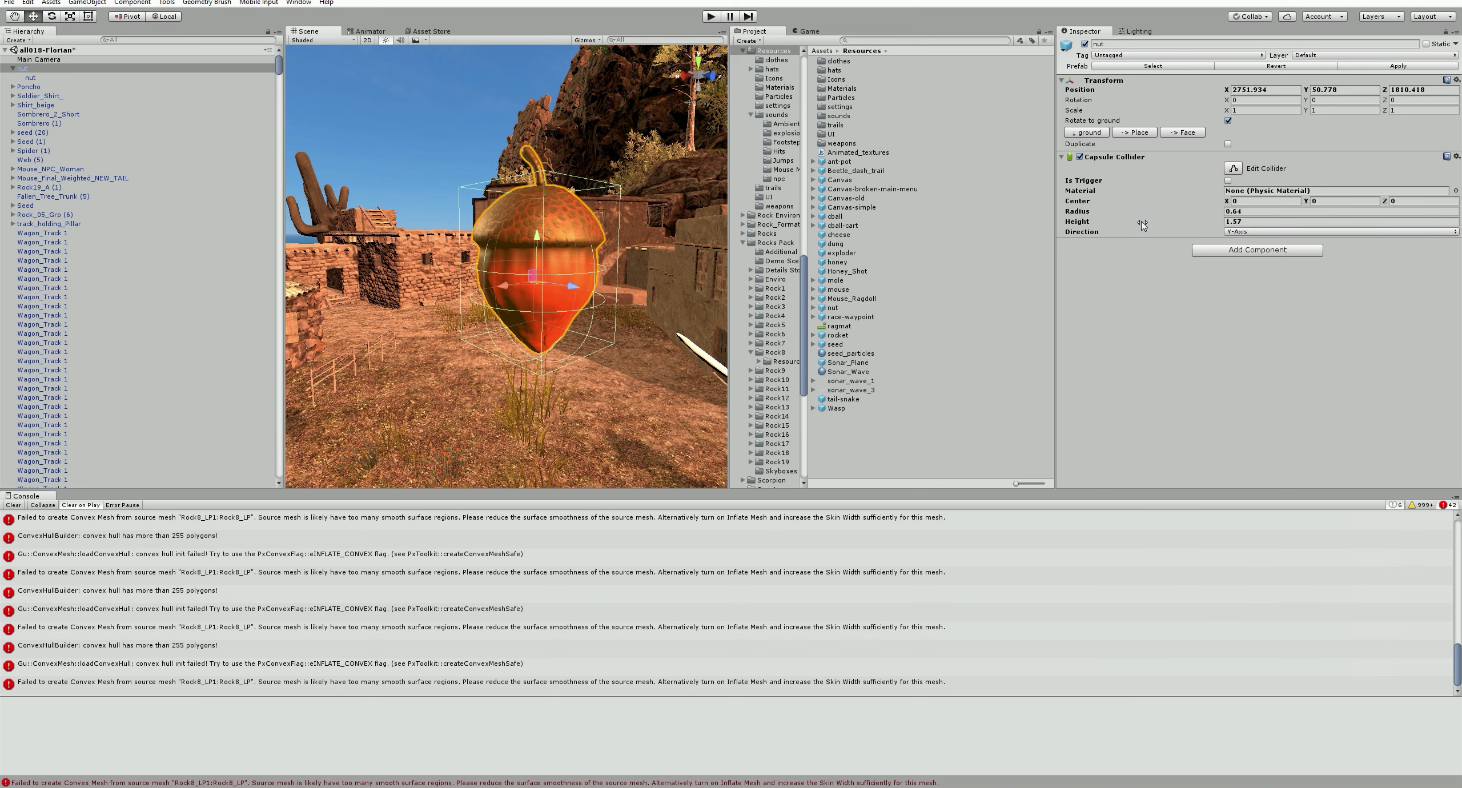
Set the capsule collider height to 1.84 and nudge the acorn mesh down to centre it.
{"action": "left_click_drag", "start_coordinate": [1140, 222], "coordinate": [1156, 223]}
{"action": "left_click", "coordinate": [31, 77]}
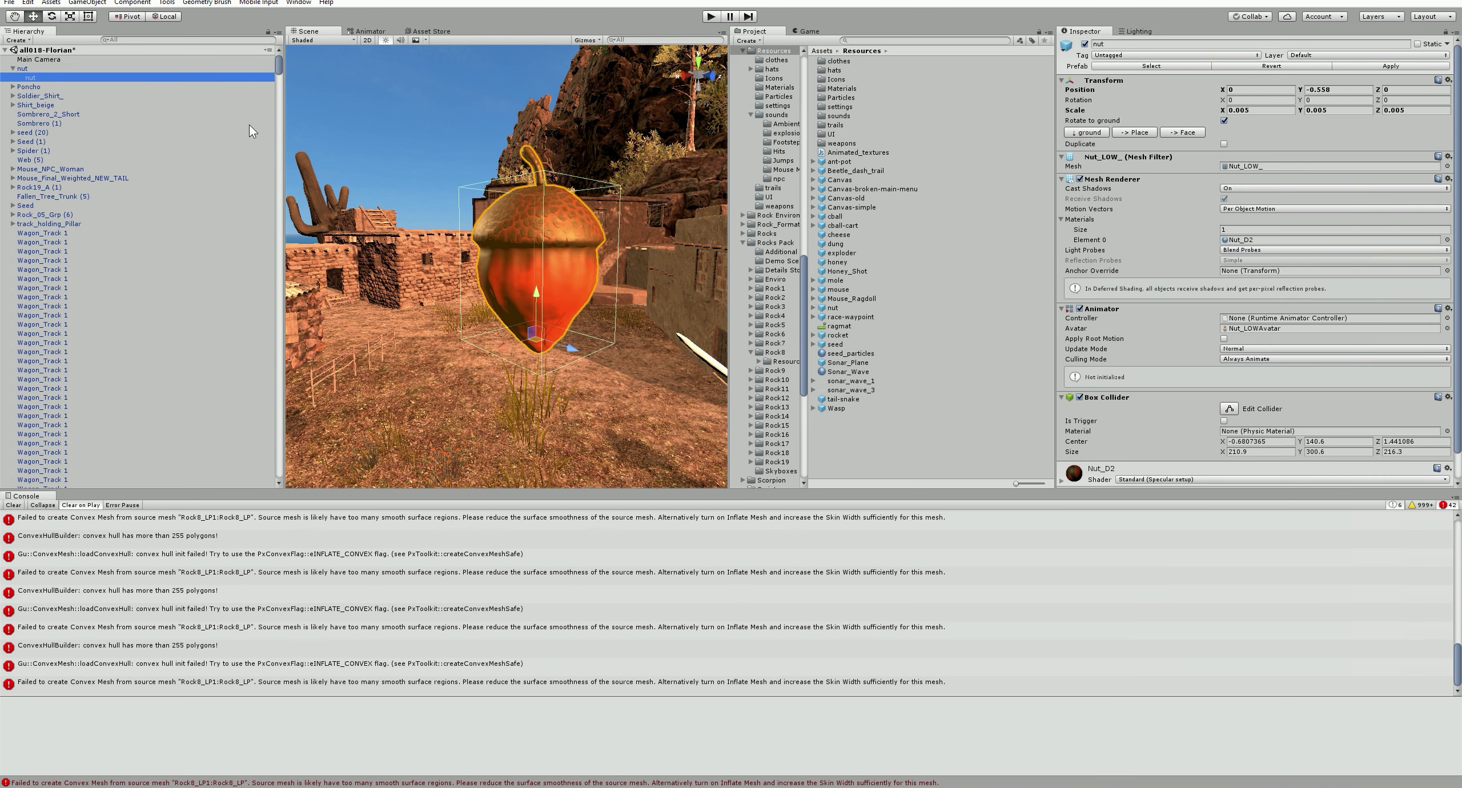
{"action": "left_click_drag", "start_coordinate": [536, 289], "coordinate": [527, 300]}
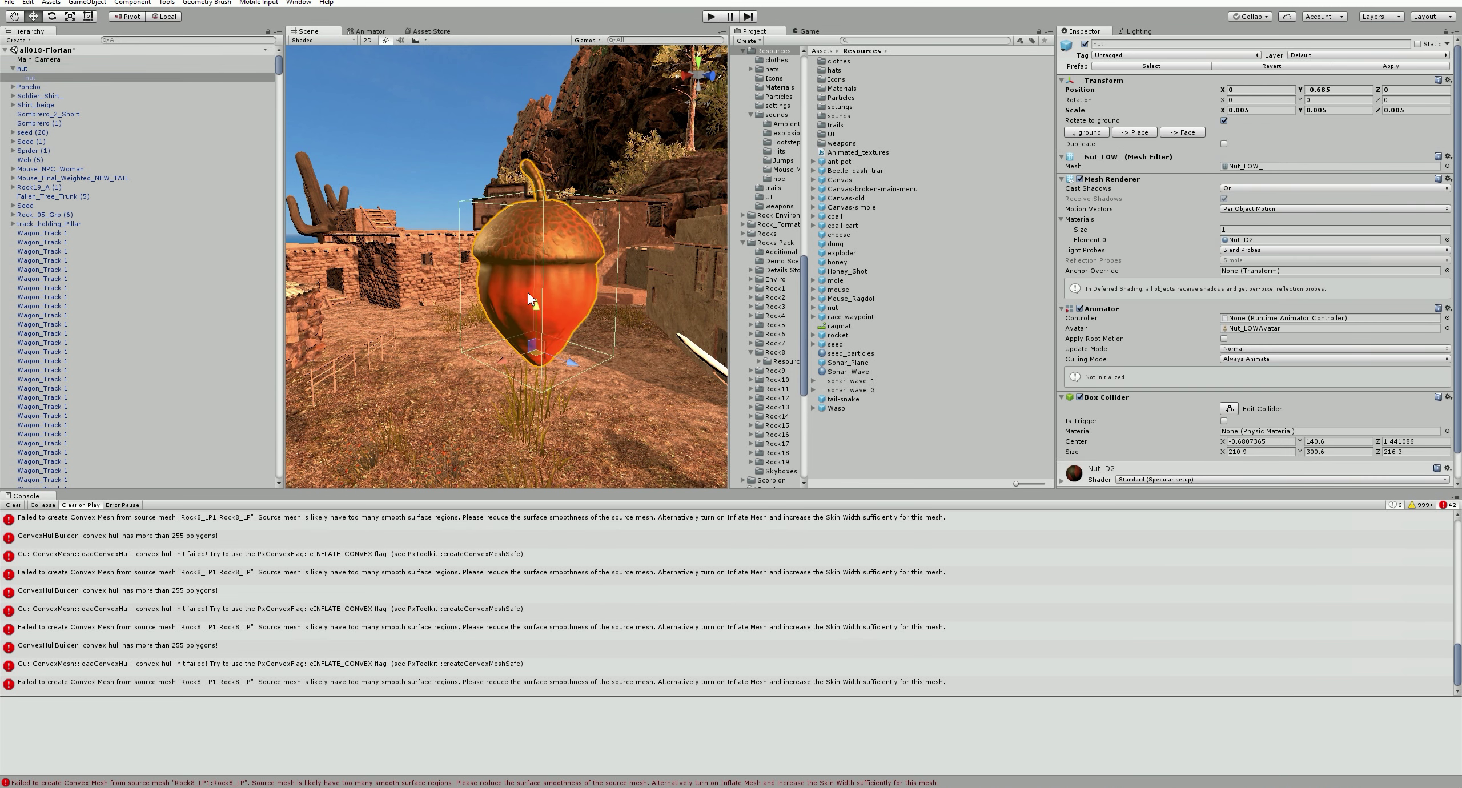
{"action": "left_click", "coordinate": [37, 69]}
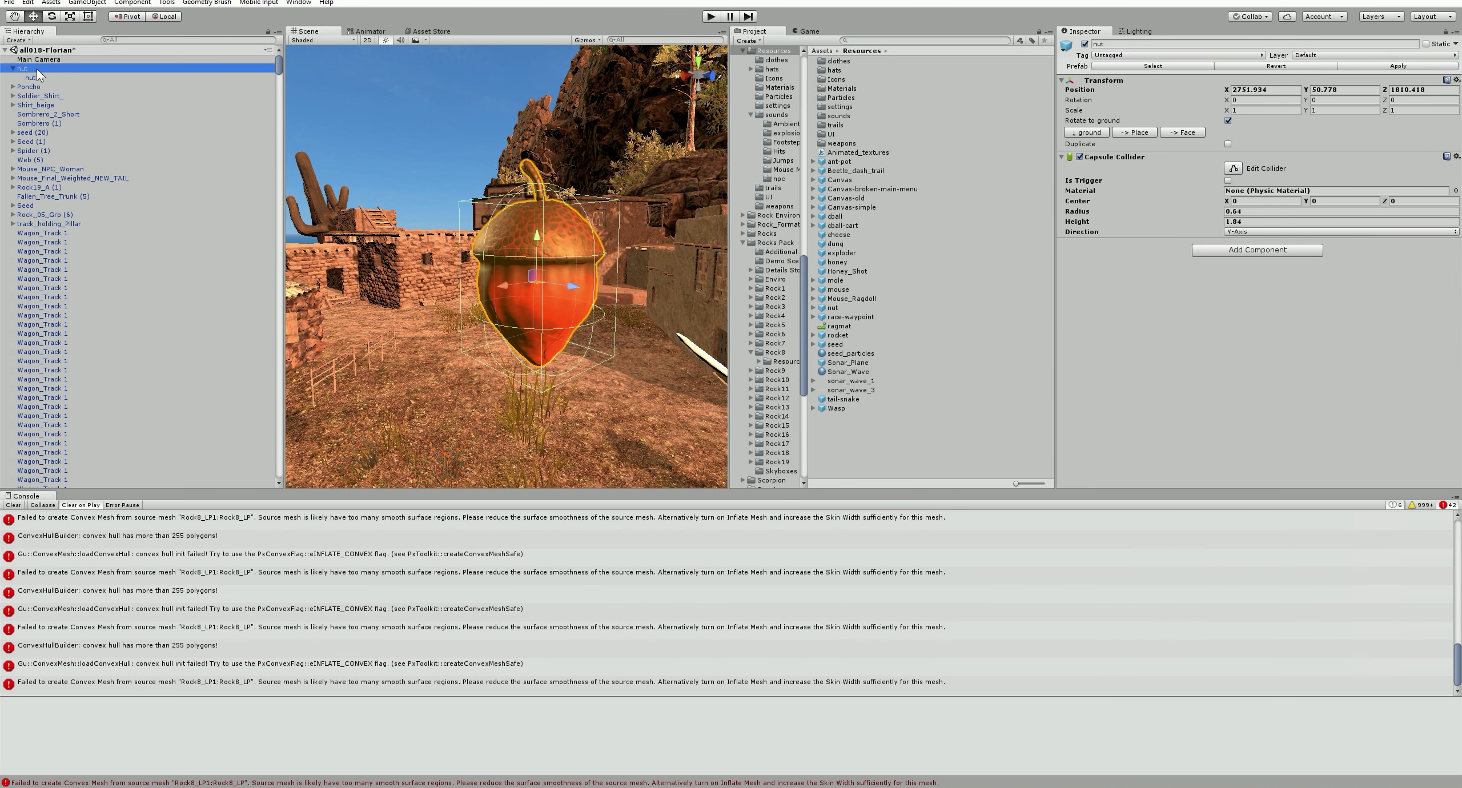
{"action": "left_click", "coordinate": [32, 79]}
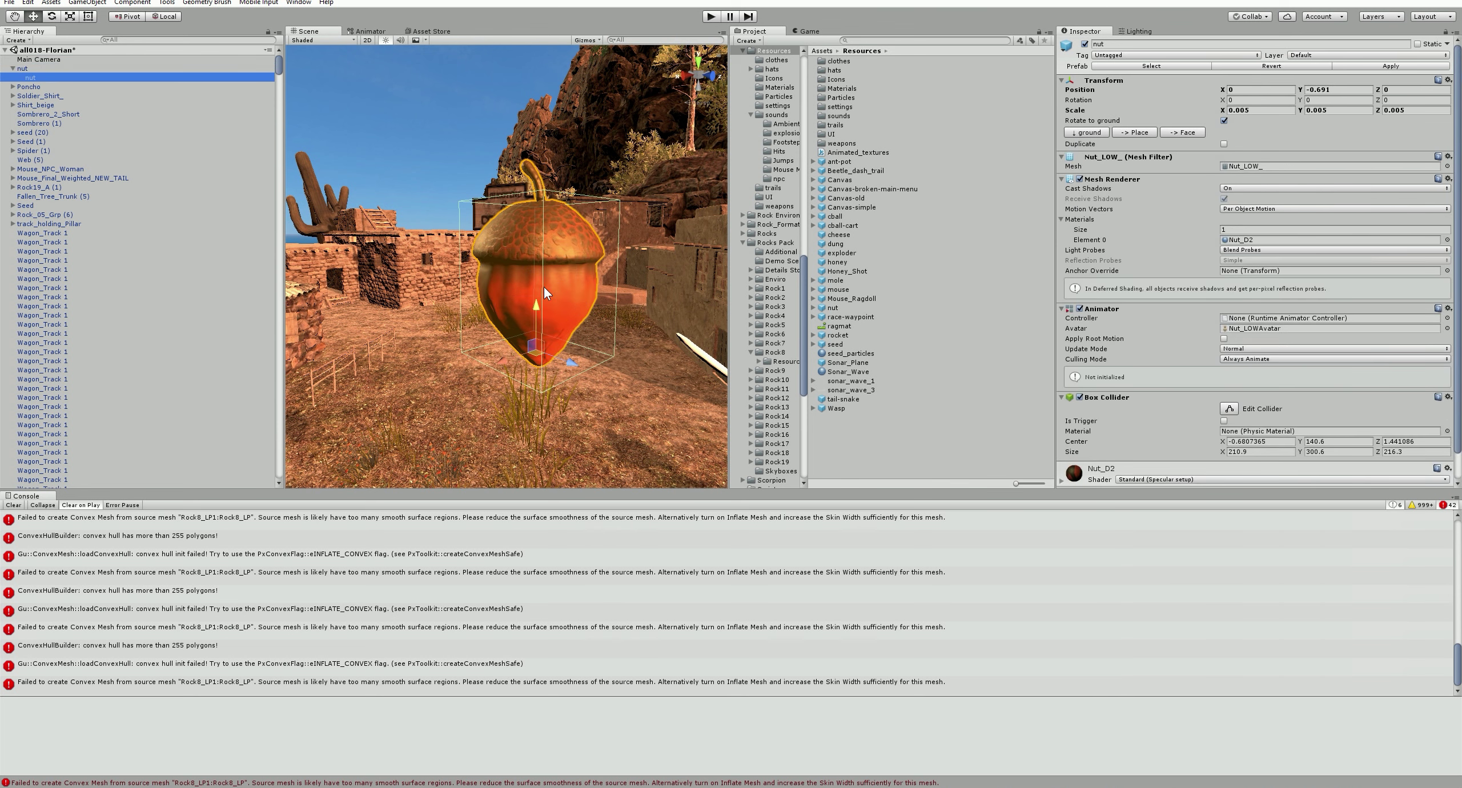
{"action": "left_click_drag", "start_coordinate": [538, 306], "coordinate": [536, 310]}
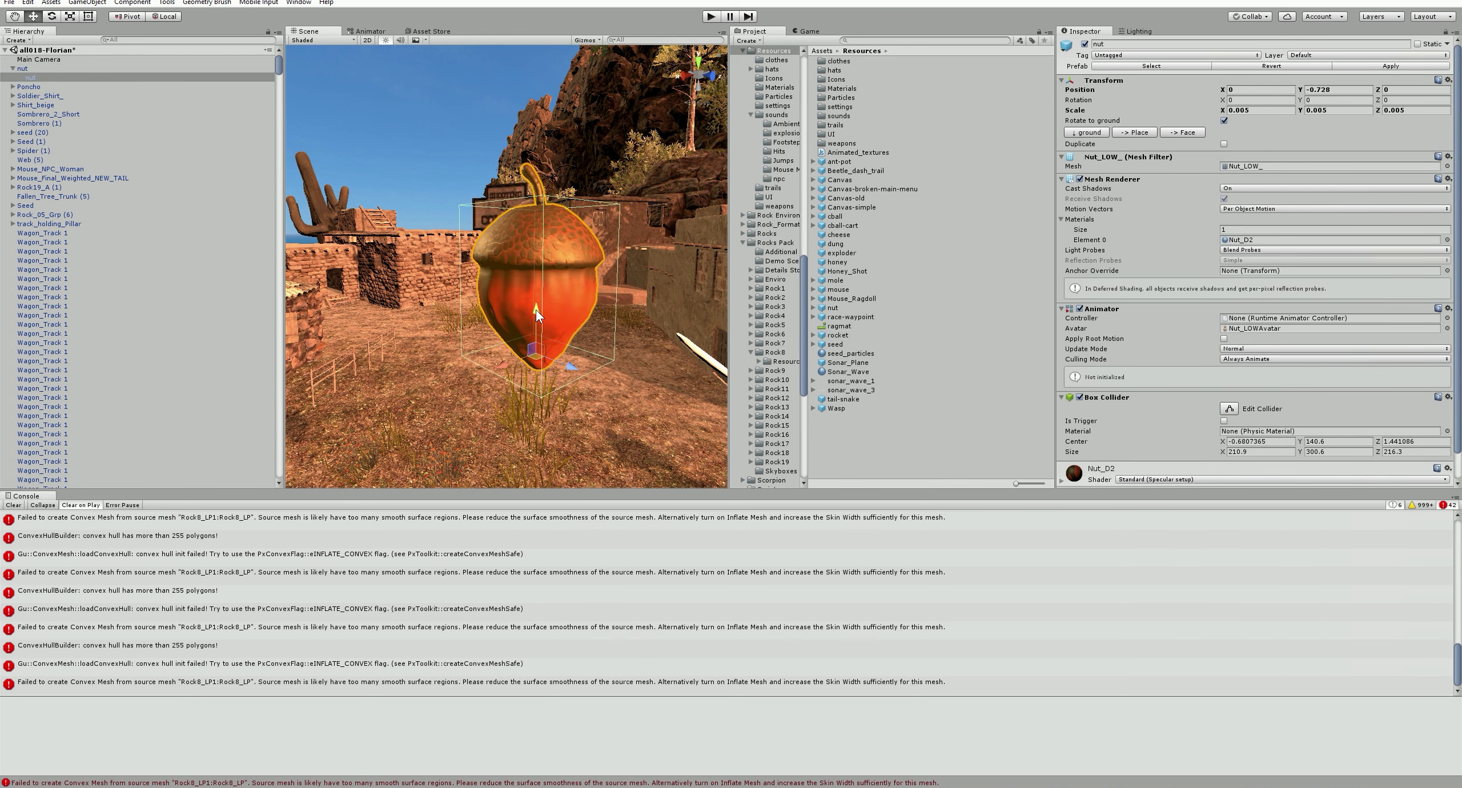
{"action": "left_click", "coordinate": [38, 69]}
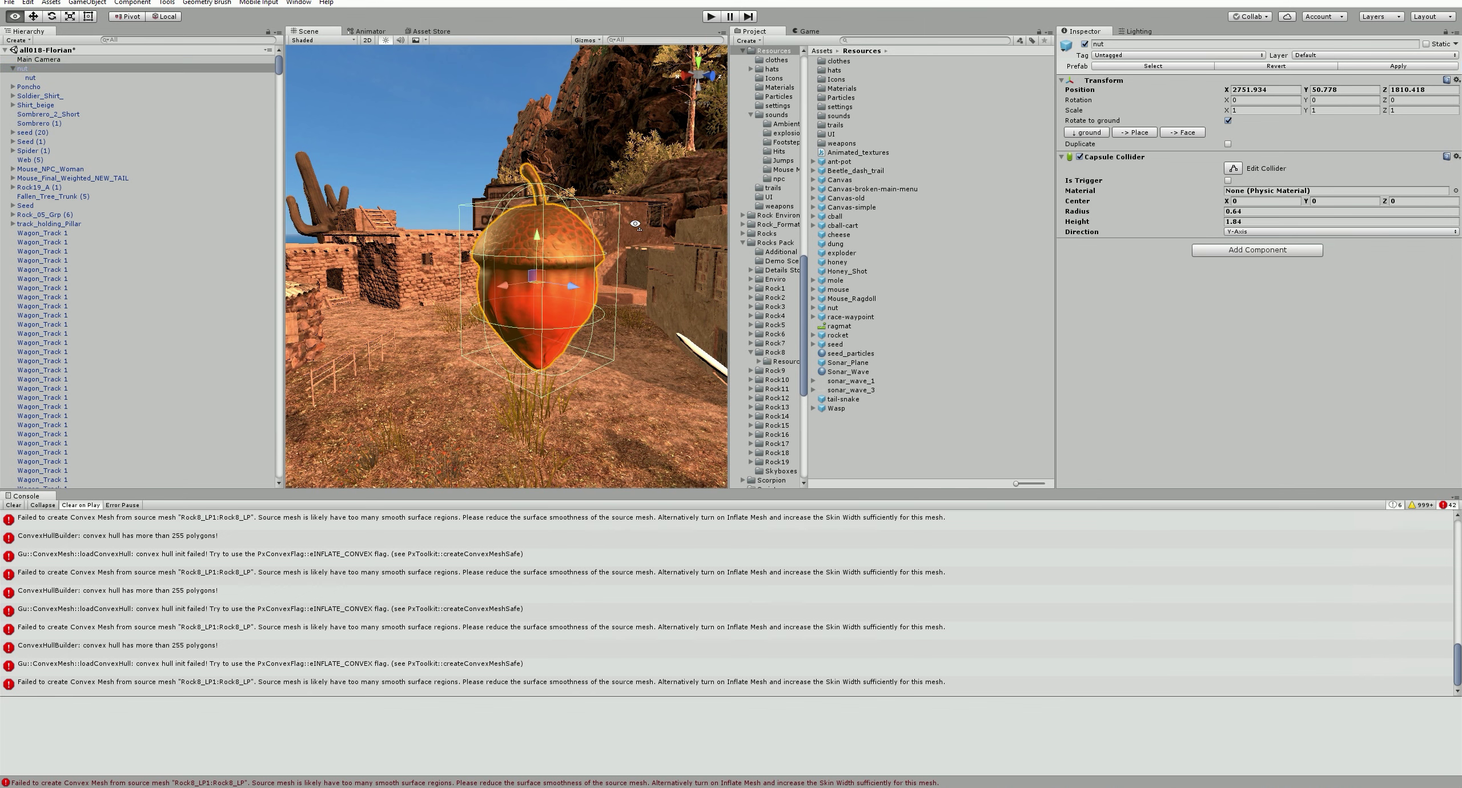
Add a Spawn script with Typ_name 'nut' to the nut and apply it to the prefab.
{"action": "left_click_drag", "start_coordinate": [627, 239], "coordinate": [734, 198], "text": "alt"}
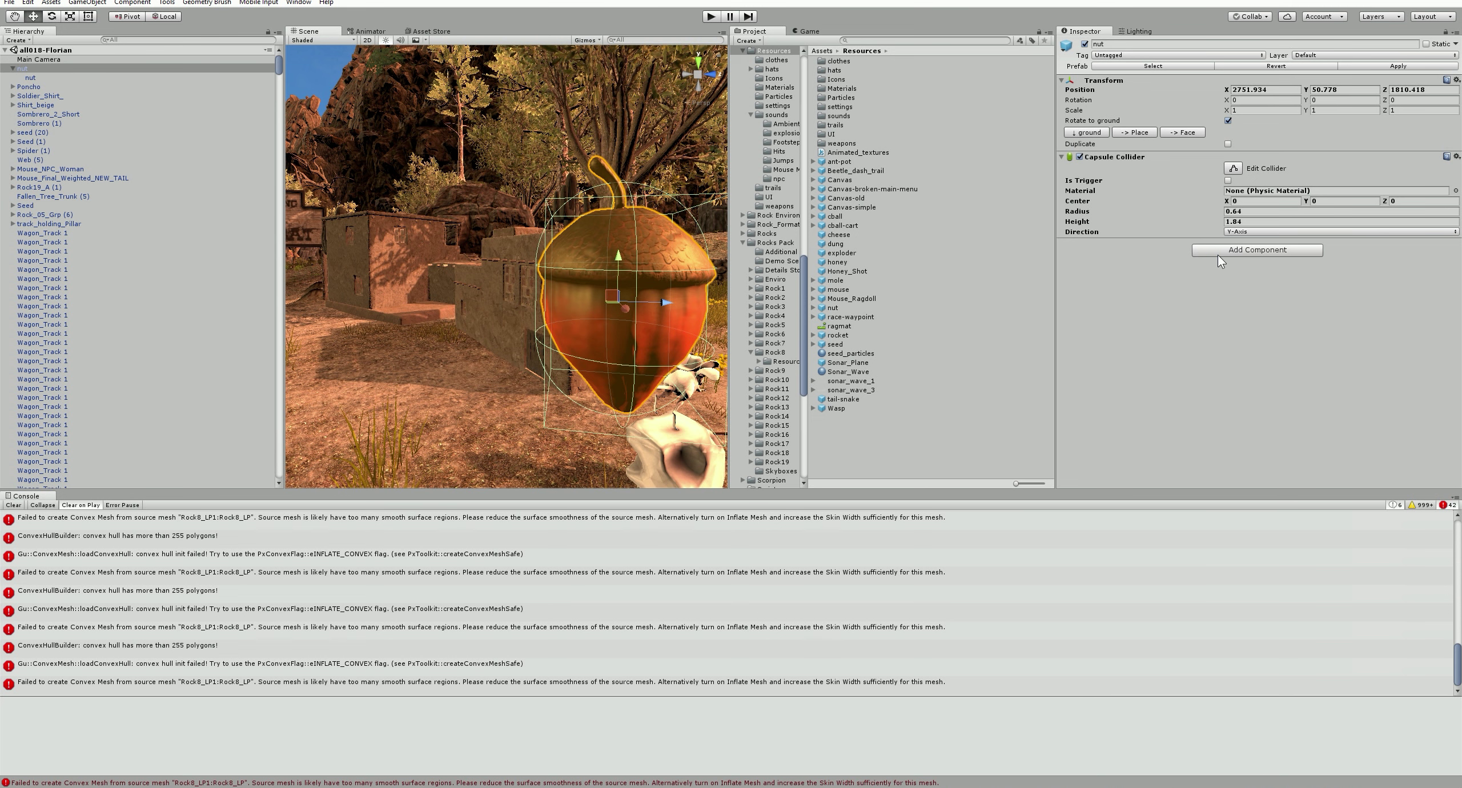
{"action": "left_click", "coordinate": [1258, 249]}
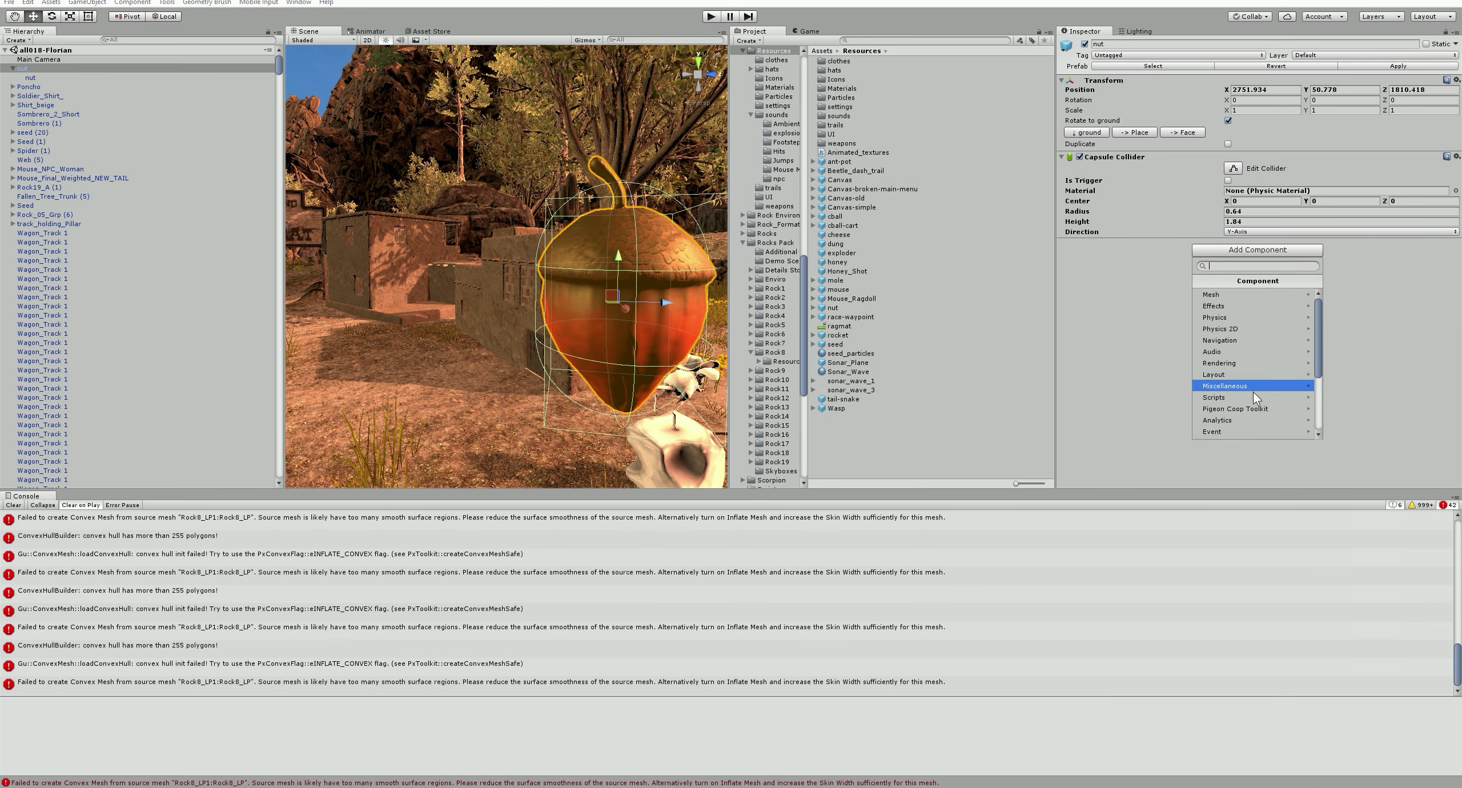
{"action": "type", "text": "s"}
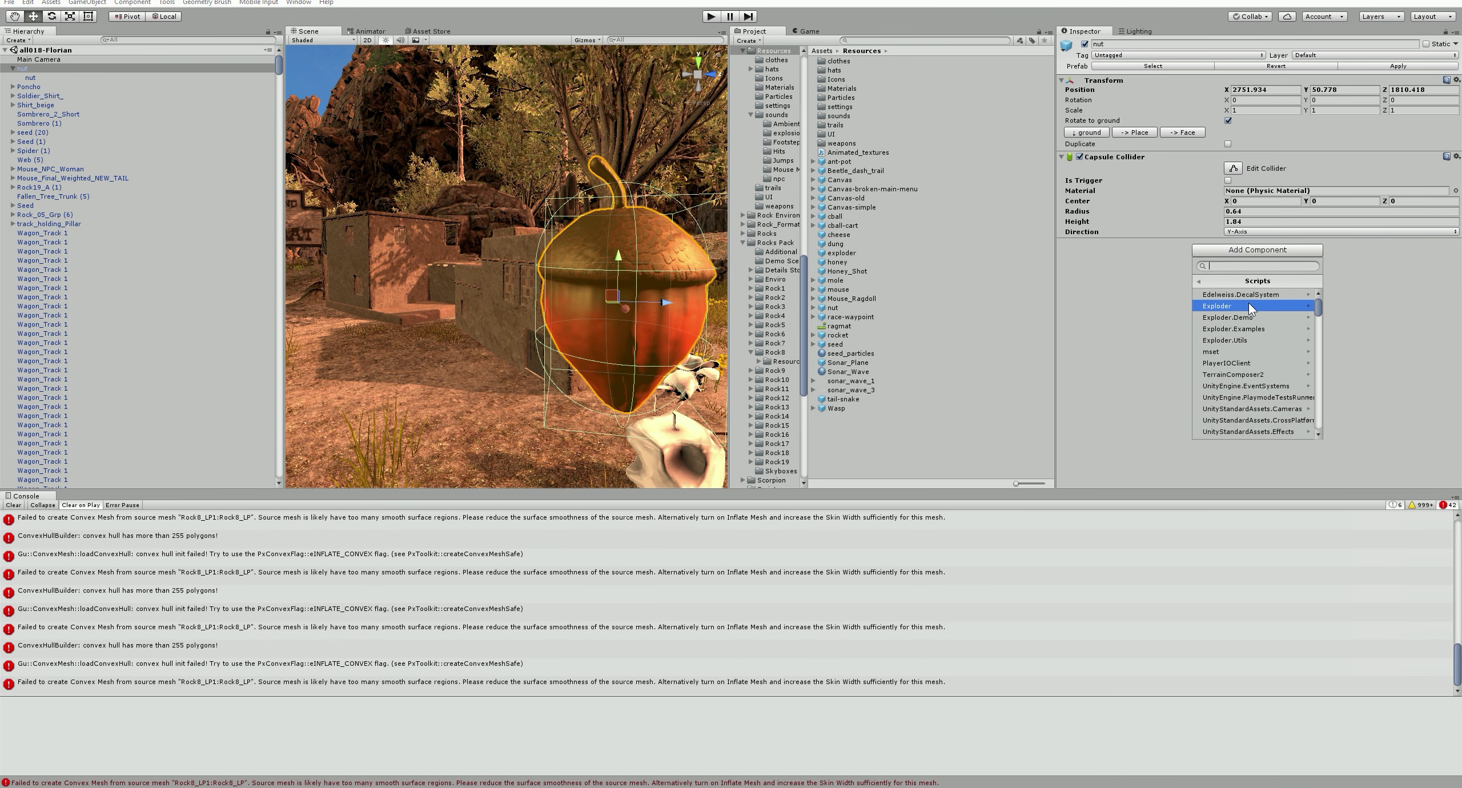
{"action": "type", "text": "pawn"}
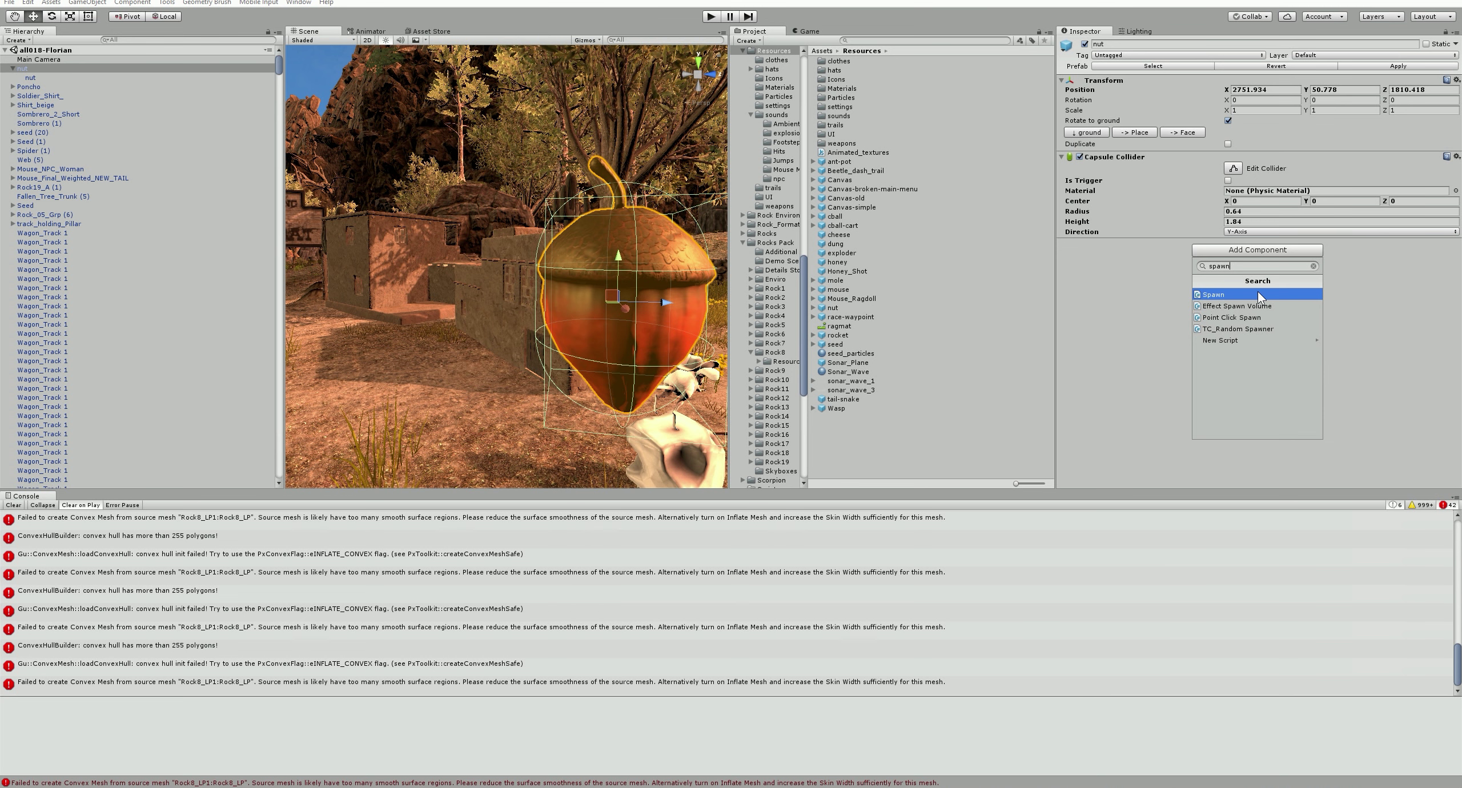
{"action": "left_click", "coordinate": [1258, 294]}
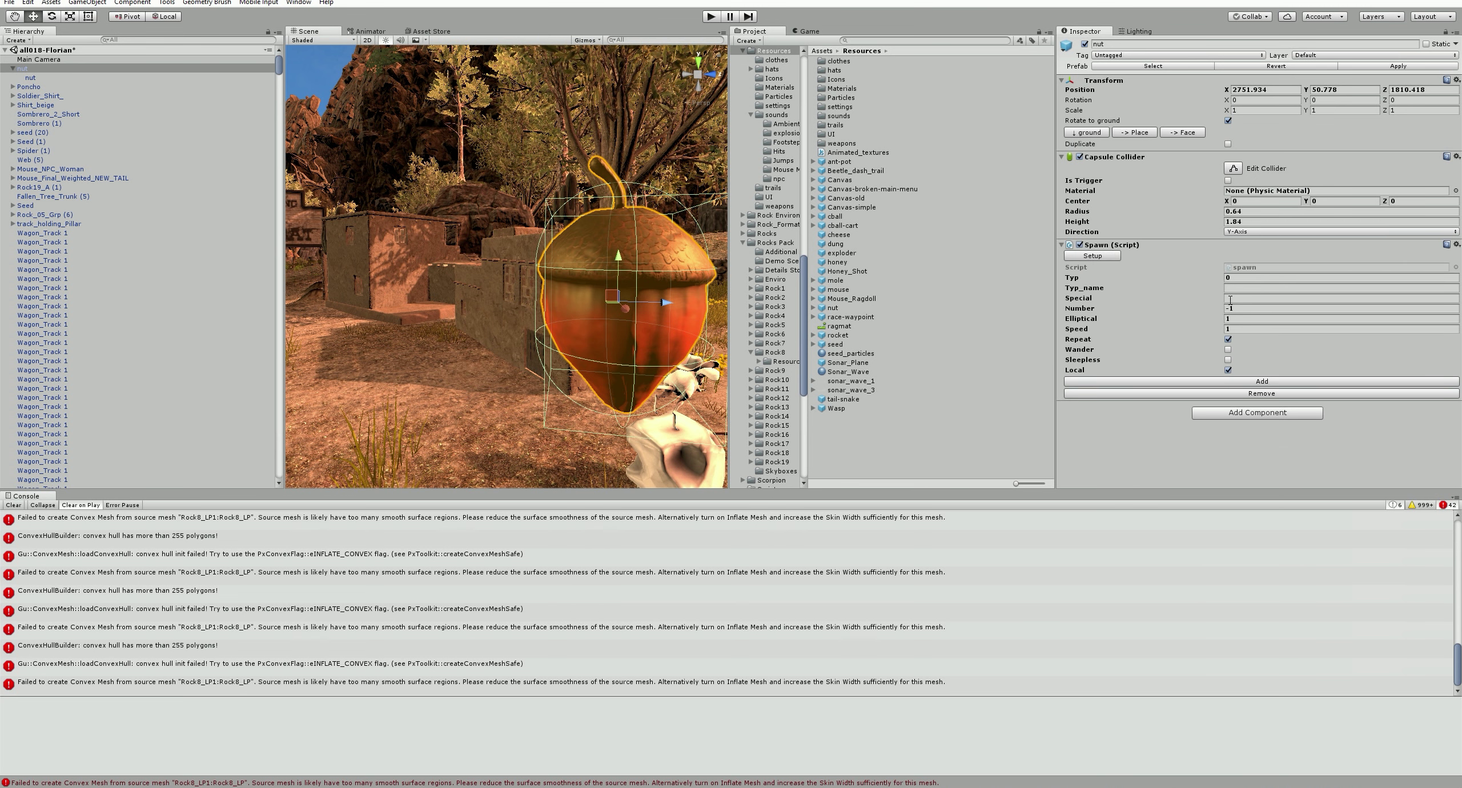
{"action": "left_click", "coordinate": [1235, 288]}
{"action": "type", "text": "nut"}
{"action": "left_click", "coordinate": [1399, 65]}
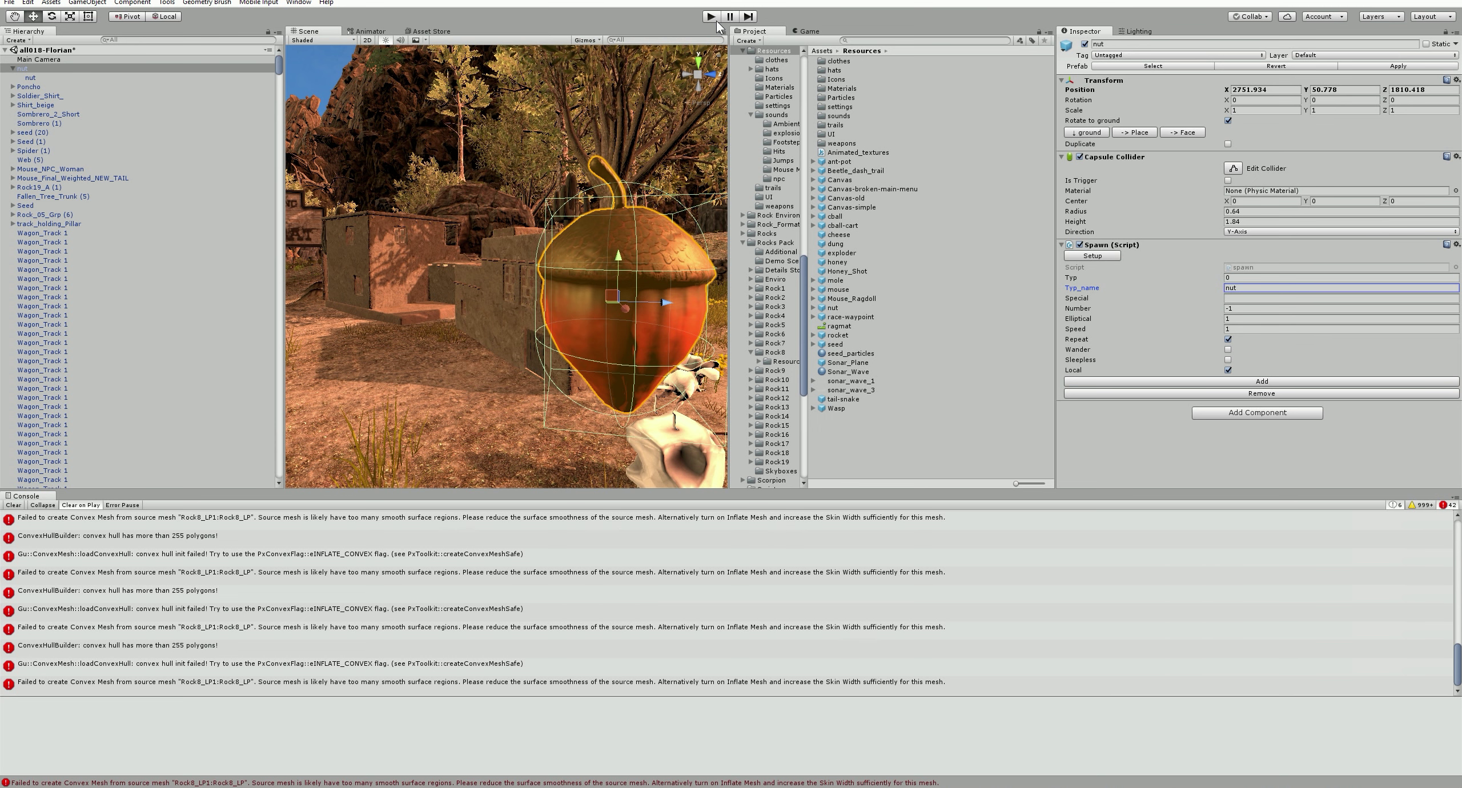
Start the play test, then open YouTube Creator Studio from the browser's account menu.
{"action": "left_click", "coordinate": [711, 16]}
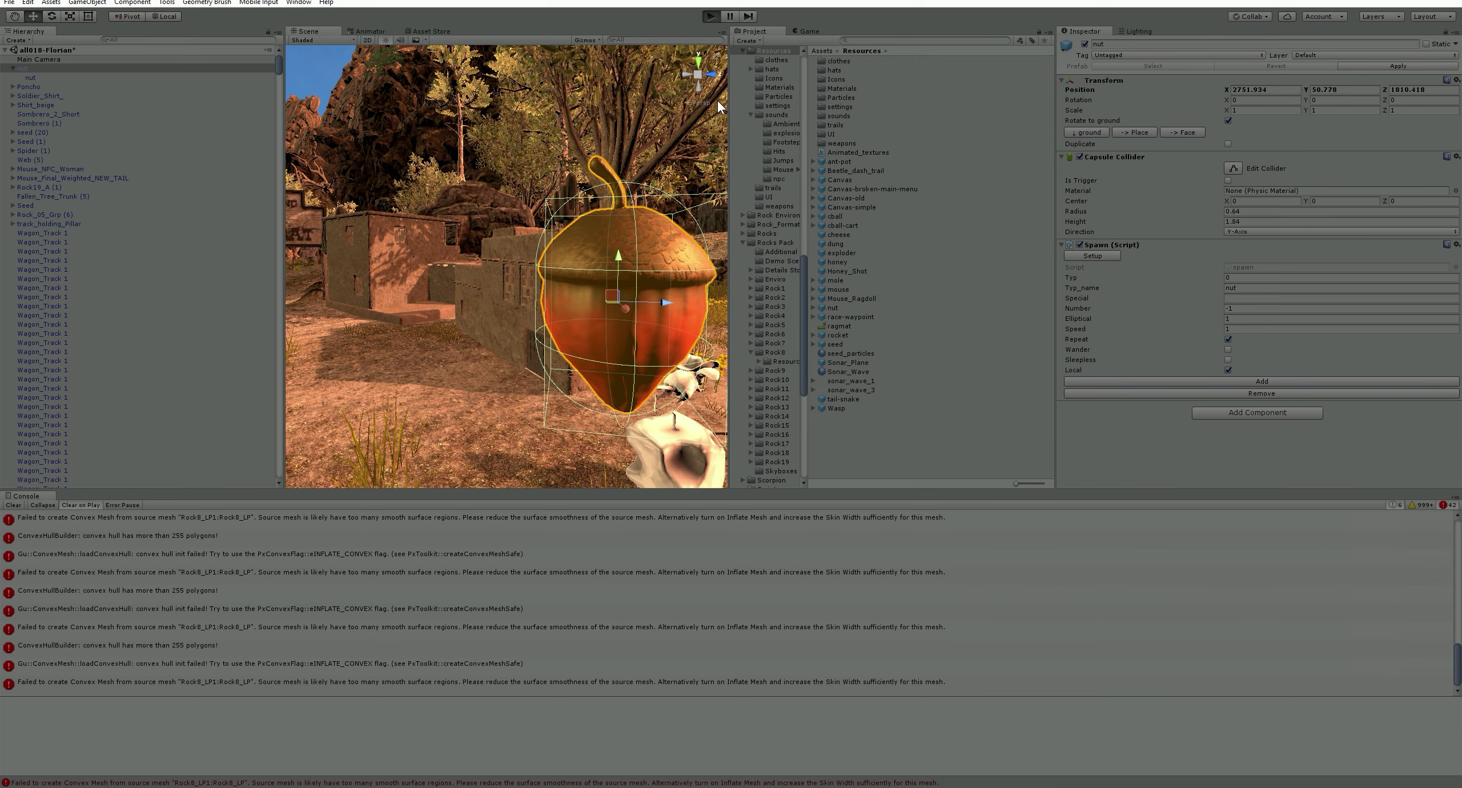
{"action": "key", "text": "alt+Tab"}
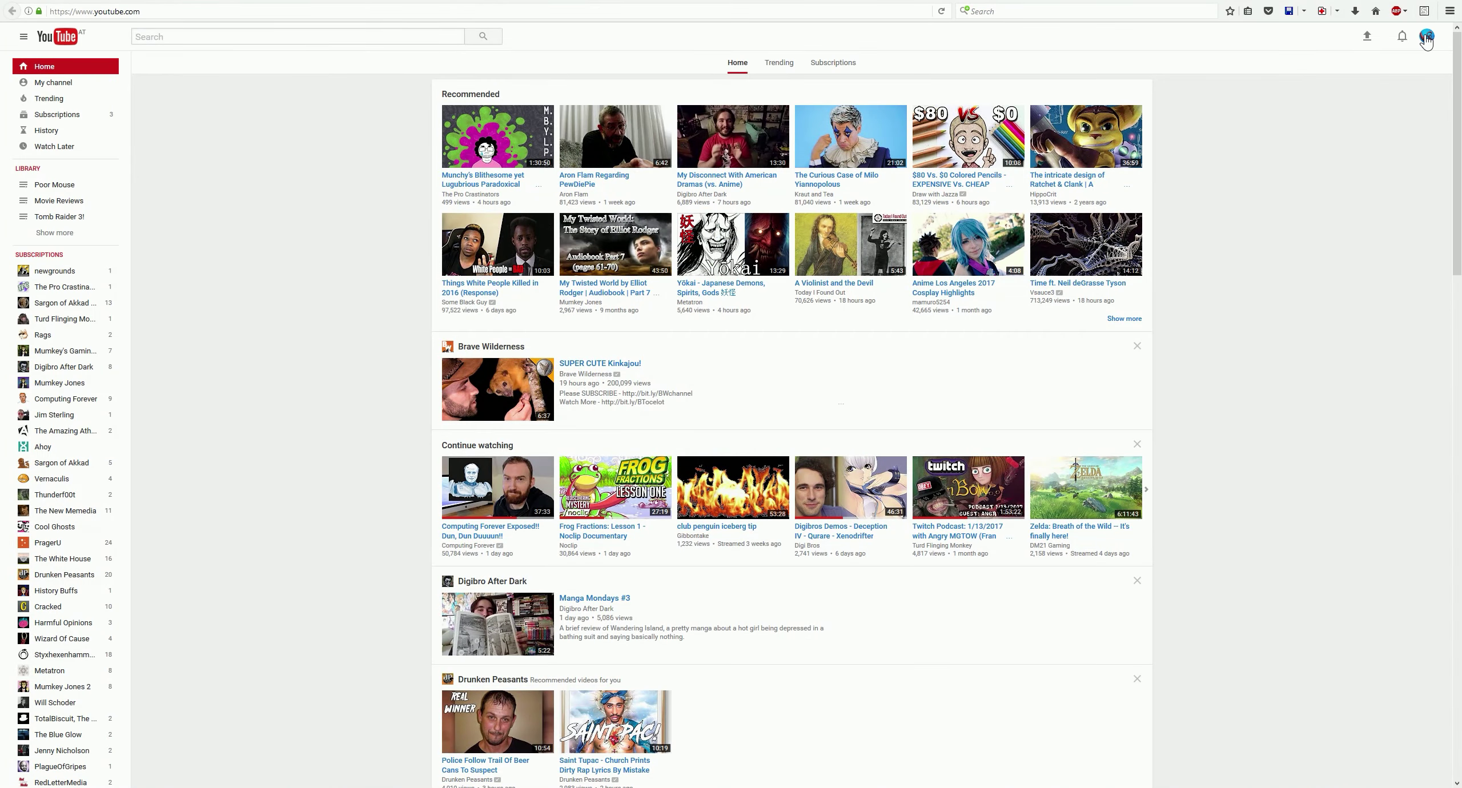
{"action": "left_click", "coordinate": [1427, 36]}
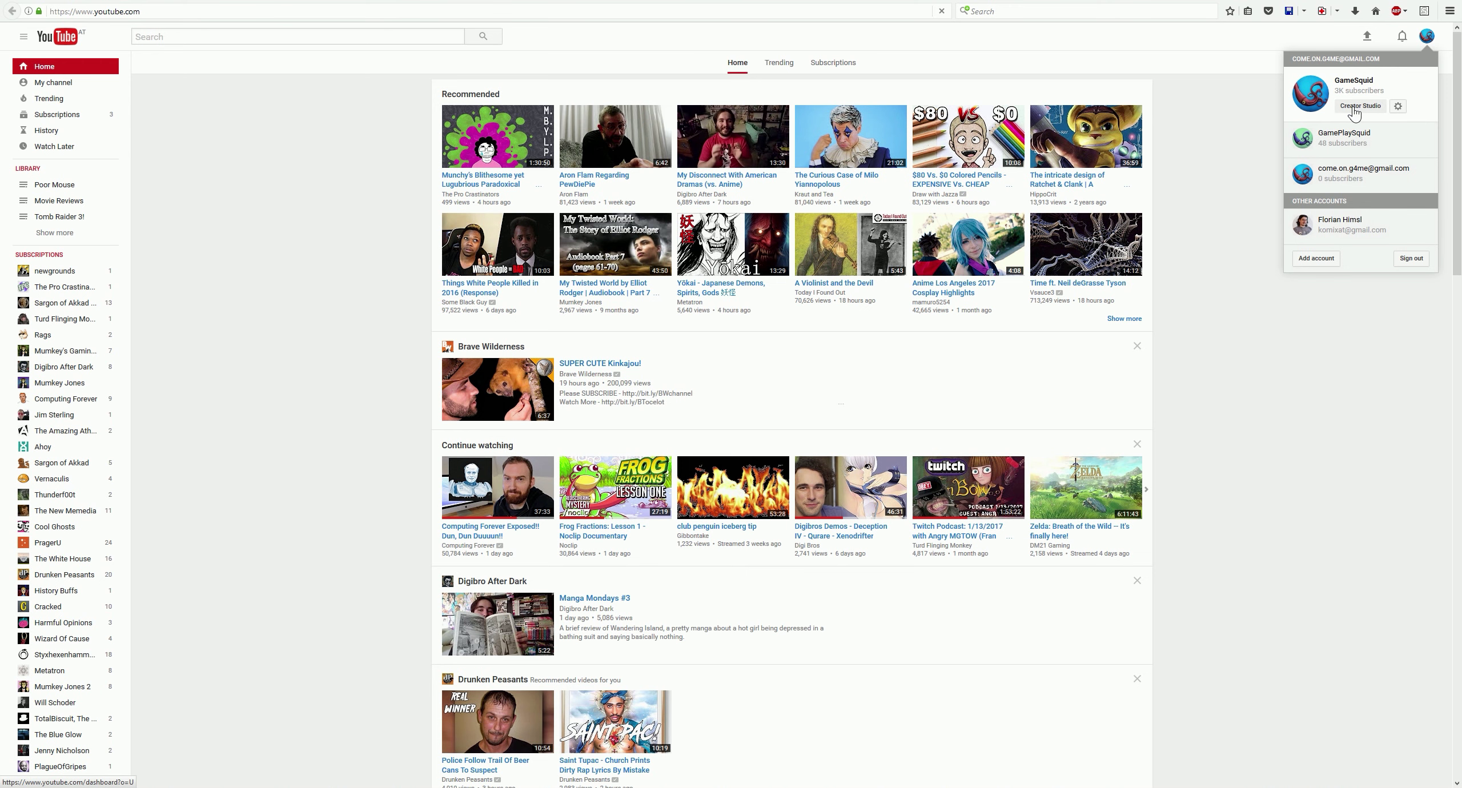
{"action": "left_click", "coordinate": [1354, 113]}
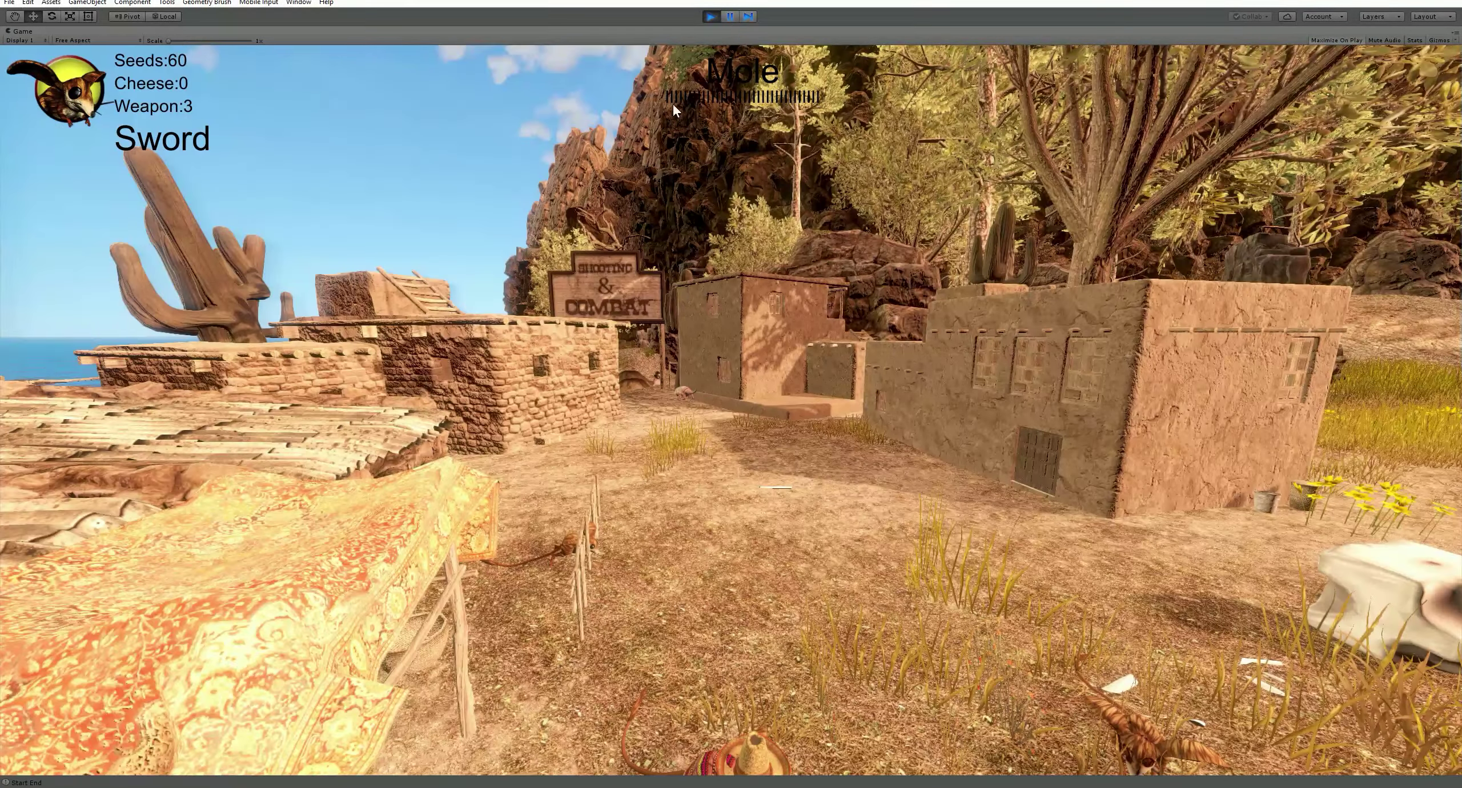
Stop the play test and search Game.cs for occurrences of 'seed'.
{"action": "left_click", "coordinate": [711, 16]}
{"action": "key", "text": "alt+Tab"}
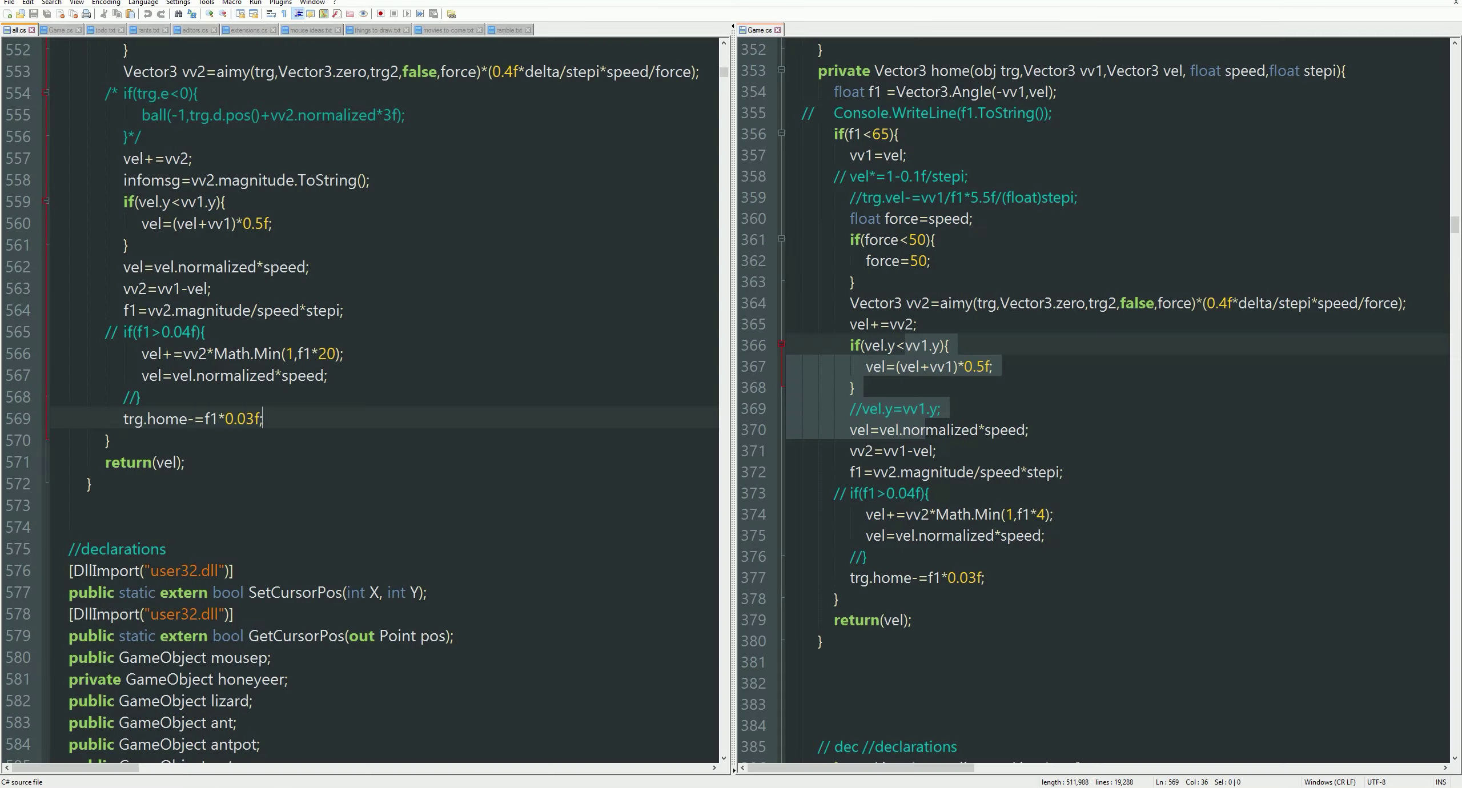
{"action": "left_click", "coordinate": [931, 473]}
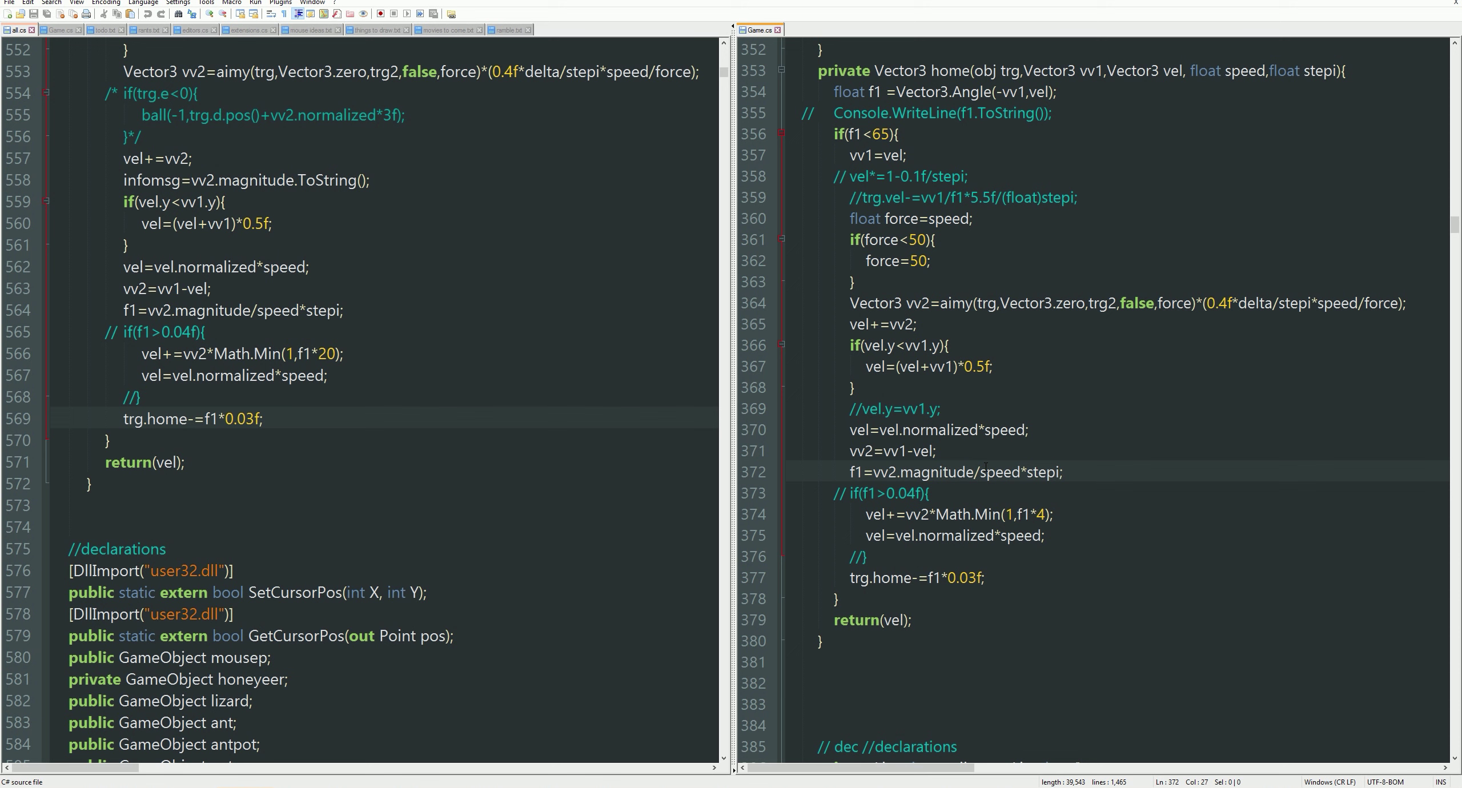
{"action": "key", "text": "ctrl+f"}
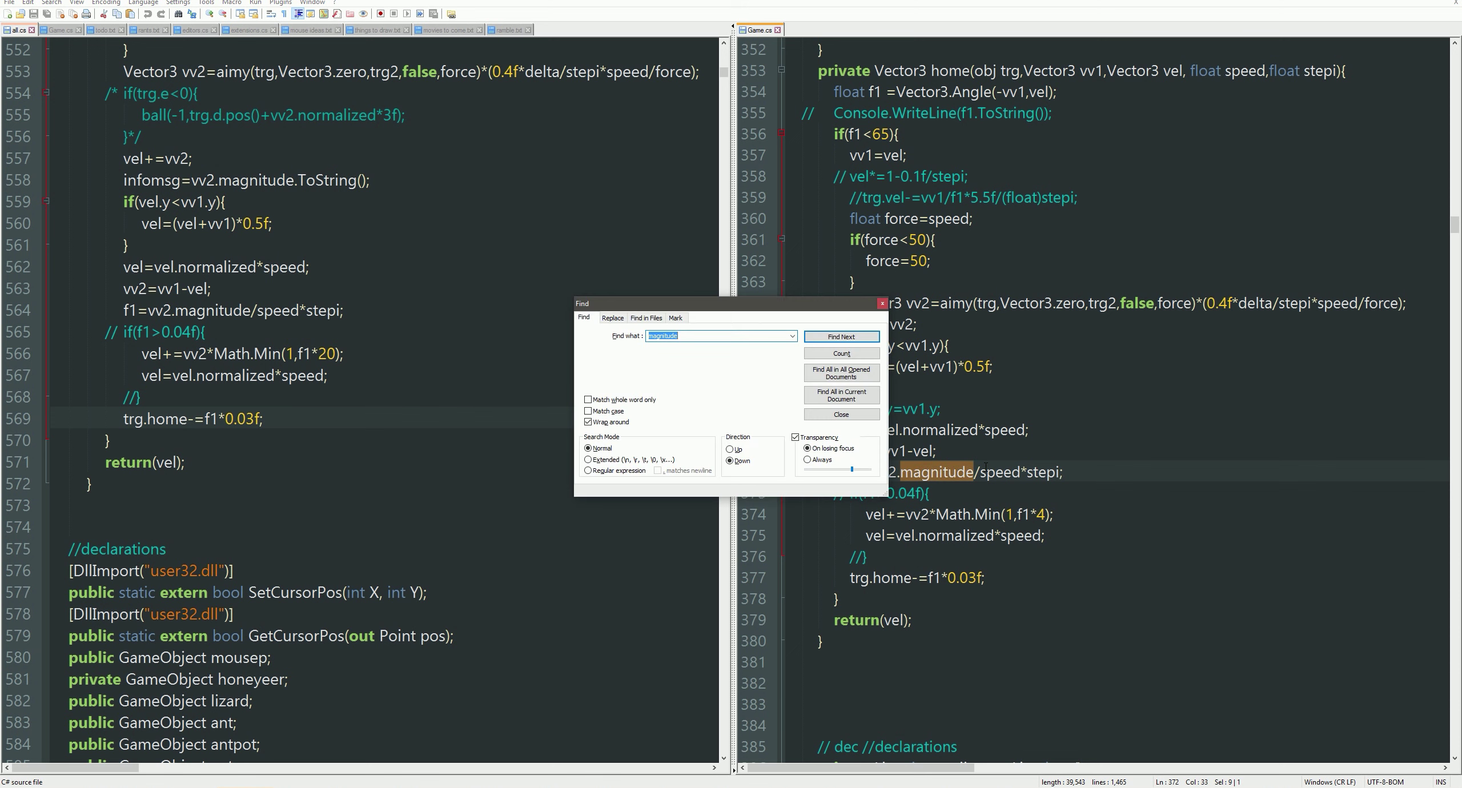
{"action": "type", "text": "seed"}
{"action": "key", "text": "Return"}
{"action": "key", "text": "Escape"}
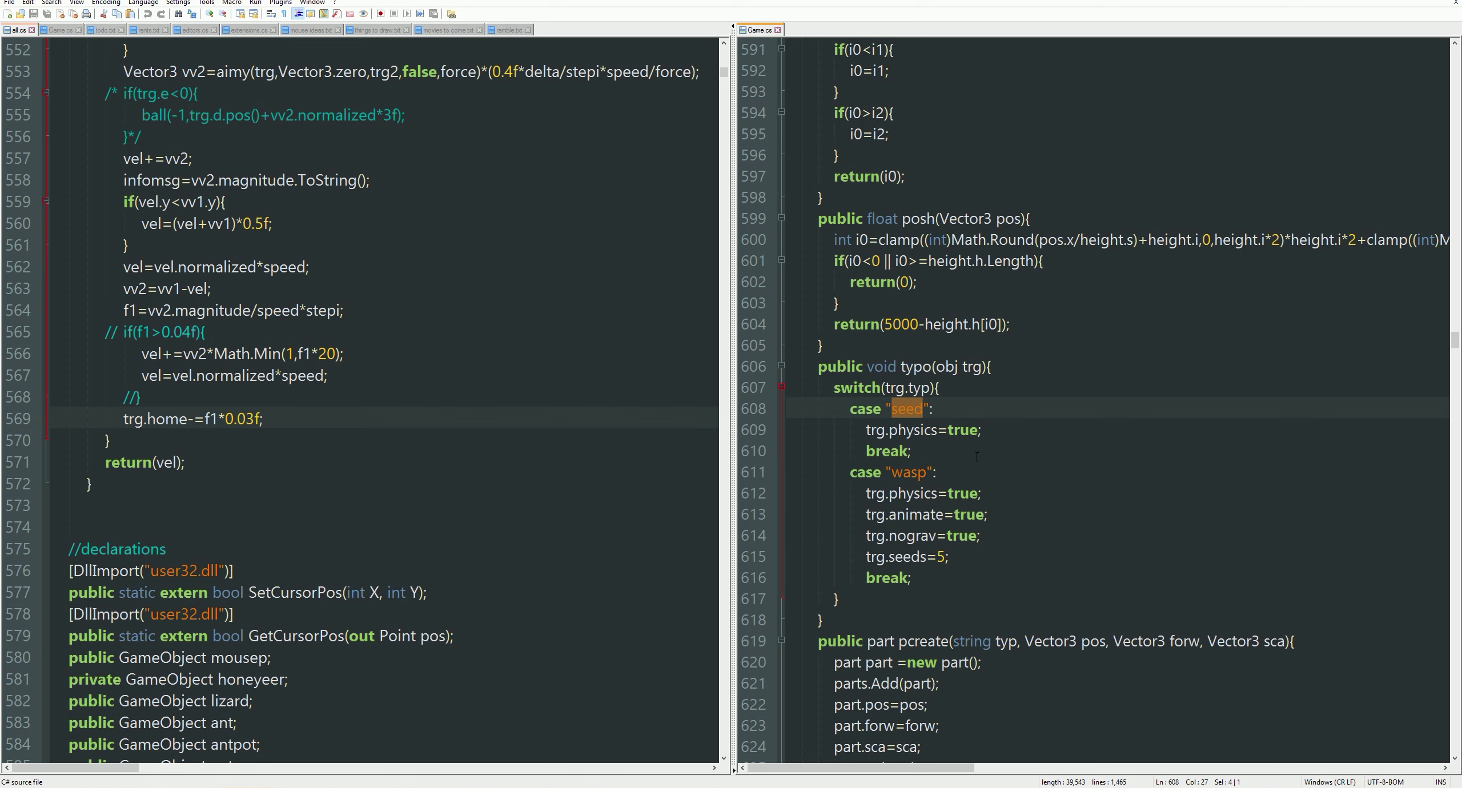
{"action": "left_click", "coordinate": [939, 454]}
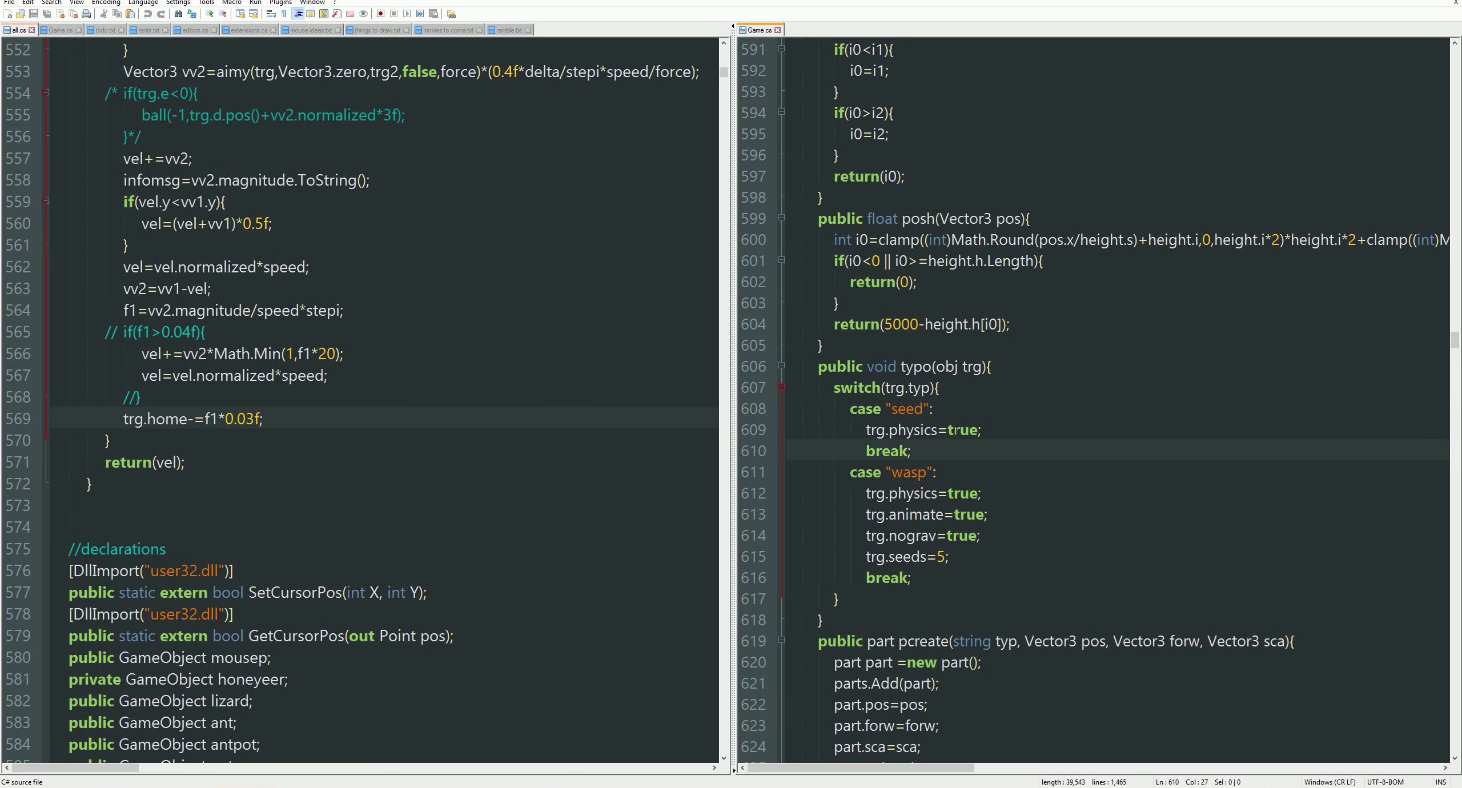
{"action": "key", "text": "ctrl+f"}
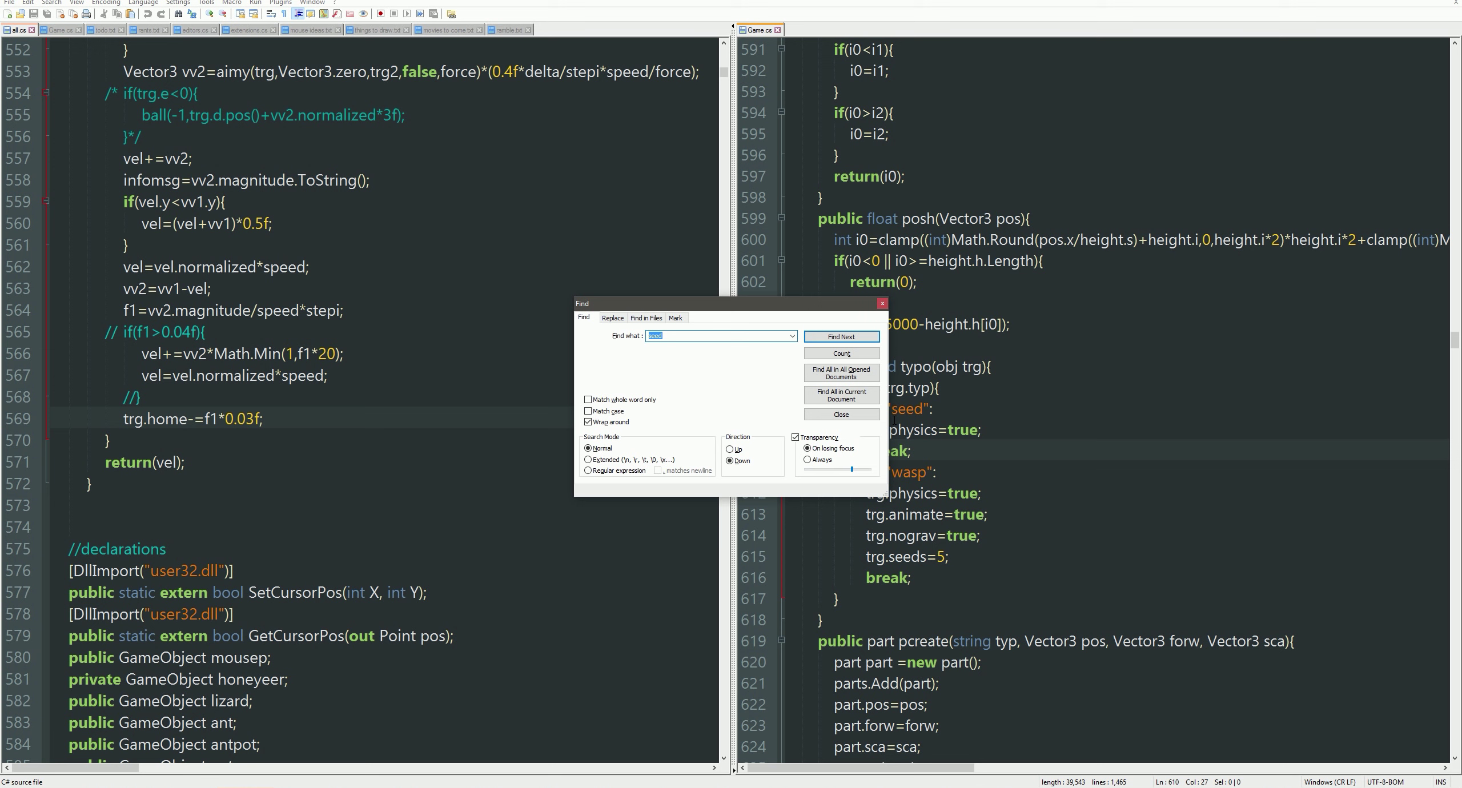
{"action": "key", "text": "Escape"}
{"action": "key", "text": "ctrl+f"}
{"action": "key", "text": "Return"}
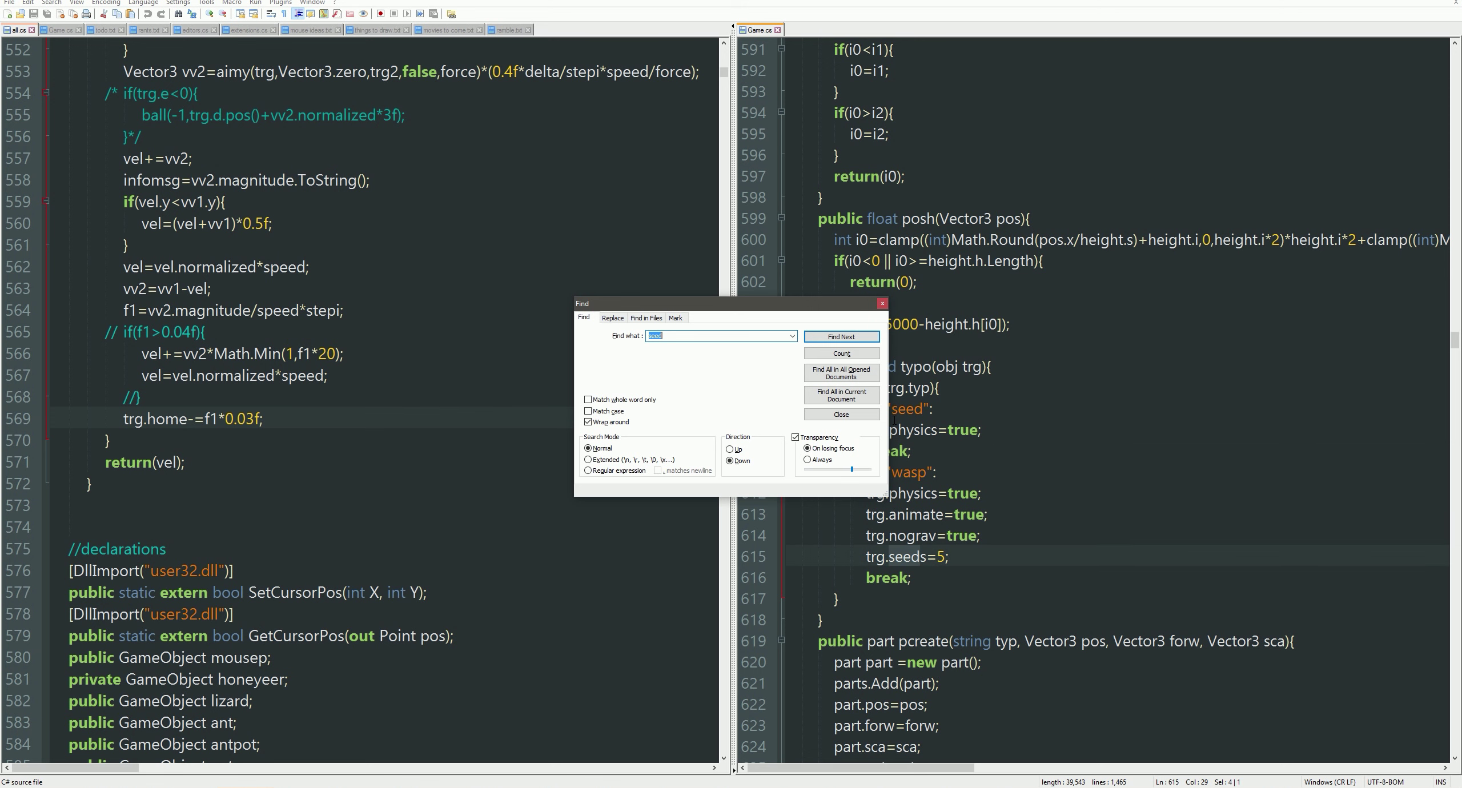
{"action": "type", "text": "typo"}
Search for 'typo' and land on the typo function at line 606.
{"action": "key", "text": "Return"}
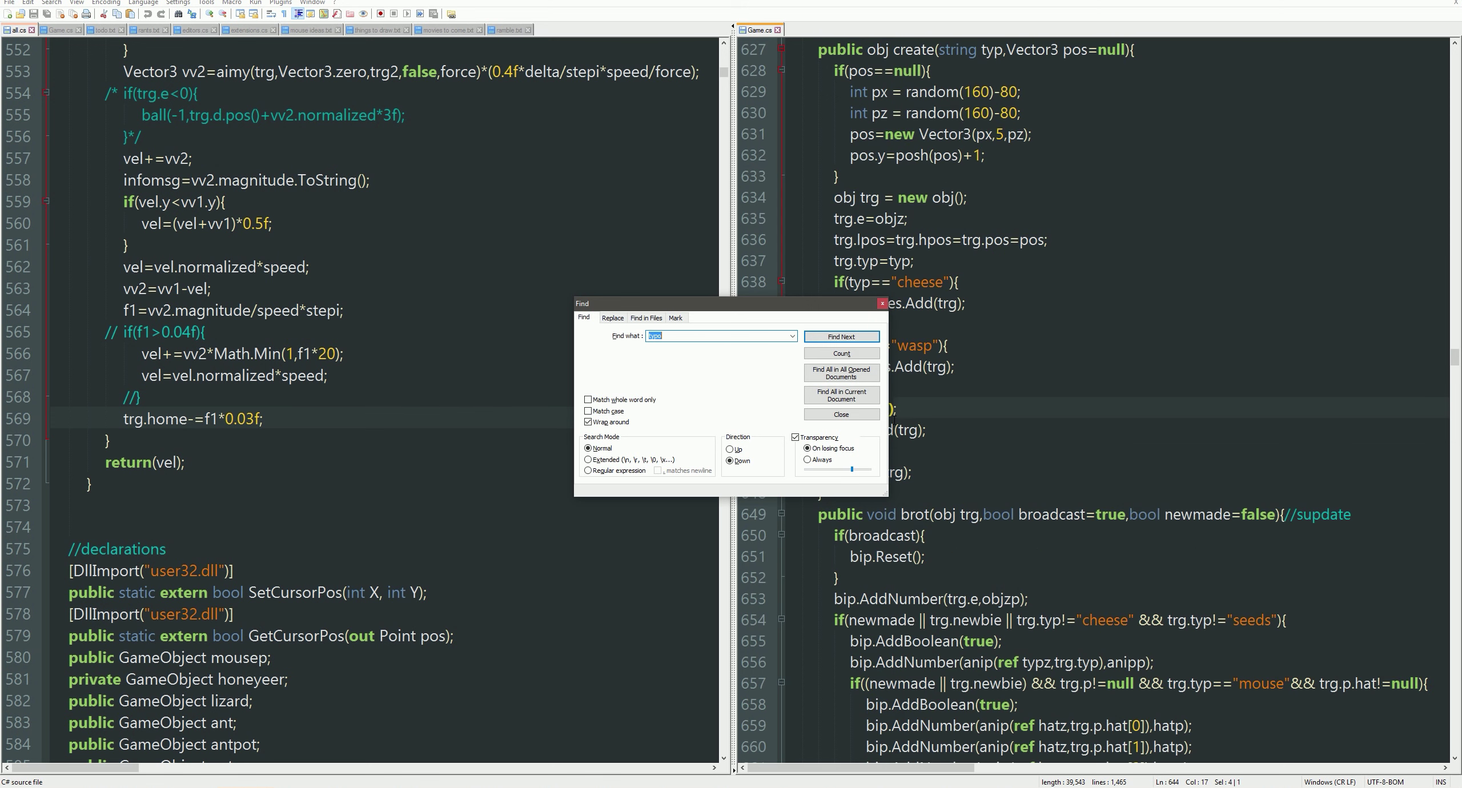
{"action": "key", "text": "Escape"}
{"action": "key", "text": "ctrl+f"}
{"action": "key", "text": "Return"}
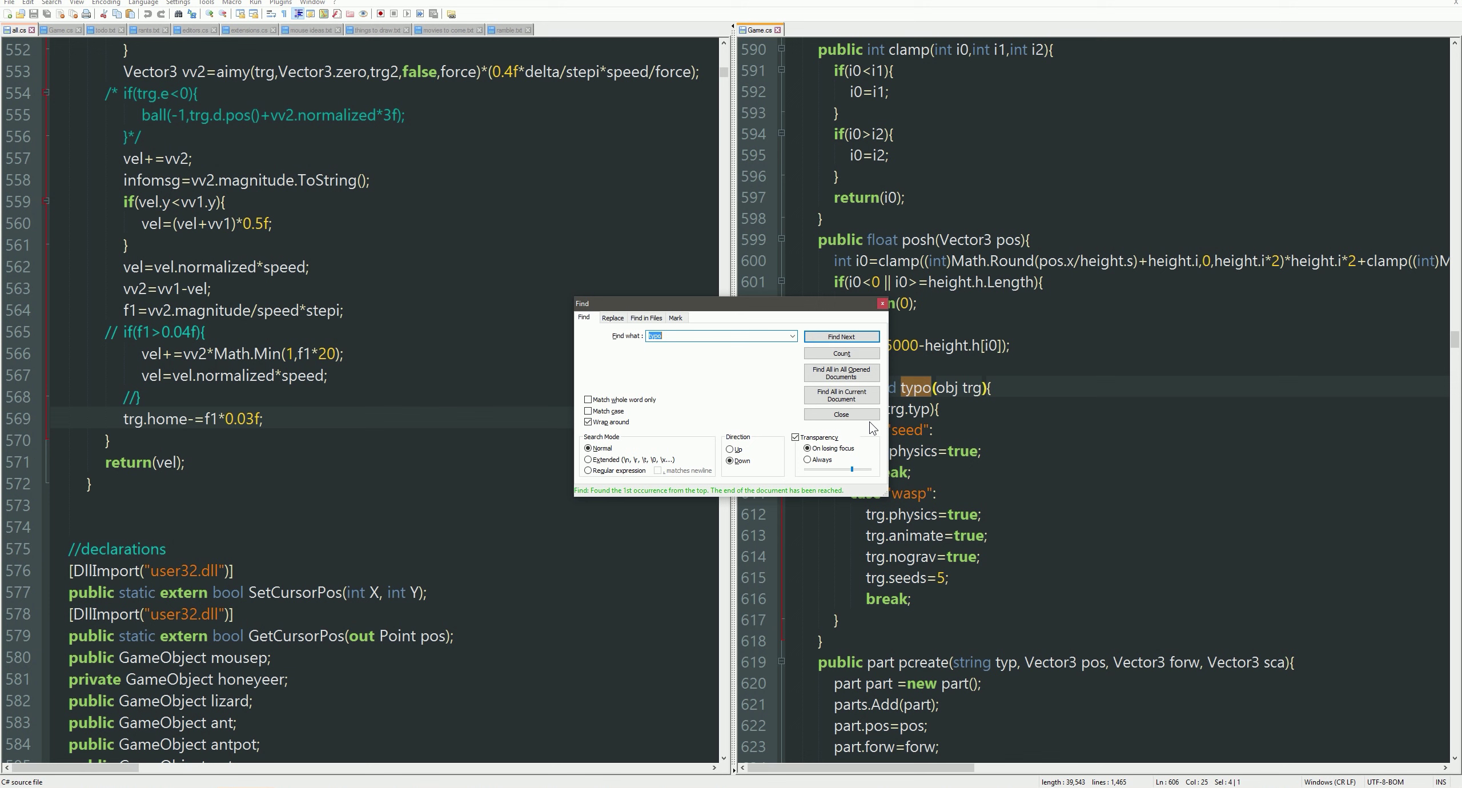
{"action": "key", "text": "Return"}
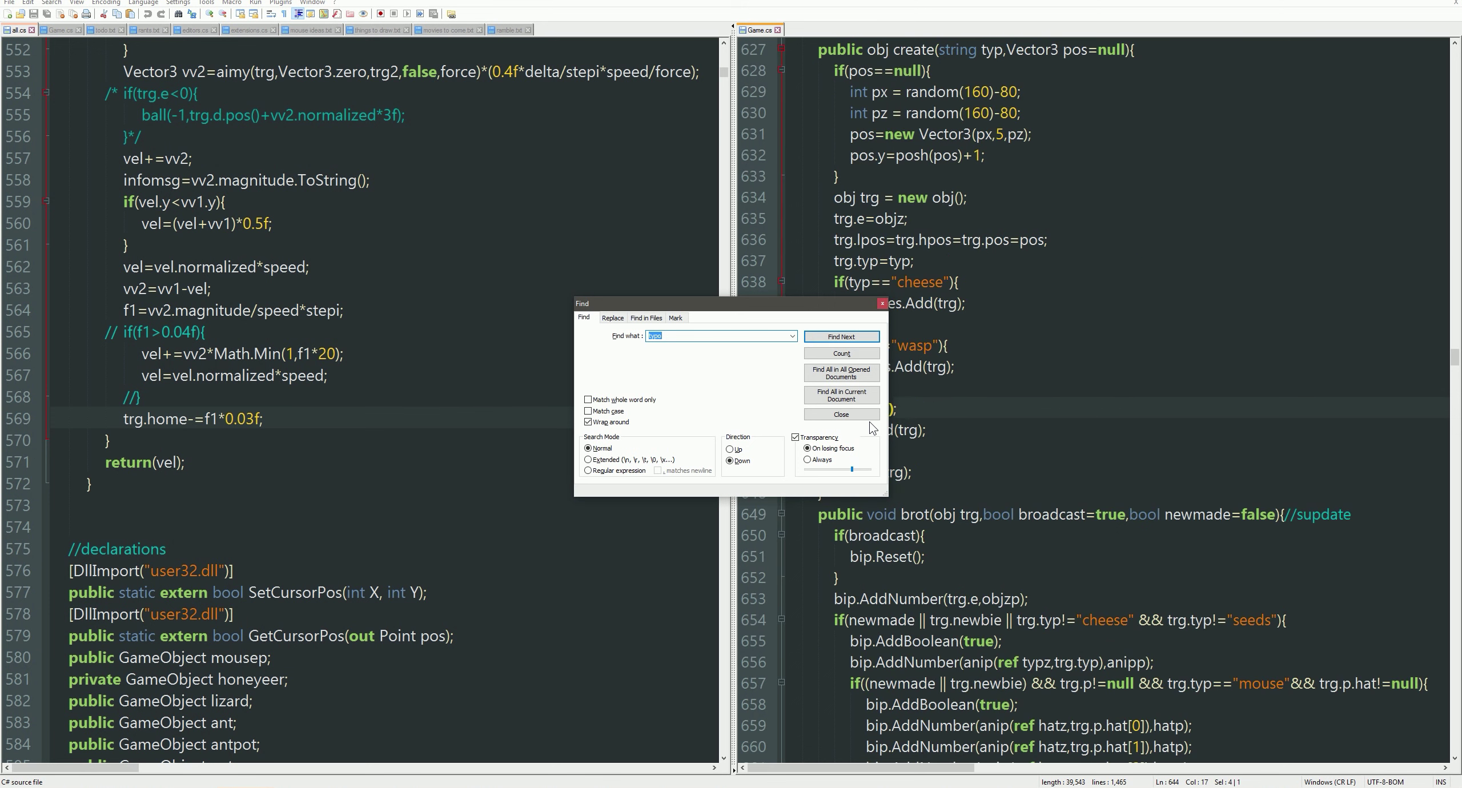
{"action": "key", "text": "Return"}
{"action": "key", "text": "Escape"}
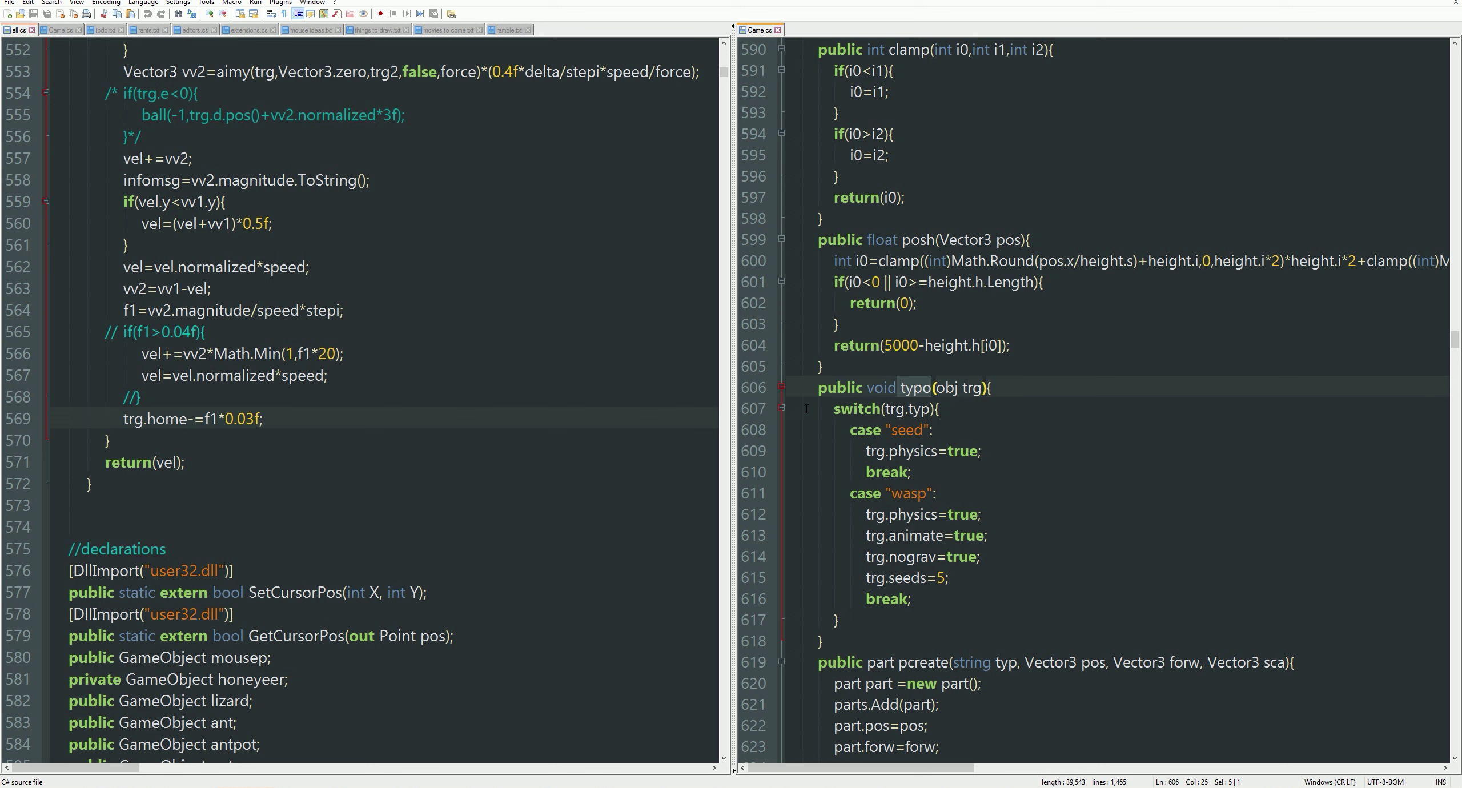
Search all.cs for 'subtypo' to reach the subtypo function.
{"action": "left_click", "coordinate": [221, 223]}
{"action": "double_click", "coordinate": [221, 224]}
{"action": "key", "text": "ctrl+f"}
{"action": "type", "text": "typo"}
{"action": "key", "text": "Return"}
{"action": "key", "text": "Escape"}
{"action": "scroll", "coordinate": [303, 188], "scroll_direction": "down", "scroll_amount": 3}
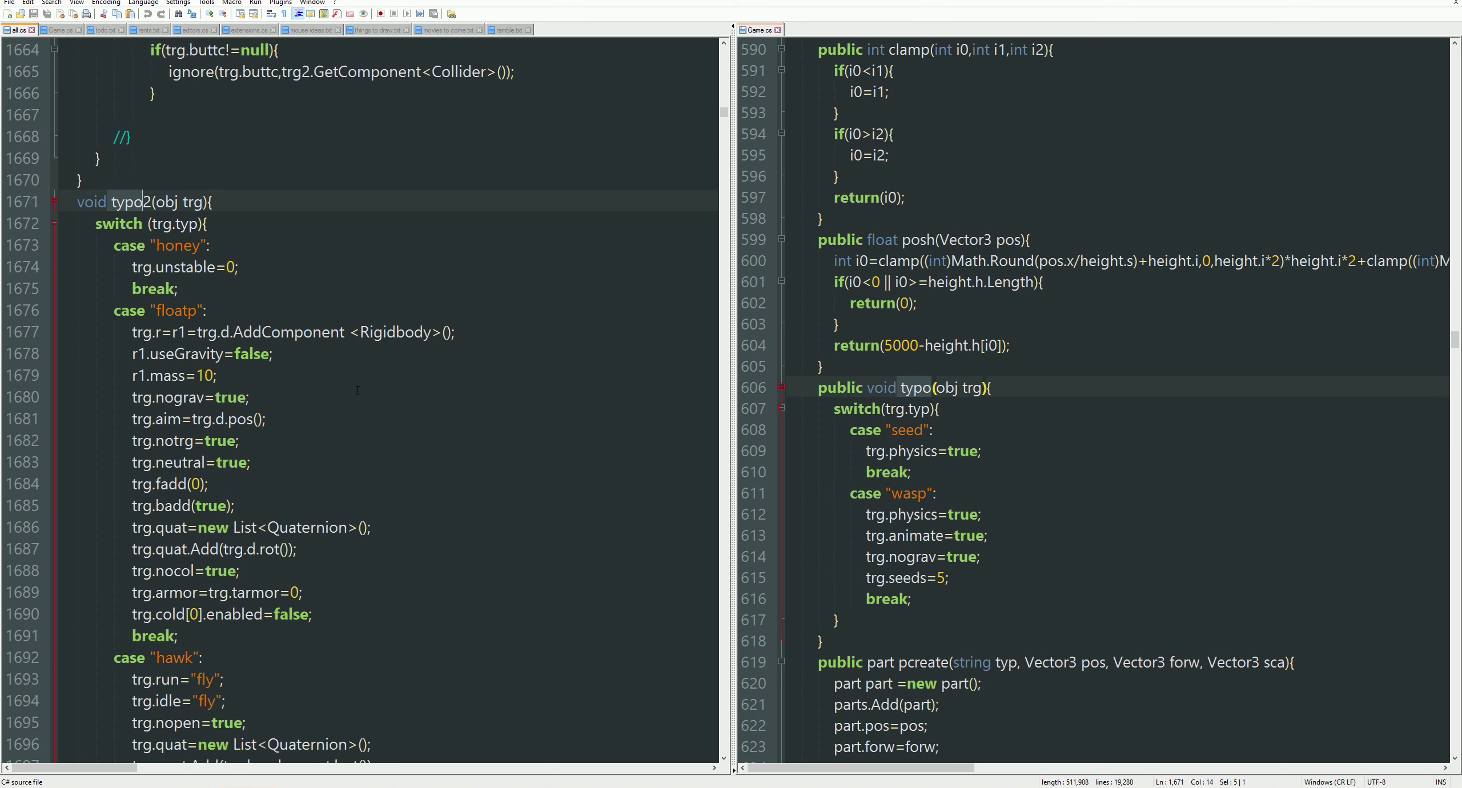
{"action": "scroll", "coordinate": [303, 189], "scroll_direction": "down", "scroll_amount": 2}
{"action": "scroll", "coordinate": [339, 381], "scroll_direction": "up", "scroll_amount": 3}
{"action": "scroll", "coordinate": [340, 381], "scroll_direction": "up", "scroll_amount": 1}
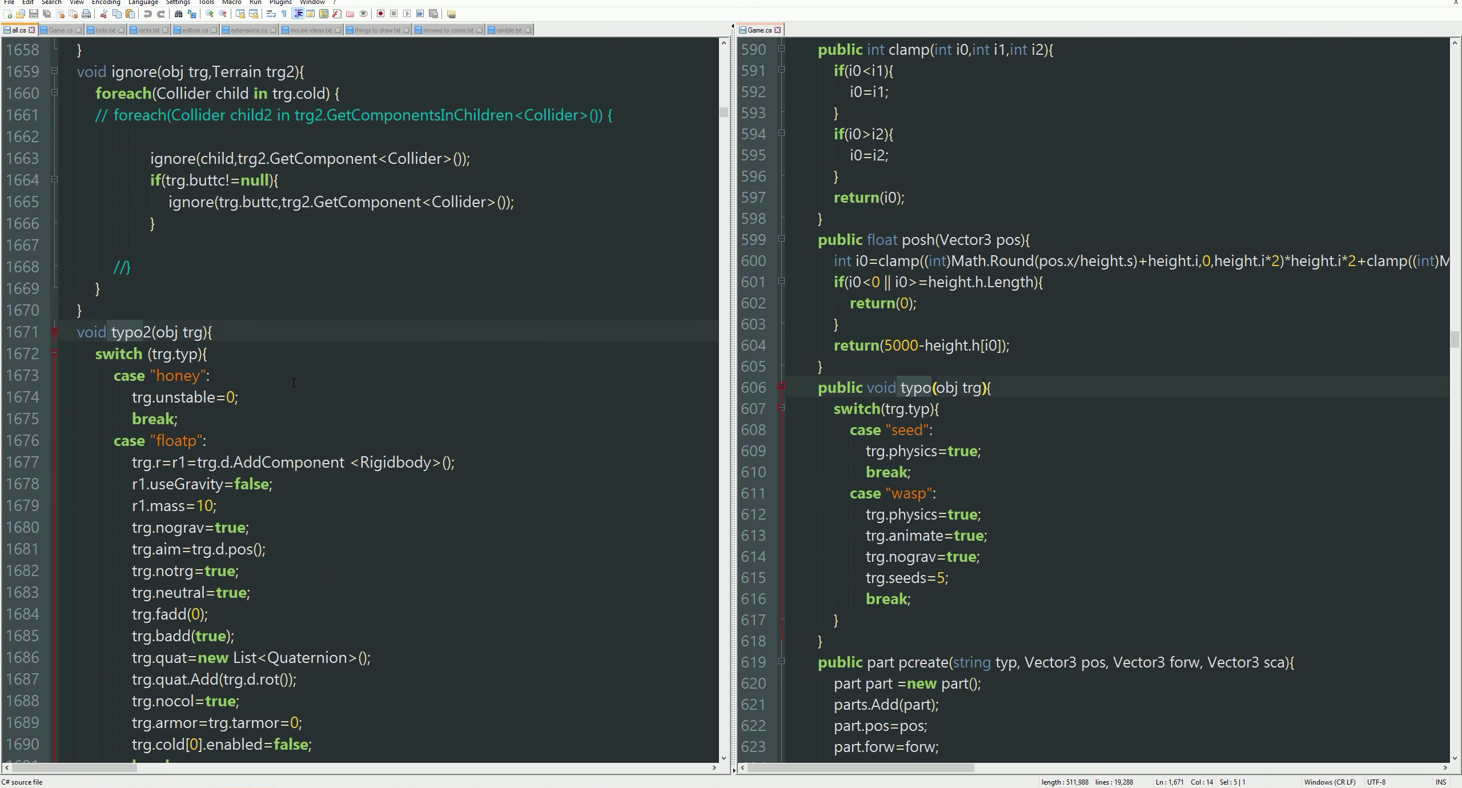
{"action": "key", "text": "ctrl+f"}
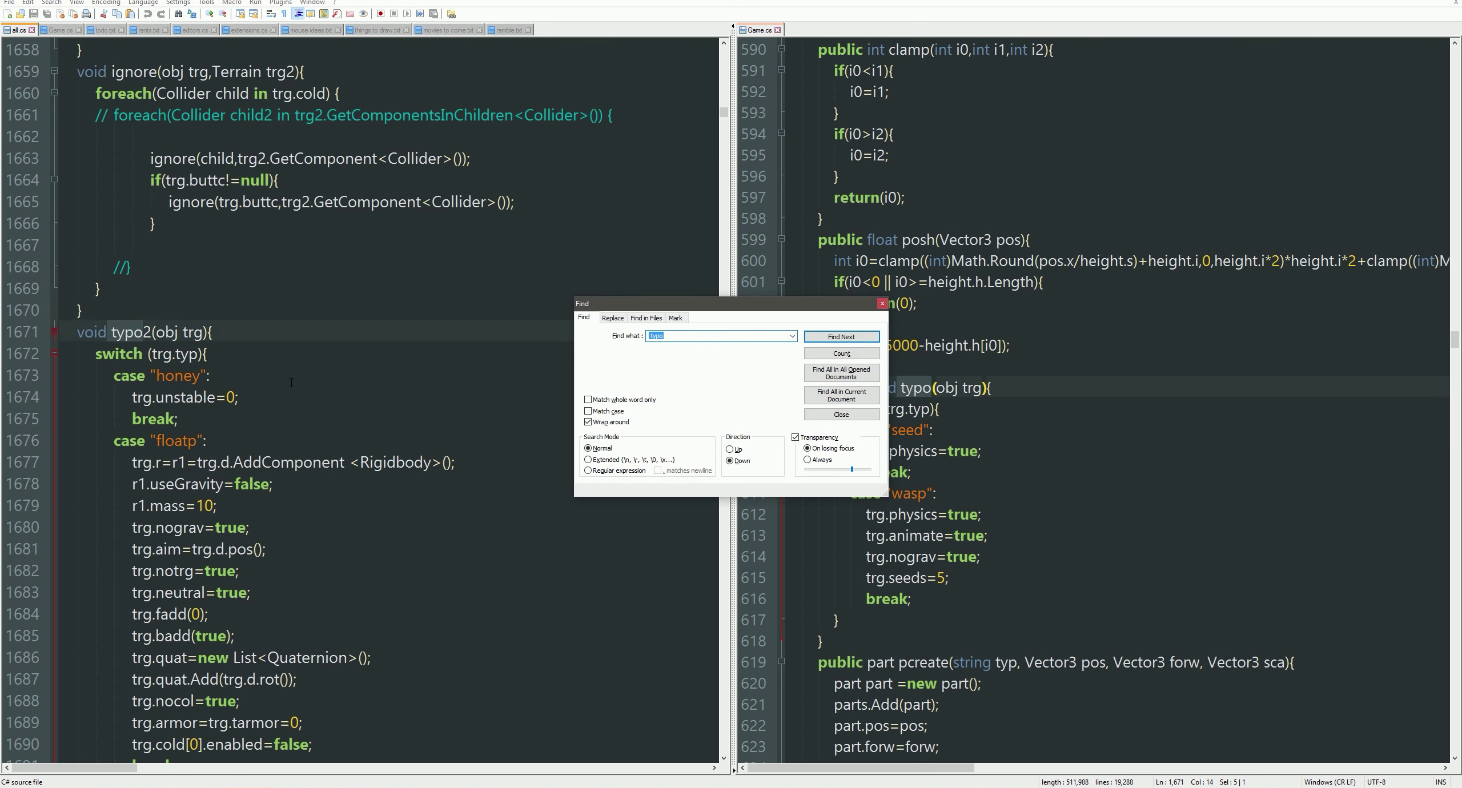
{"action": "key", "text": "Return"}
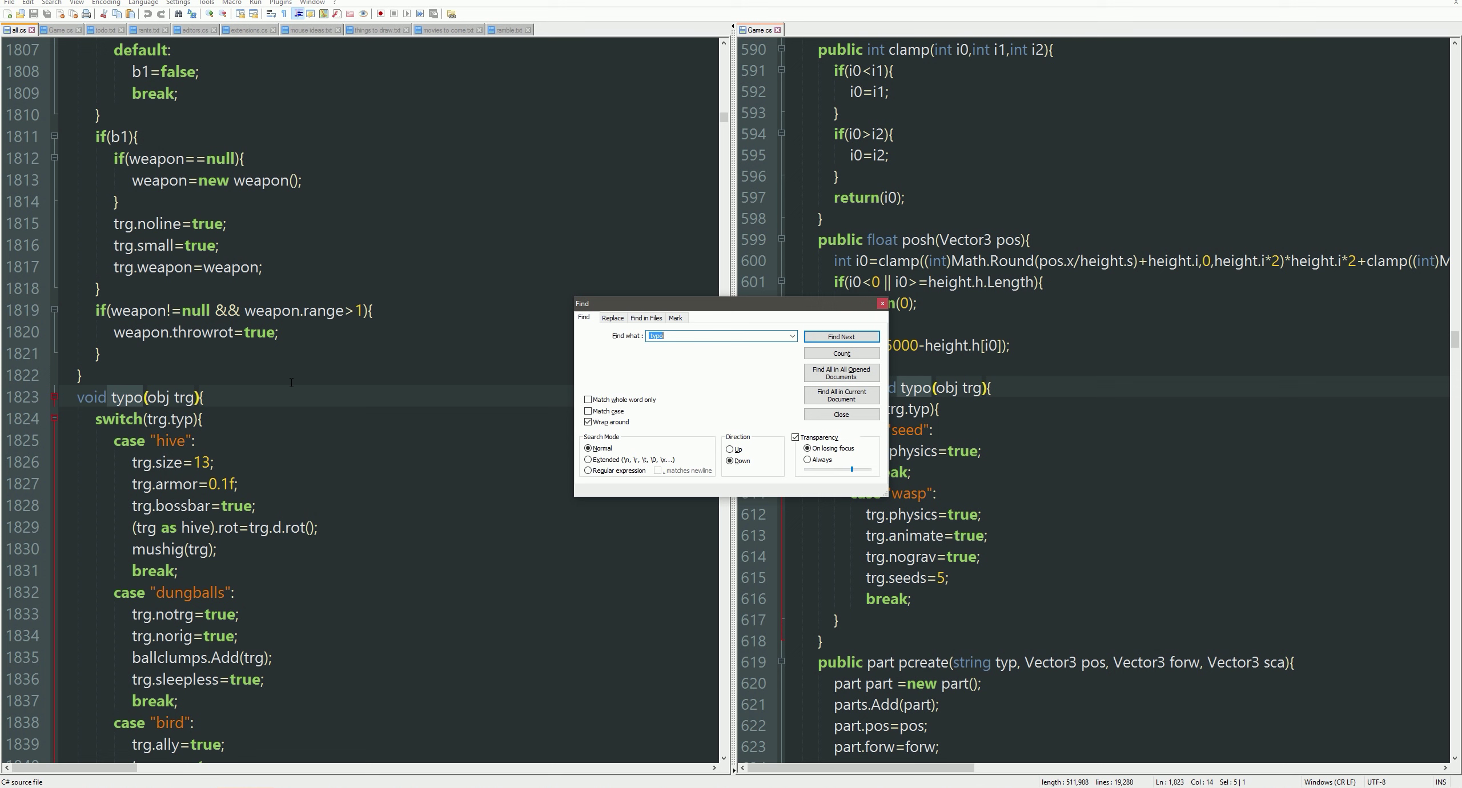
{"action": "key", "text": "Left"}
{"action": "type", "text": "sub"}
{"action": "key", "text": "Return"}
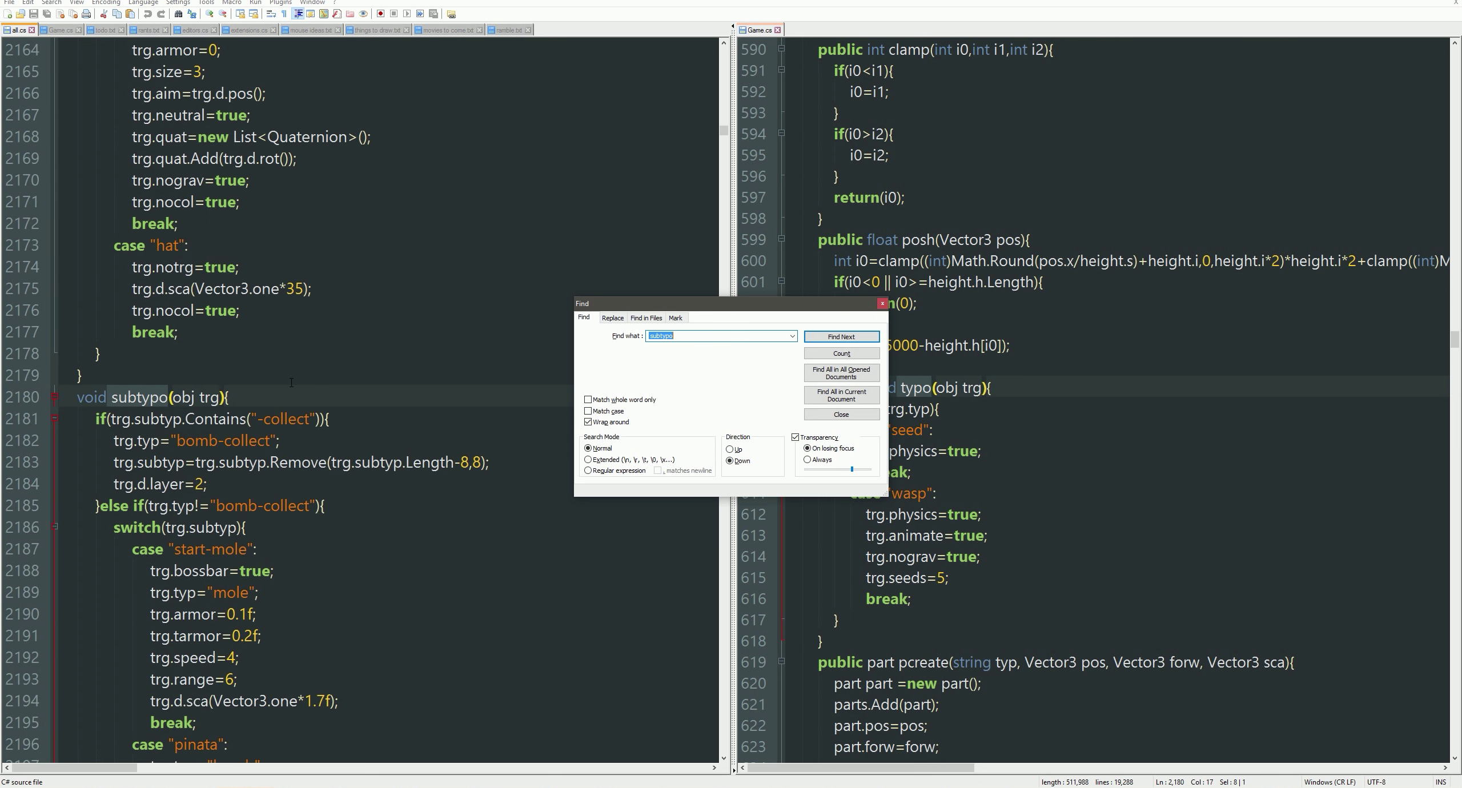
{"action": "key", "text": "Escape"}
{"action": "scroll", "coordinate": [312, 384], "scroll_direction": "down", "scroll_amount": 3}
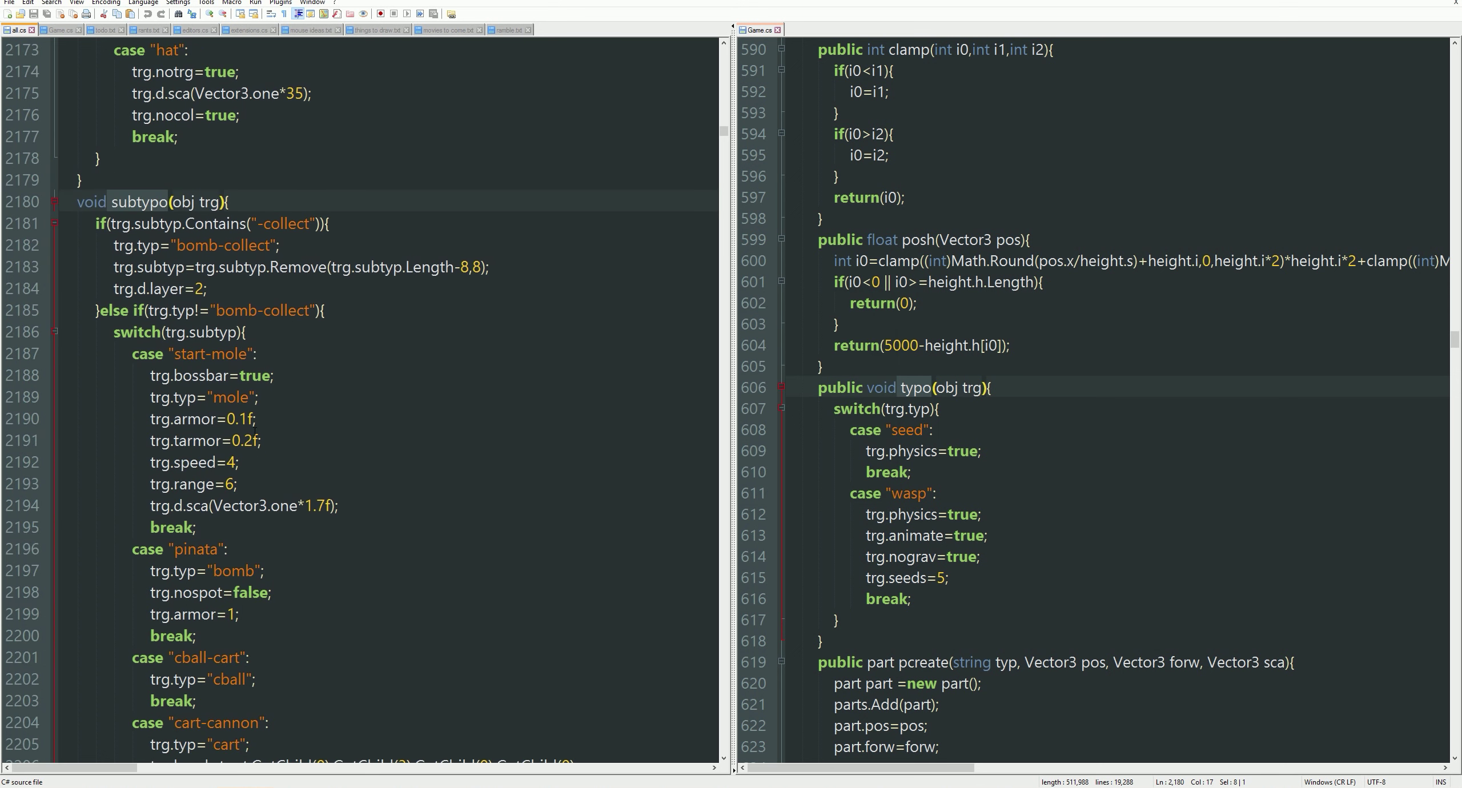
Add case "nut": trg.typ="seed"; break; under switch(trg.subtyp).
{"action": "left_click", "coordinate": [272, 331]}
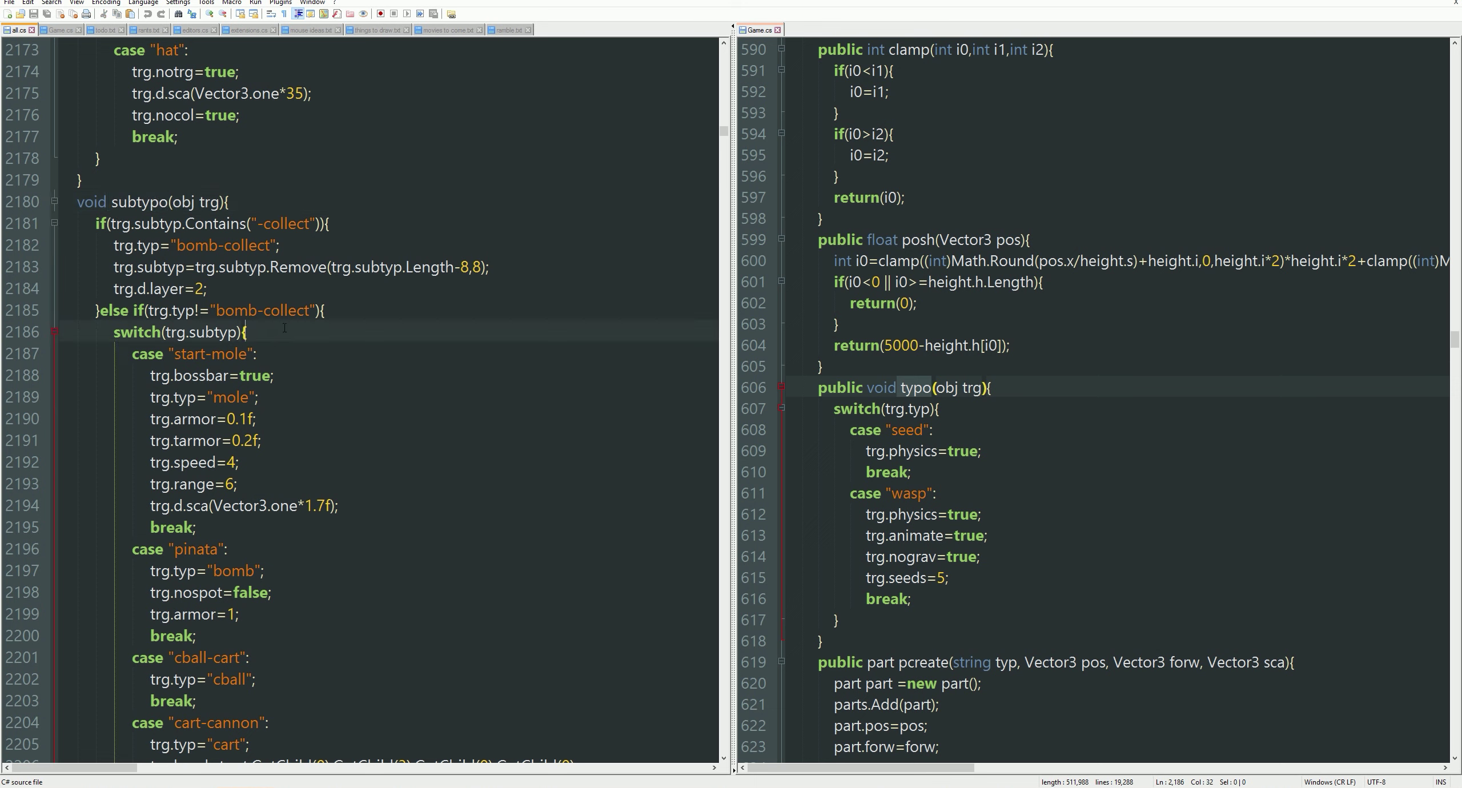
{"action": "key", "text": "End"}
{"action": "key", "text": "Return"}
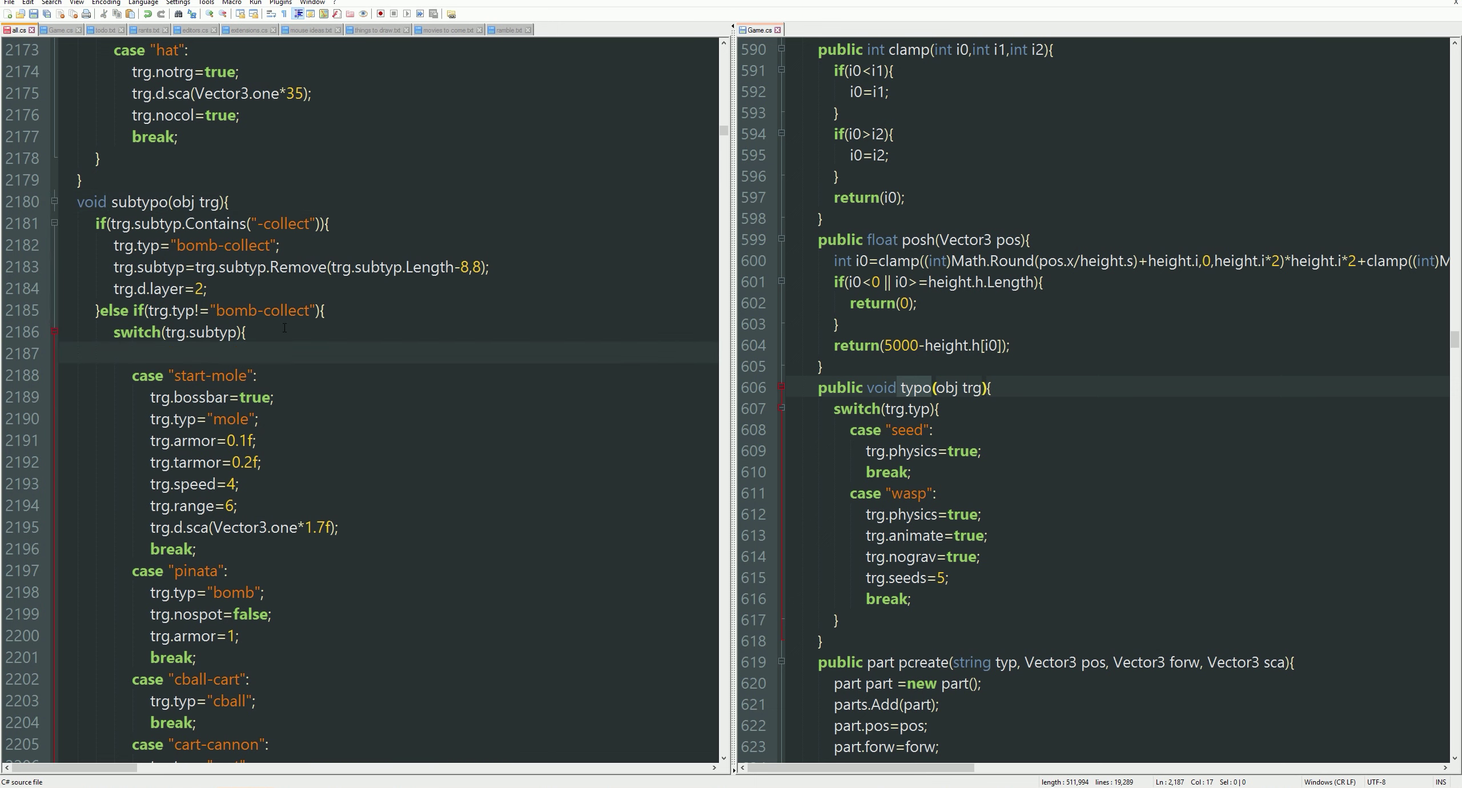
{"action": "type", "text": "case"}
{"action": "type", "text": " nut\""}
{"action": "key", "text": "Left"}
{"action": "key", "text": "Left"}
{"action": "type", "text": "\""}
{"action": "type", "text": ":"}
{"action": "key", "text": "Return"}
{"action": "type", "text": "break;"}
{"action": "key", "text": "Down"}
{"action": "key", "text": "Up"}
{"action": "key", "text": "Home"}
{"action": "key", "text": "Tab"}
{"action": "key", "text": "Up"}
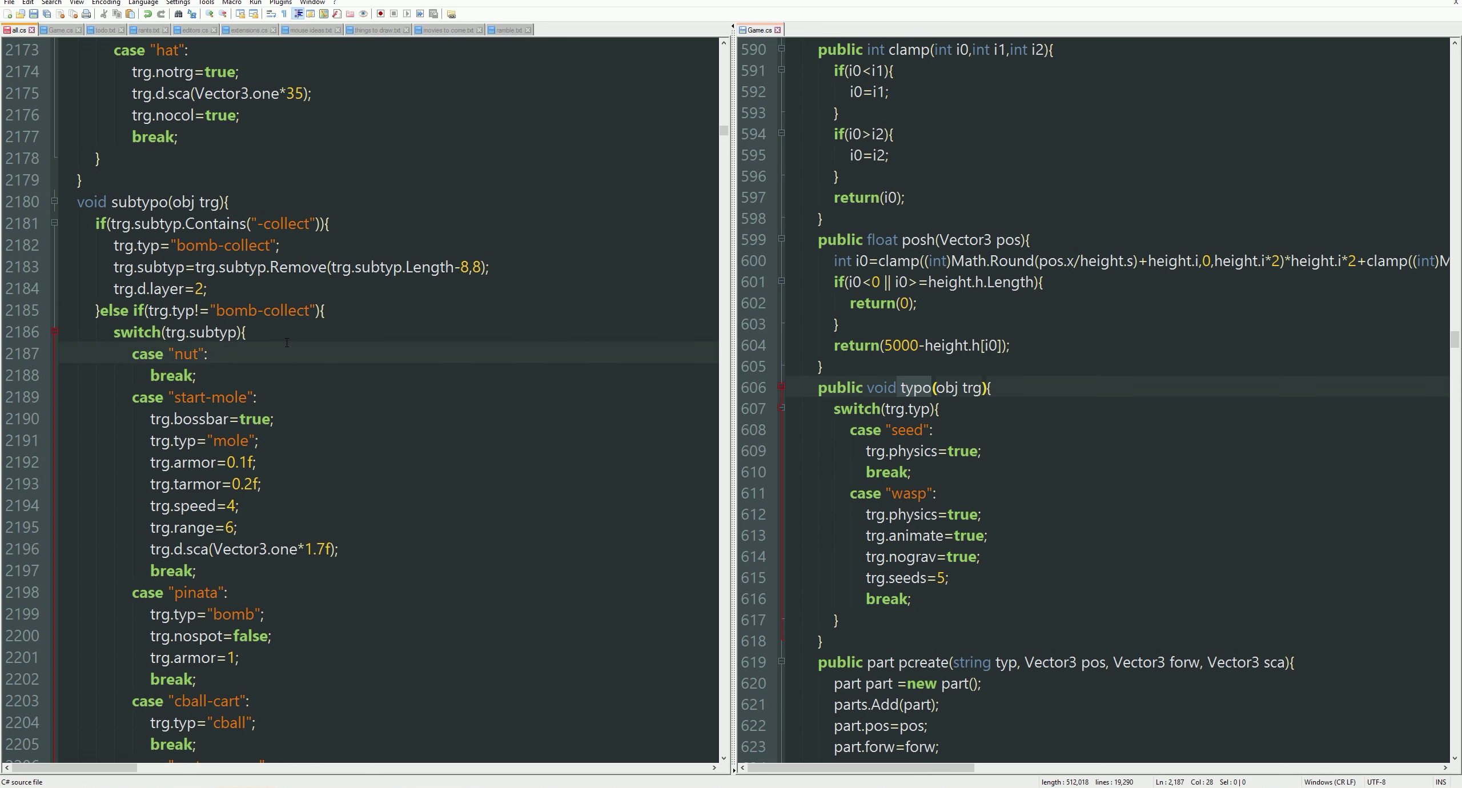
{"action": "key", "text": "Return"}
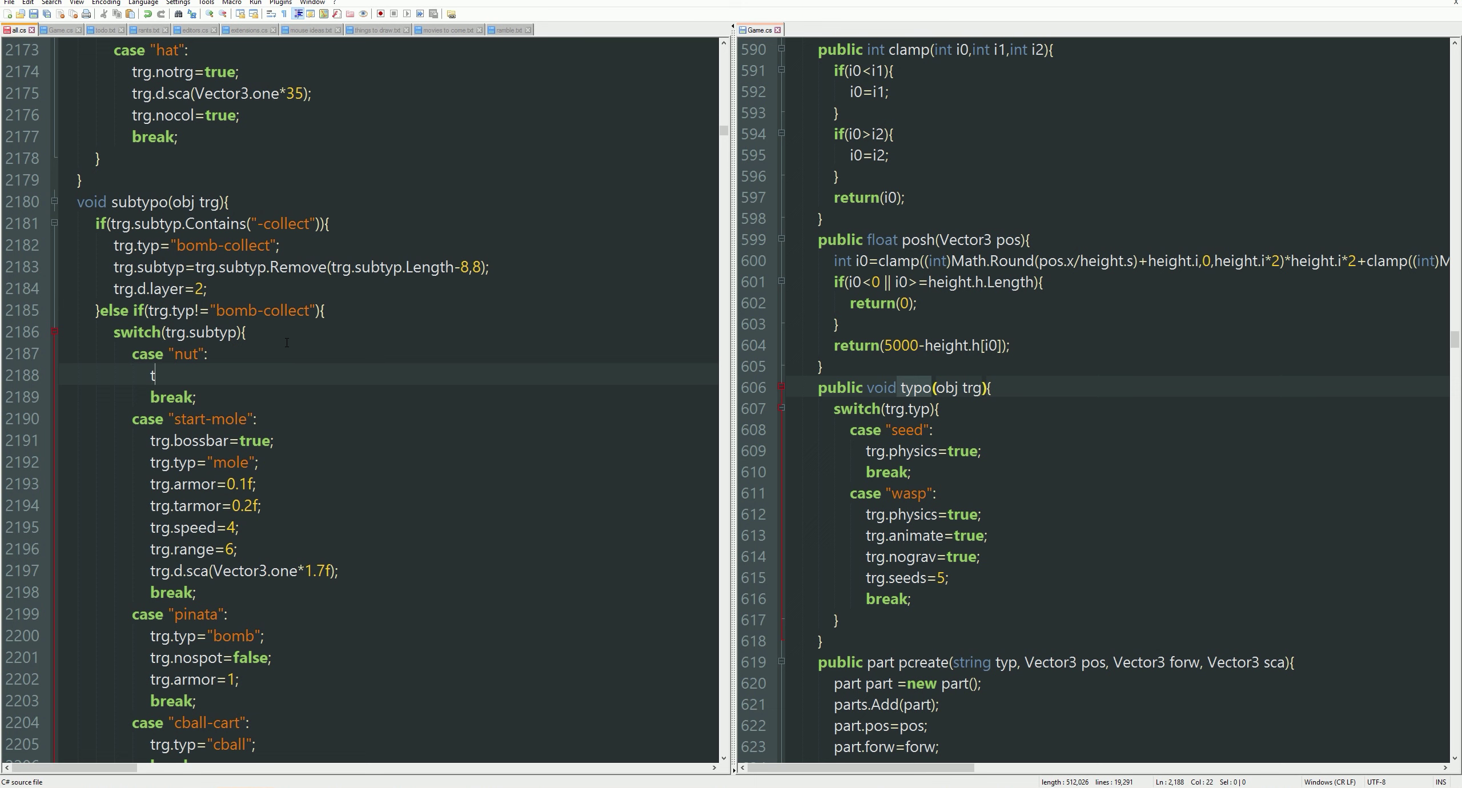
{"action": "type", "text": "trg.typ=\"\""}
{"action": "key", "text": "Left"}
{"action": "type", "text": "seed\""}
{"action": "type", "text": ";"}
Run the Unity scene in Play mode to test the nut-to-seed change, then exit with Ctrl+P.
{"action": "key", "text": "alt+Tab"}
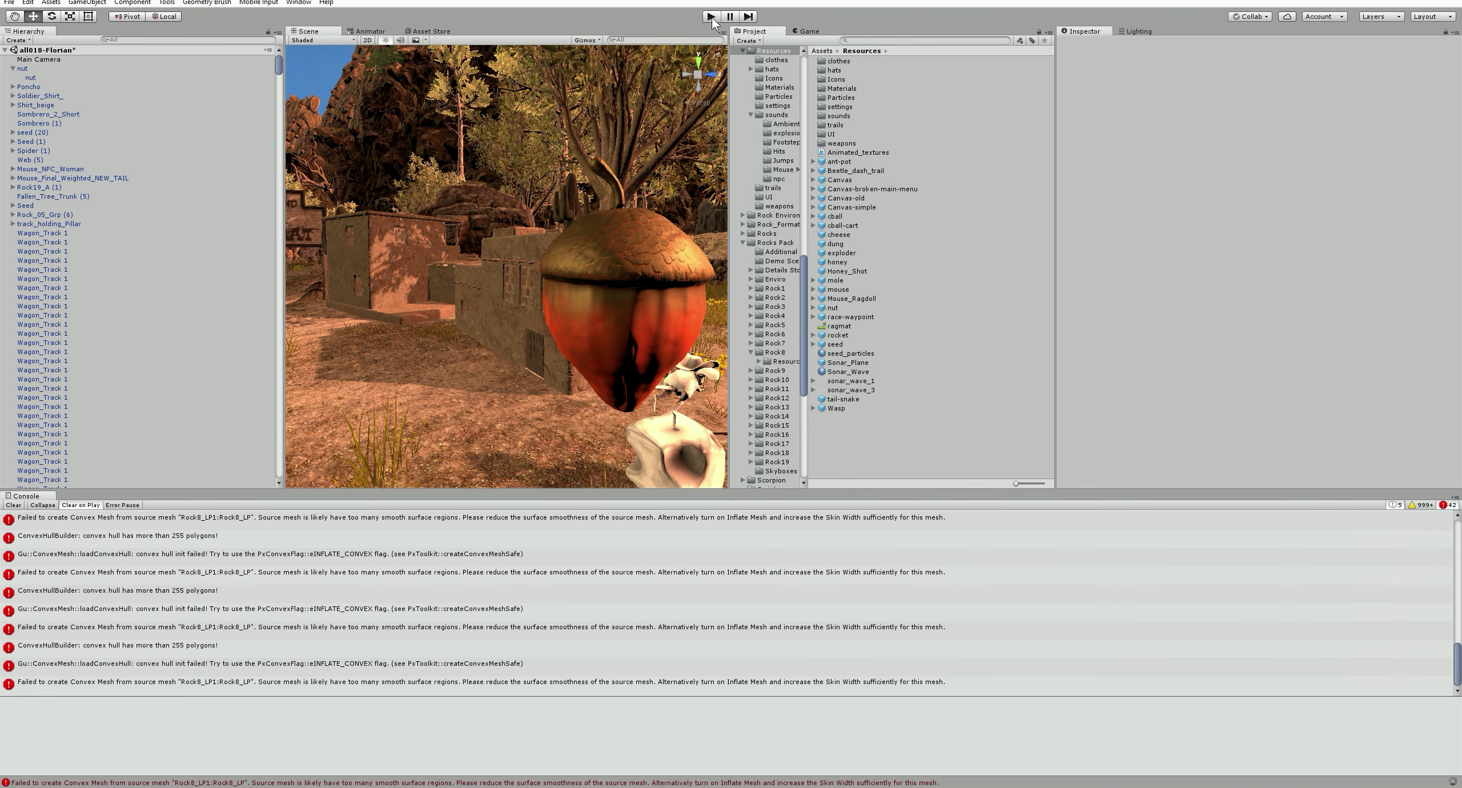
{"action": "left_click", "coordinate": [711, 16]}
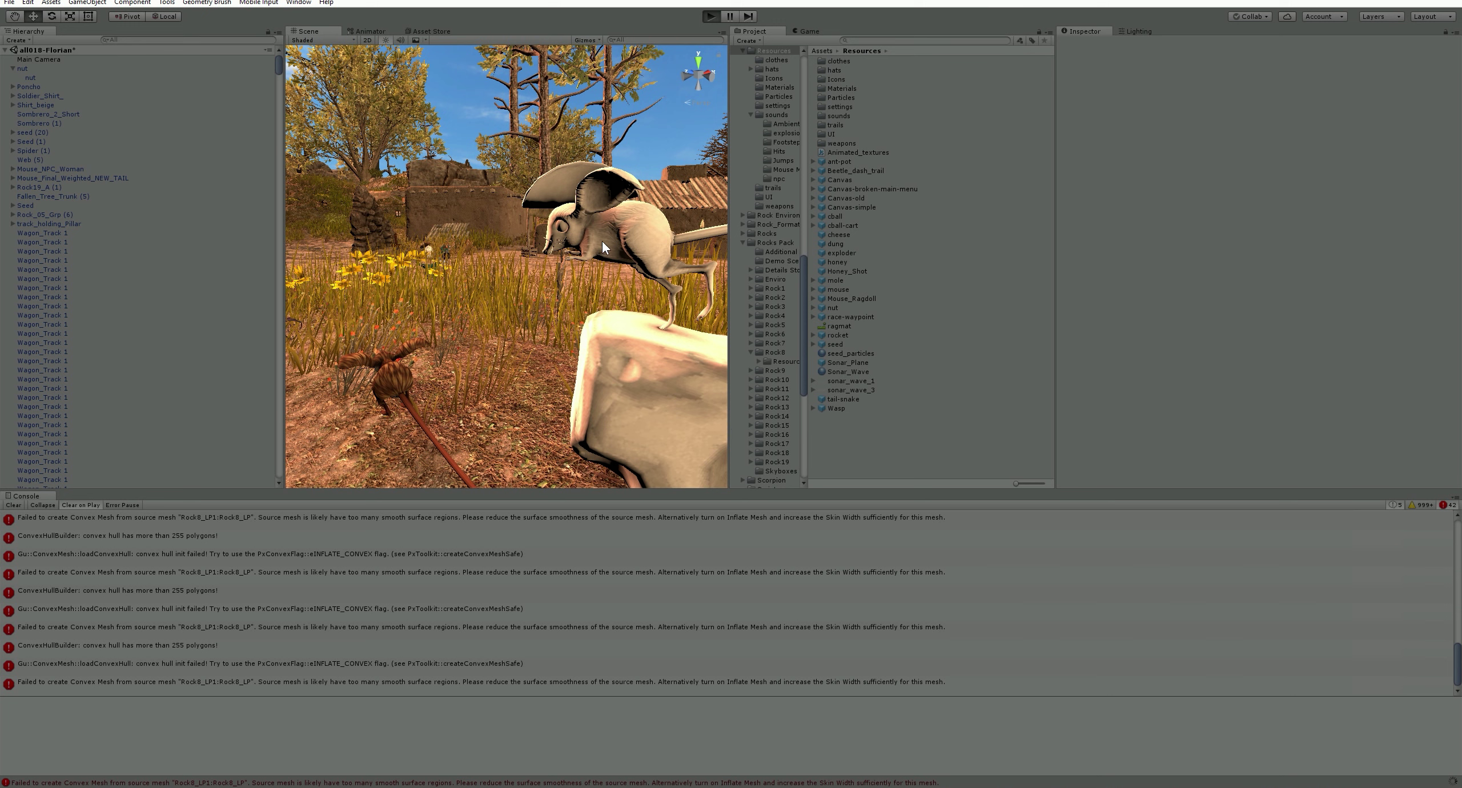
{"action": "key", "text": "ctrl+p"}
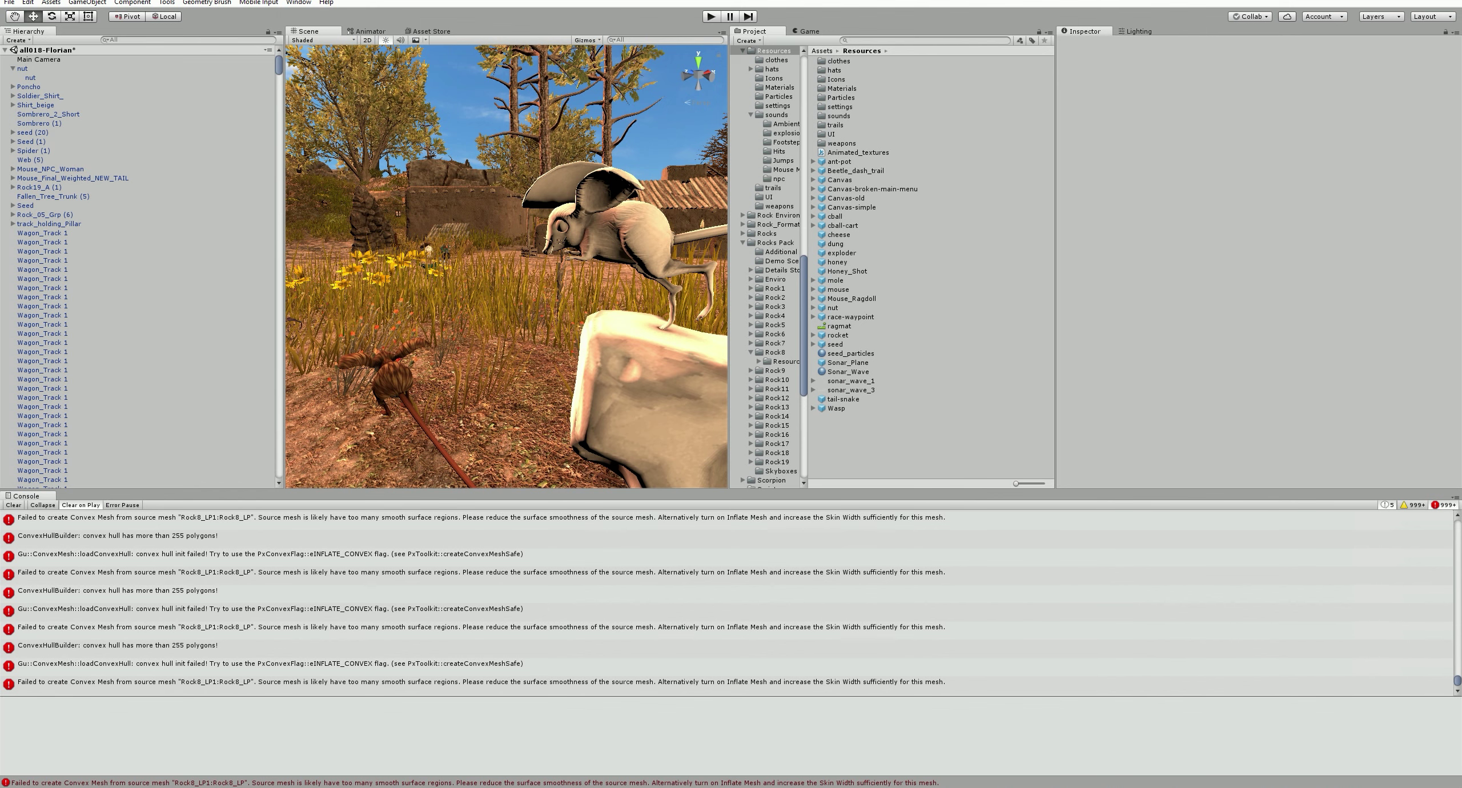
{"action": "key", "text": "alt+Tab"}
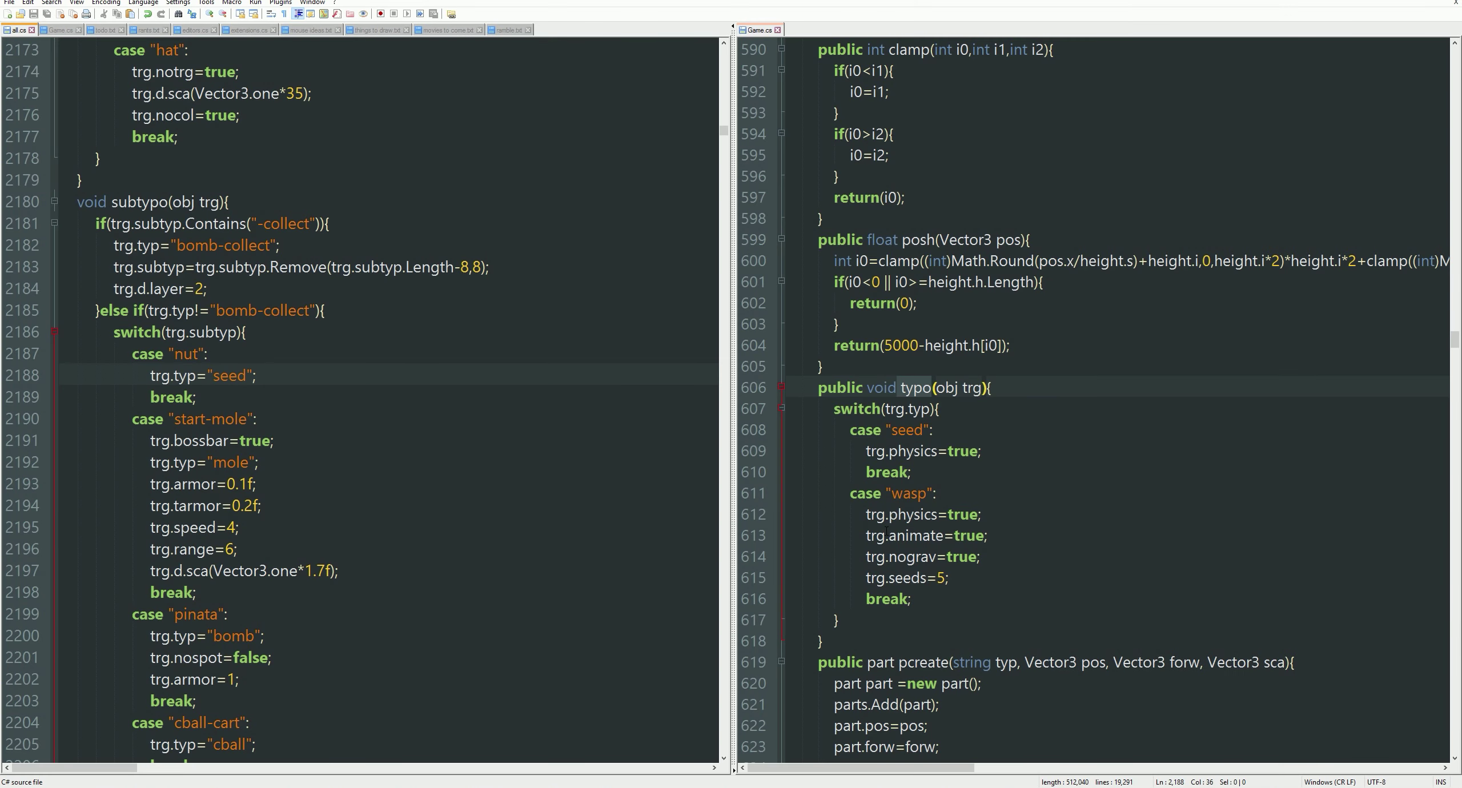
{"action": "left_click", "coordinate": [1005, 513]}
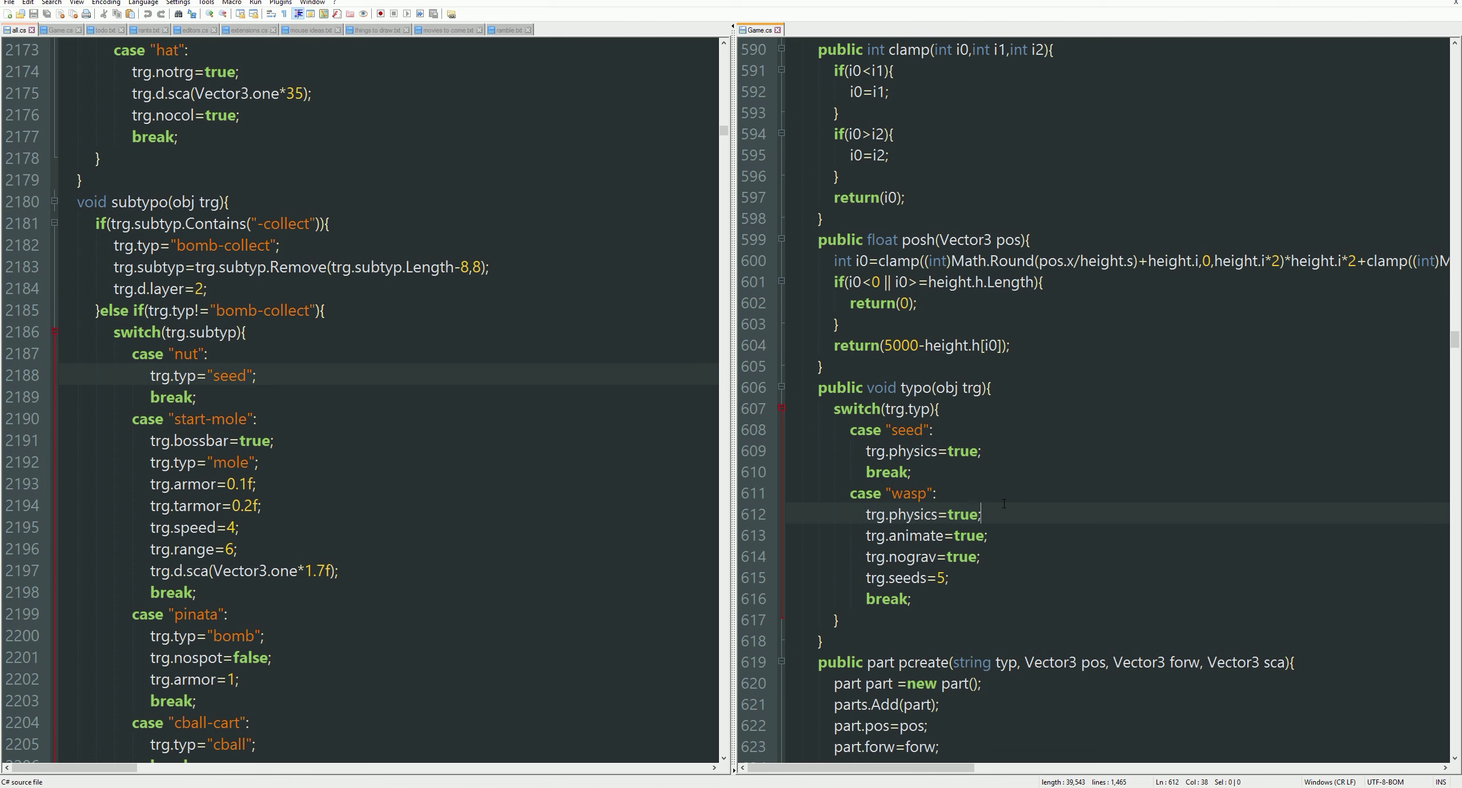
{"action": "left_click", "coordinate": [379, 506]}
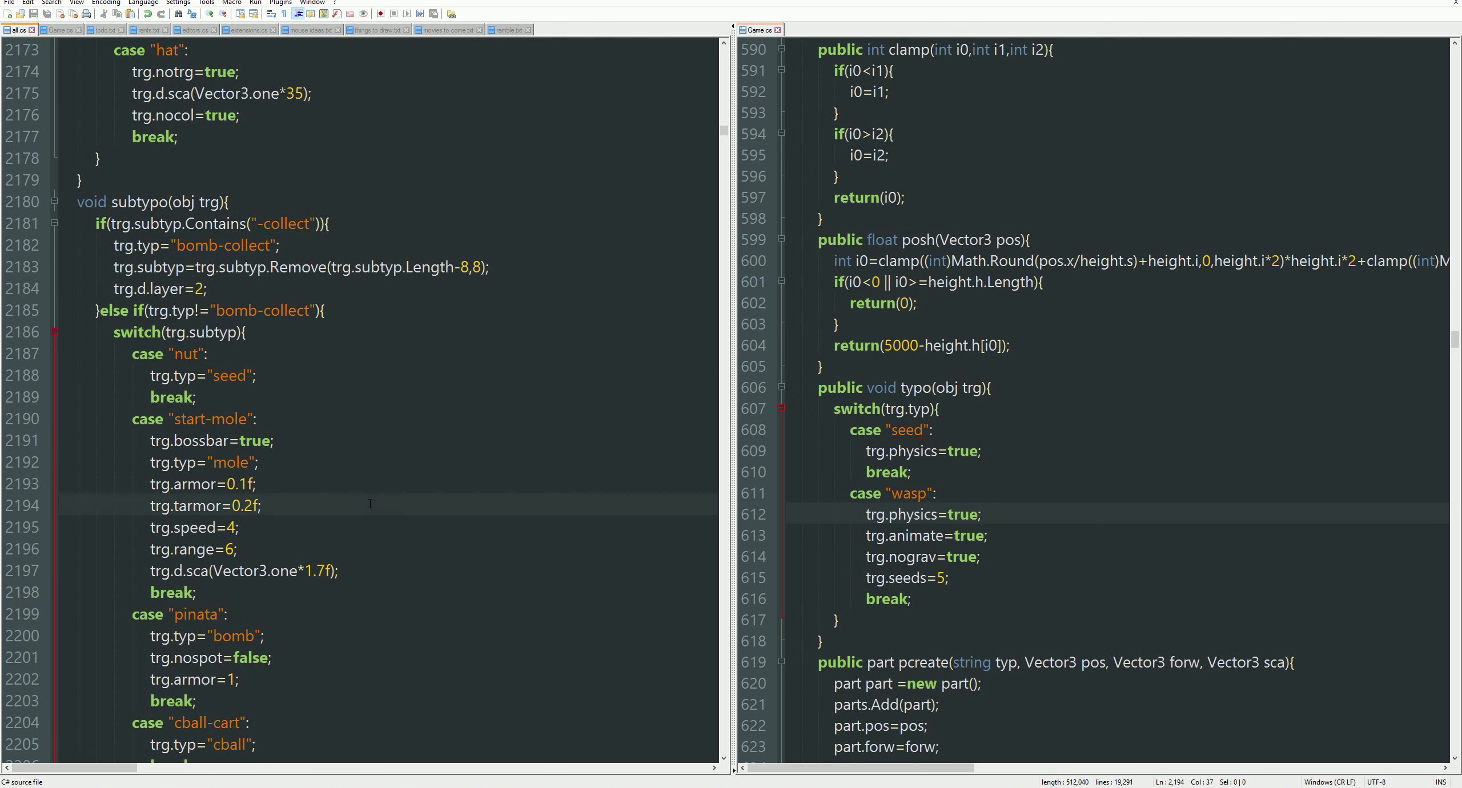
{"action": "left_click", "coordinate": [379, 466]}
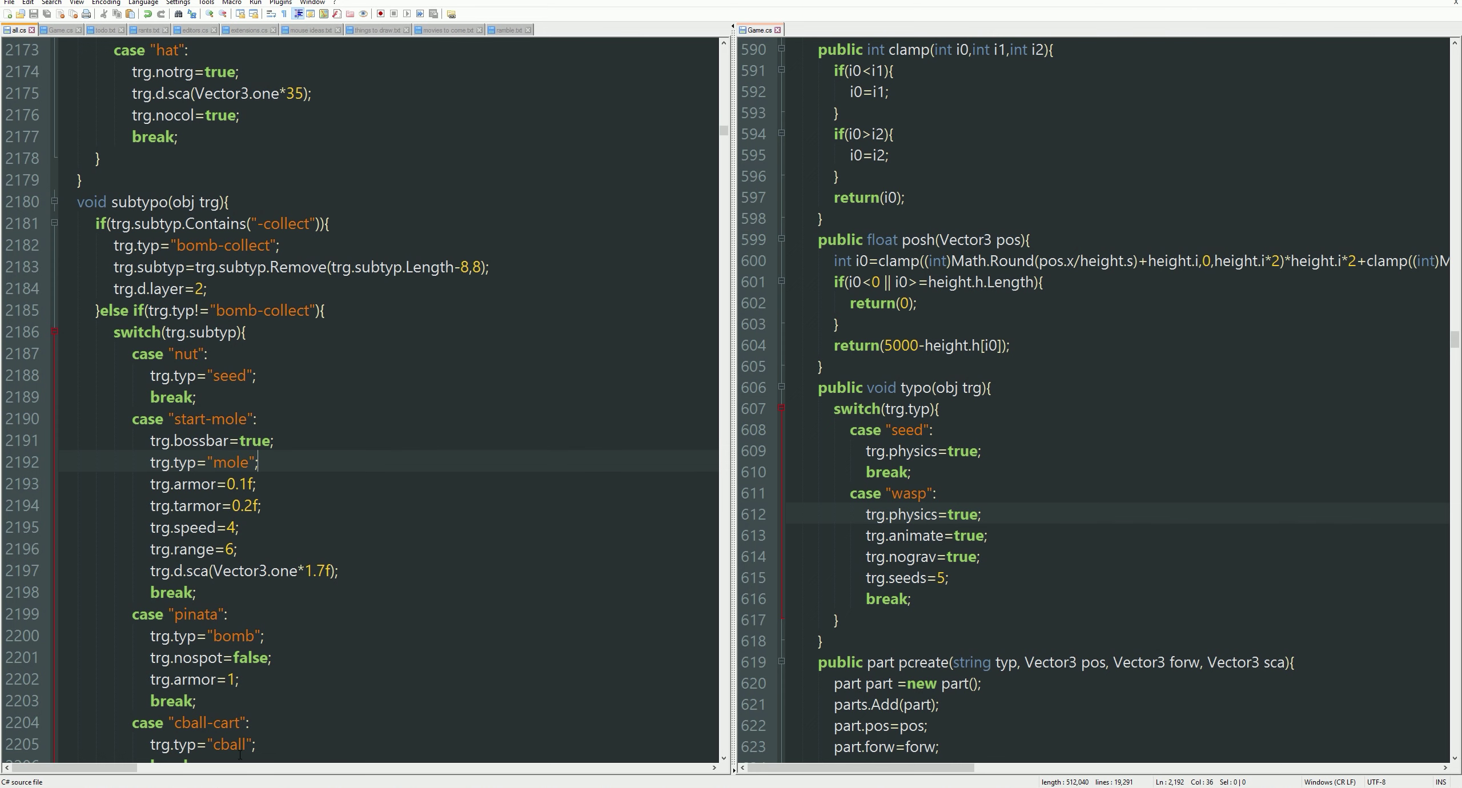
Open all.cs at line 15081 from the NullReferenceException console entry and place the cursor on line 15083.
{"action": "key", "text": "alt+Tab"}
{"action": "left_click", "coordinate": [179, 557]}
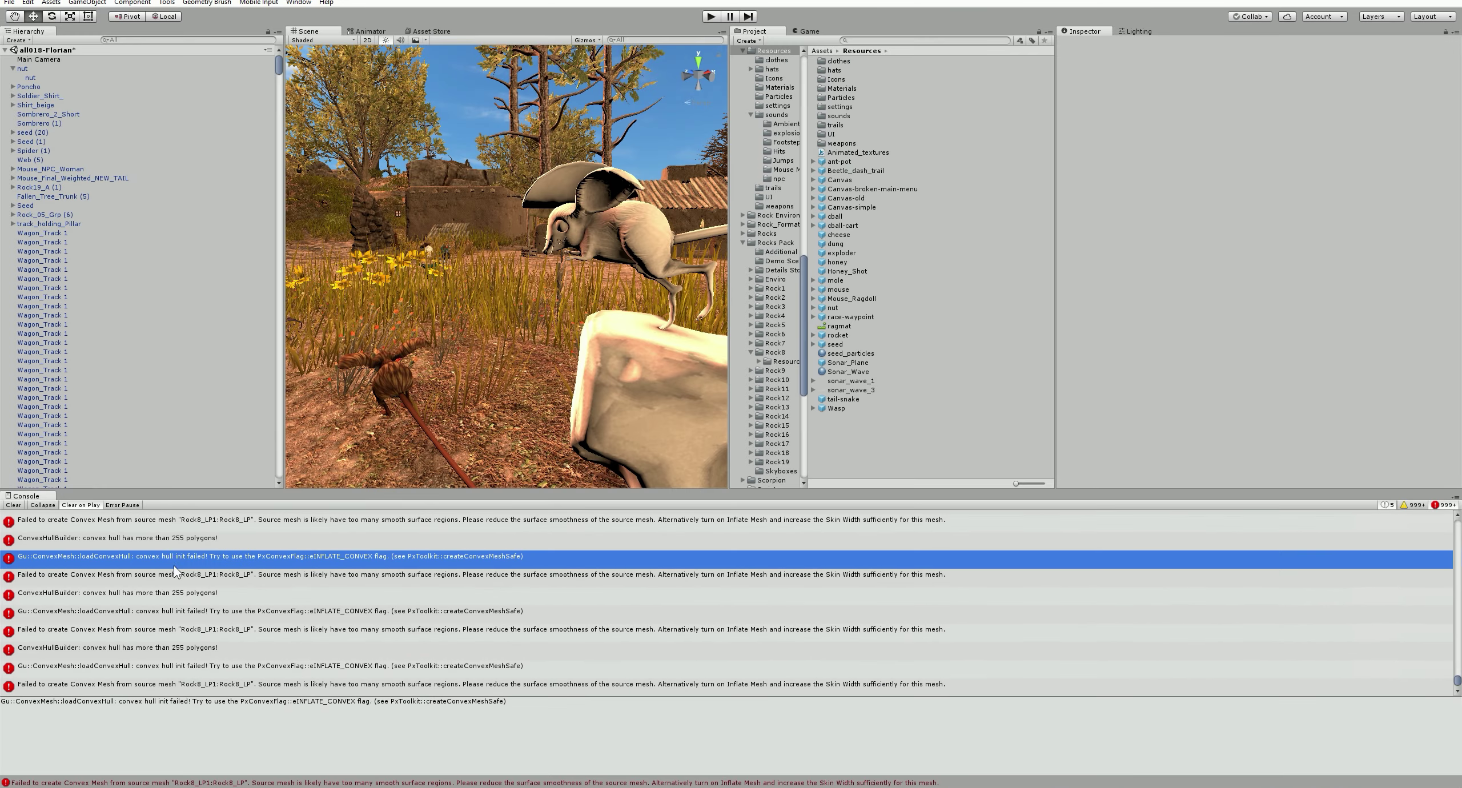
{"action": "scroll", "coordinate": [200, 580], "scroll_direction": "down", "scroll_amount": 5}
{"action": "scroll", "coordinate": [203, 581], "scroll_direction": "down", "scroll_amount": 5}
{"action": "scroll", "coordinate": [208, 582], "scroll_direction": "down", "scroll_amount": 5}
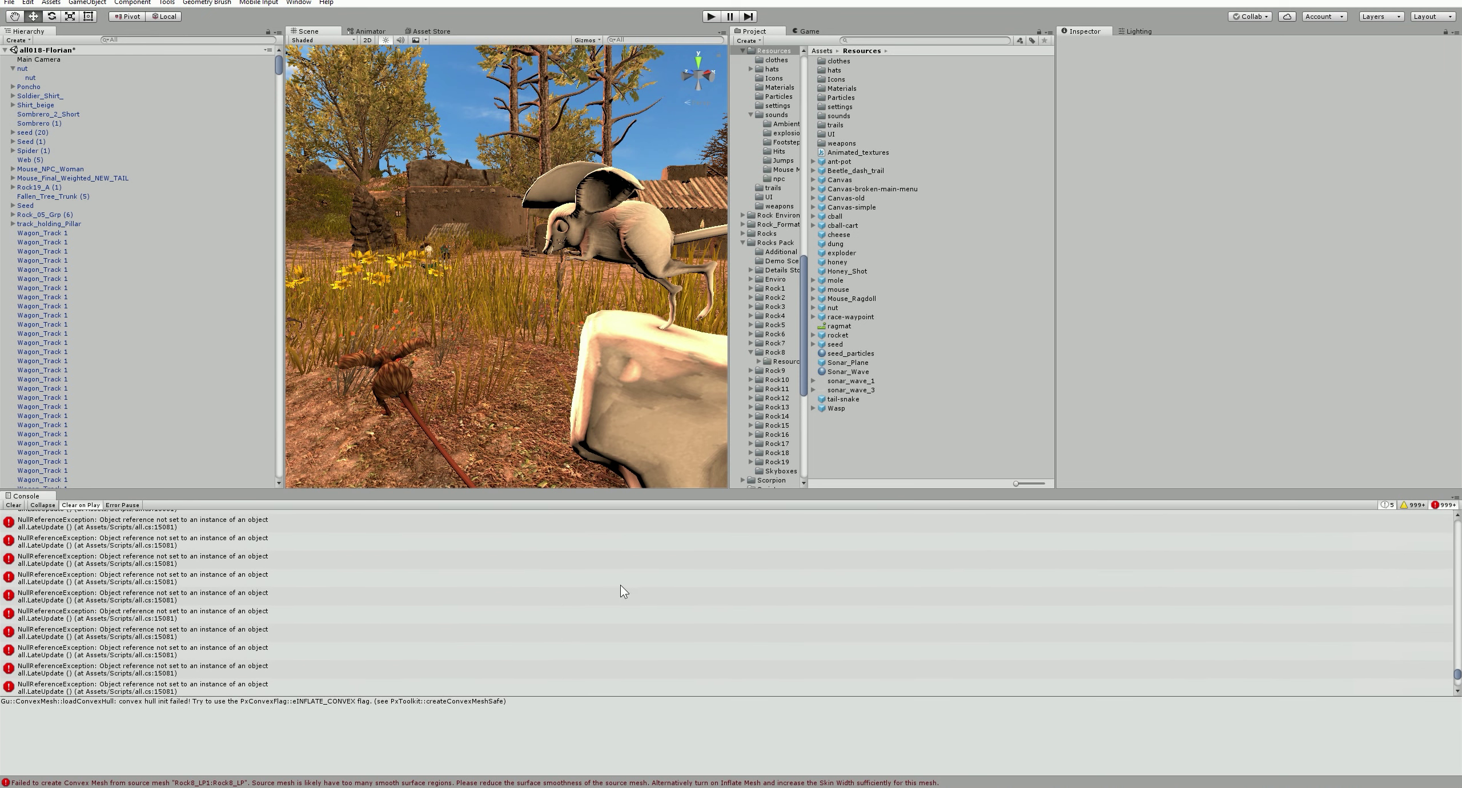
{"action": "left_click_drag", "start_coordinate": [1458, 676], "coordinate": [1456, 537]}
{"action": "scroll", "coordinate": [453, 630], "scroll_direction": "down", "scroll_amount": 3}
{"action": "scroll", "coordinate": [453, 631], "scroll_direction": "down", "scroll_amount": 3}
{"action": "scroll", "coordinate": [452, 632], "scroll_direction": "down", "scroll_amount": 3}
{"action": "scroll", "coordinate": [452, 630], "scroll_direction": "up", "scroll_amount": 3}
{"action": "scroll", "coordinate": [445, 627], "scroll_direction": "up", "scroll_amount": 3}
{"action": "scroll", "coordinate": [229, 606], "scroll_direction": "up", "scroll_amount": 3}
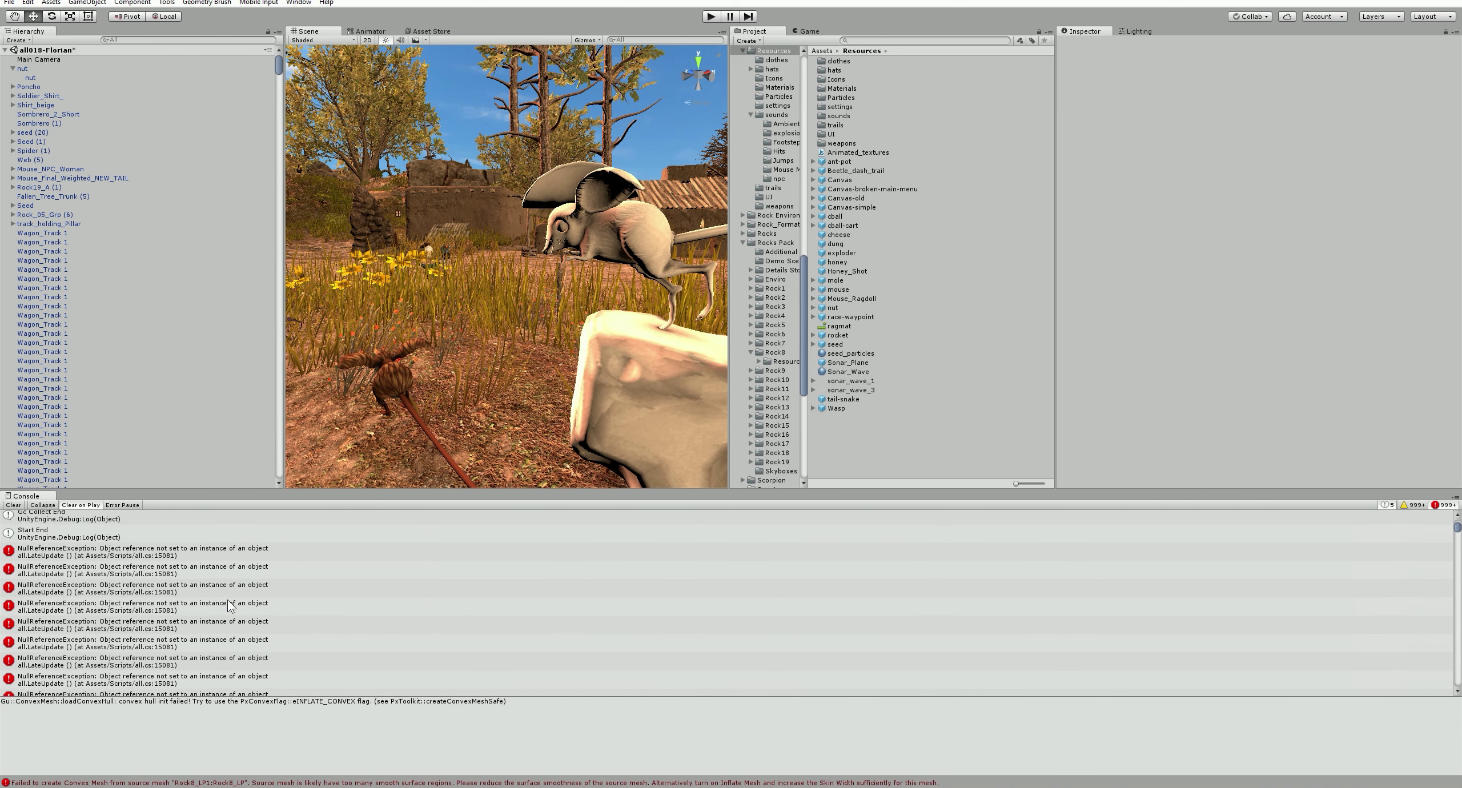
{"action": "double_click", "coordinate": [219, 546]}
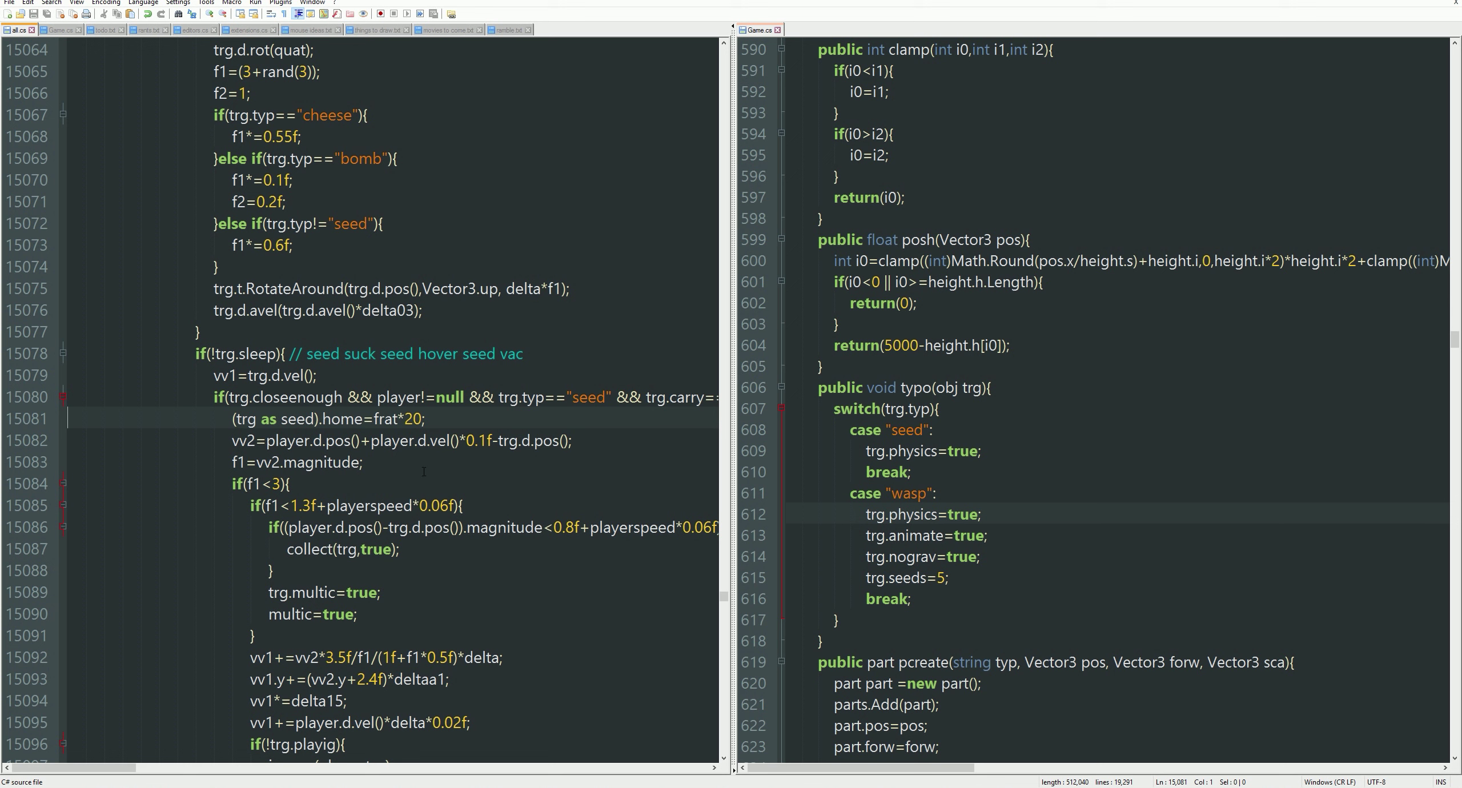
{"action": "left_click", "coordinate": [422, 473]}
Find "new seed" in all.cs, append || typ=="nut" to the line 3037 condition, and return to Unity.
{"action": "key", "text": "ctrl+f"}
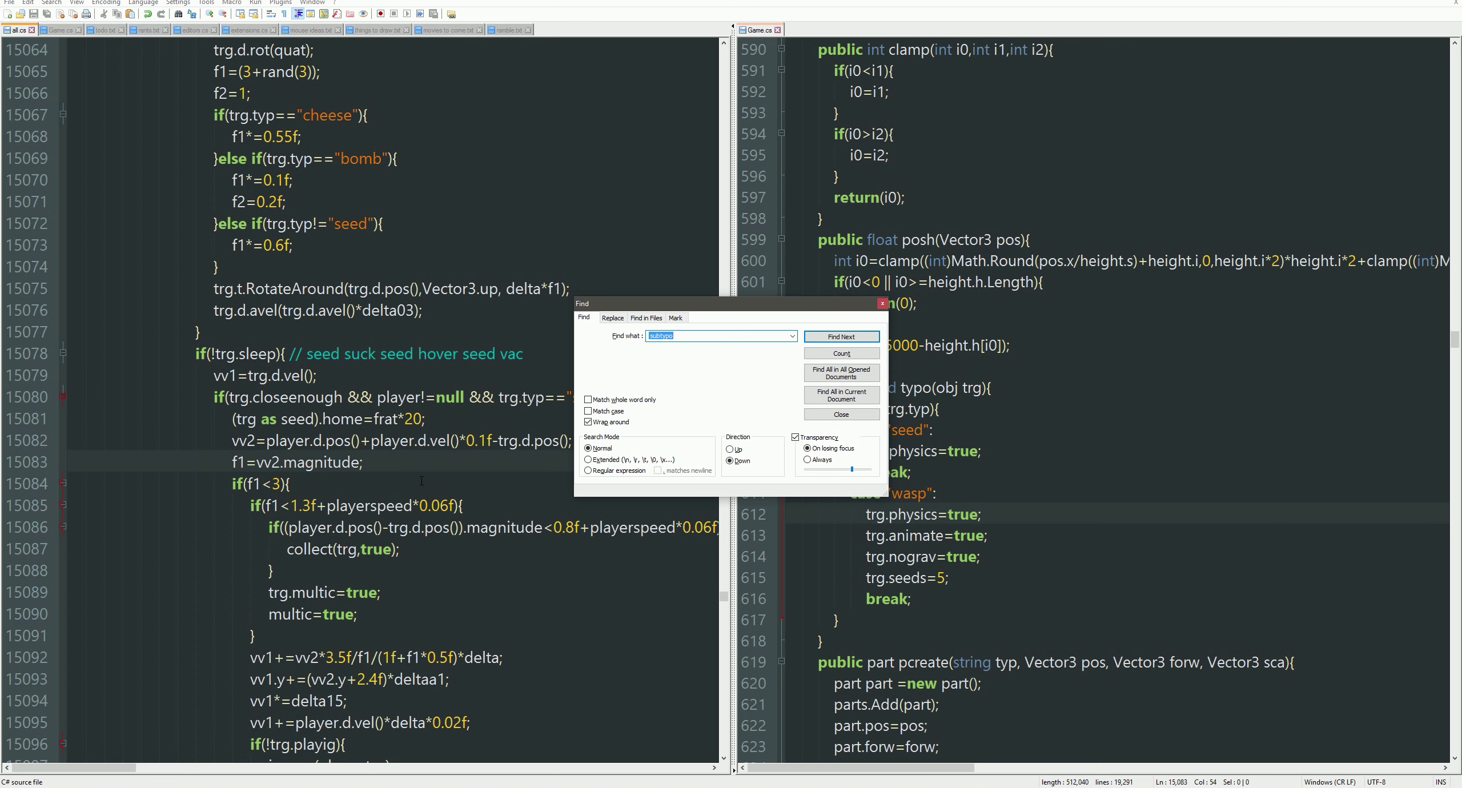
{"action": "type", "text": "new see"}
{"action": "type", "text": "d"}
{"action": "key", "text": "Return"}
{"action": "key", "text": "Escape"}
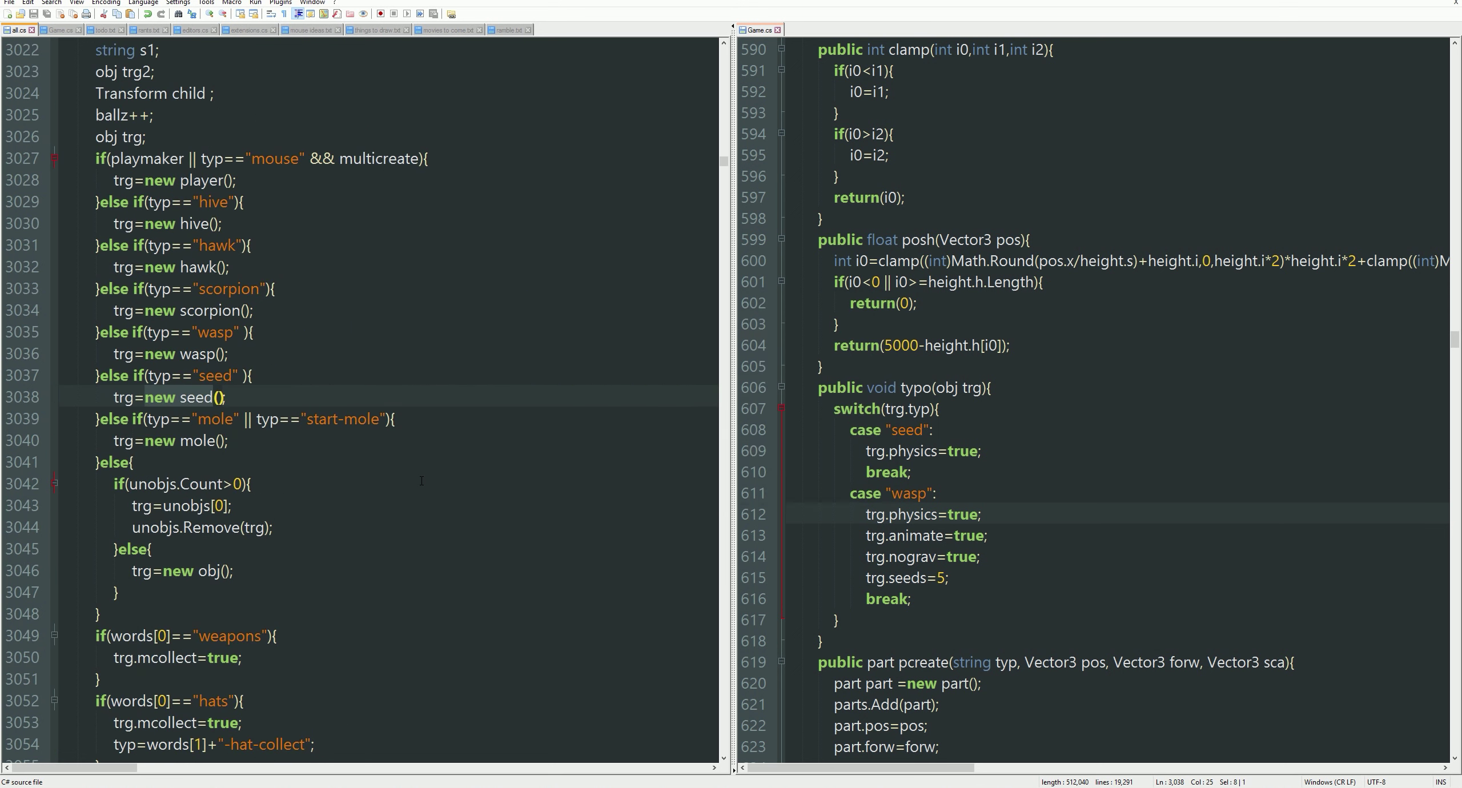
{"action": "left_click", "coordinate": [281, 369]}
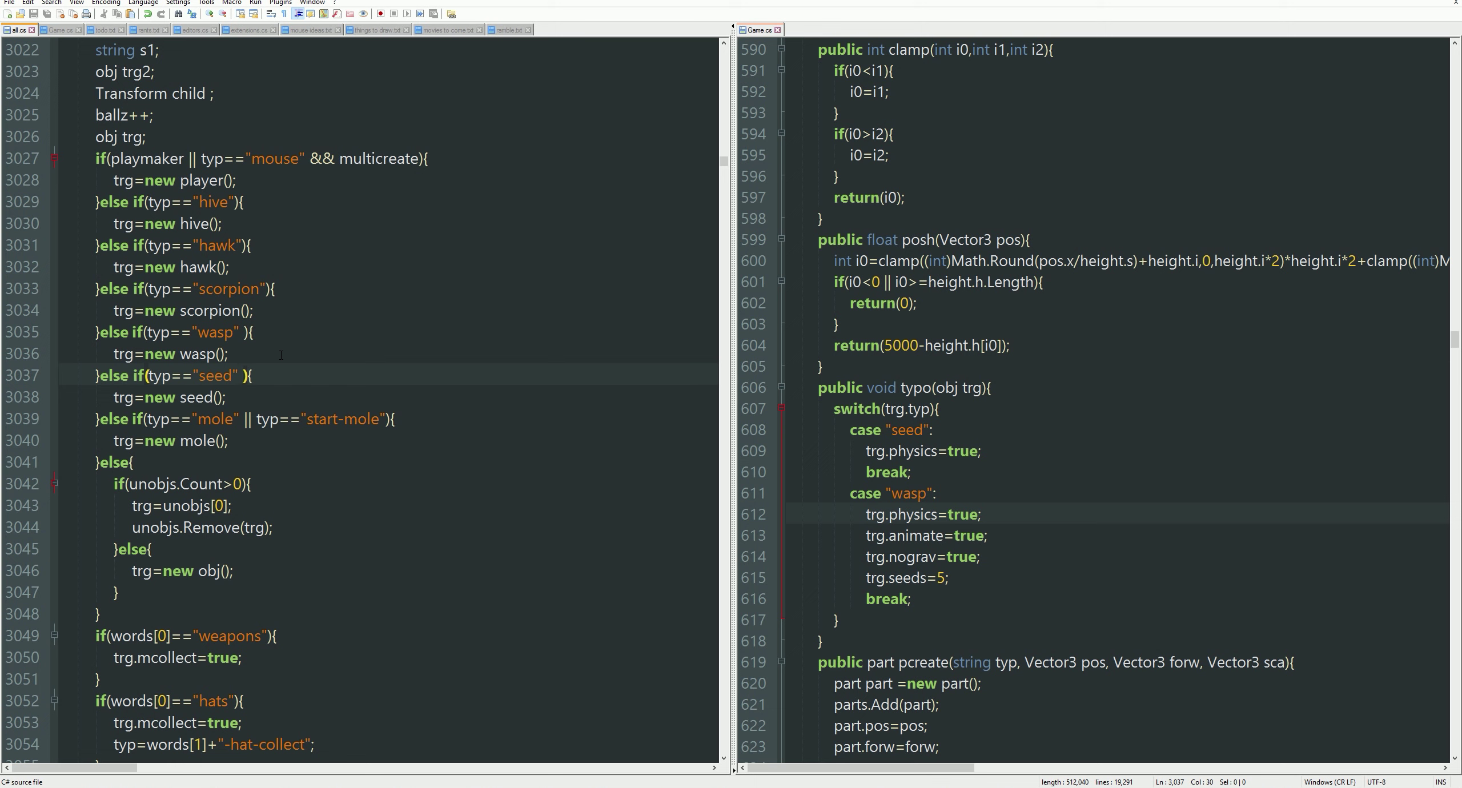
{"action": "type", "text": "|| typ==\"nut\""}
{"action": "key", "text": "alt+Tab"}
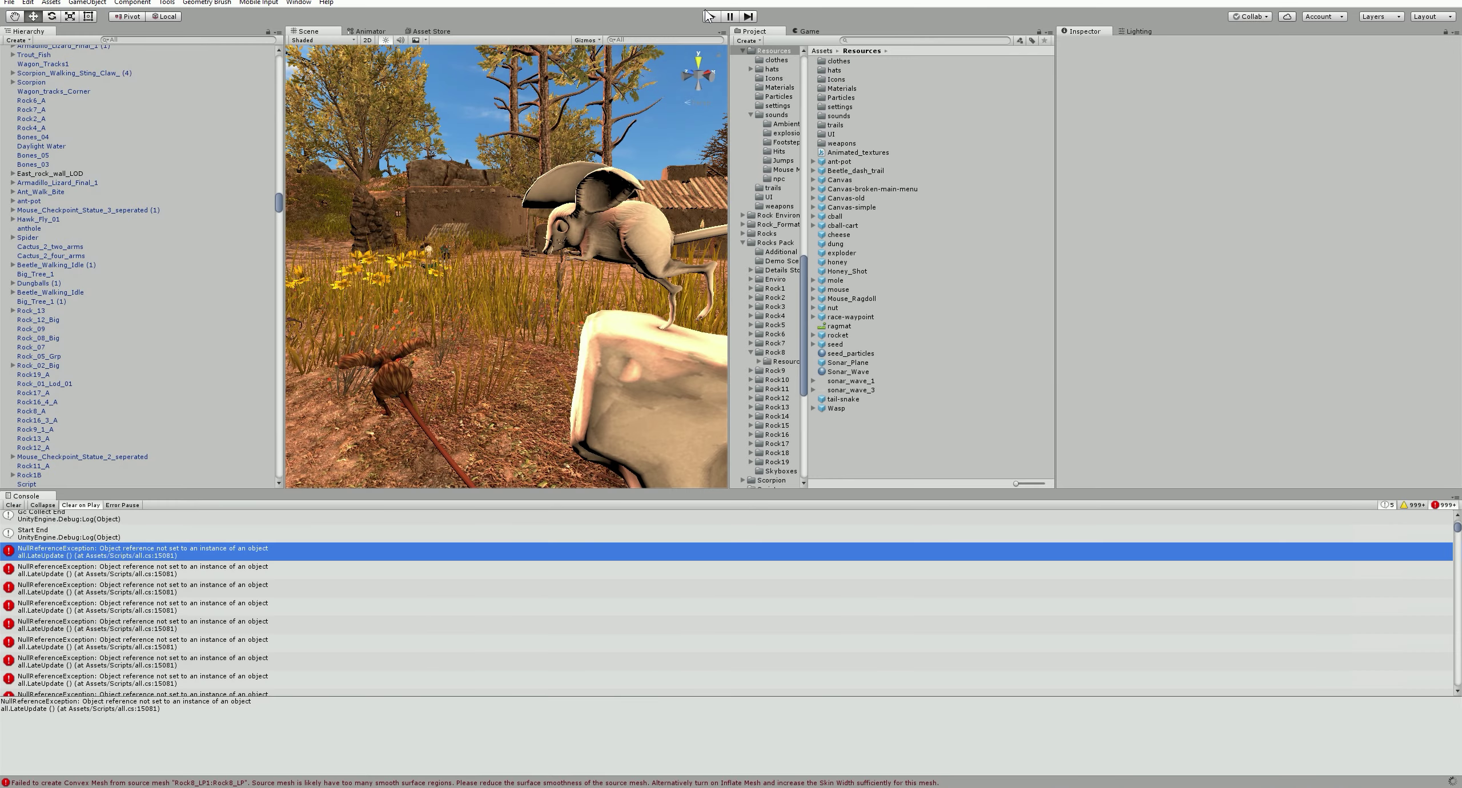
Run the game in Play mode to test nuts becoming seeds.
{"action": "left_click", "coordinate": [710, 15]}
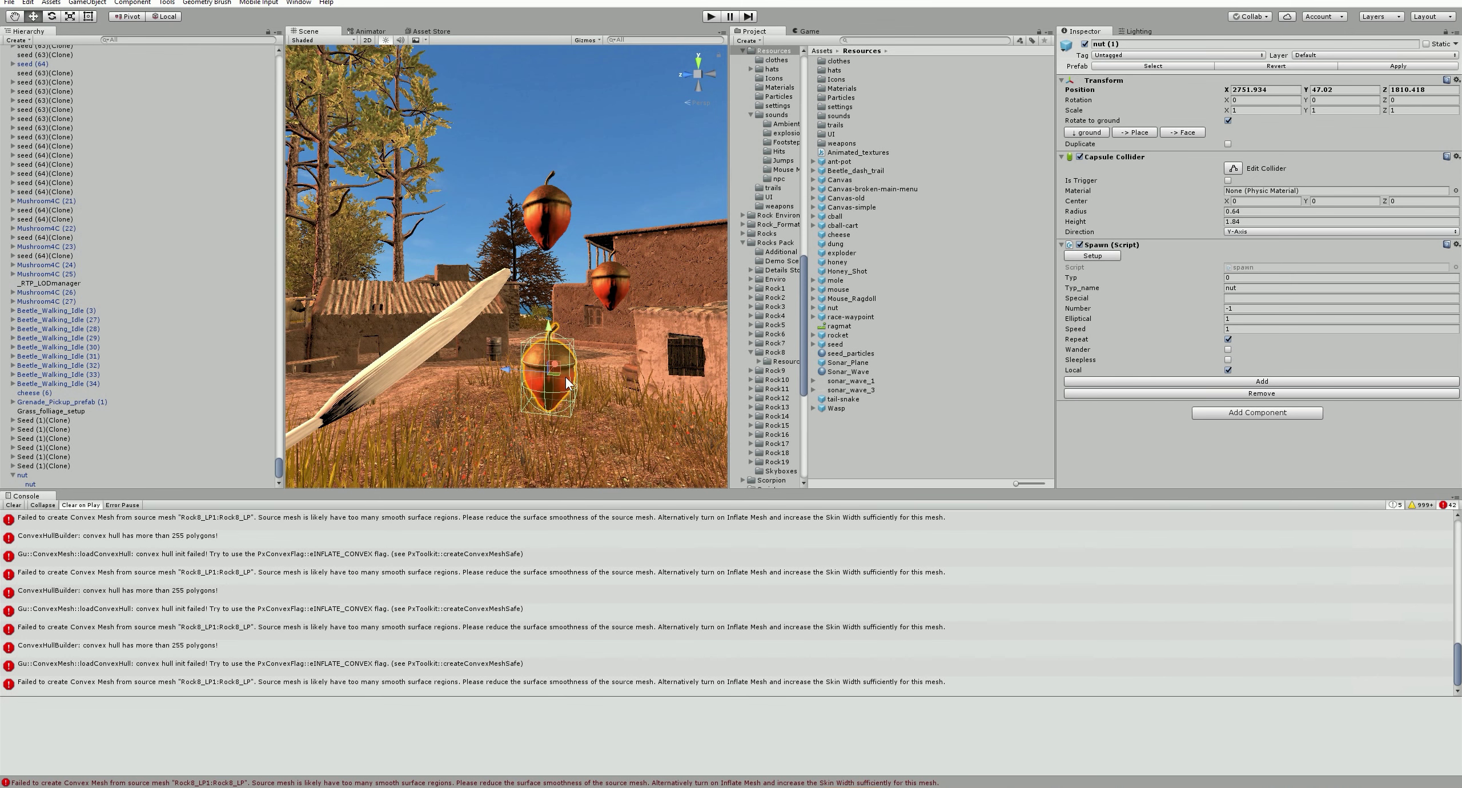
Duplicate the acorn spawner beside the sword blade, set its Typ_name to weapon/sword, and play.
{"action": "left_click", "coordinate": [566, 377]}
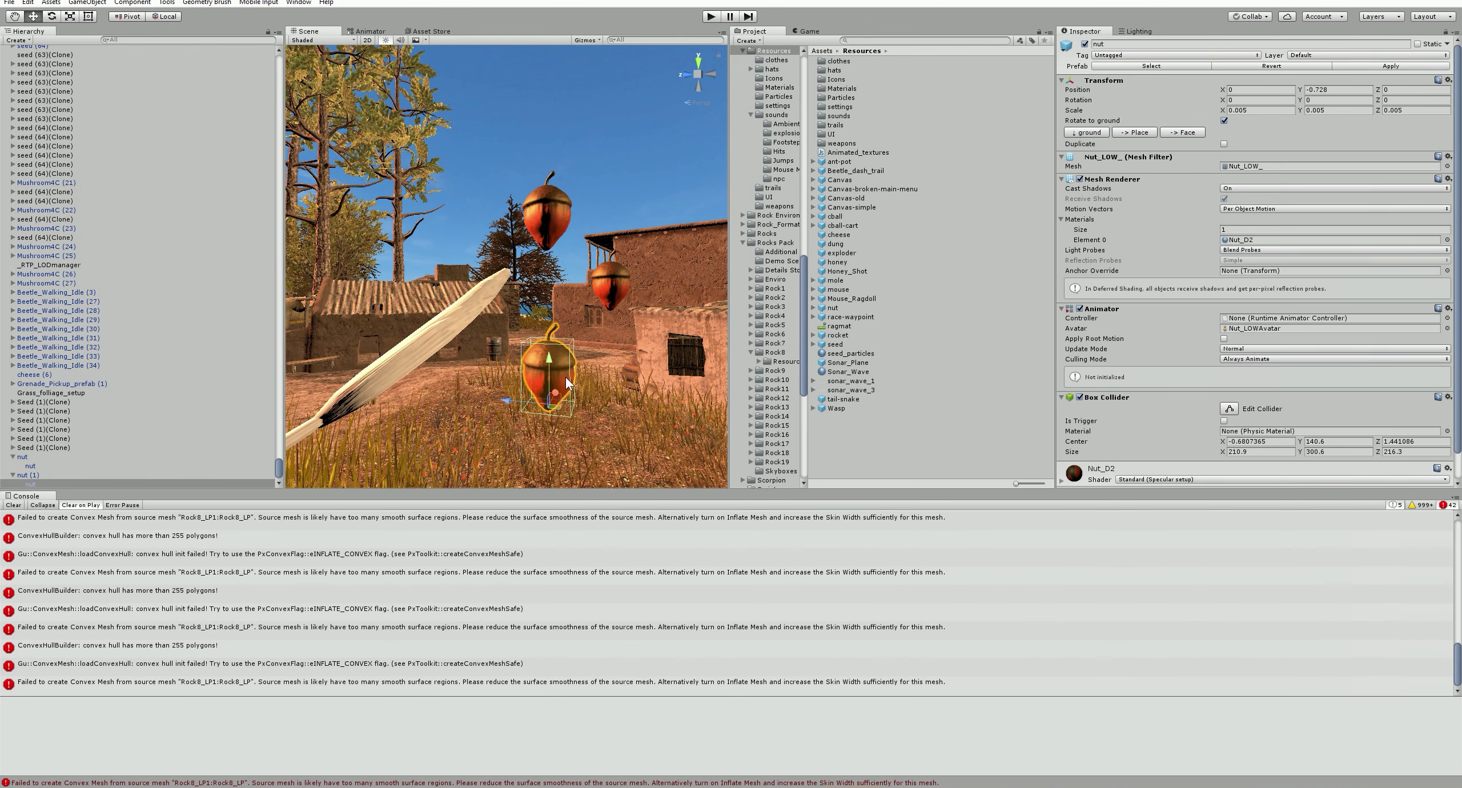
{"action": "left_click", "coordinate": [623, 370]}
{"action": "left_click", "coordinate": [564, 376]}
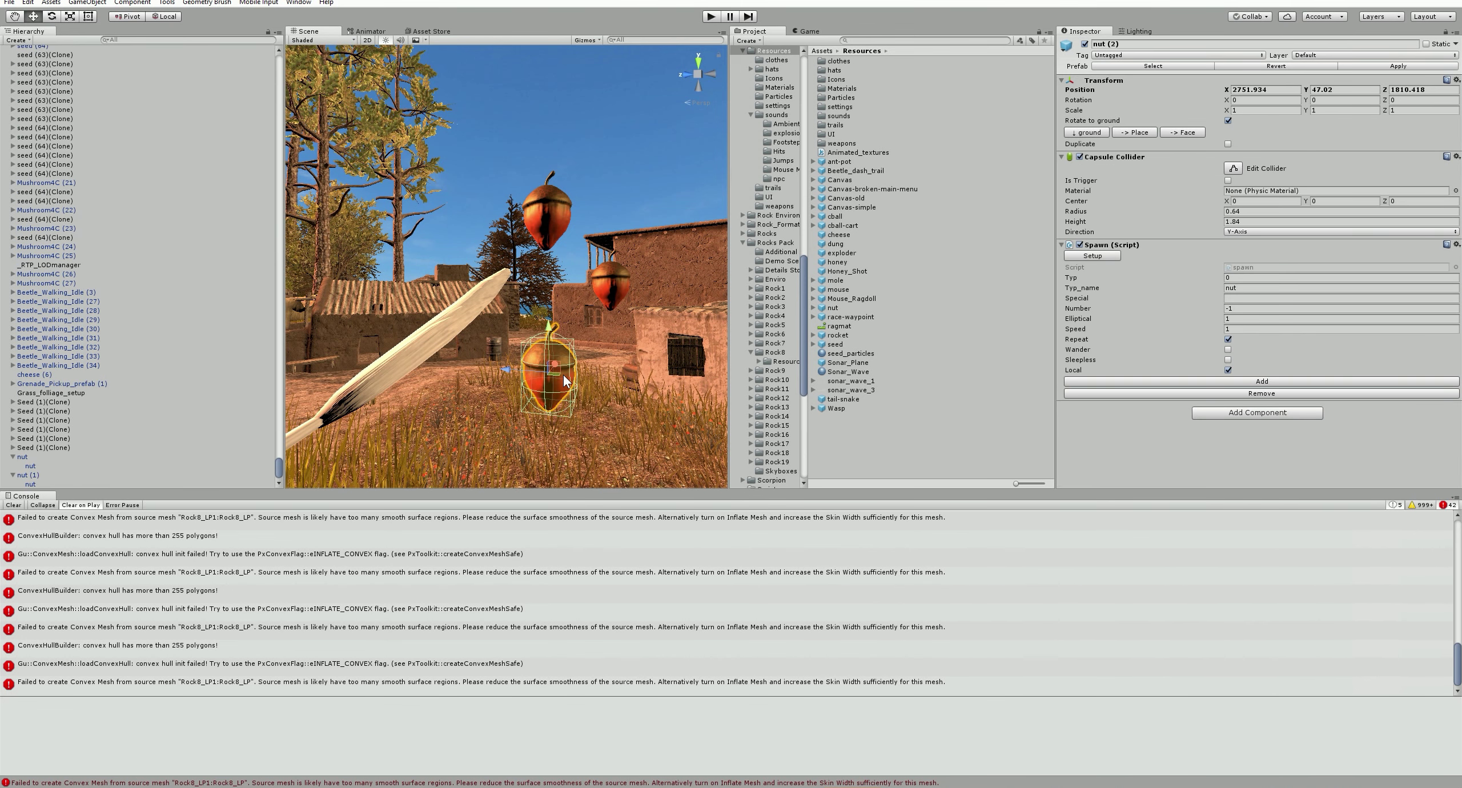
{"action": "key", "text": "ctrl+d"}
{"action": "mouse_move", "coordinate": [562, 375]}
{"action": "left_mouse_down"}
{"action": "mouse_move", "coordinate": [387, 372]}
{"action": "mouse_move", "coordinate": [377, 349]}
{"action": "left_mouse_up"}
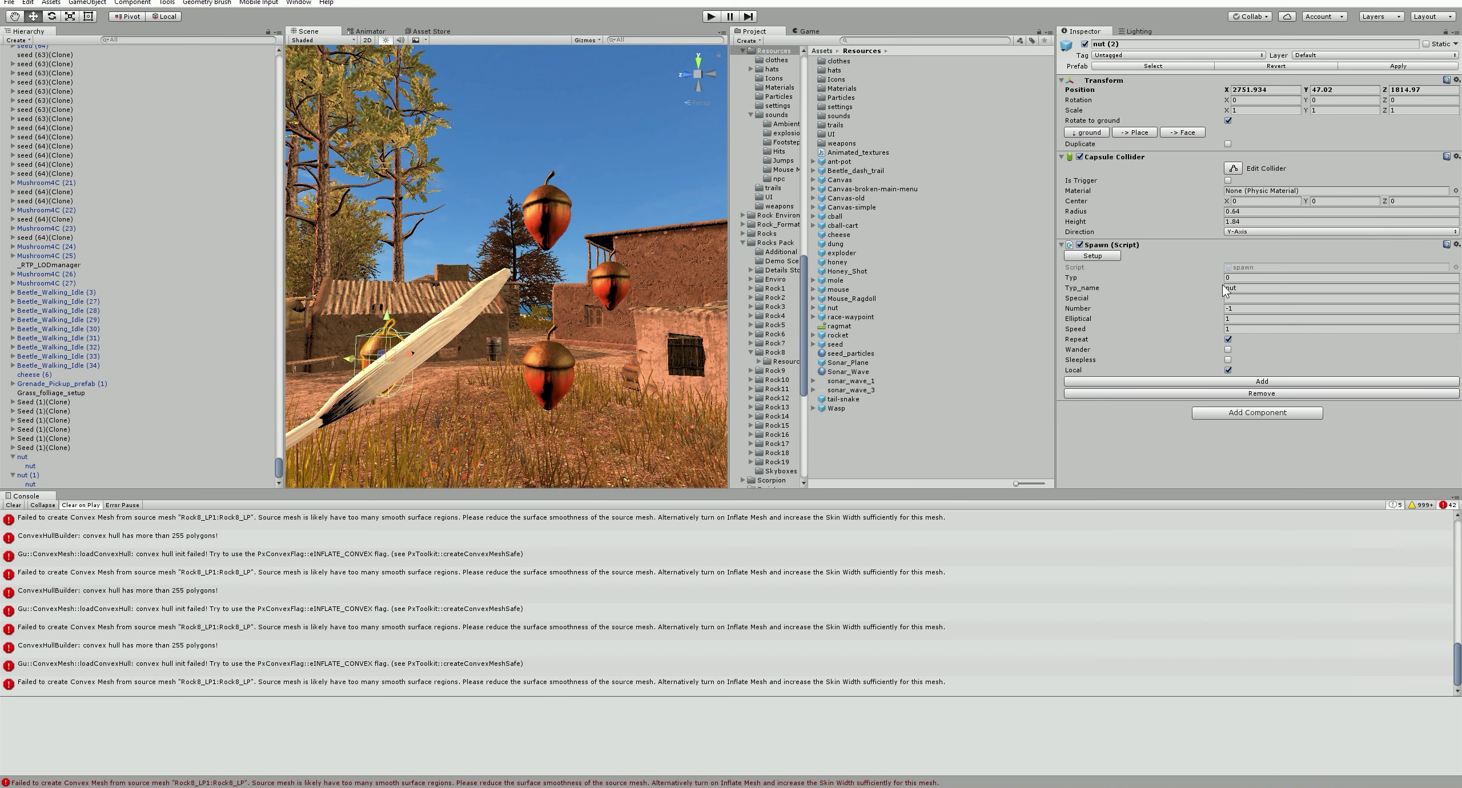
{"action": "left_click", "coordinate": [1249, 289]}
{"action": "type", "text": "weapon/"}
{"action": "type", "text": "sword"}
{"action": "left_click", "coordinate": [711, 16]}
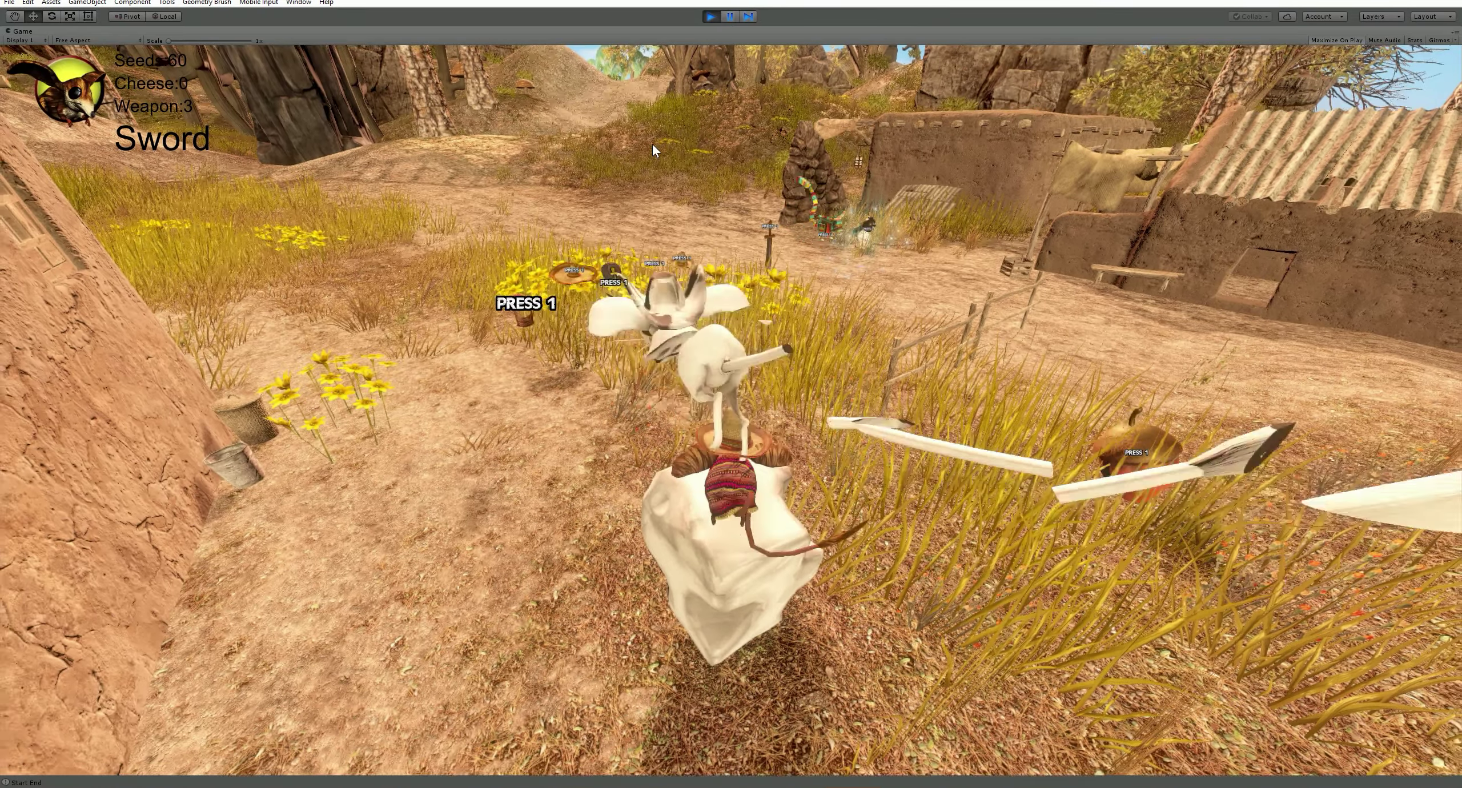
Swing the sword at the mole, then orbit the game camera around the character and village.
{"action": "left_click", "coordinate": [654, 143]}
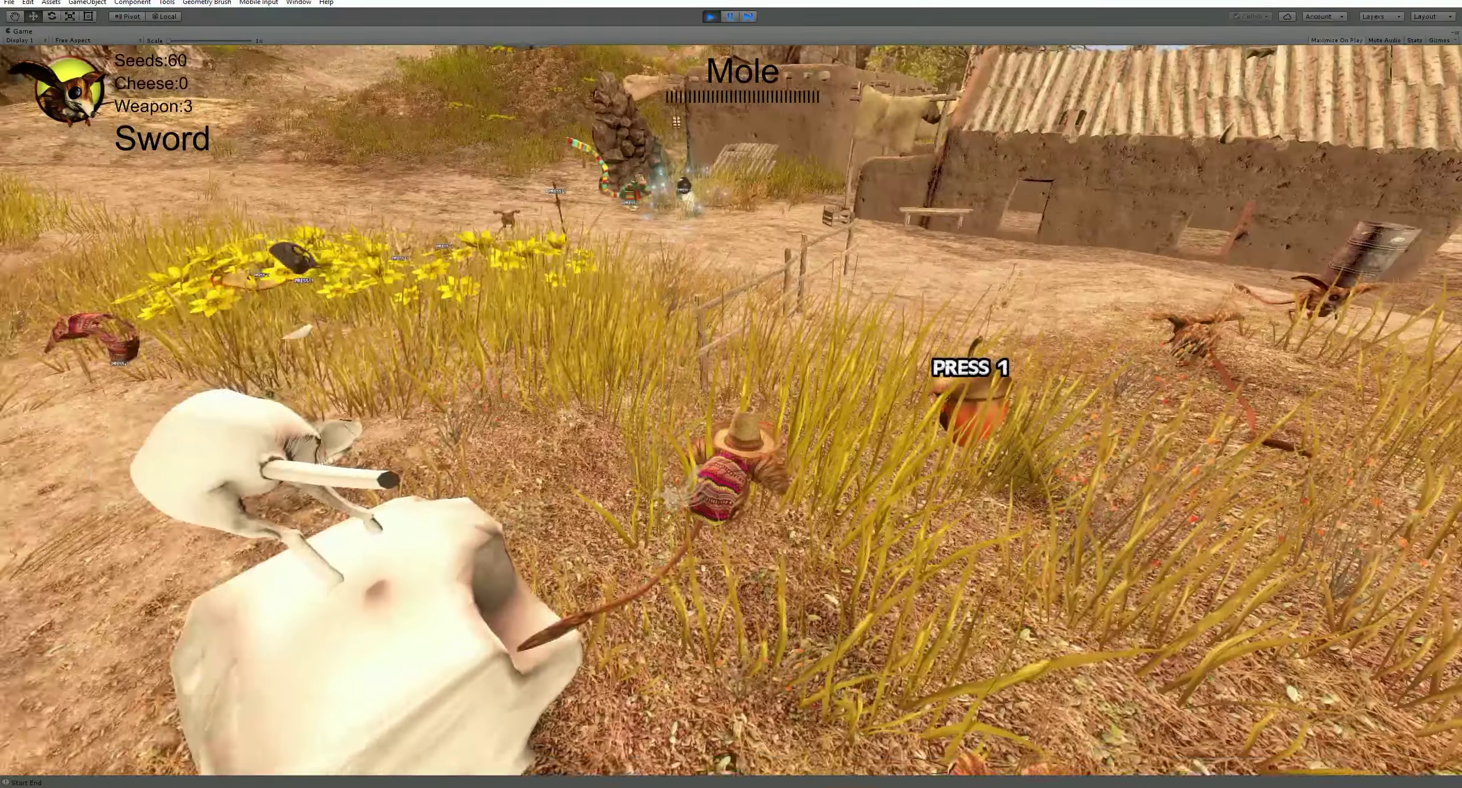
{"action": "left_click_drag", "start_coordinate": [732, 412], "coordinate": [457, 343]}
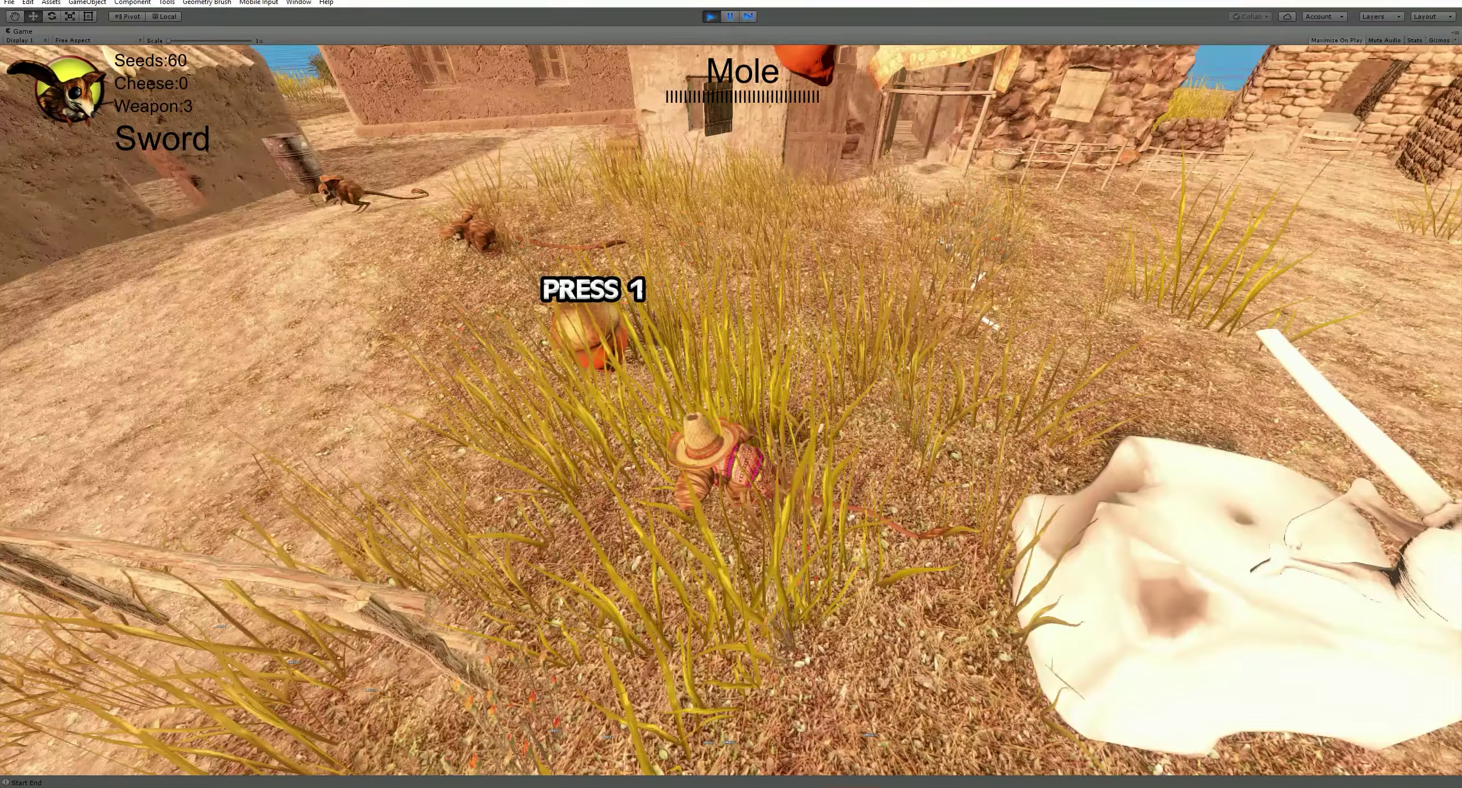
{"action": "left_click_drag", "start_coordinate": [731, 412], "coordinate": [800, 389]}
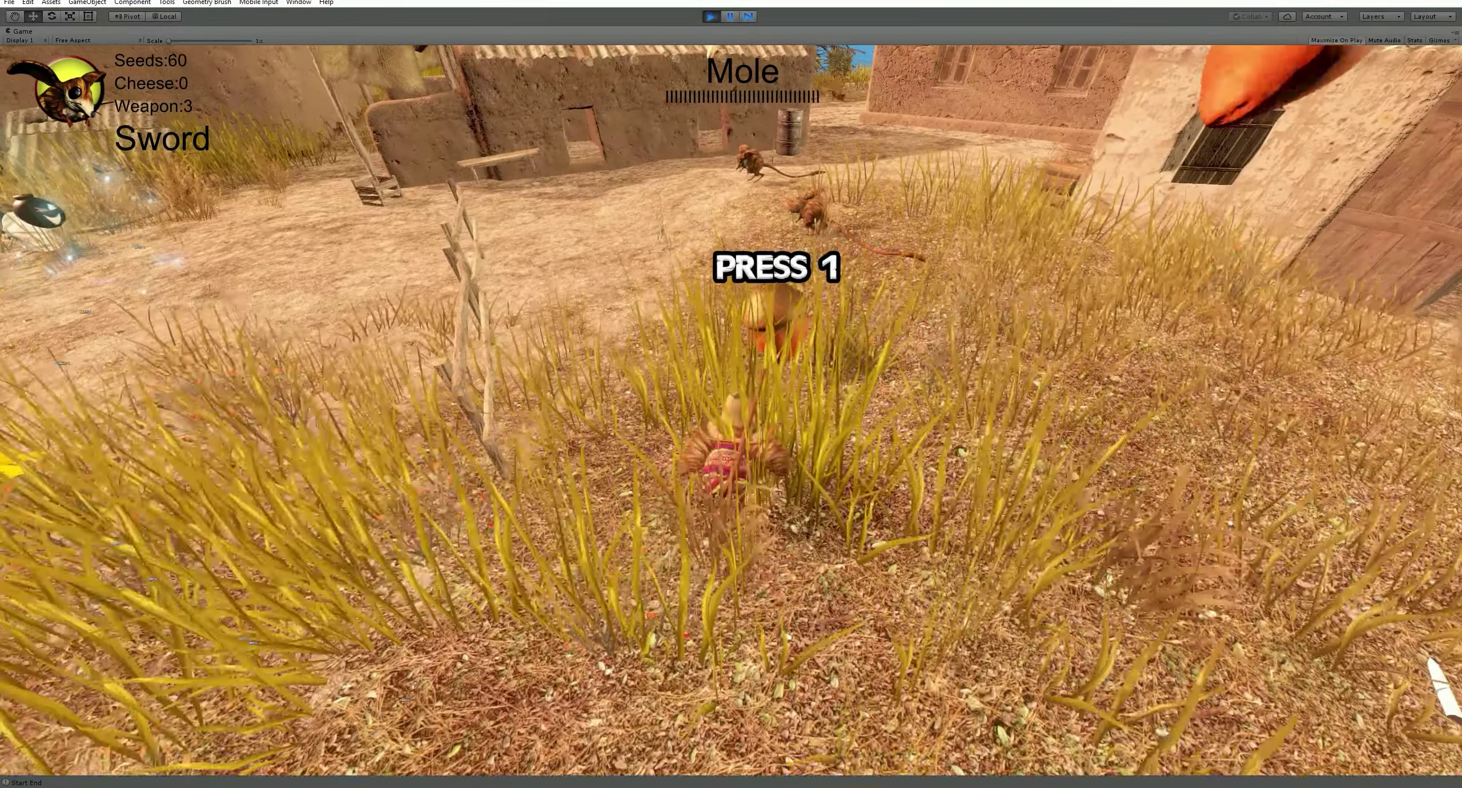
{"action": "left_click_drag", "start_coordinate": [732, 412], "coordinate": [572, 389]}
{"action": "left_click_drag", "start_coordinate": [732, 412], "coordinate": [514, 389]}
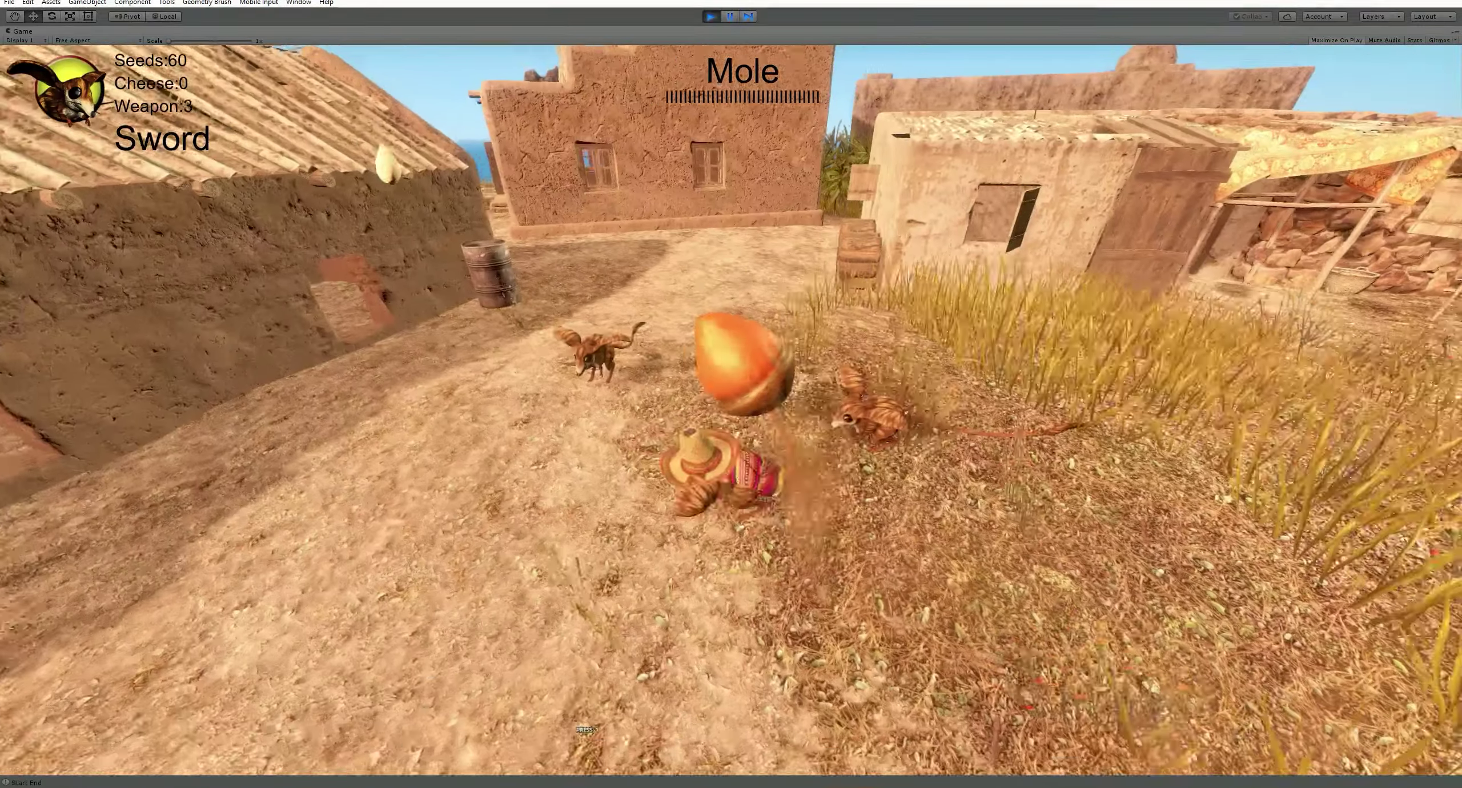
{"action": "left_click_drag", "start_coordinate": [732, 411], "coordinate": [457, 388]}
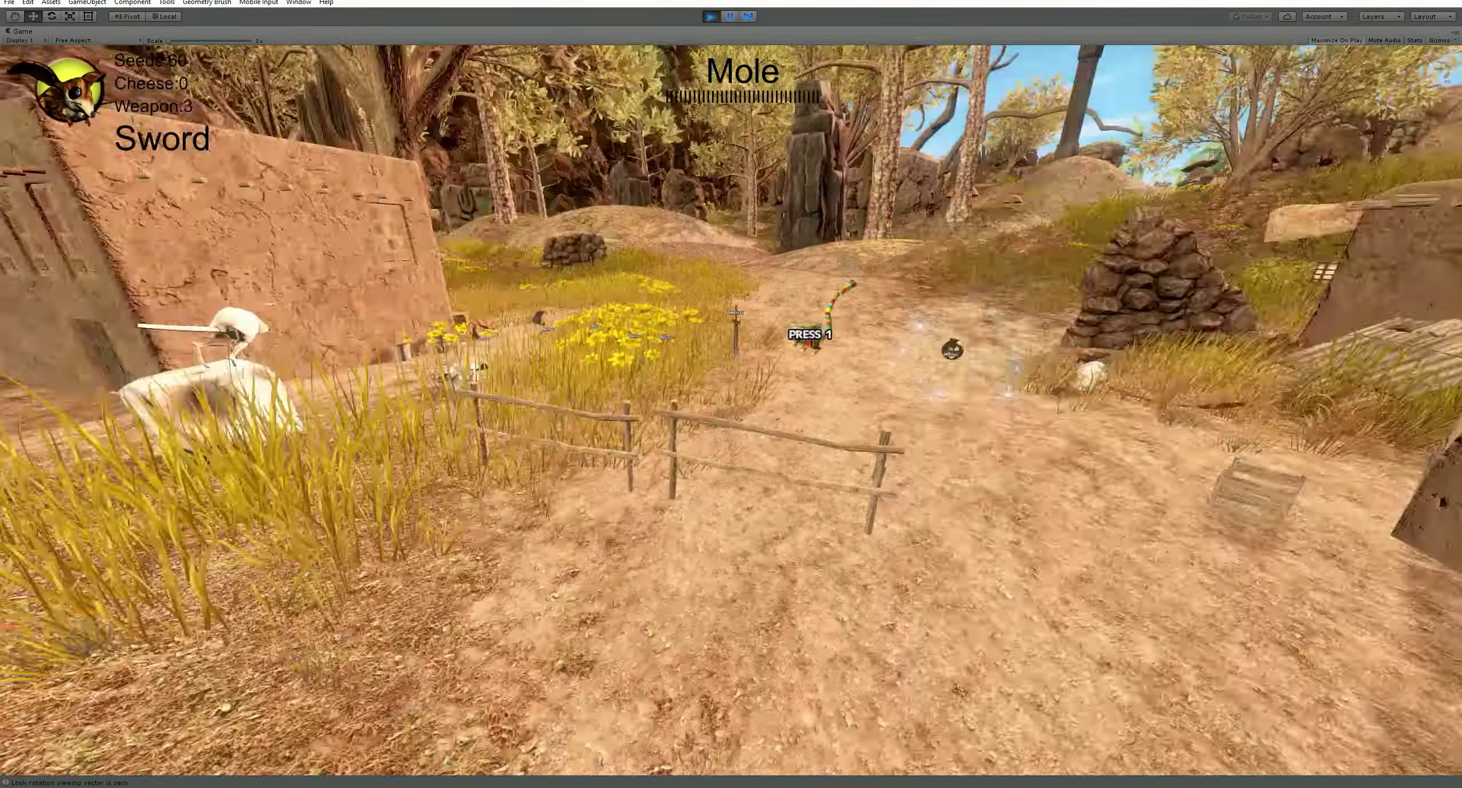
{"action": "left_click_drag", "start_coordinate": [731, 412], "coordinate": [457, 388]}
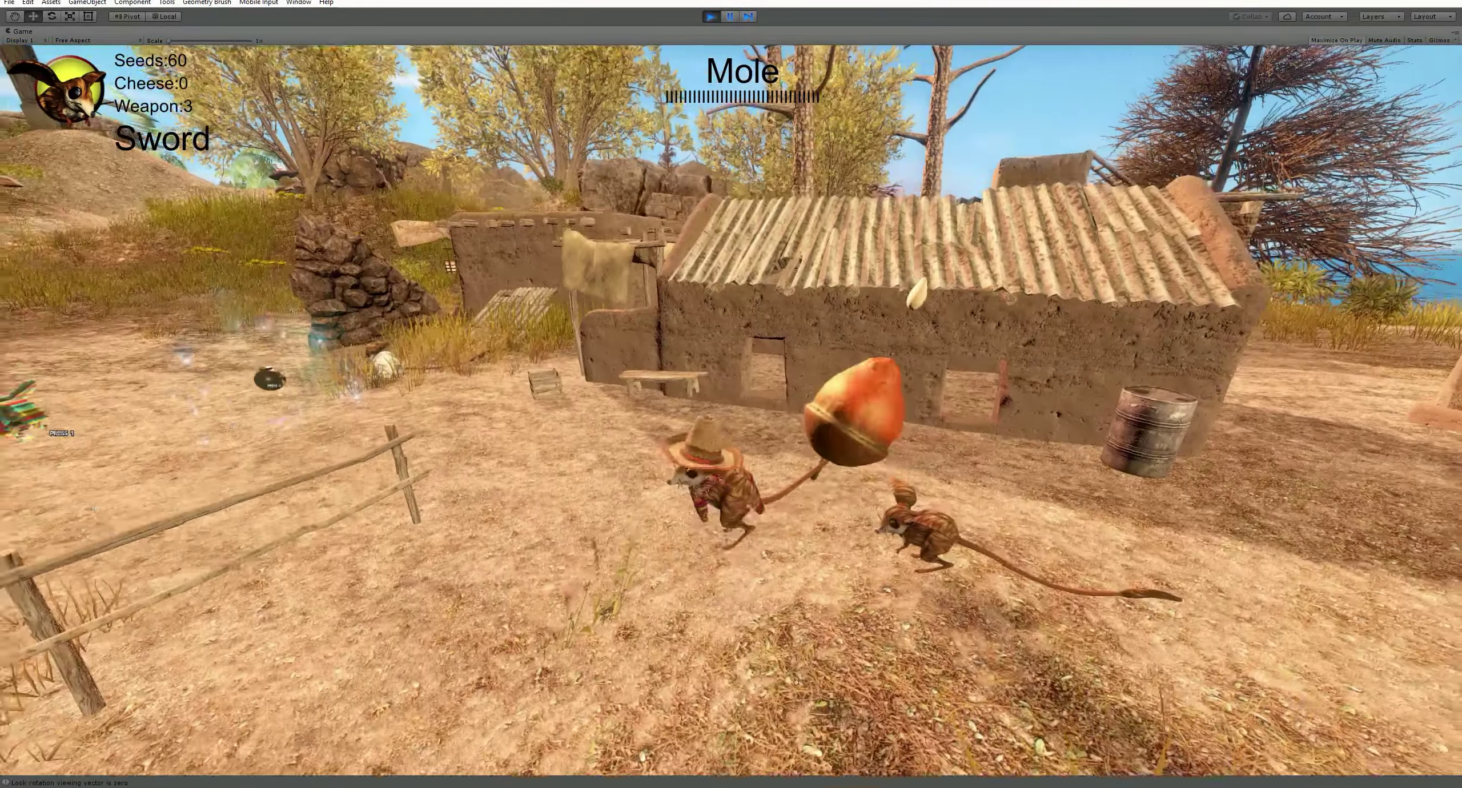
{"action": "left_click_drag", "start_coordinate": [731, 457], "coordinate": [732, 286]}
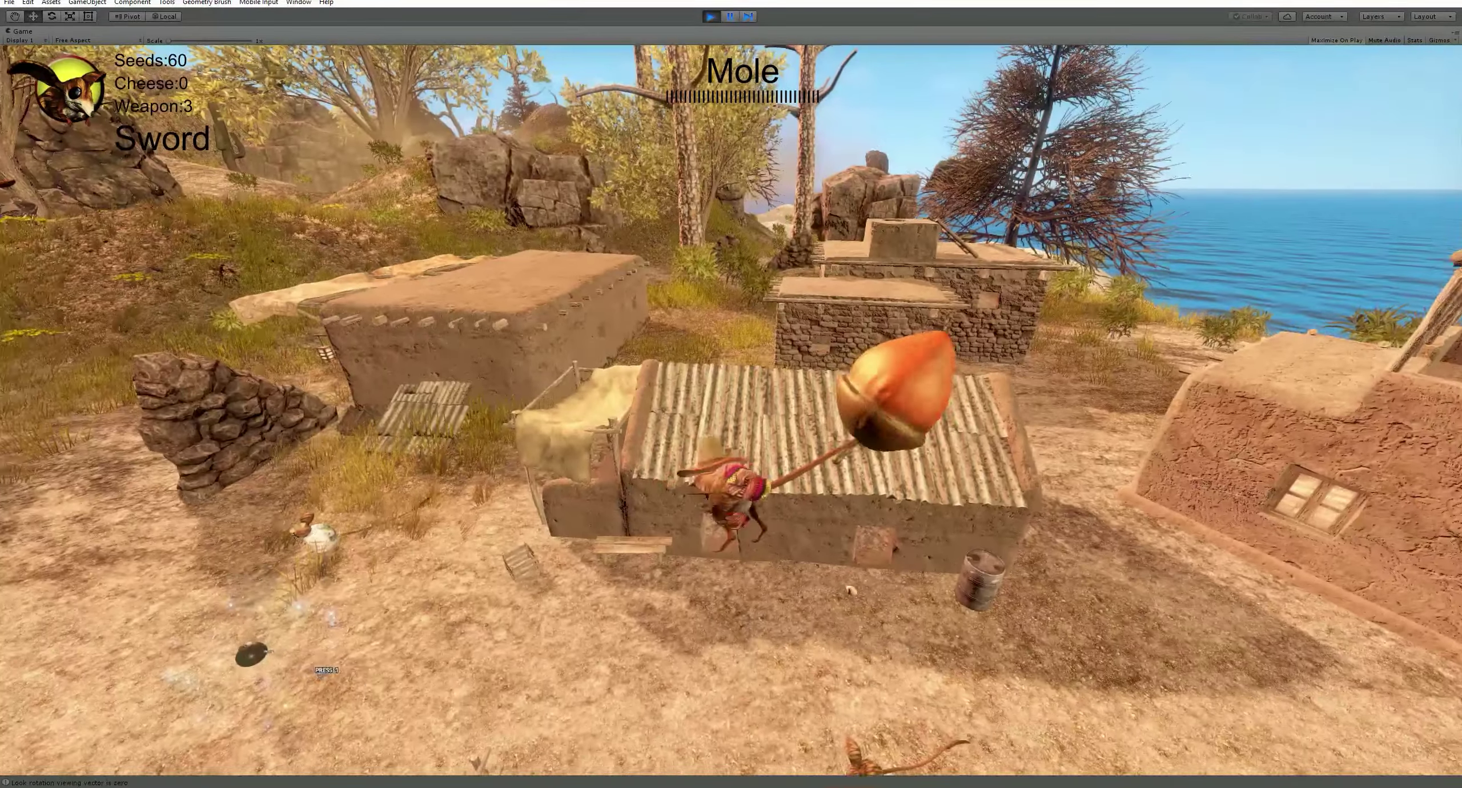
{"action": "left_click_drag", "start_coordinate": [732, 343], "coordinate": [732, 515]}
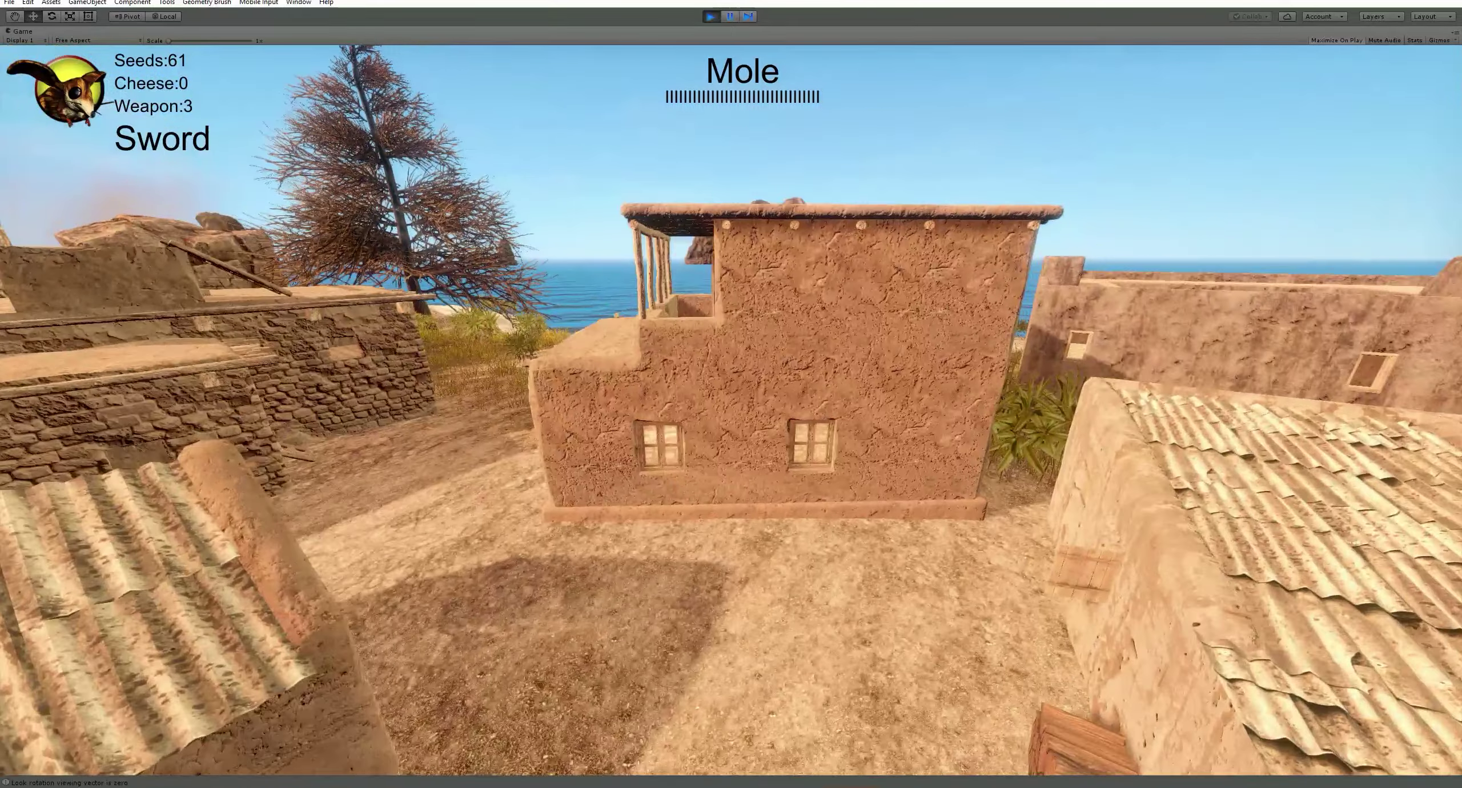
{"action": "left_click_drag", "start_coordinate": [732, 515], "coordinate": [731, 286]}
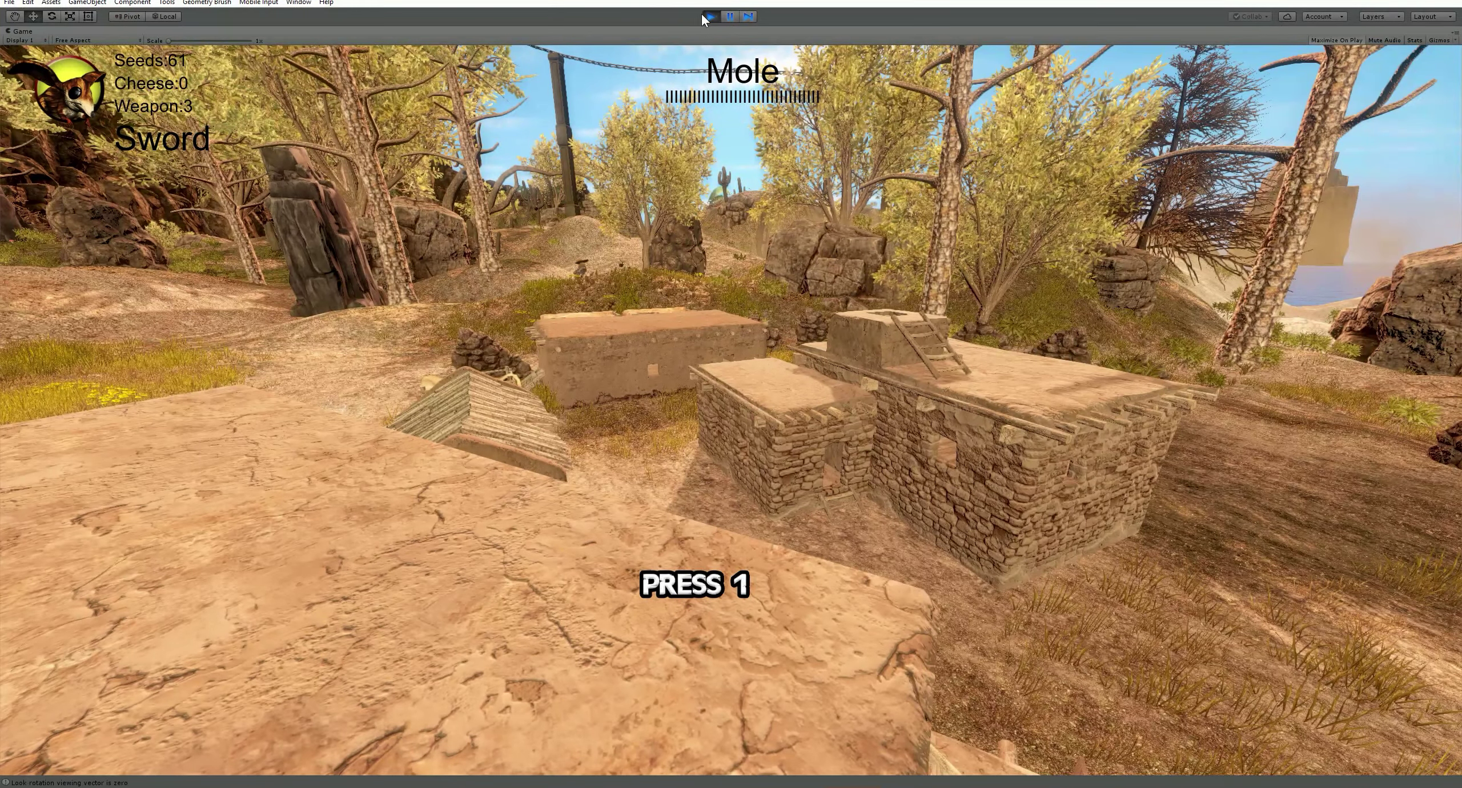
Stop the game and remove the Box Collider from the acorn mesh inside nut (2).
{"action": "left_click", "coordinate": [705, 19]}
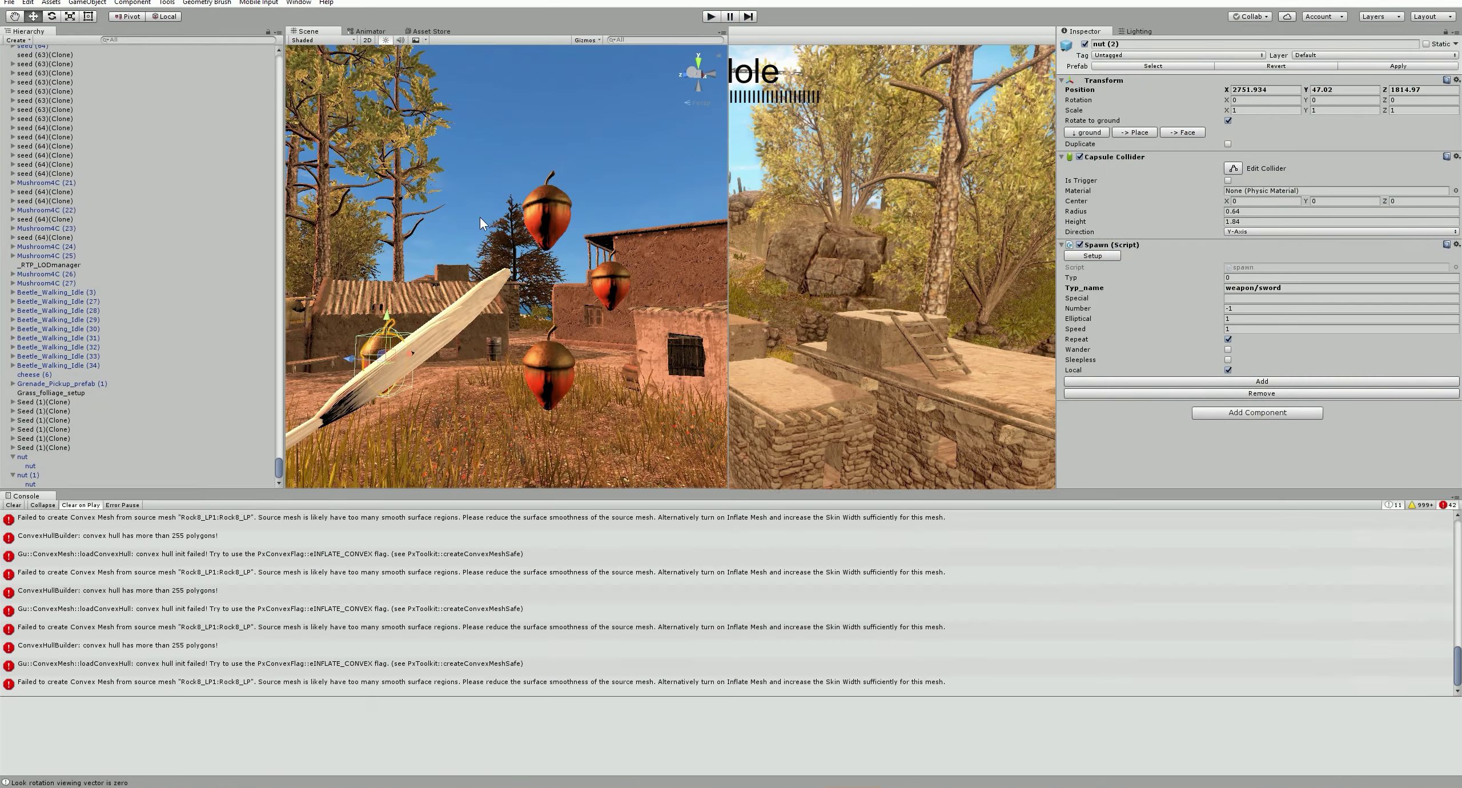
{"action": "right_click_drag", "start_coordinate": [533, 341], "coordinate": [491, 332]}
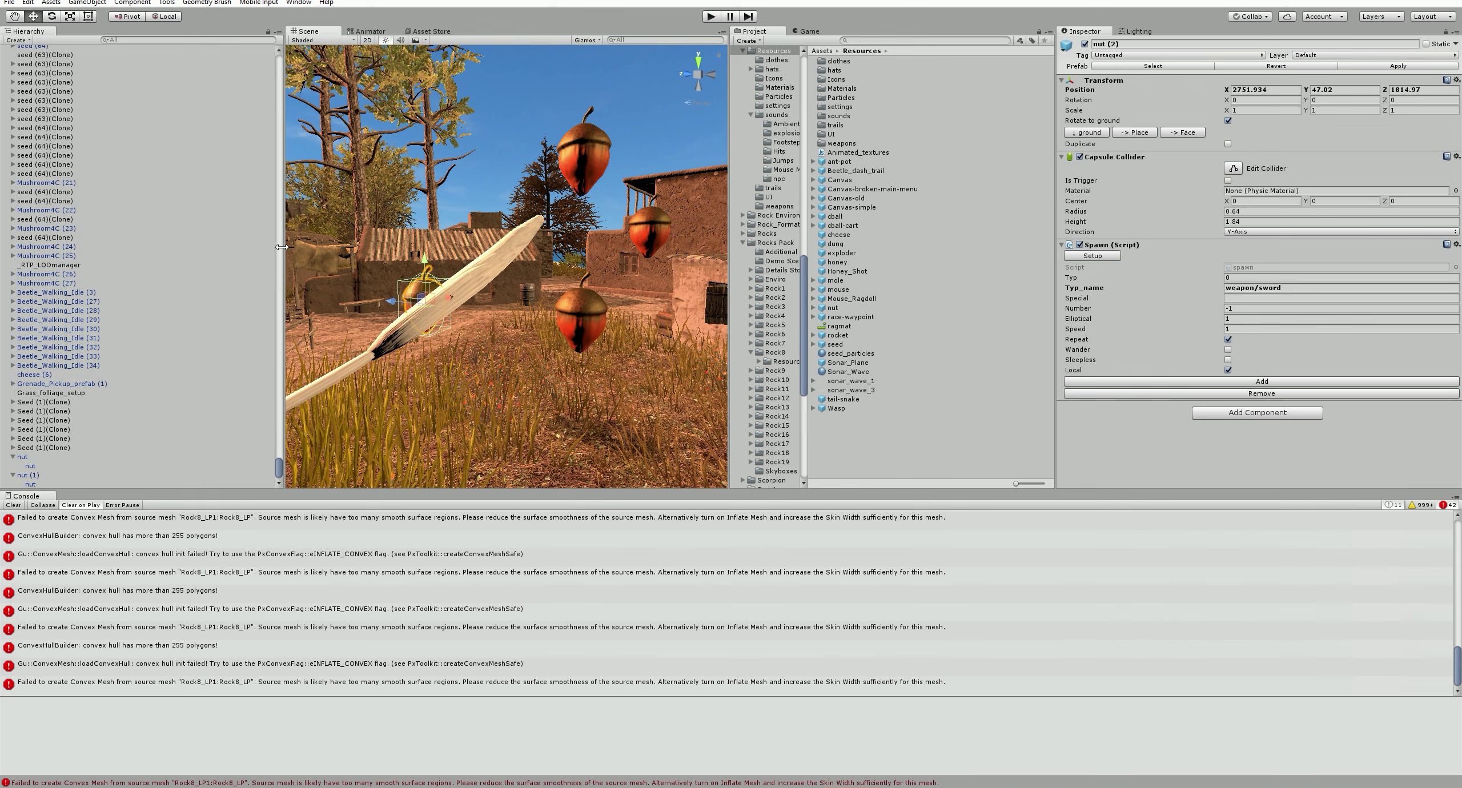
{"action": "middle_click_drag", "start_coordinate": [462, 348], "coordinate": [480, 377]}
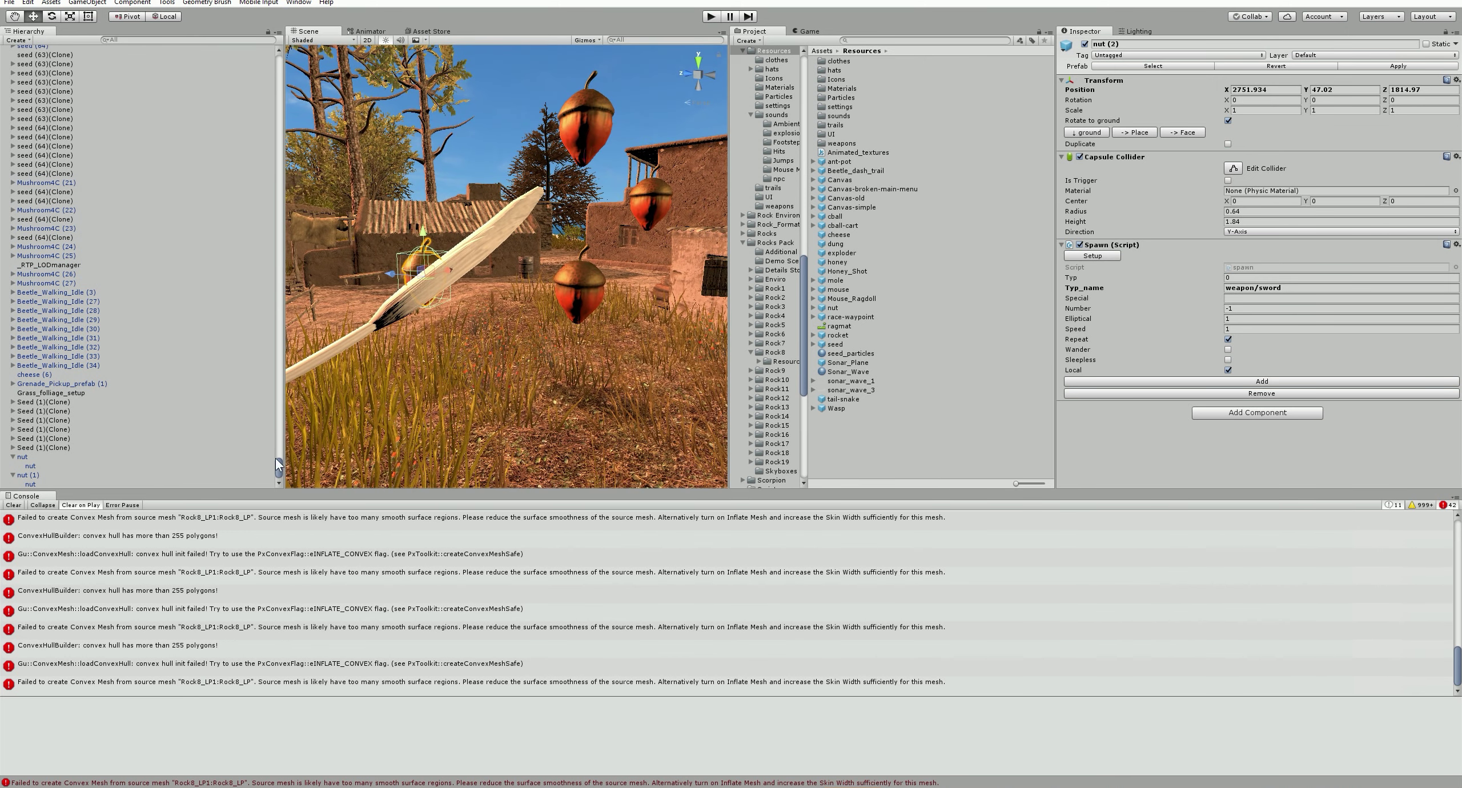
{"action": "mouse_move", "coordinate": [278, 461]}
{"action": "left_mouse_down"}
{"action": "mouse_move", "coordinate": [280, 64]}
{"action": "mouse_move", "coordinate": [279, 467]}
{"action": "left_mouse_up"}
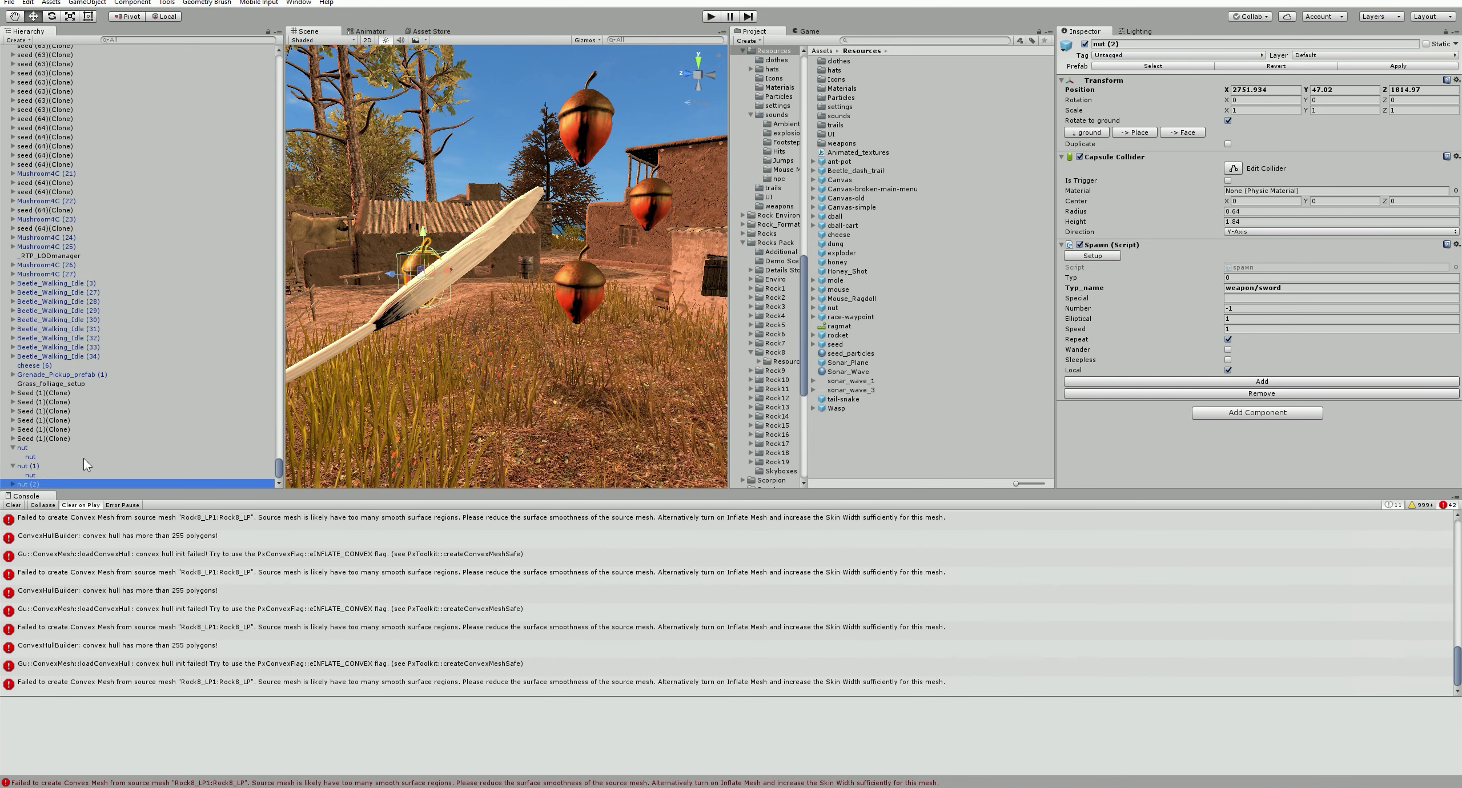
{"action": "left_click", "coordinate": [13, 485]}
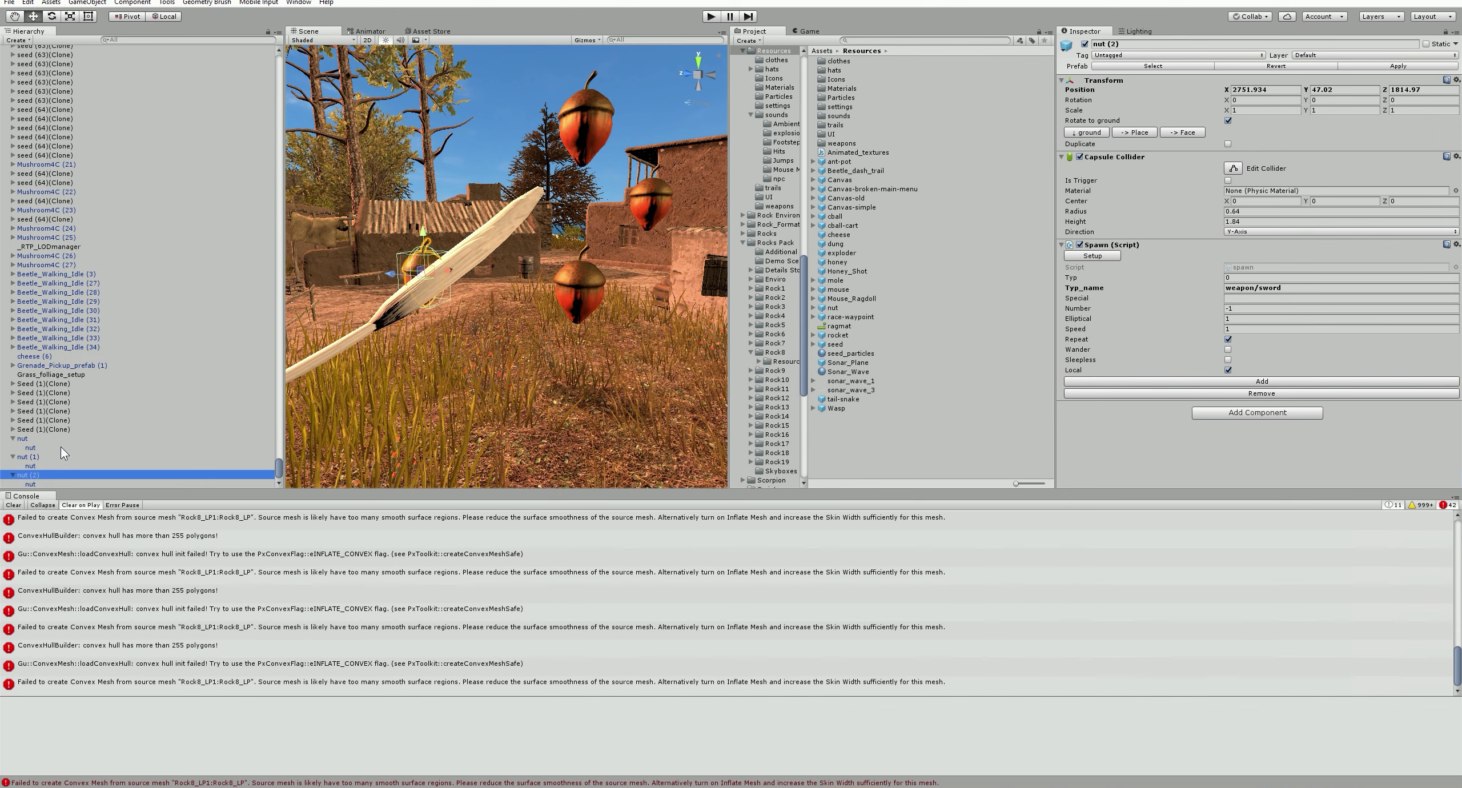
{"action": "double_click", "coordinate": [42, 485]}
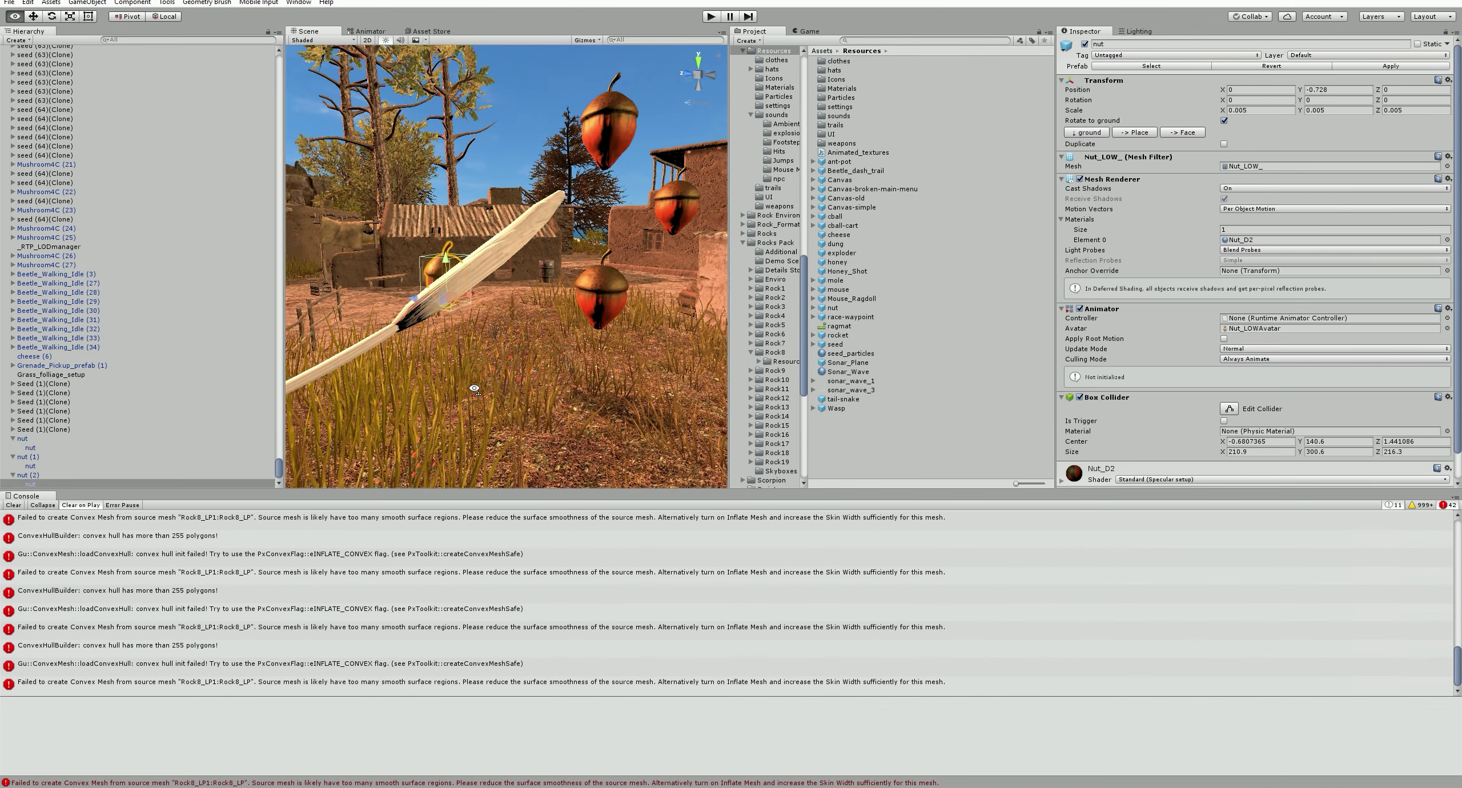
{"action": "right_click_drag", "start_coordinate": [514, 378], "coordinate": [641, 376]}
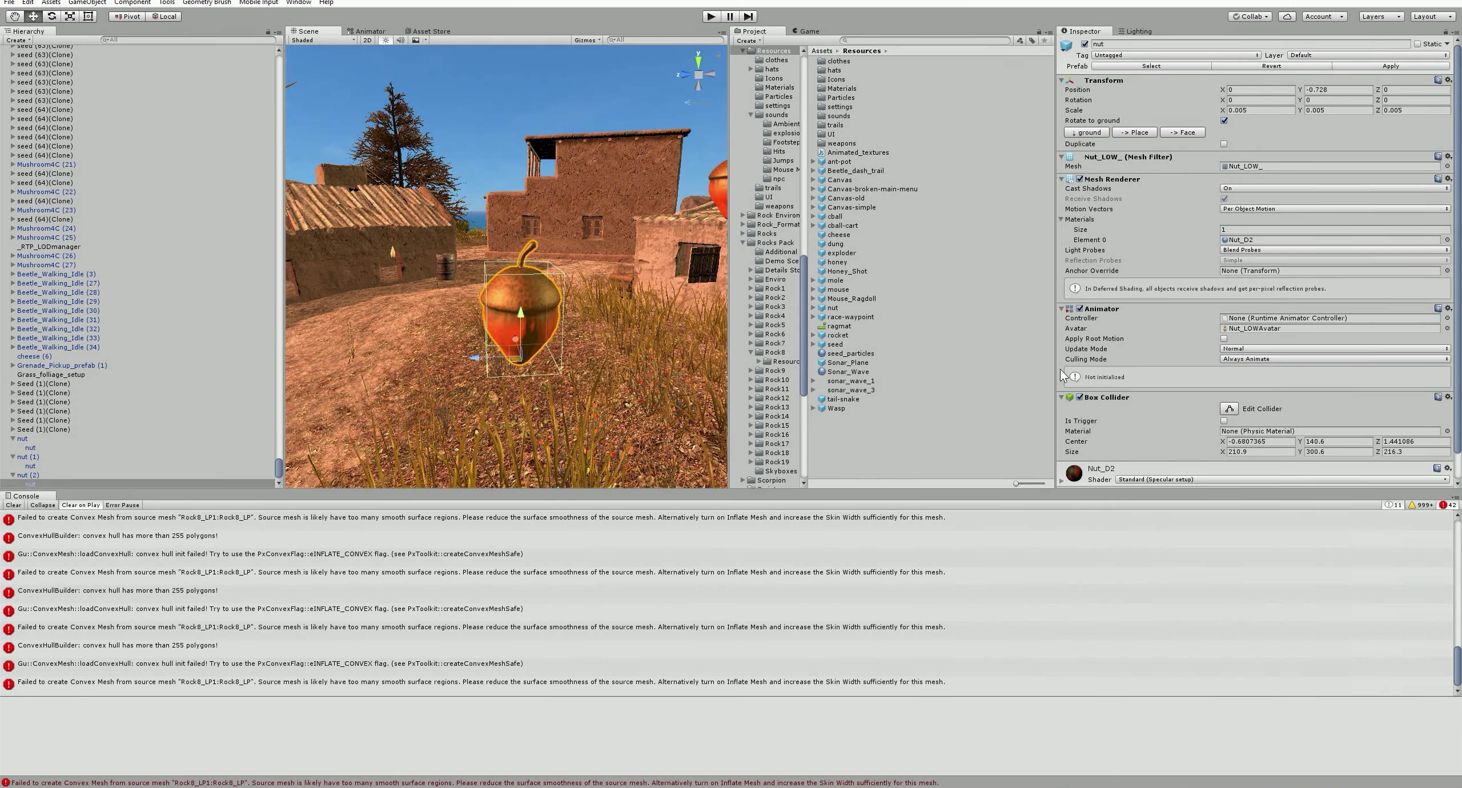
{"action": "left_click", "coordinate": [1448, 400]}
{"action": "key", "text": "Escape"}
{"action": "right_click_drag", "start_coordinate": [514, 286], "coordinate": [623, 180]}
{"action": "scroll", "coordinate": [1226, 369], "scroll_direction": "down", "scroll_amount": 1}
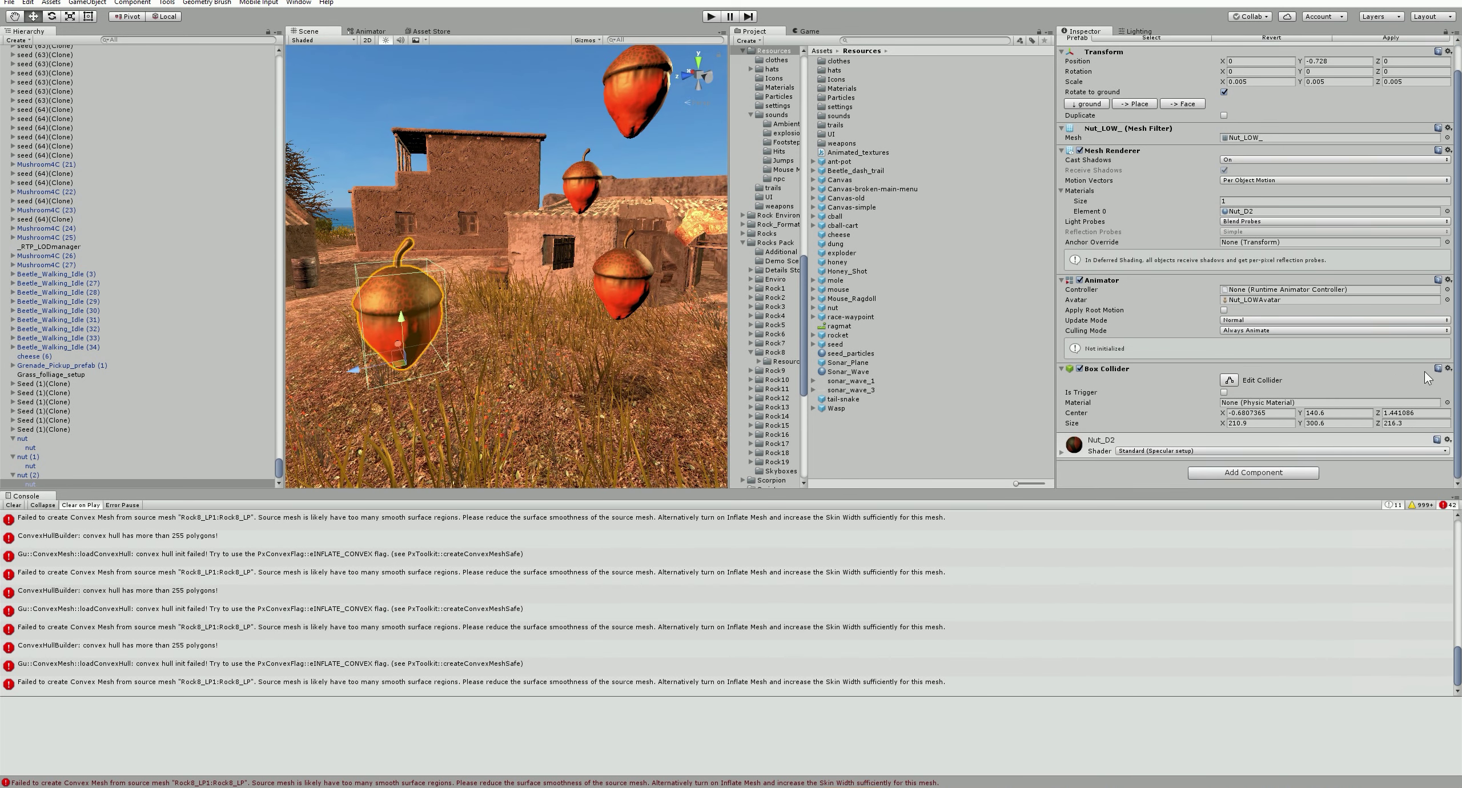
{"action": "left_click", "coordinate": [1449, 371]}
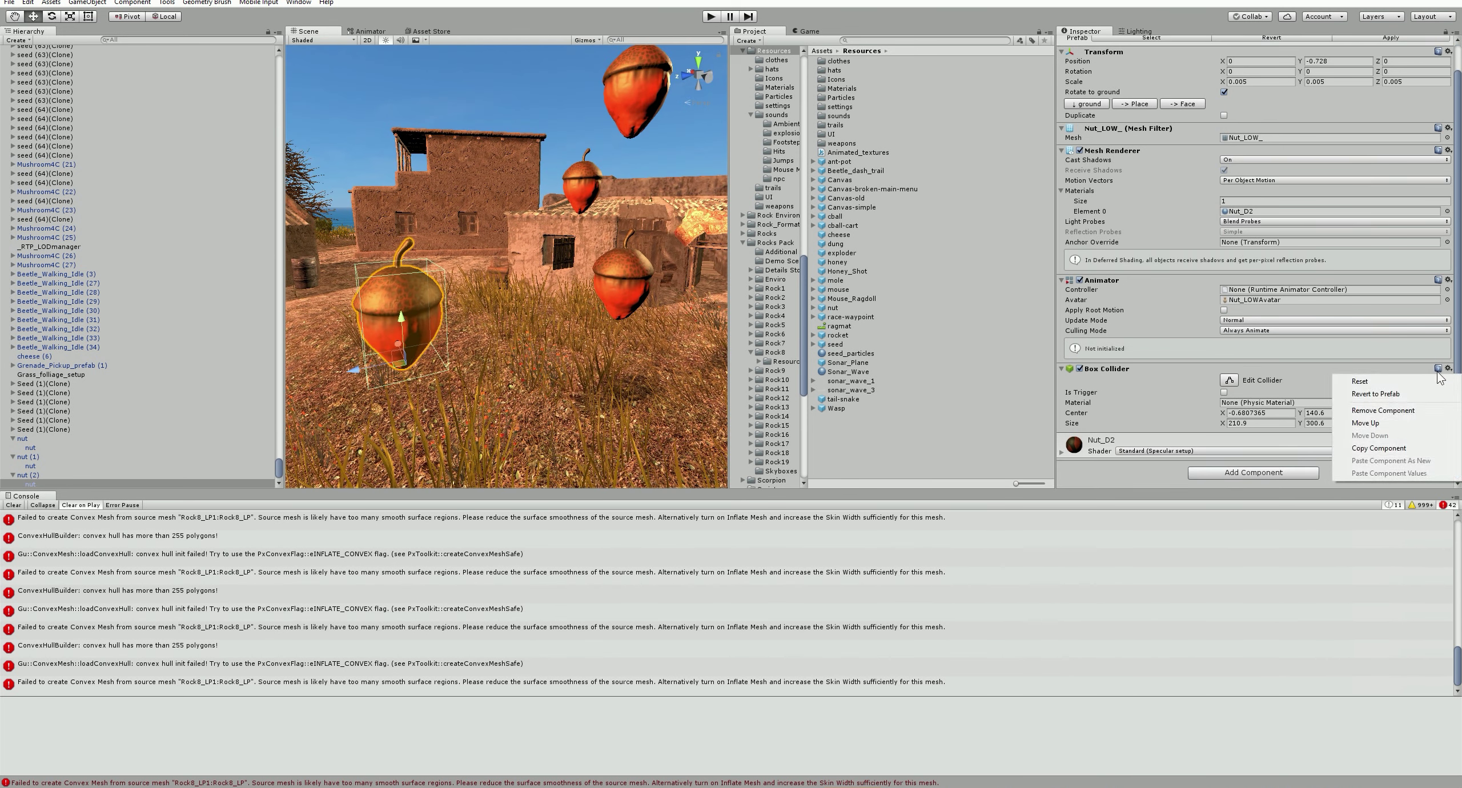
{"action": "left_click", "coordinate": [1396, 412]}
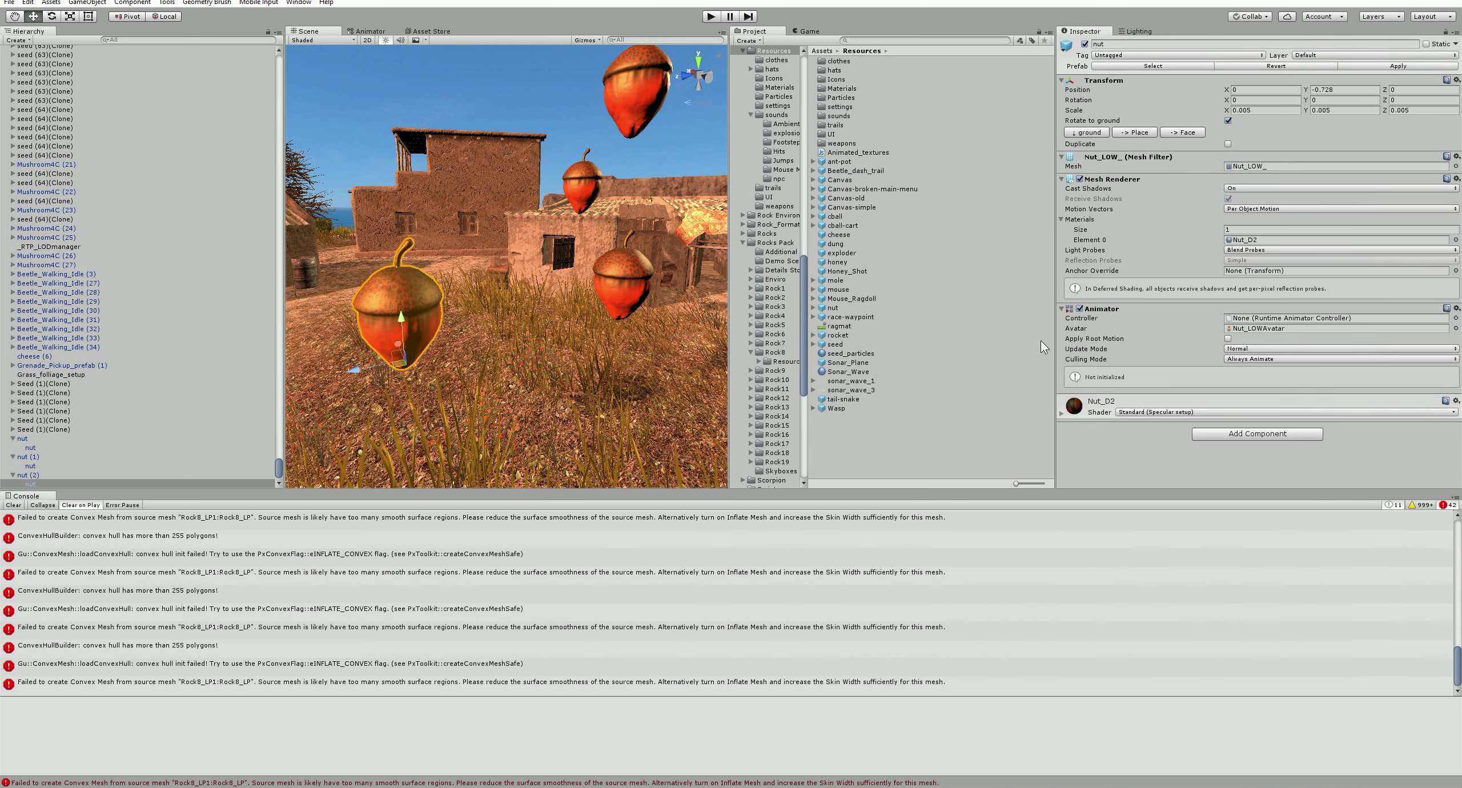
Remove nut (1)'s acorn-mesh Box Collider, apply nut (1) to the prefab, and start the game.
{"action": "left_click", "coordinate": [621, 286]}
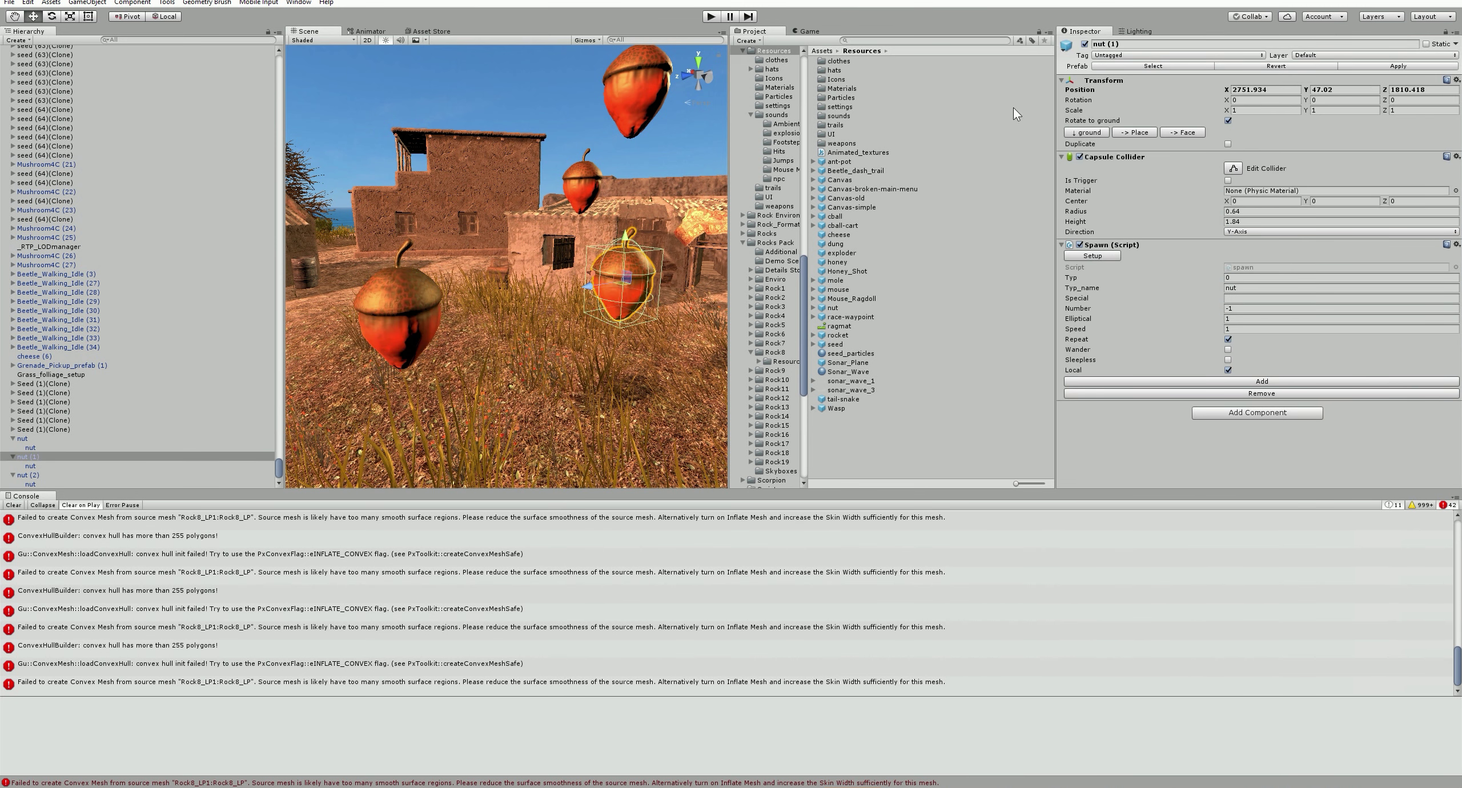
{"action": "left_click", "coordinate": [145, 465]}
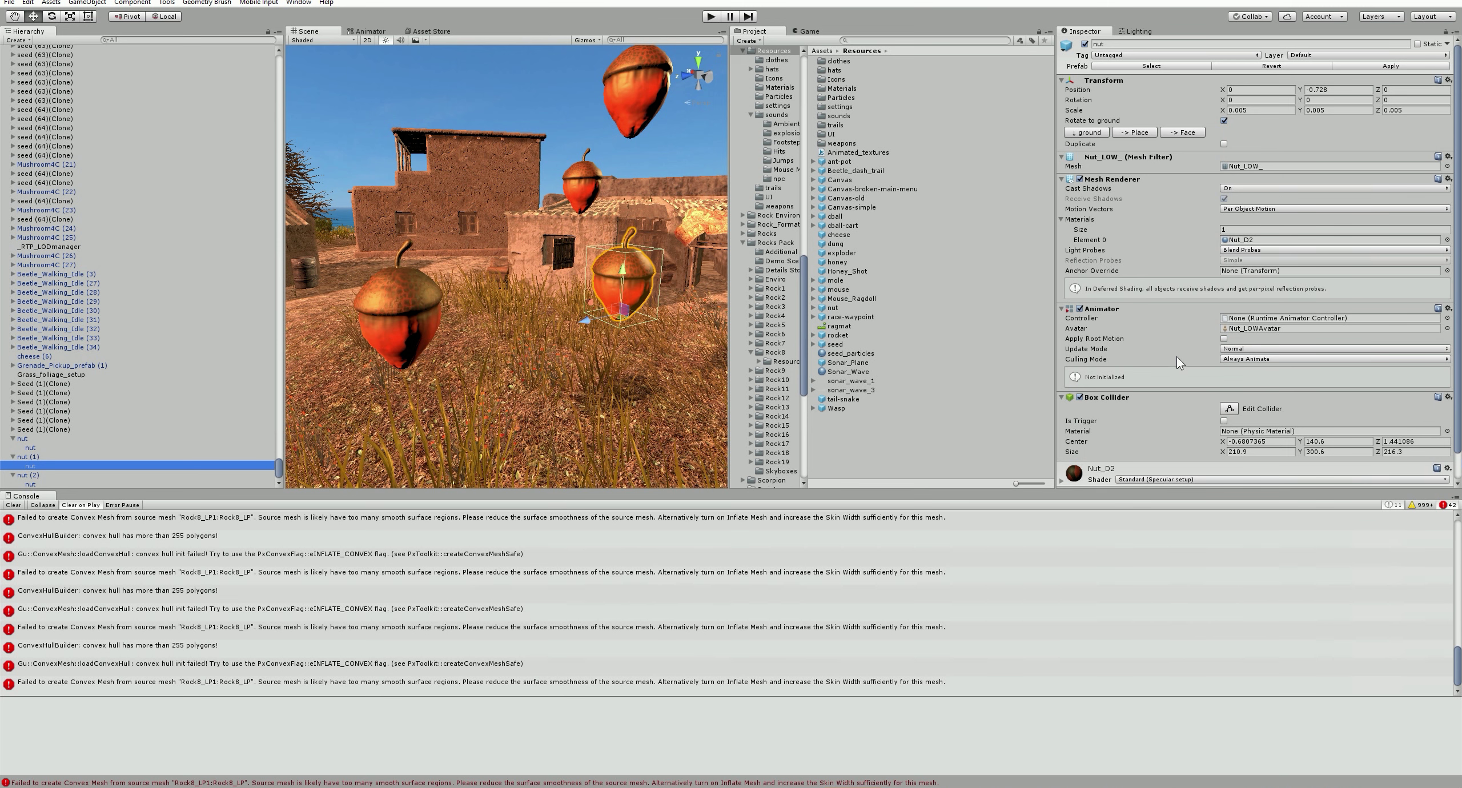
{"action": "left_click", "coordinate": [1449, 396]}
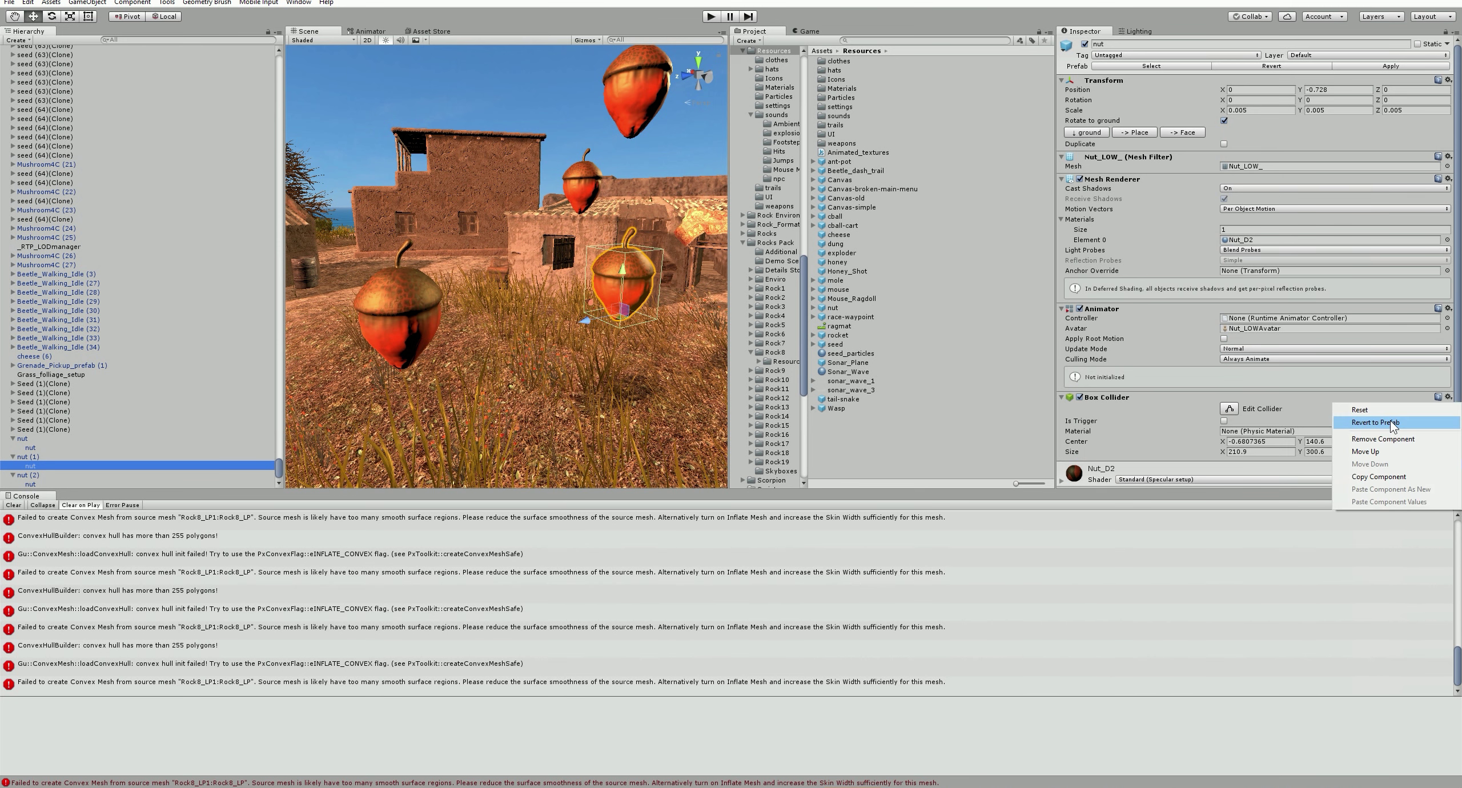
{"action": "left_click", "coordinate": [1397, 443]}
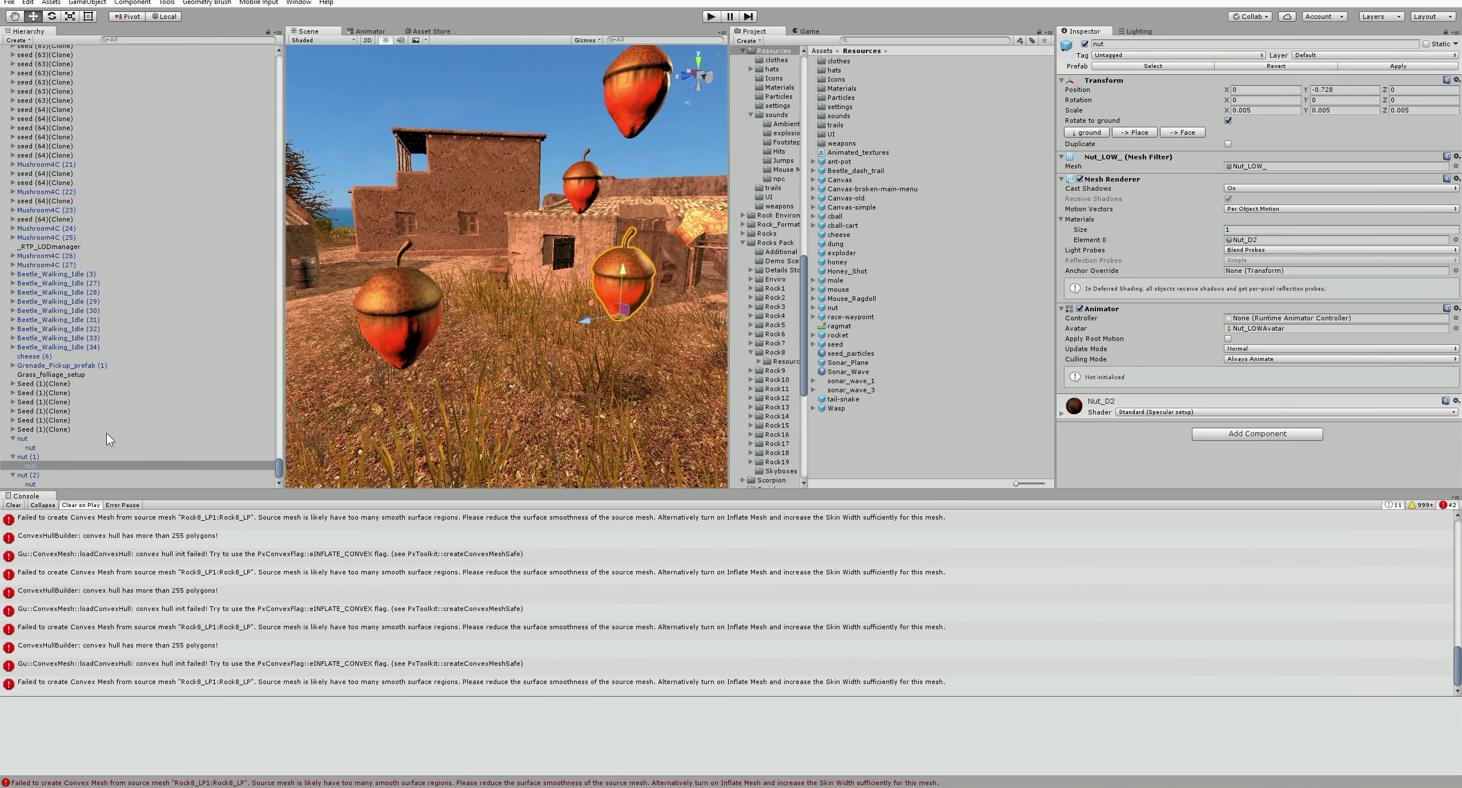
{"action": "left_click", "coordinate": [46, 457]}
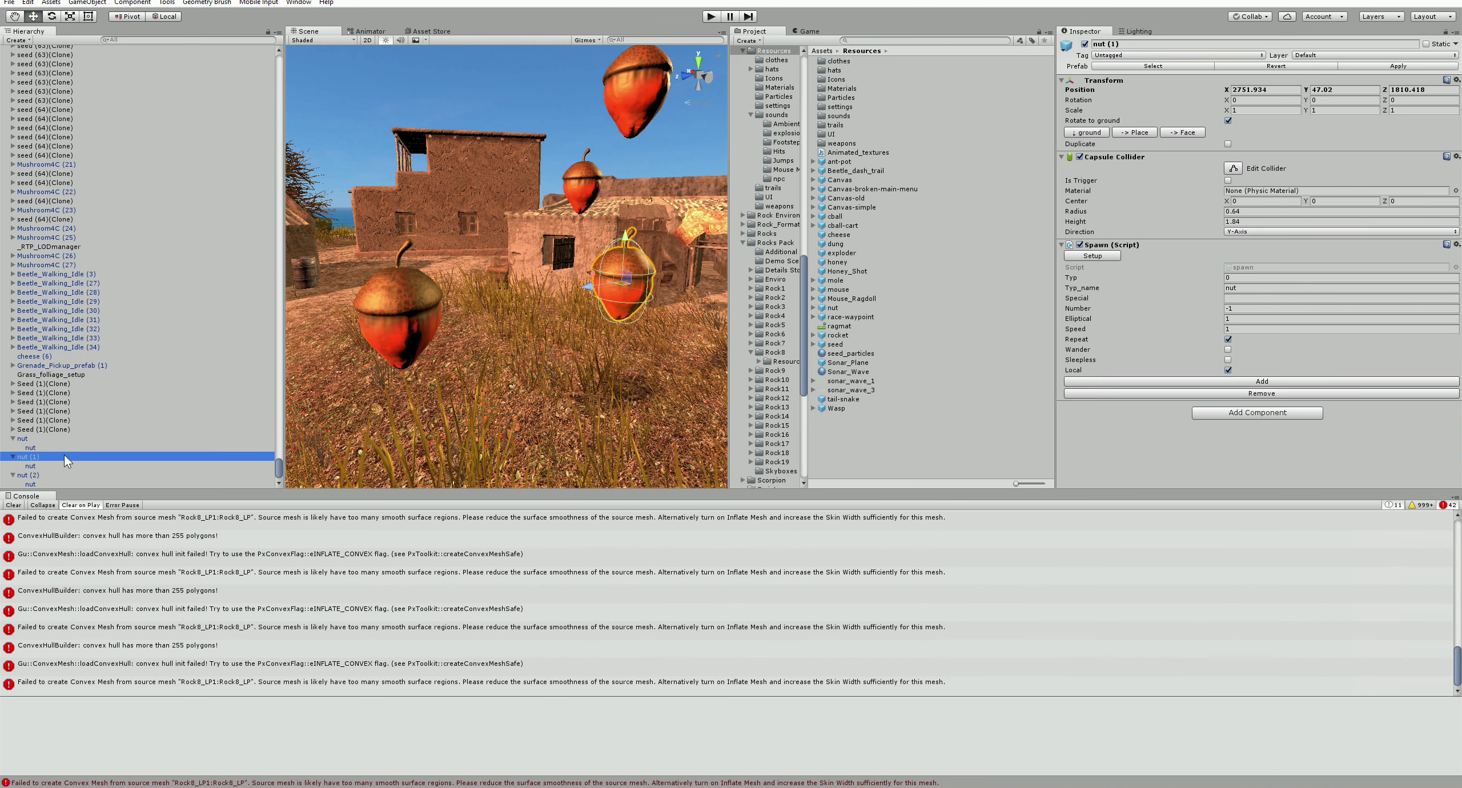
{"action": "left_click", "coordinate": [1388, 66]}
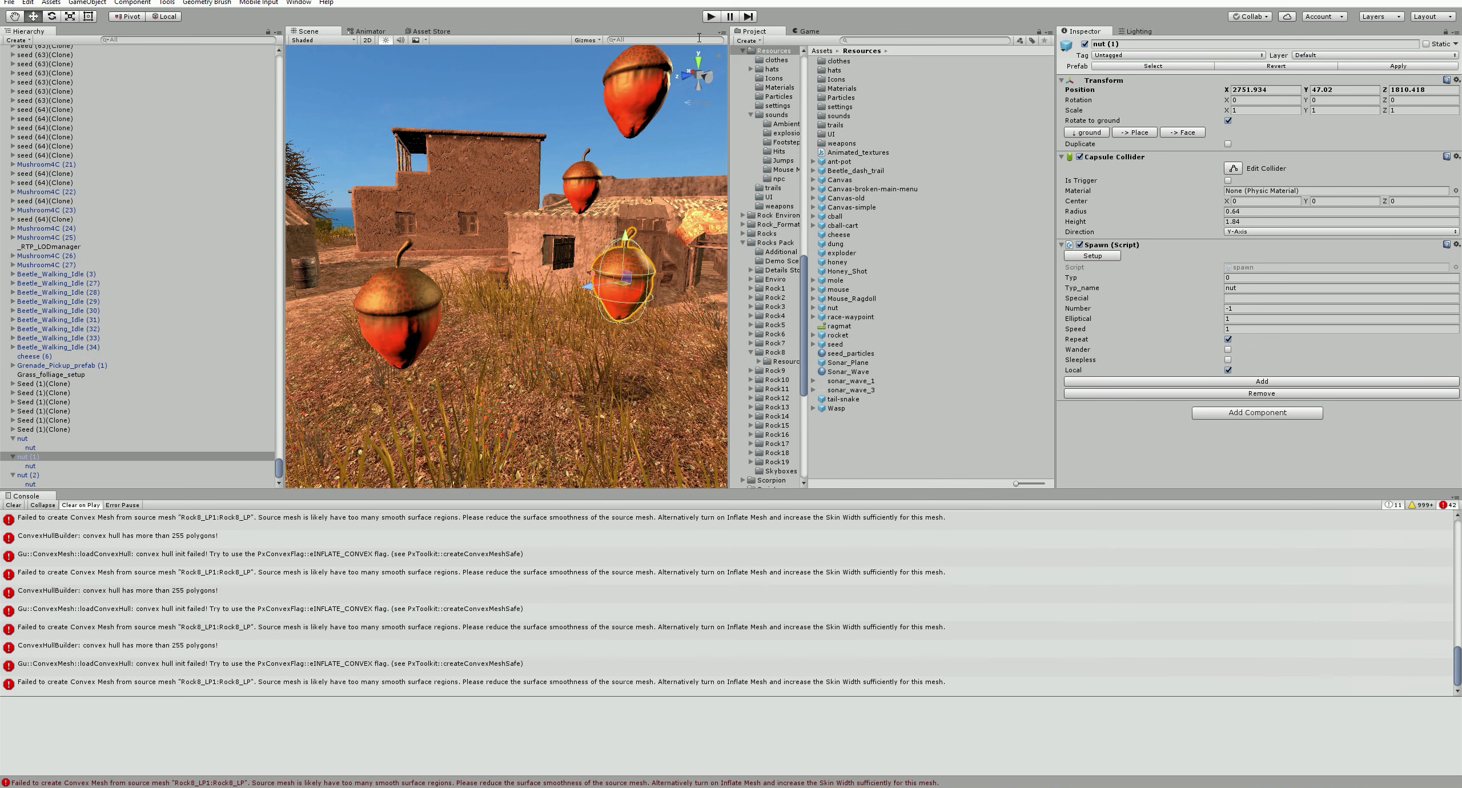
{"action": "left_click", "coordinate": [709, 16]}
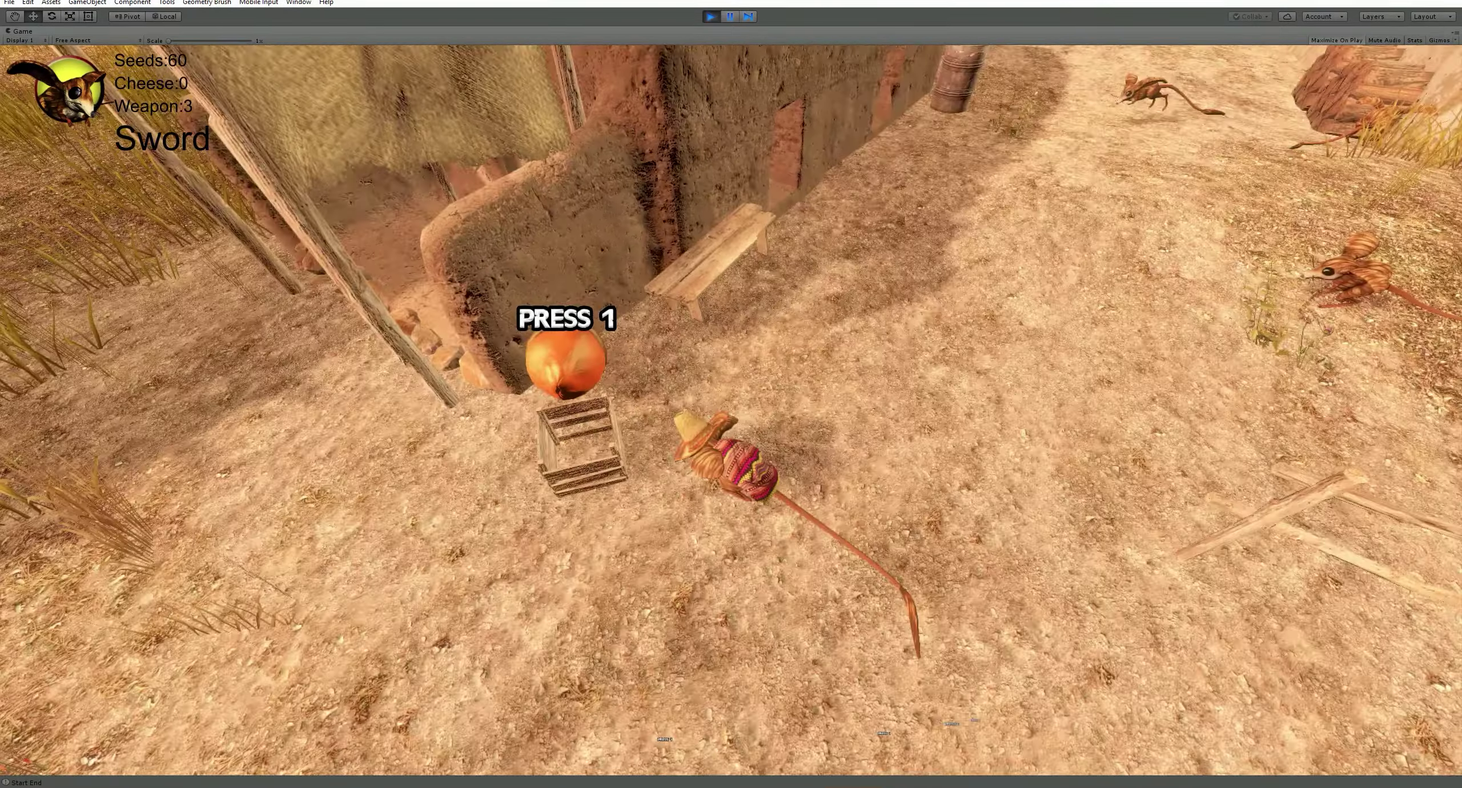
Pick up the acorn with the 1 key and walk it forward through the village.
{"action": "key", "text": "1"}
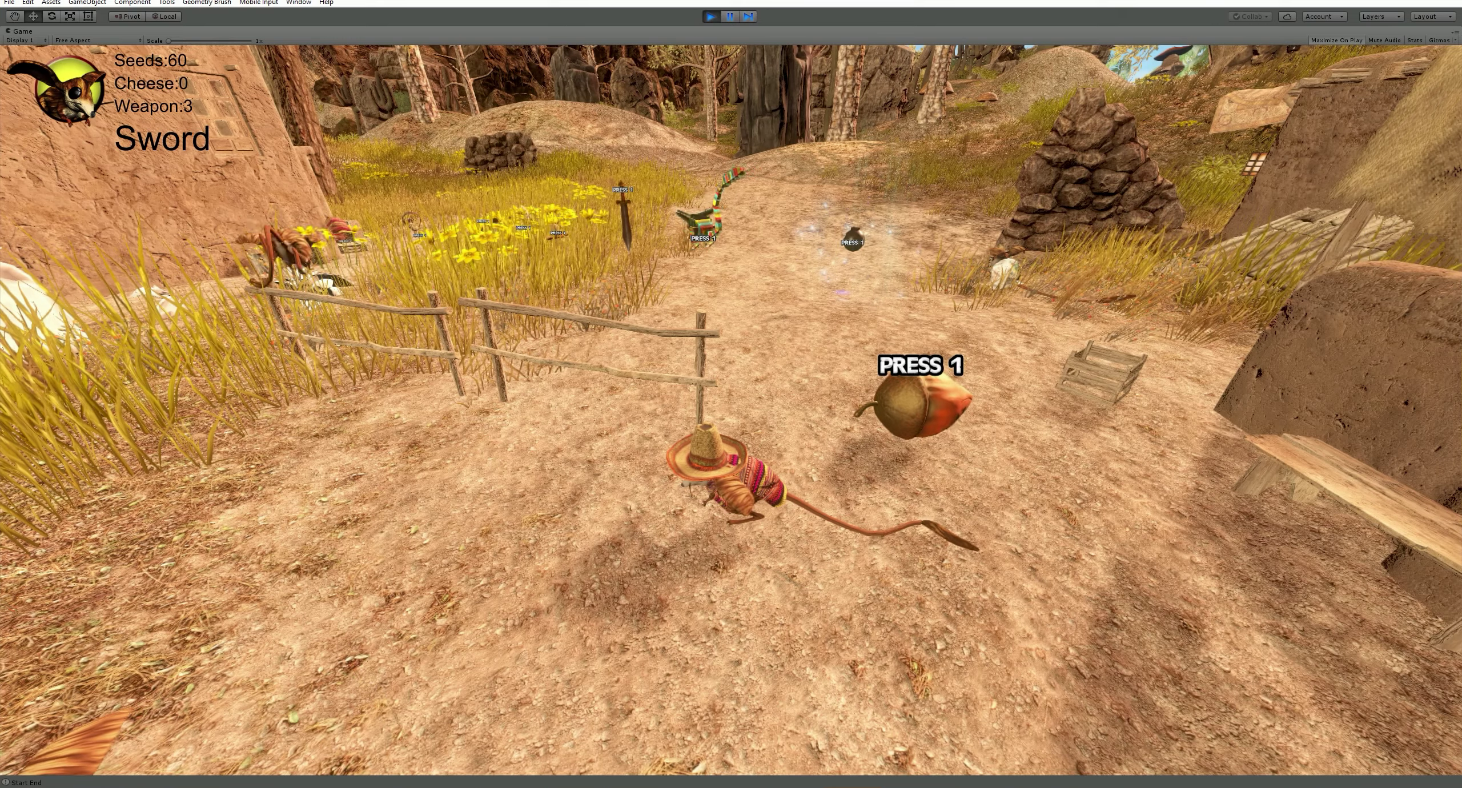
{"action": "key", "text": "w"}
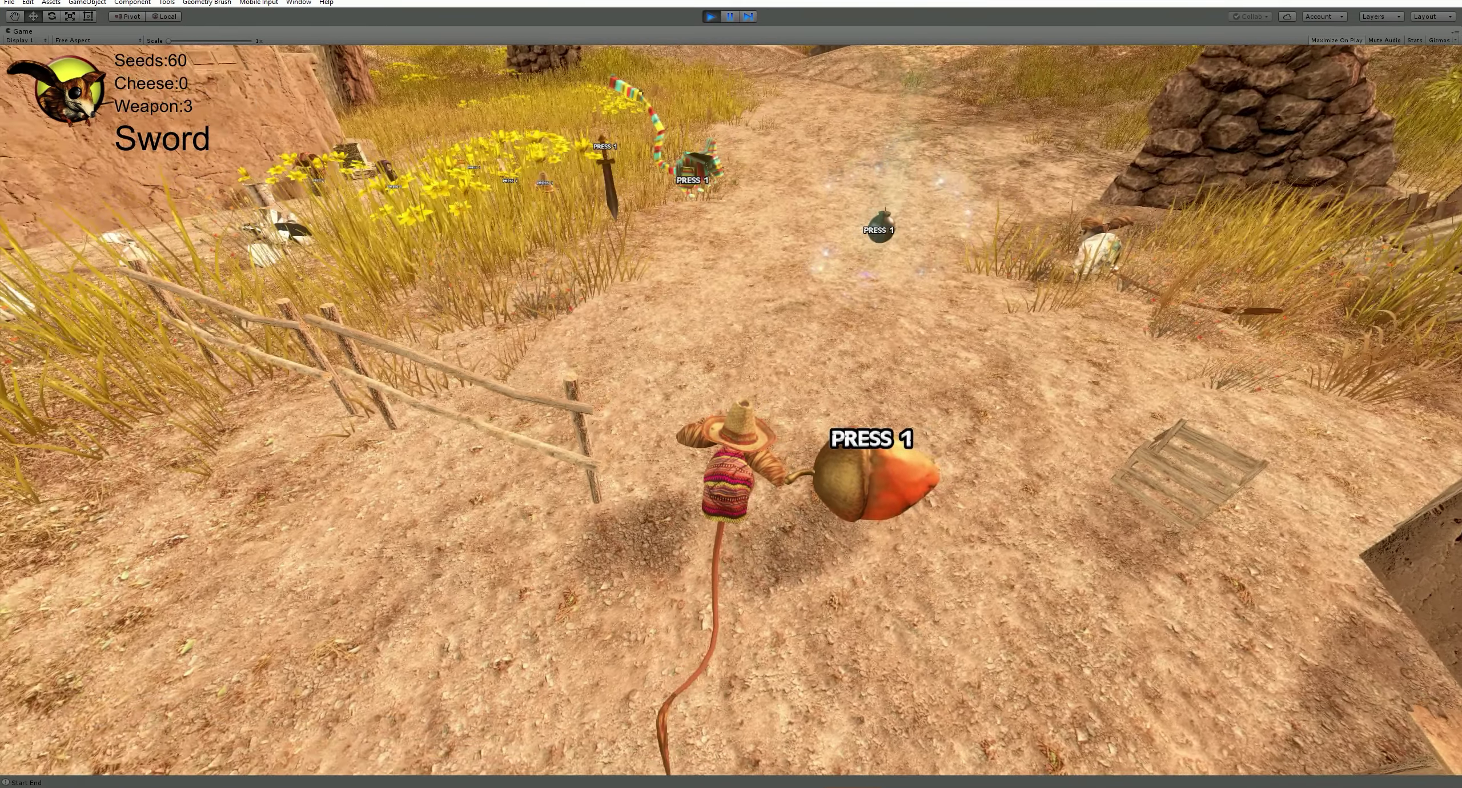
{"action": "key", "text": "w"}
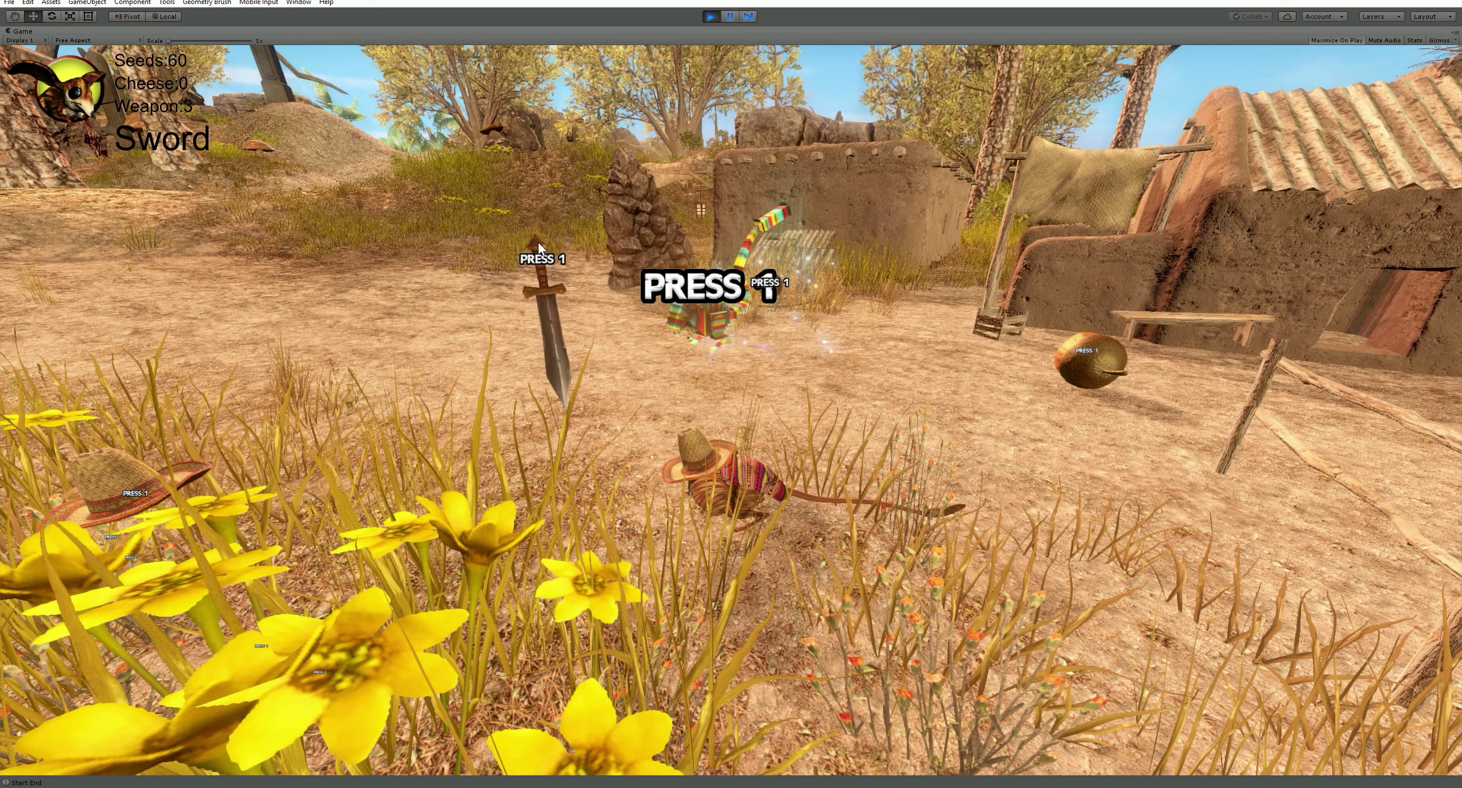
Check the sword's Typ_name, set nut (2)'s Spawn Typ_name to sword-collect, and replay.
{"action": "left_click", "coordinate": [710, 16]}
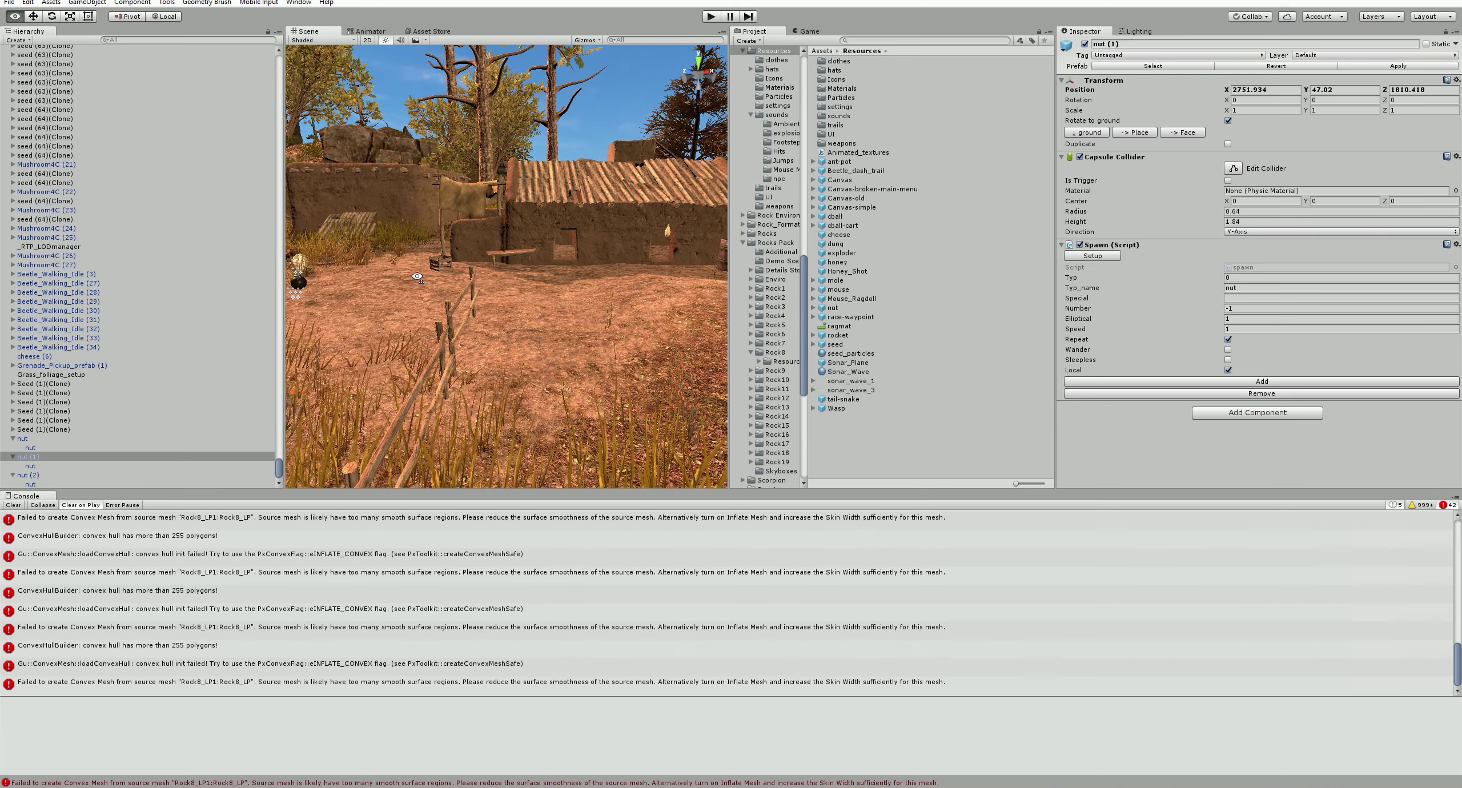
{"action": "right_click_drag", "start_coordinate": [418, 277], "coordinate": [350, 302]}
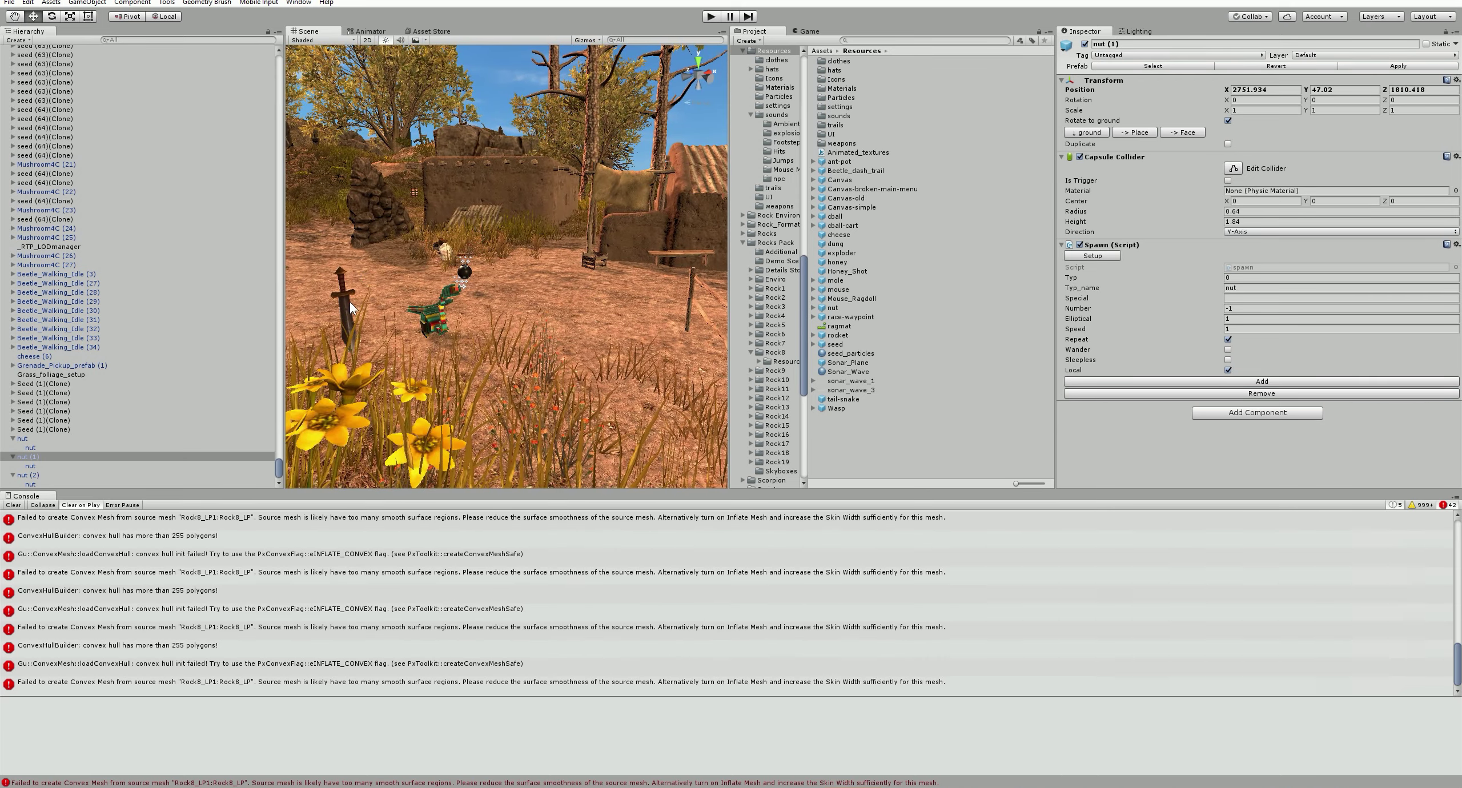
{"action": "left_click", "coordinate": [349, 301]}
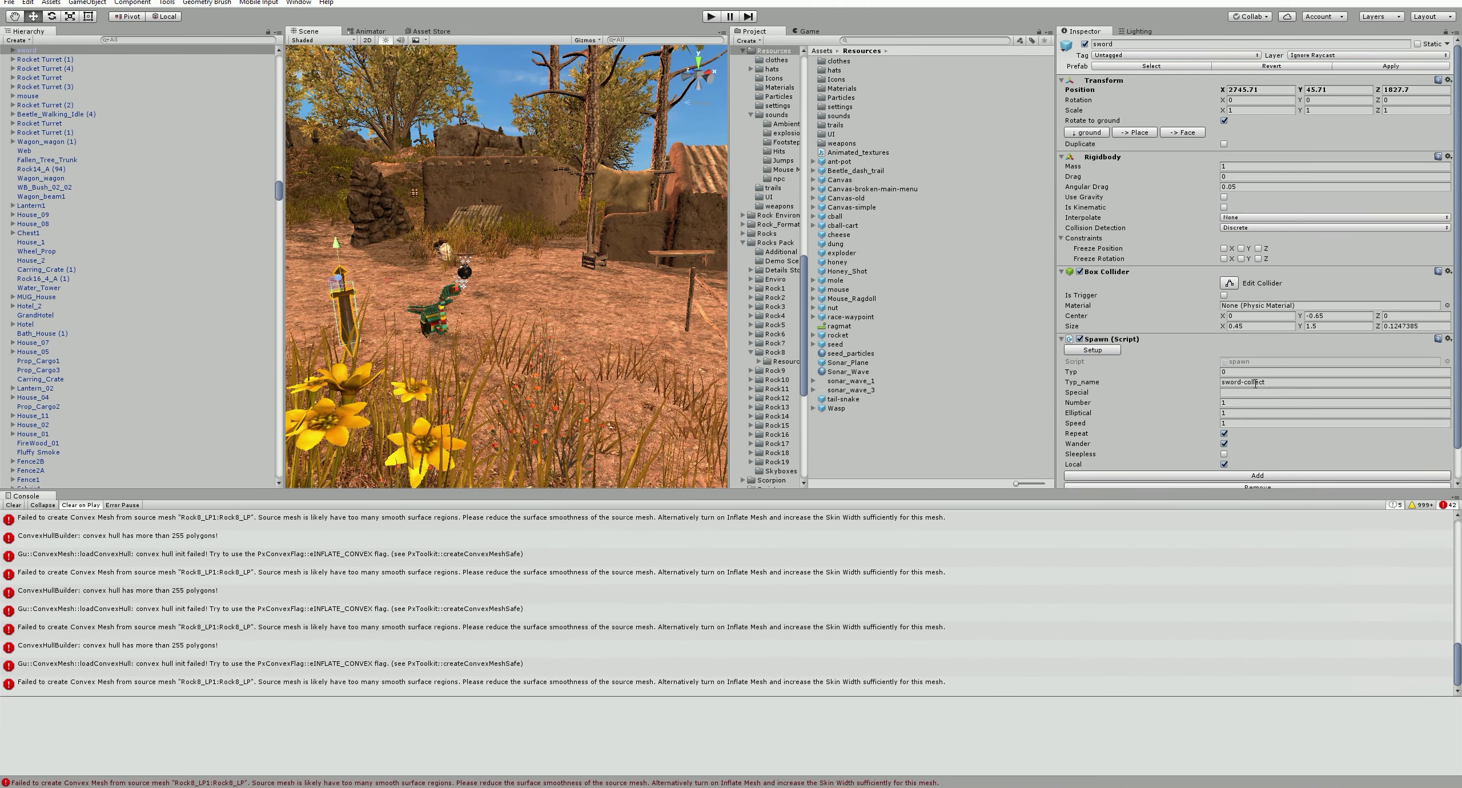
{"action": "right_click_drag", "start_coordinate": [666, 329], "coordinate": [784, 324]}
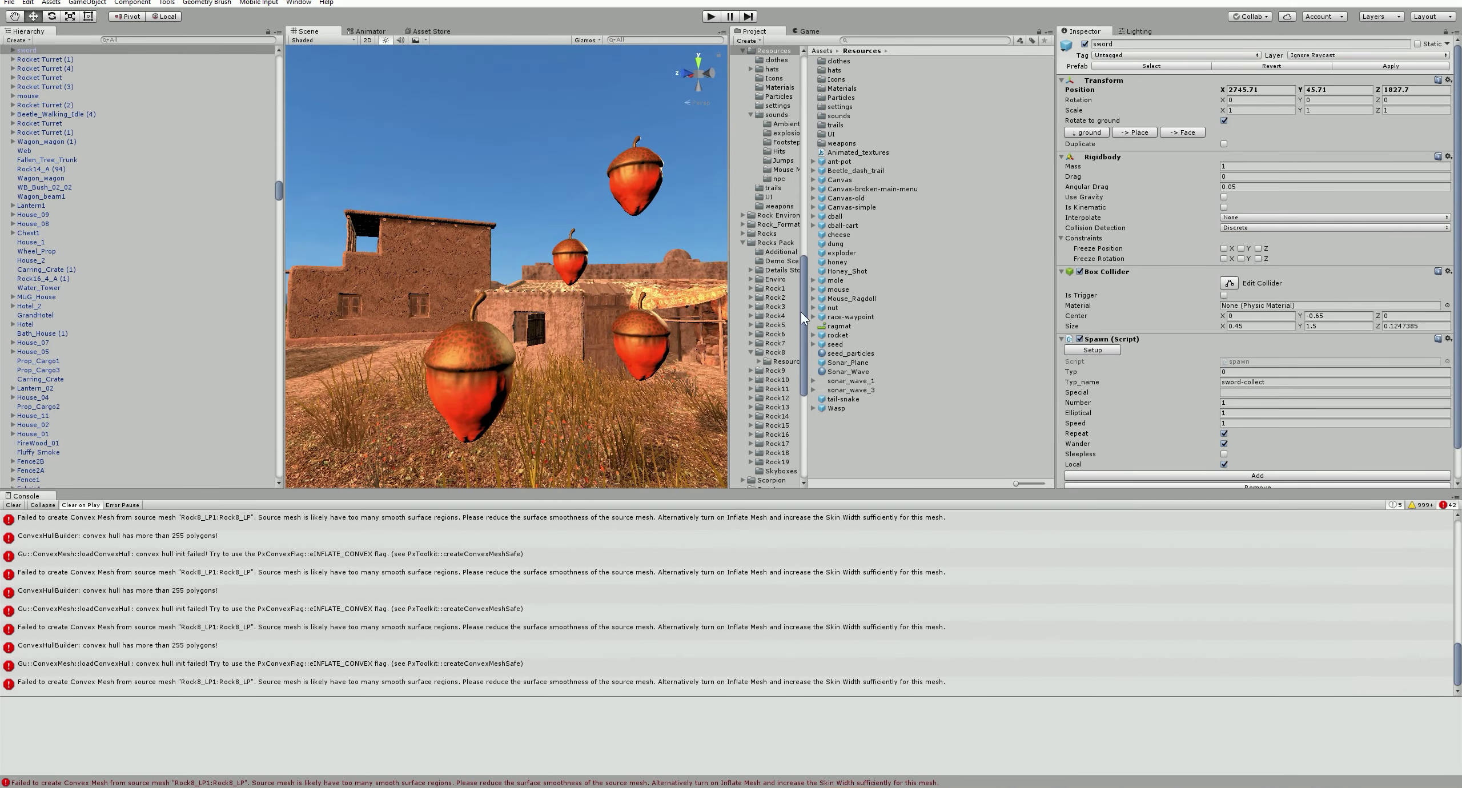
{"action": "left_click", "coordinate": [474, 359]}
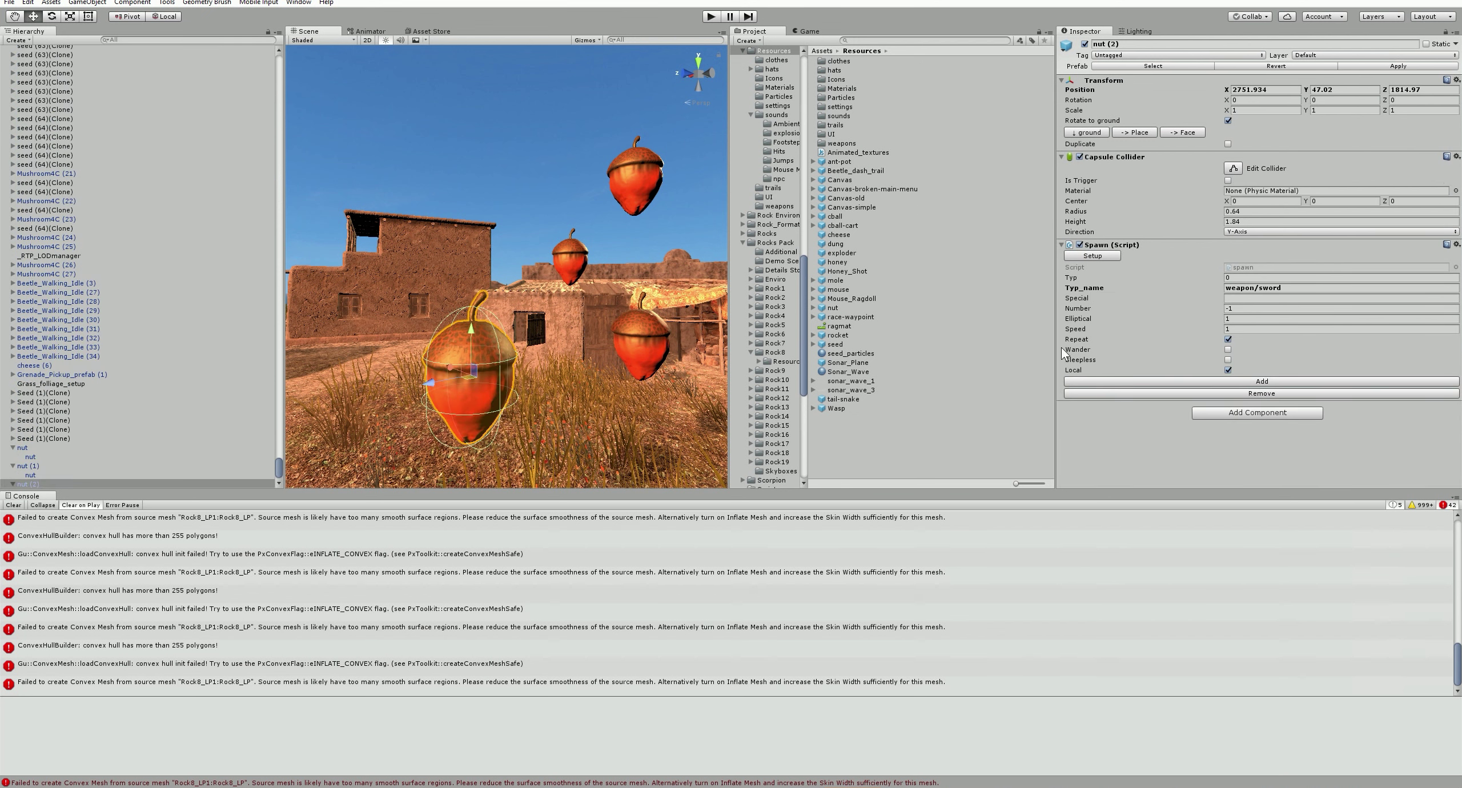
{"action": "left_click", "coordinate": [1291, 291]}
{"action": "type", "text": "sword-collect"}
{"action": "left_click", "coordinate": [710, 16]}
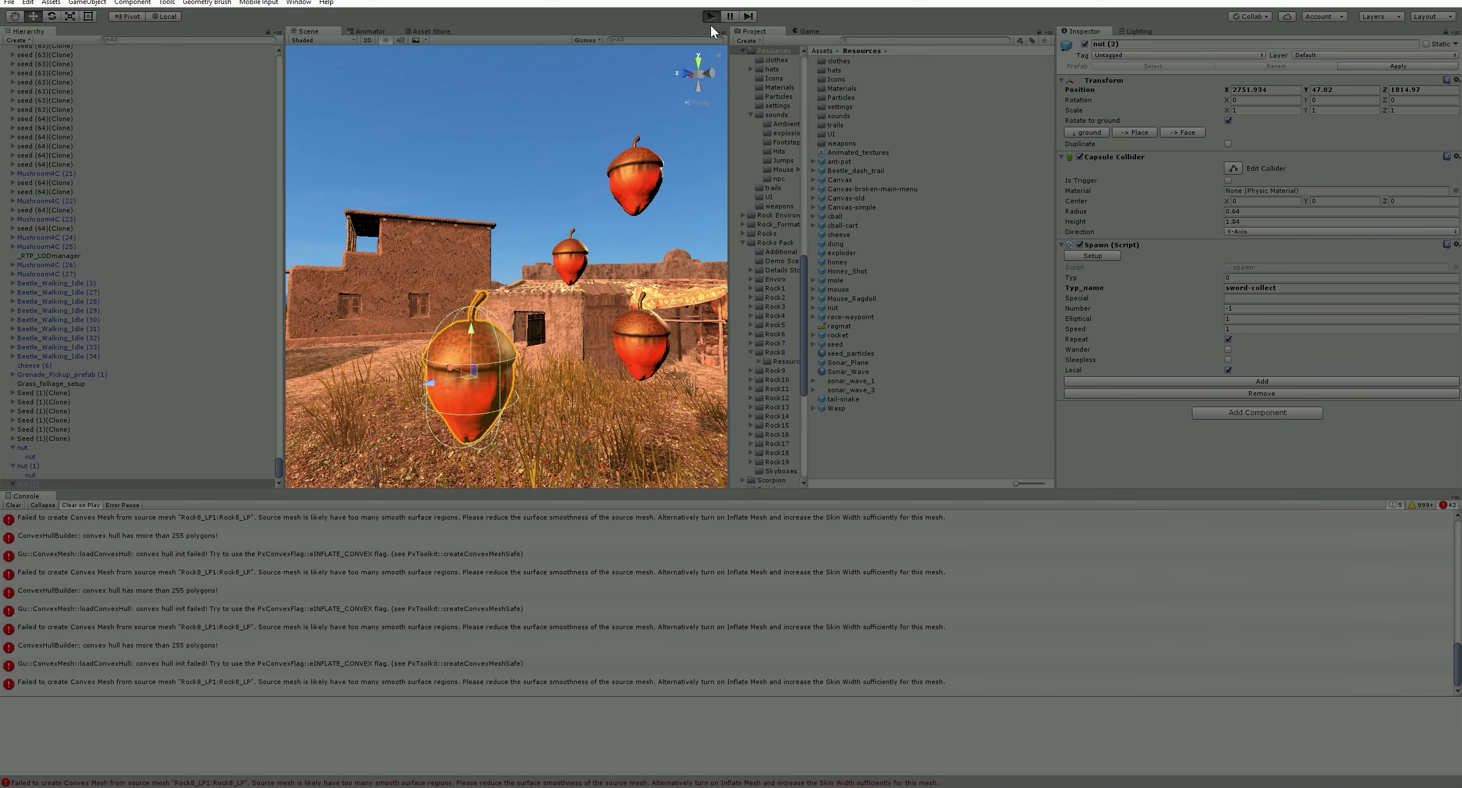
Launch the game in the maximized Game view and collect seeds up to 62.
{"action": "left_click", "coordinate": [711, 17]}
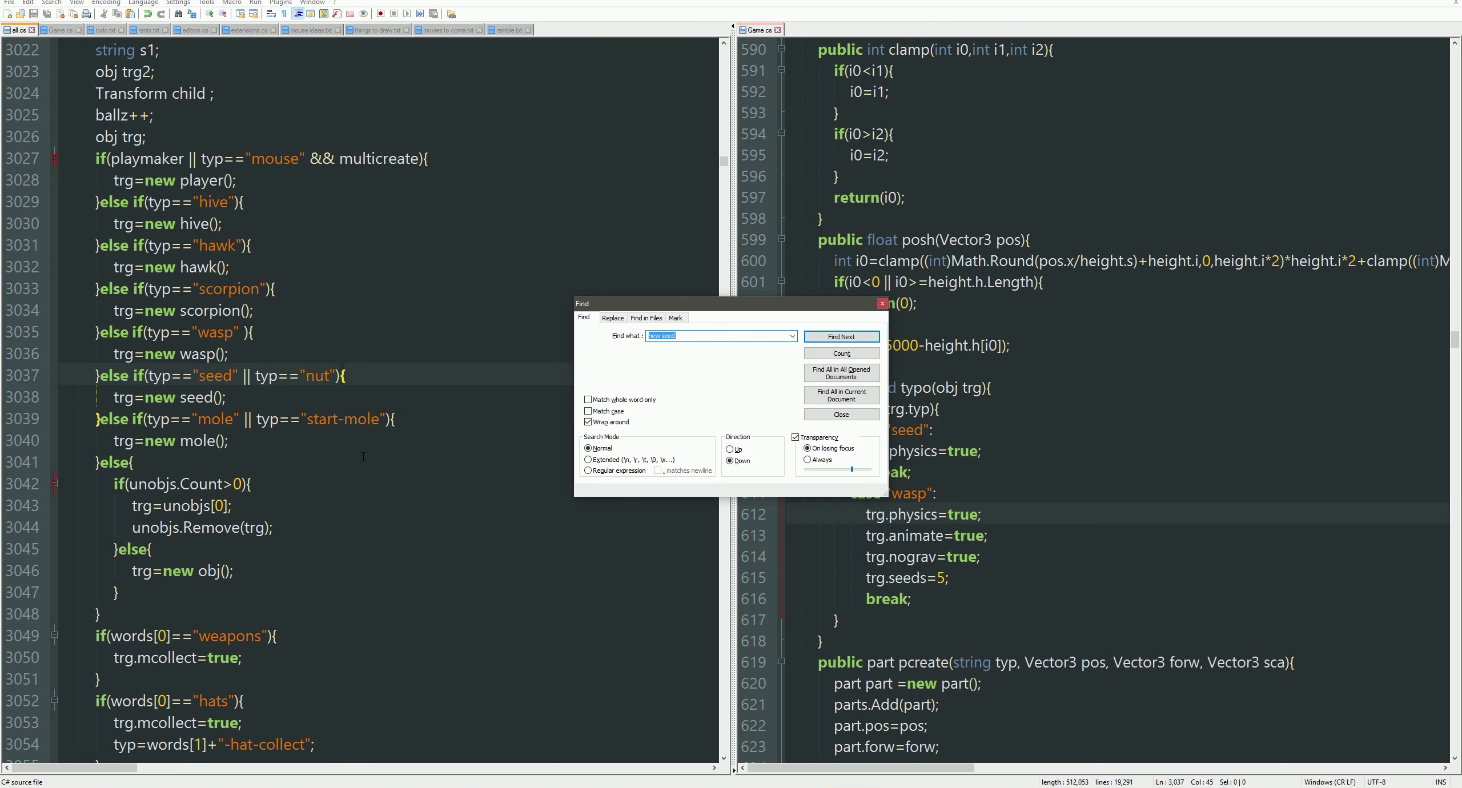
Close the Find box, go to the mole-creation code at line 3040, and return to Unity.
{"action": "left_click", "coordinate": [882, 305]}
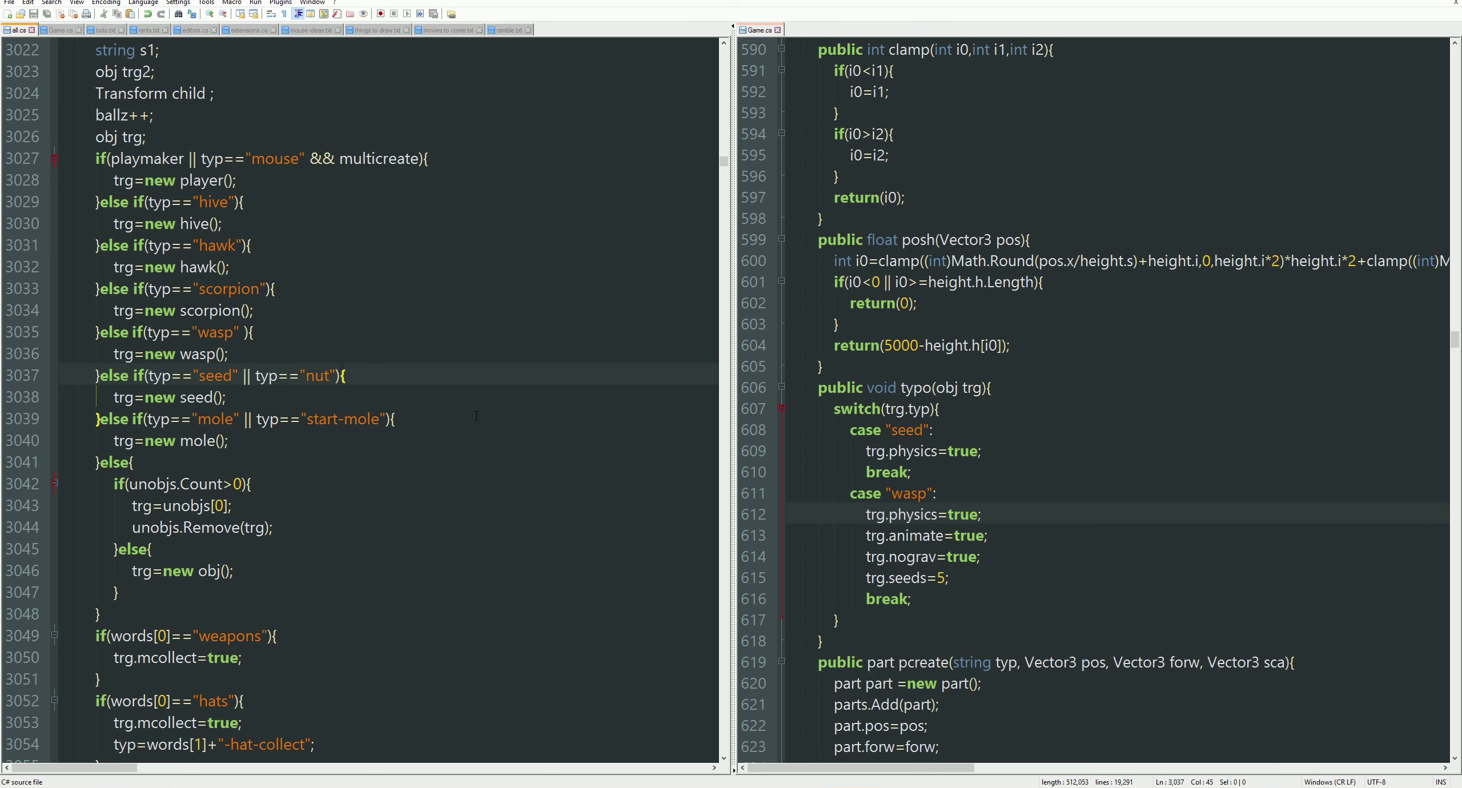
{"action": "left_click", "coordinate": [433, 438]}
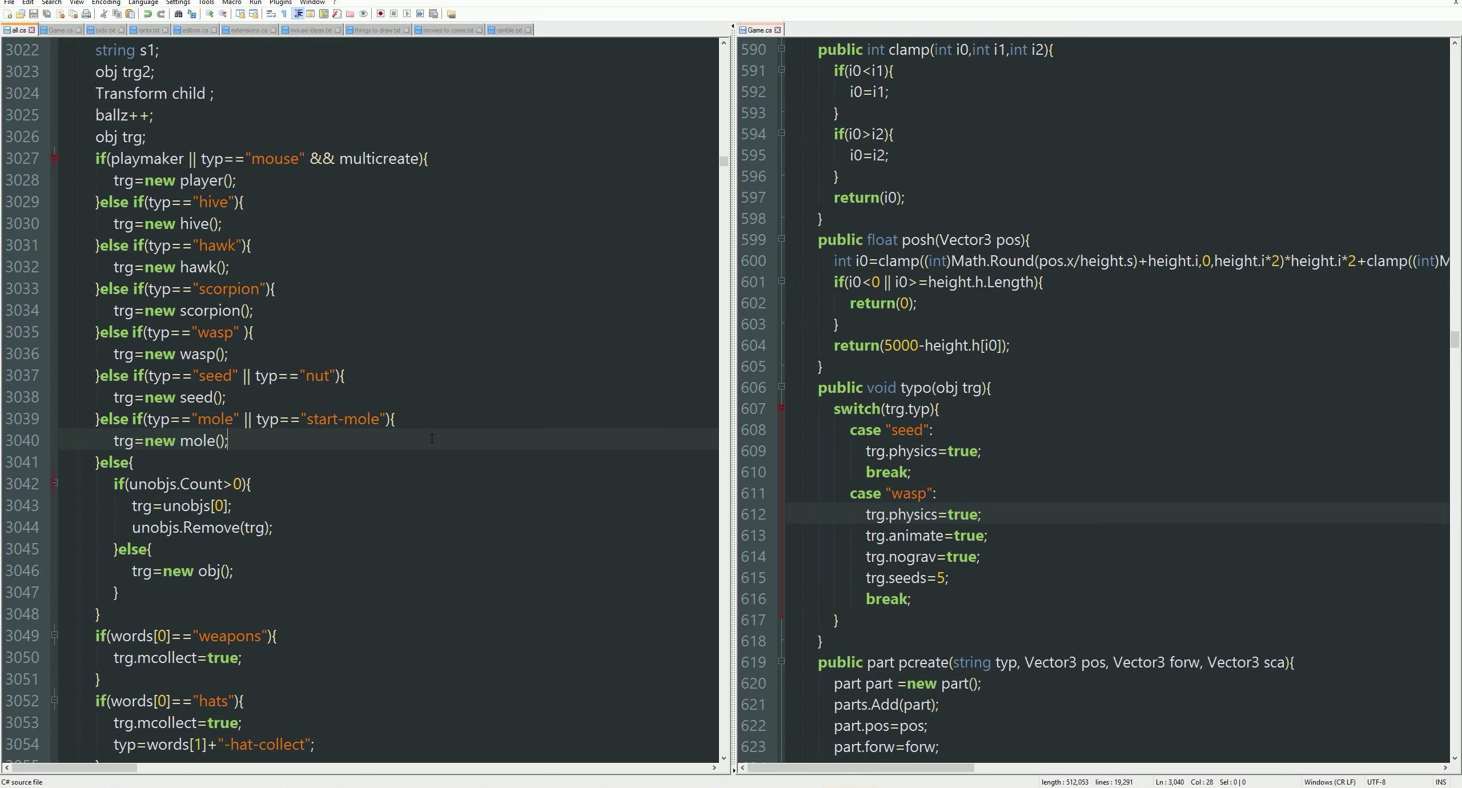
{"action": "key", "text": "alt+Tab"}
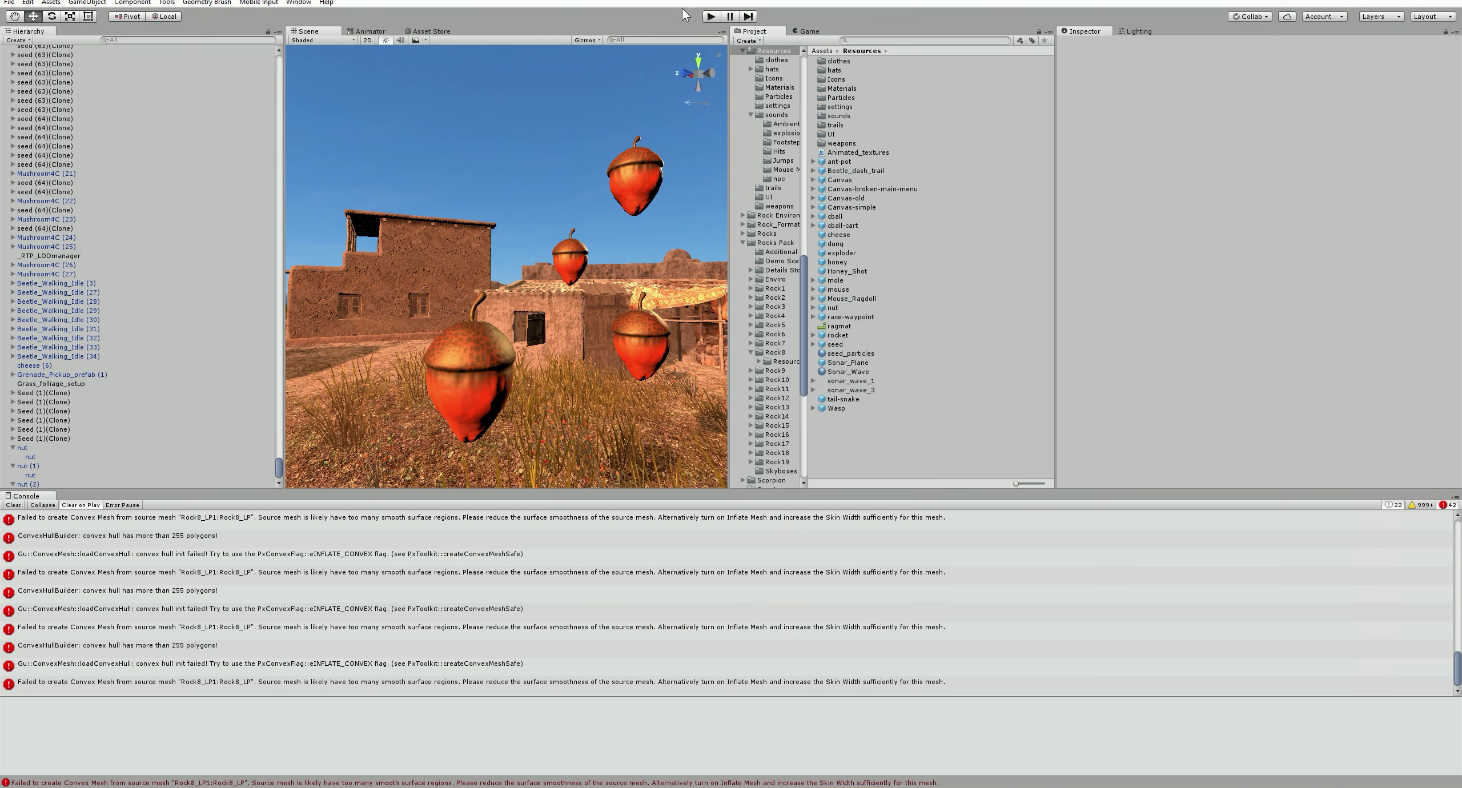
Start the game in Unity with the Play button.
{"action": "left_click", "coordinate": [712, 16]}
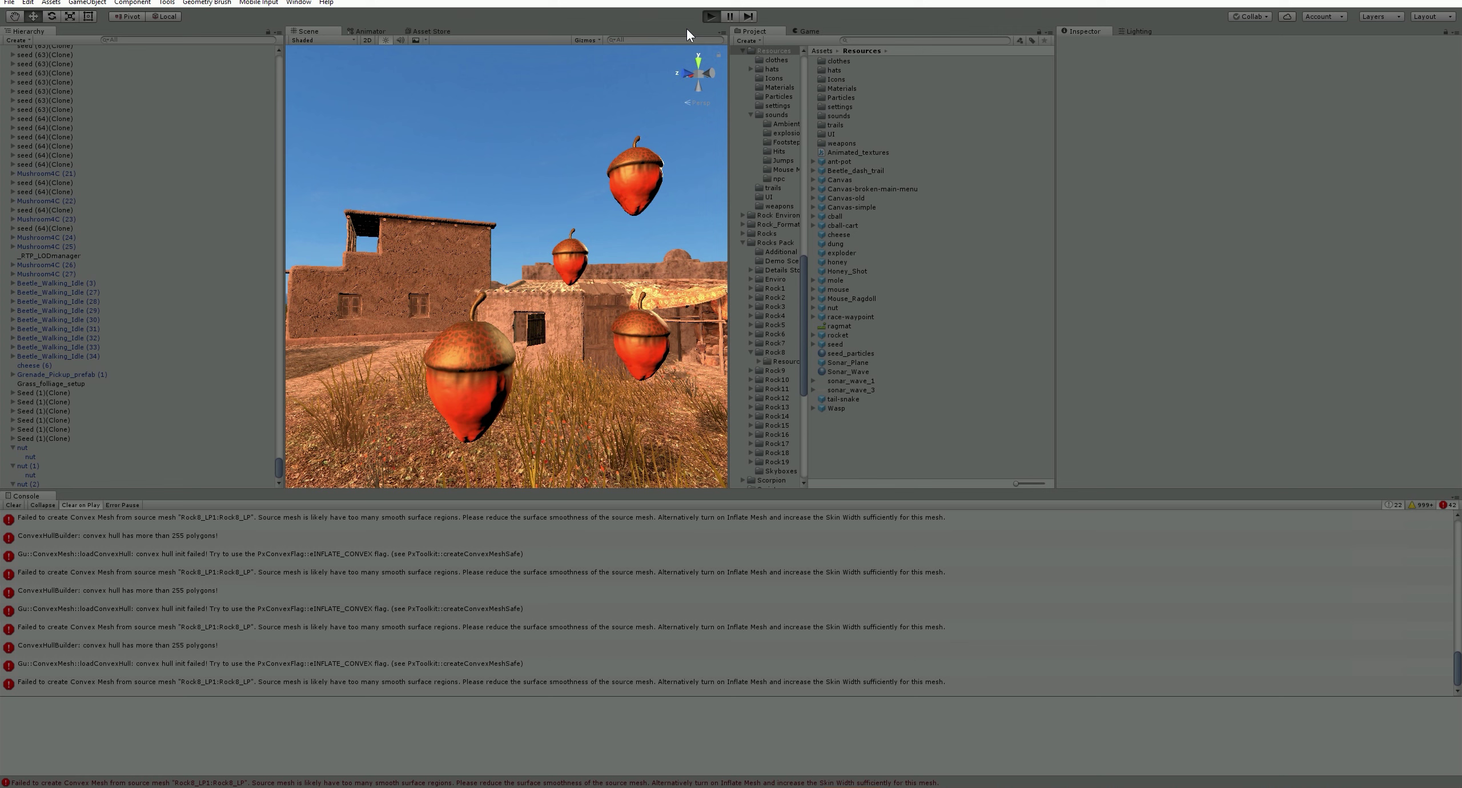
Back in Notepad++, place the caret at line 3046 of the object-creation code.
{"action": "key", "text": "alt+Tab"}
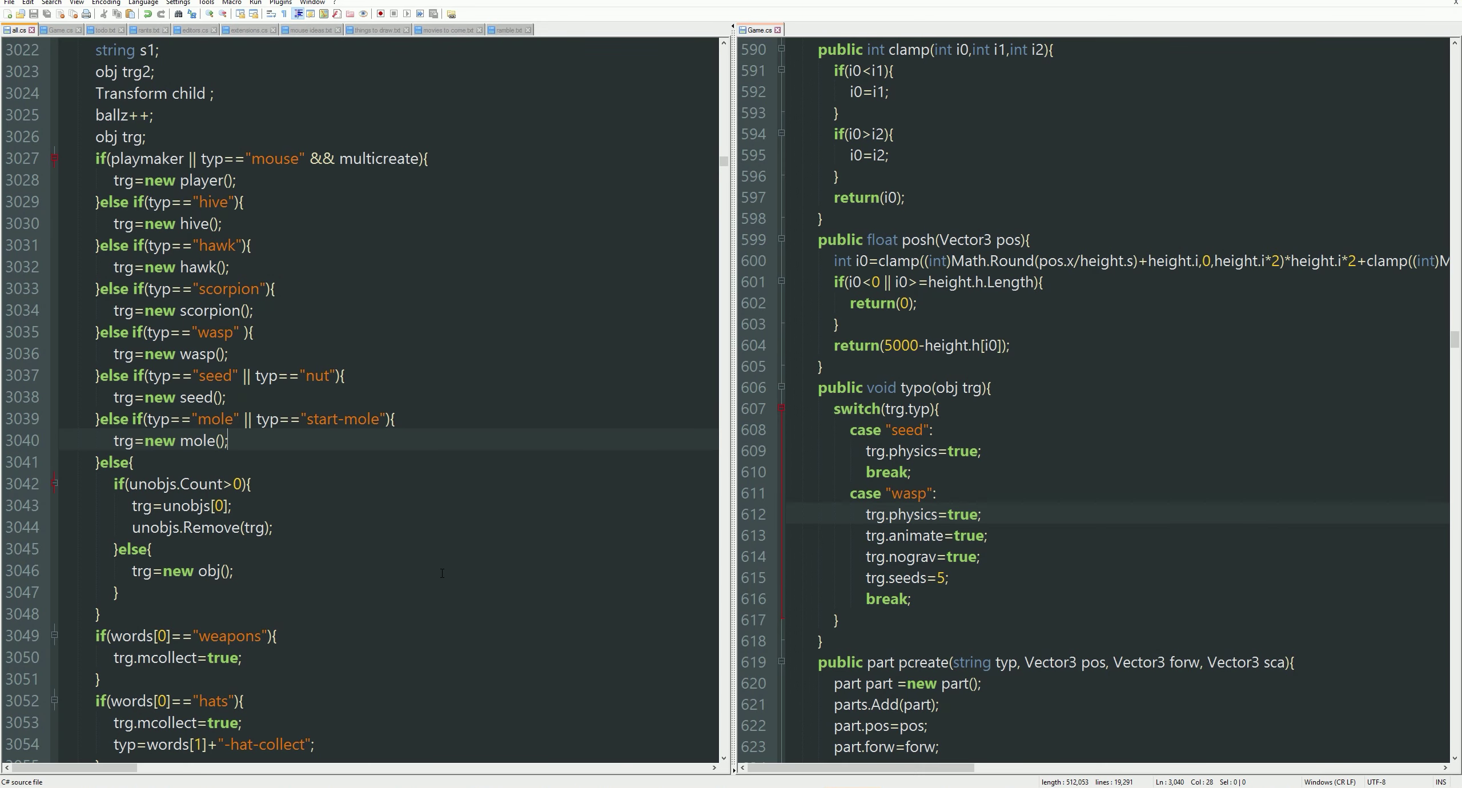
{"action": "left_click", "coordinate": [442, 573]}
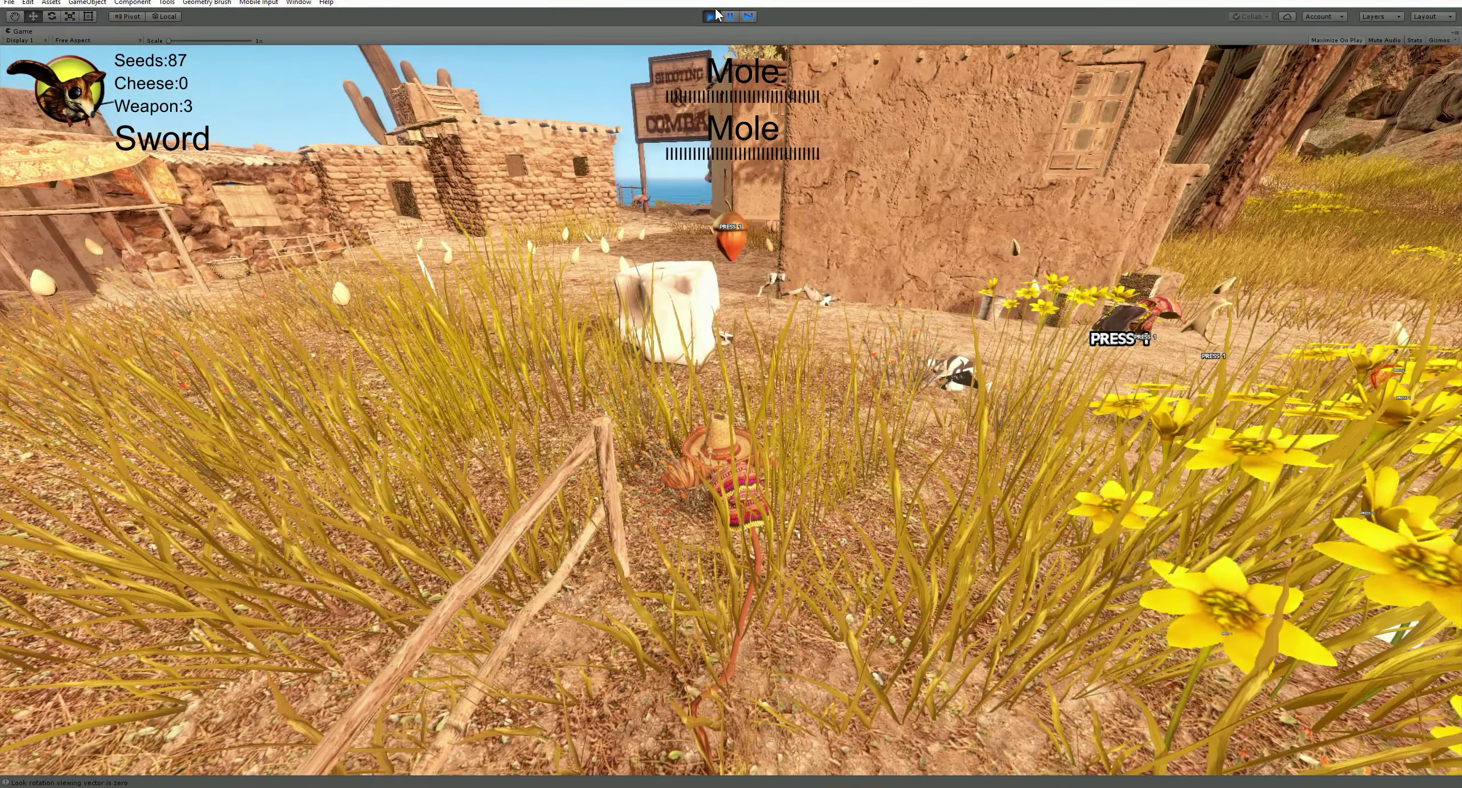
Stop the play-test at 87 seeds and bring Notepad++ to the front.
{"action": "left_click", "coordinate": [710, 16]}
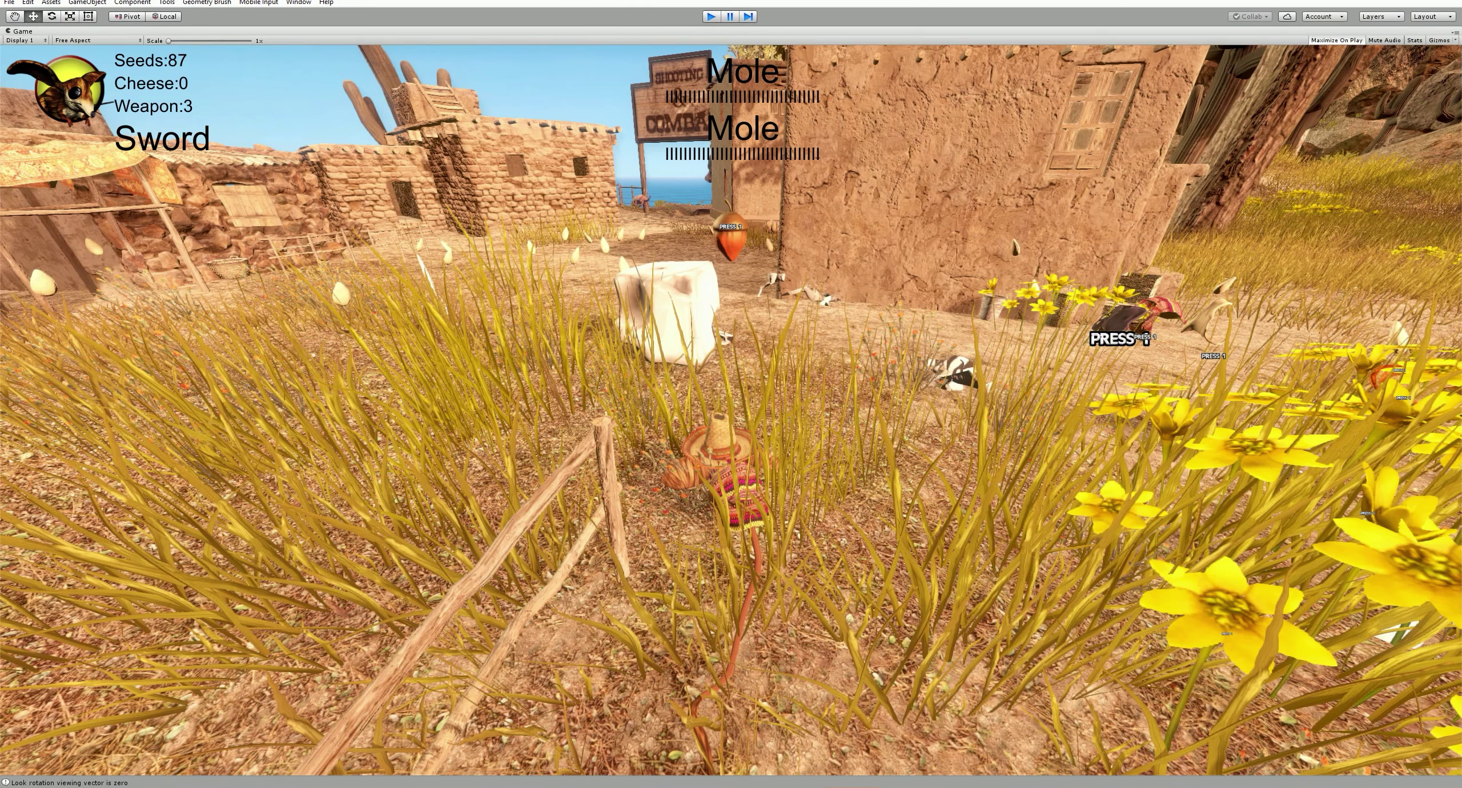
{"action": "key", "text": "alt+Tab"}
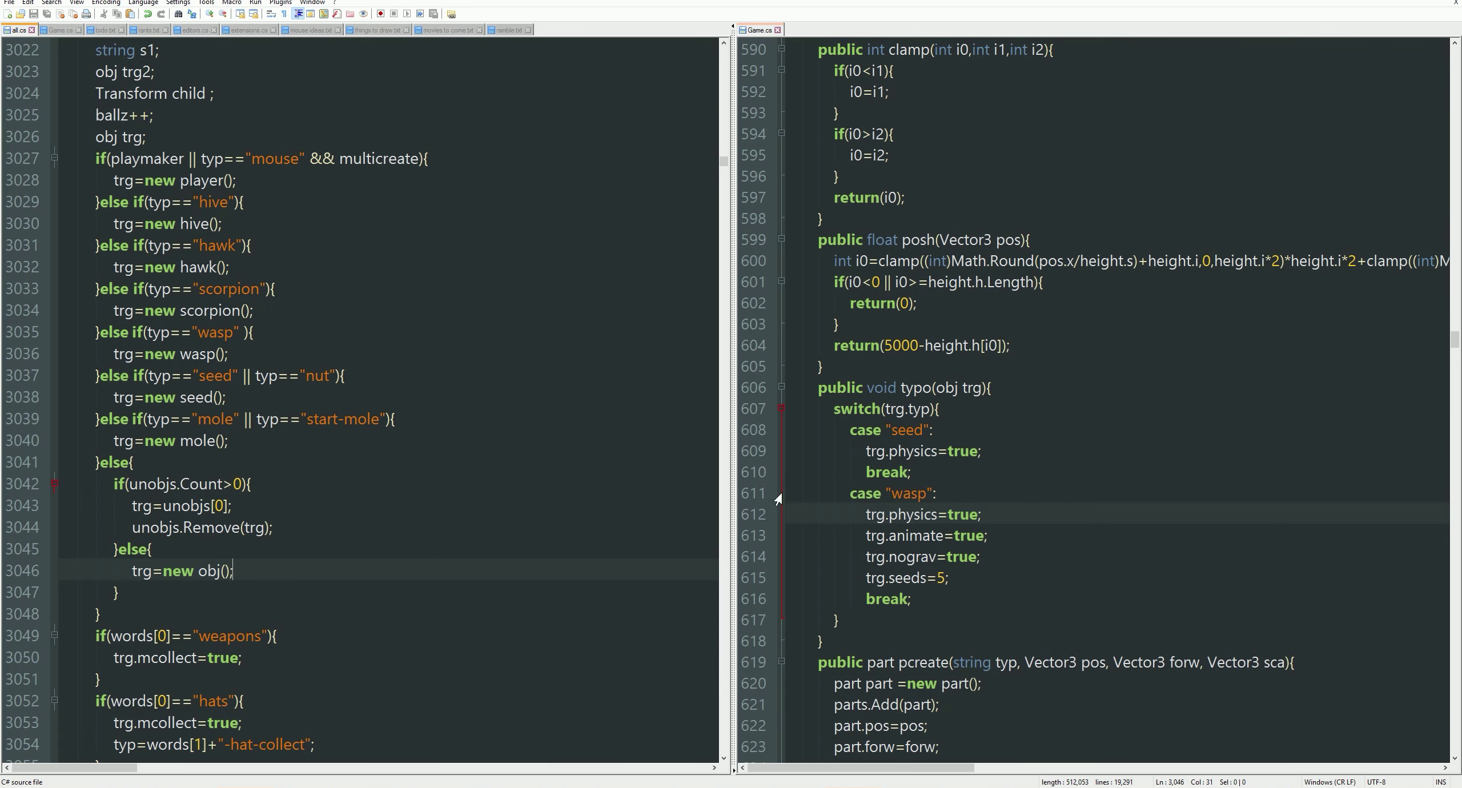
Search the right-hand file for 'seed float', which finds no match.
{"action": "left_click", "coordinate": [952, 492]}
{"action": "key", "text": "ctrl+f"}
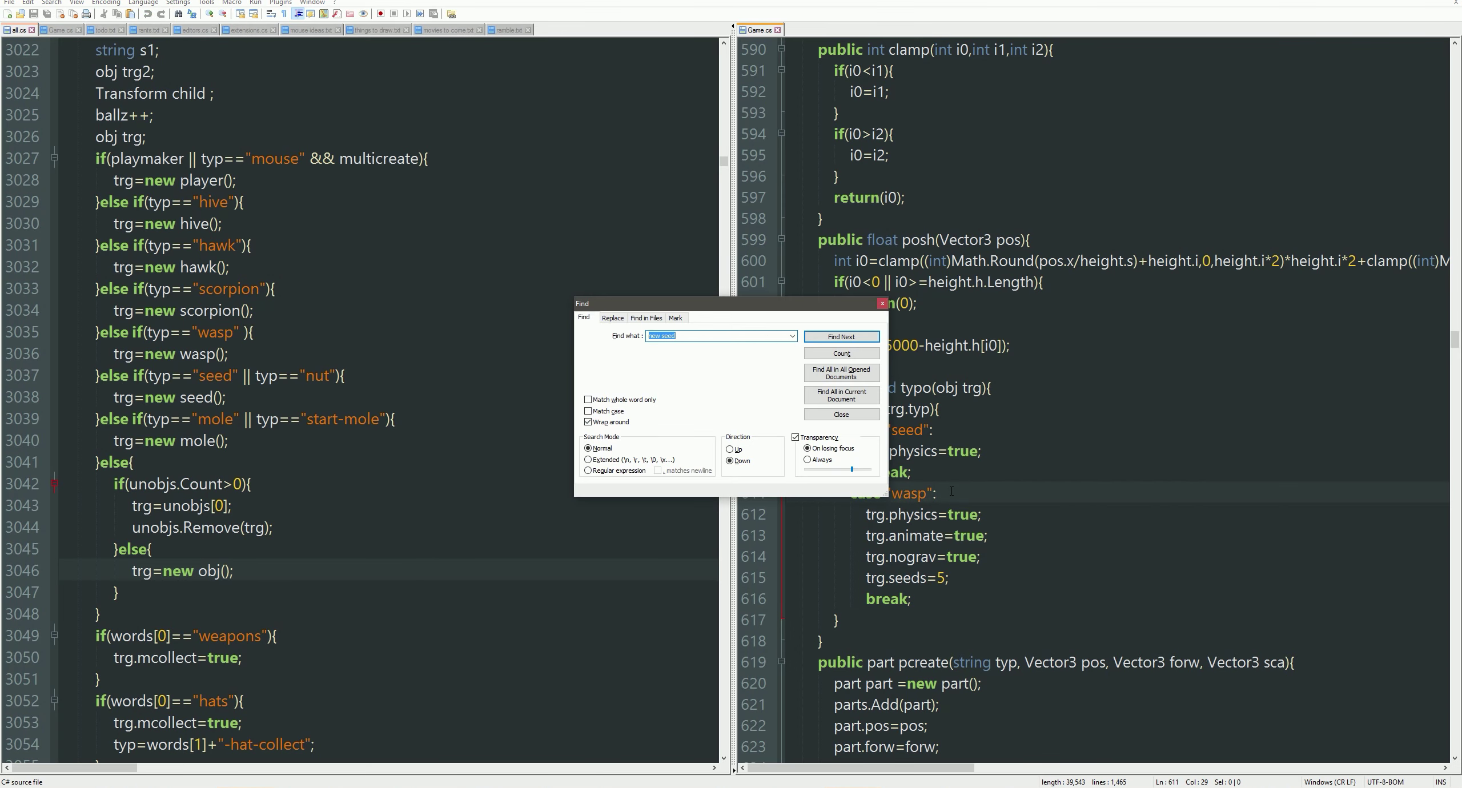
{"action": "type", "text": "s"}
{"action": "type", "text": "at"}
{"action": "key", "text": "Return"}
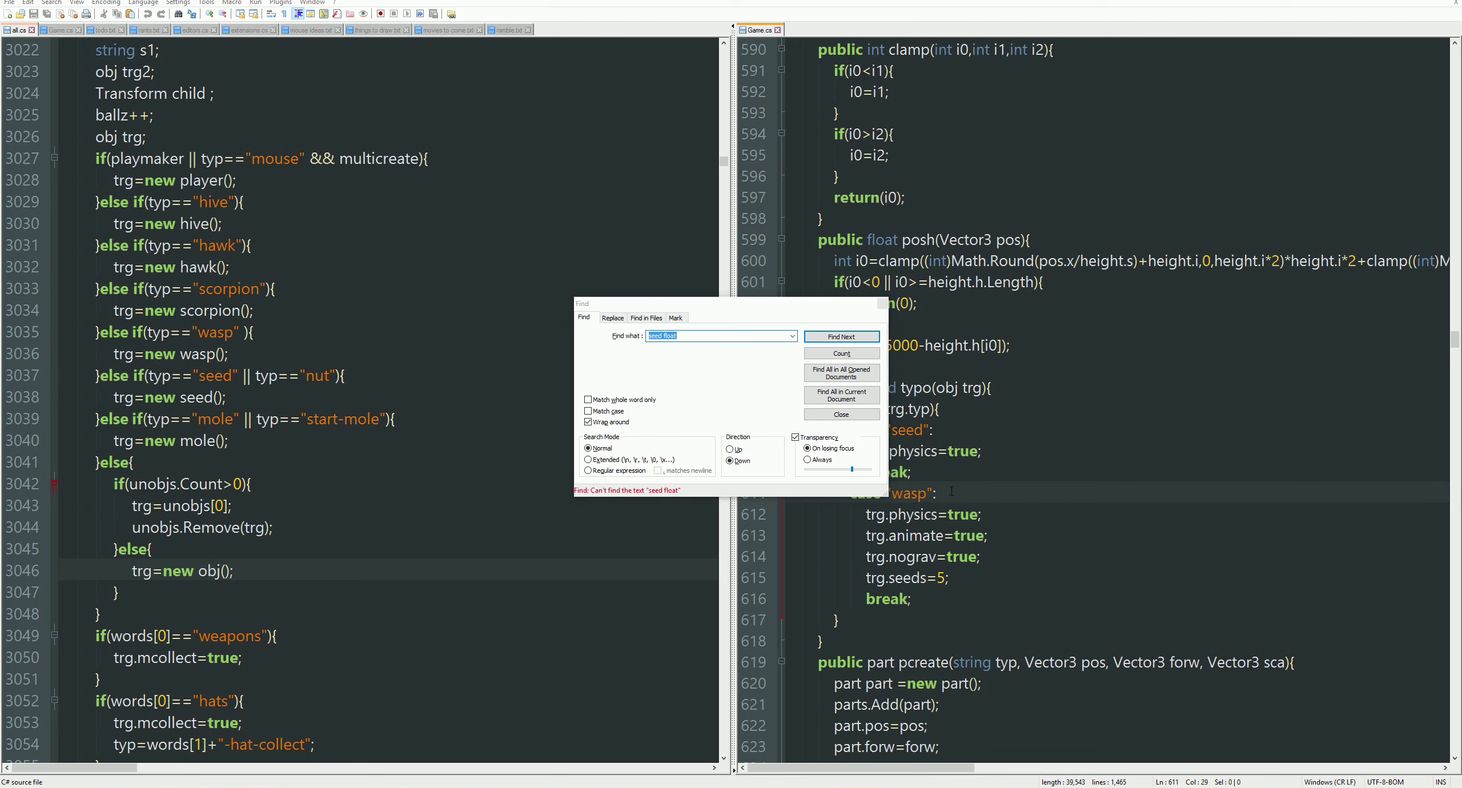
{"action": "key", "text": "Escape"}
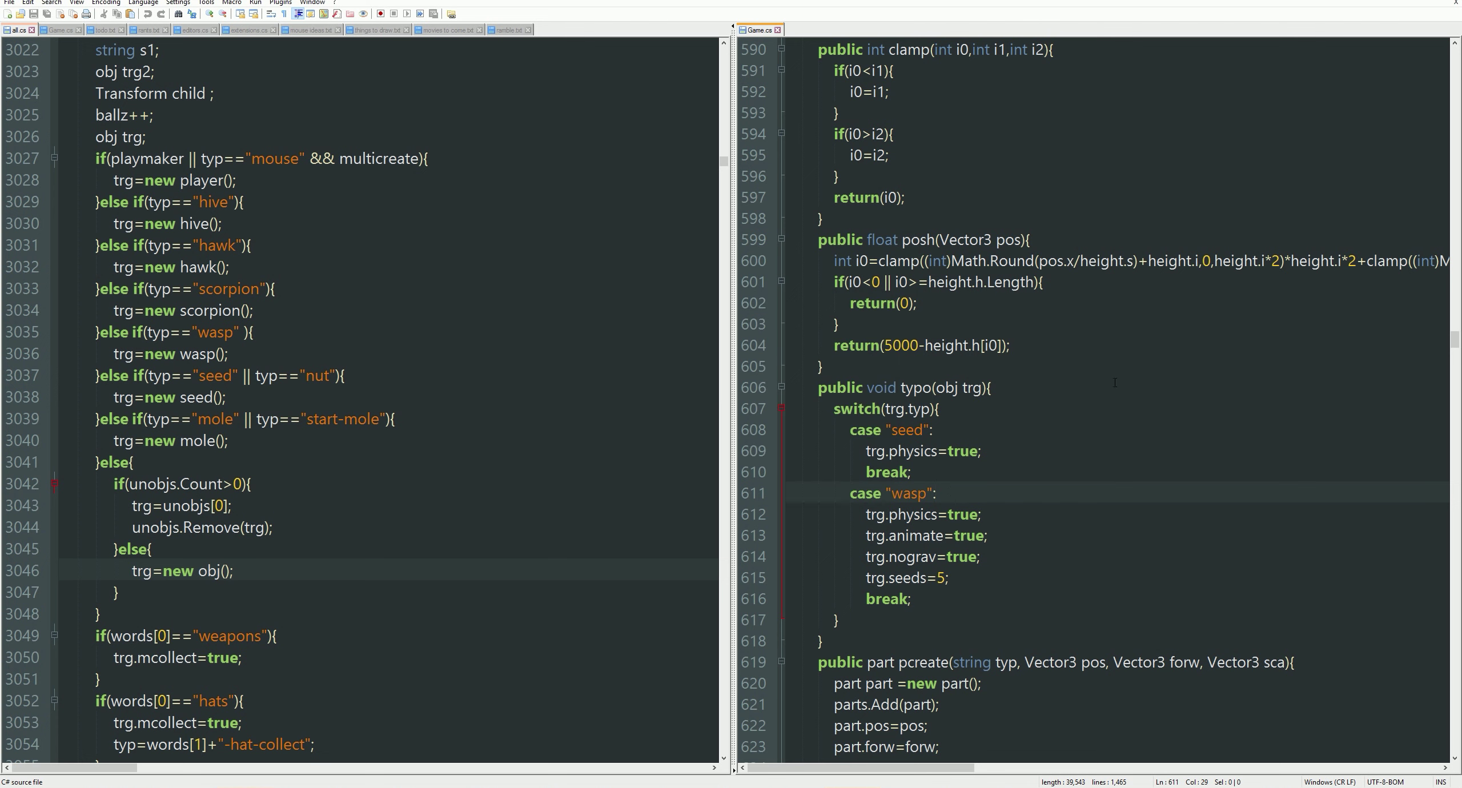
Widen the left file's pane and start another text search there.
{"action": "left_click", "coordinate": [533, 425]}
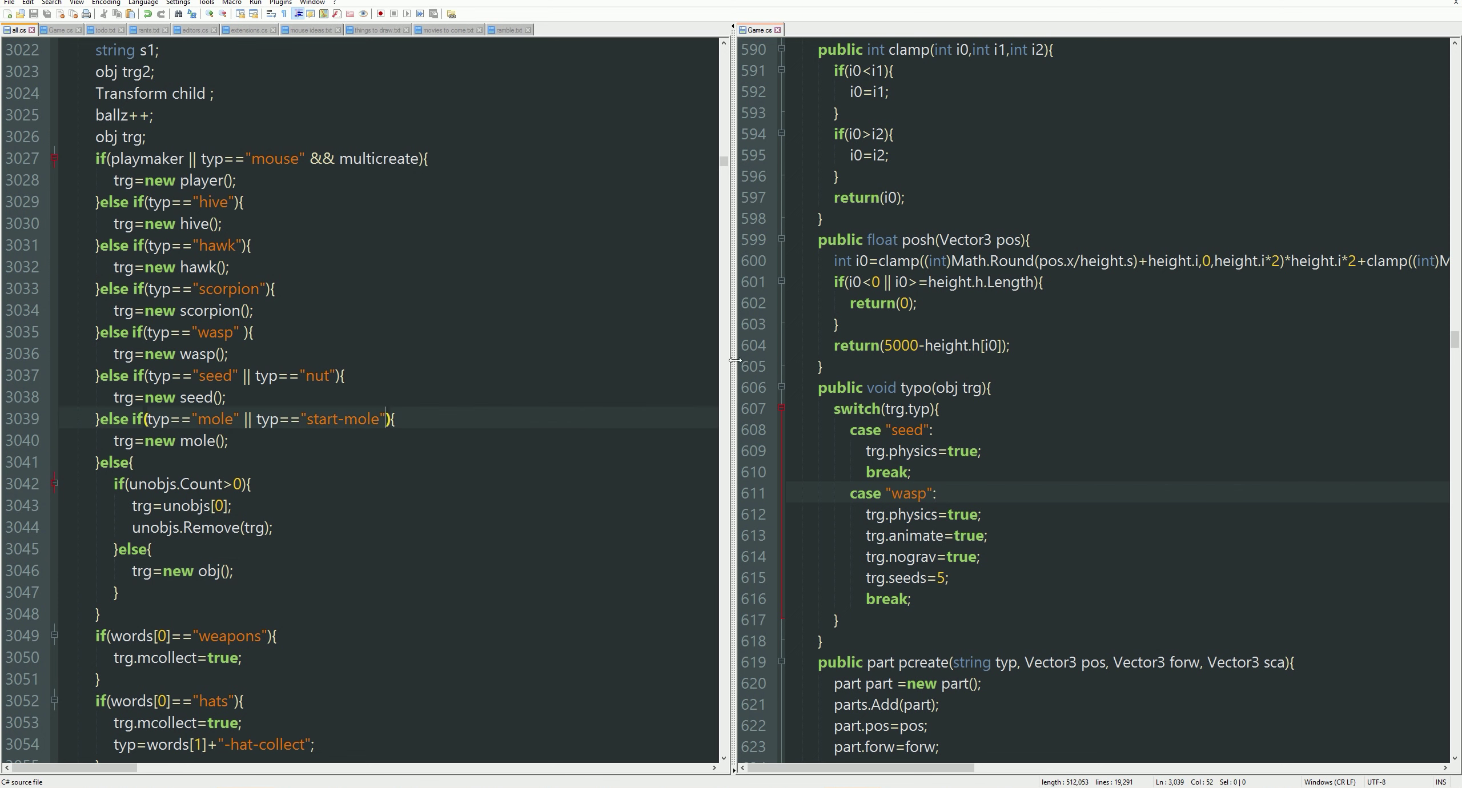
{"action": "left_click_drag", "start_coordinate": [729, 459], "coordinate": [1240, 480]}
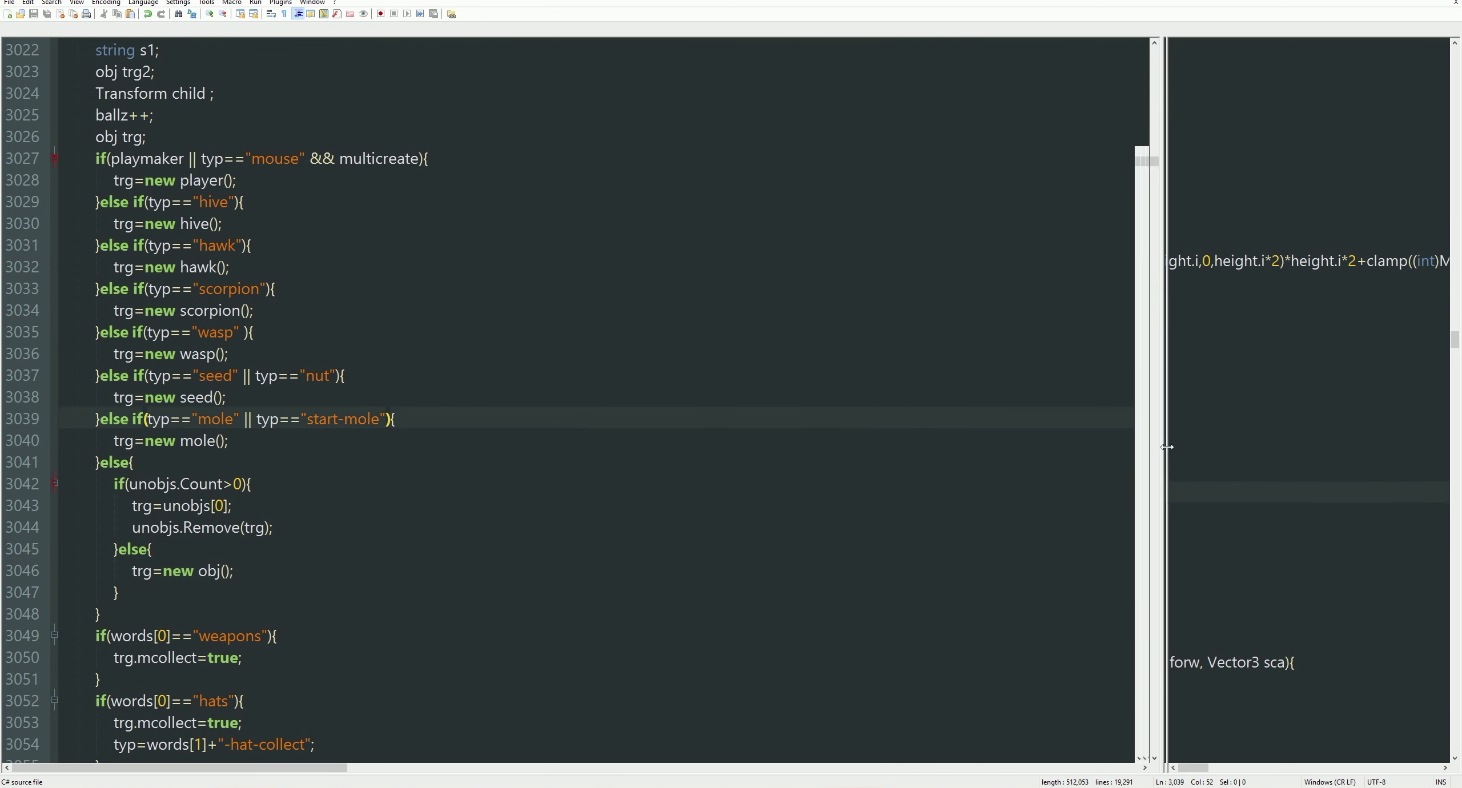
{"action": "left_click", "coordinate": [463, 507]}
{"action": "key", "text": "ctrl+f"}
{"action": "type", "text": "seed float"}
Find the seed float code and remove the just-added trg.typ condition after !trg.sleep.
{"action": "key", "text": "Return"}
{"action": "key", "text": "Escape"}
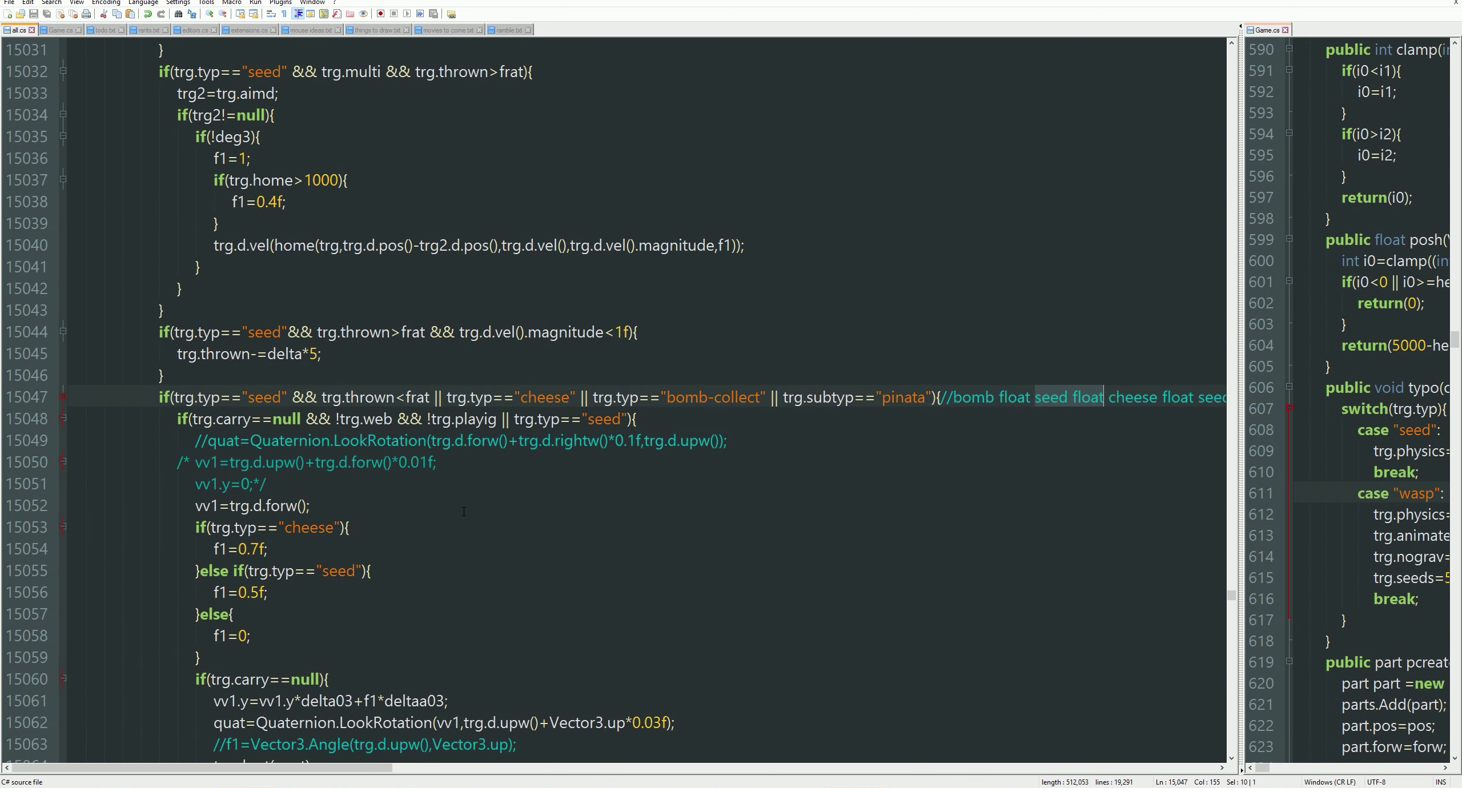
{"action": "scroll", "coordinate": [452, 511], "scroll_direction": "down", "scroll_amount": 1}
{"action": "scroll", "coordinate": [446, 508], "scroll_direction": "down", "scroll_amount": 1}
{"action": "scroll", "coordinate": [429, 506], "scroll_direction": "down", "scroll_amount": 2}
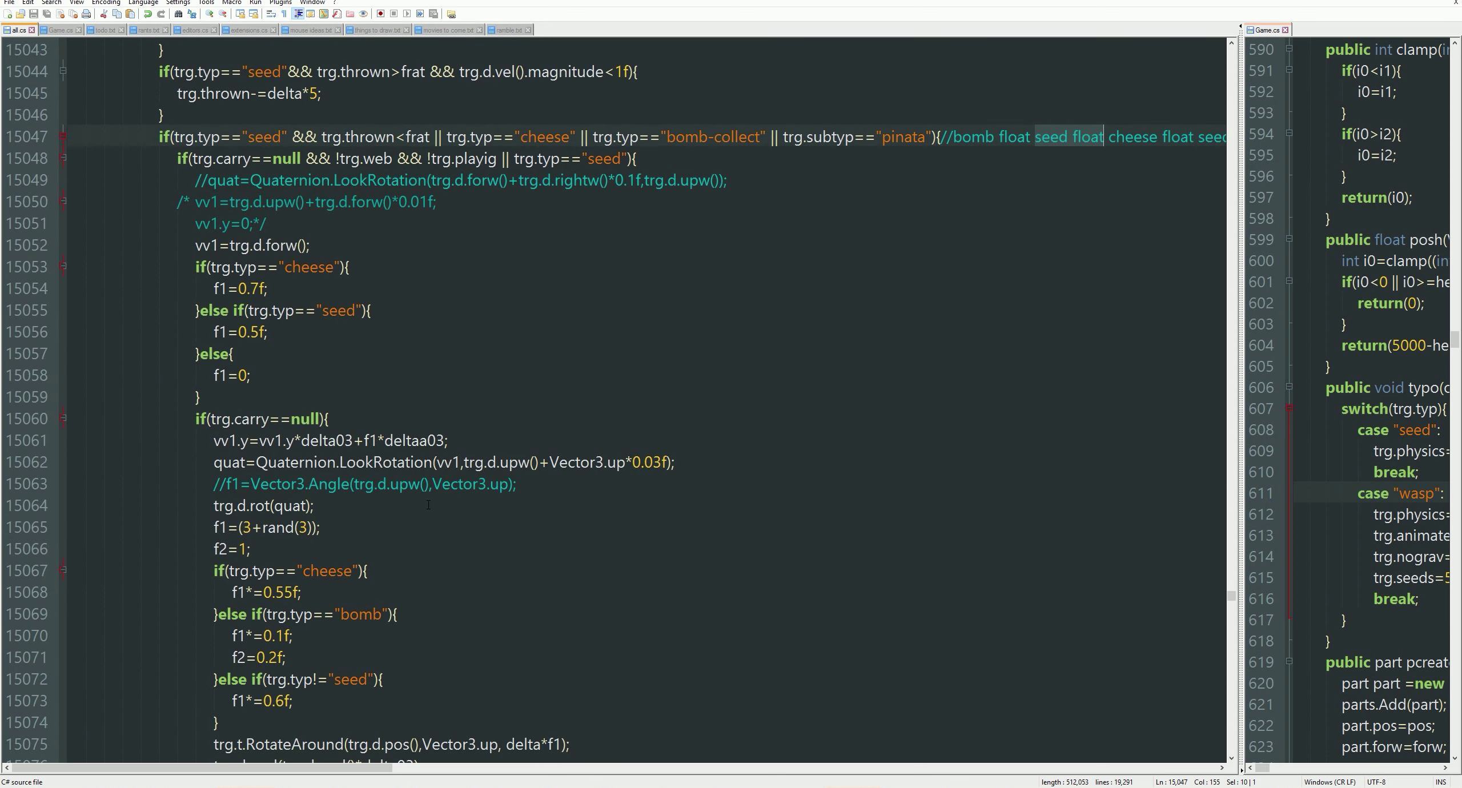
{"action": "scroll", "coordinate": [414, 524], "scroll_direction": "down", "scroll_amount": 2}
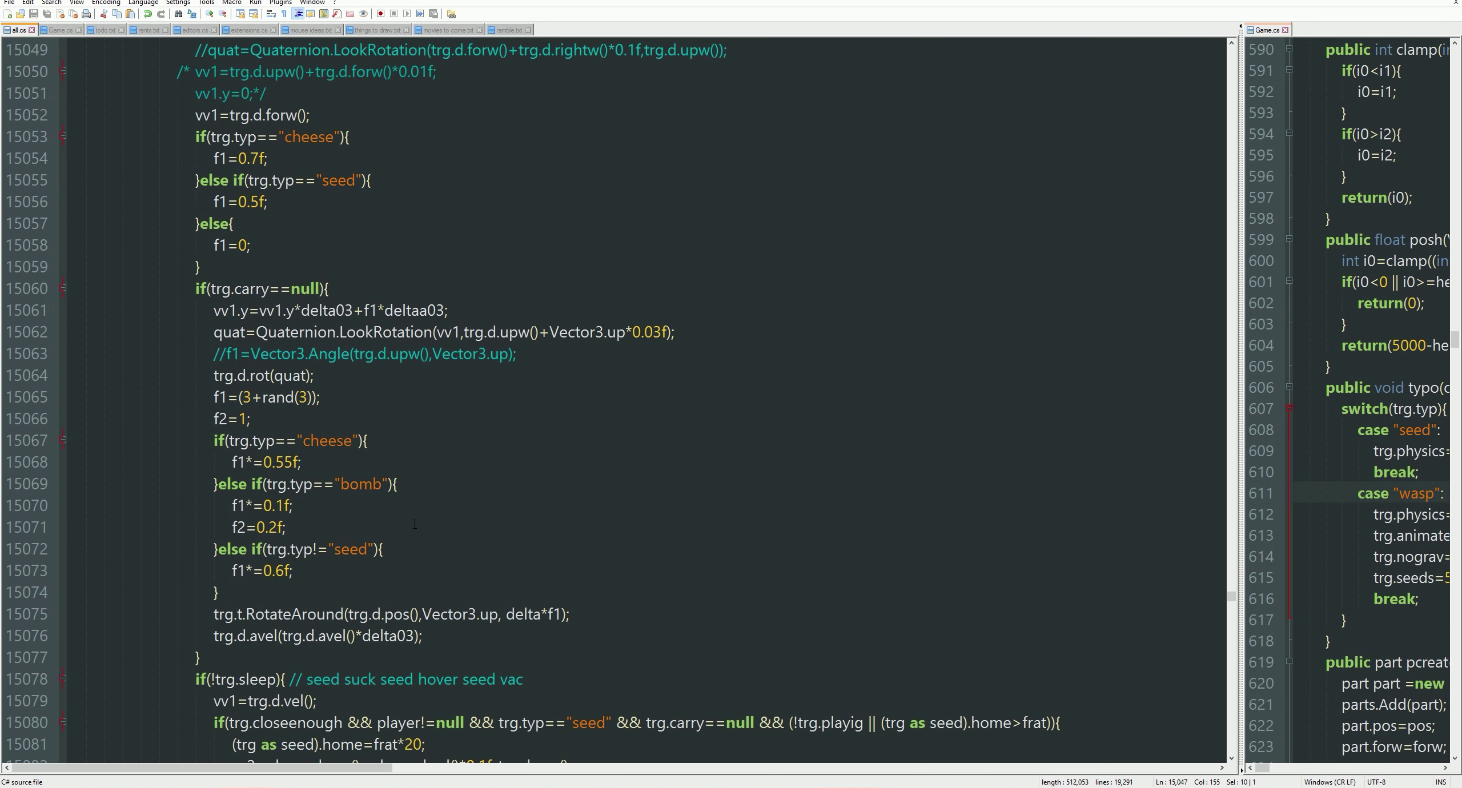
{"action": "scroll", "coordinate": [415, 524], "scroll_direction": "down", "scroll_amount": 2}
{"action": "scroll", "coordinate": [415, 524], "scroll_direction": "down", "scroll_amount": 2}
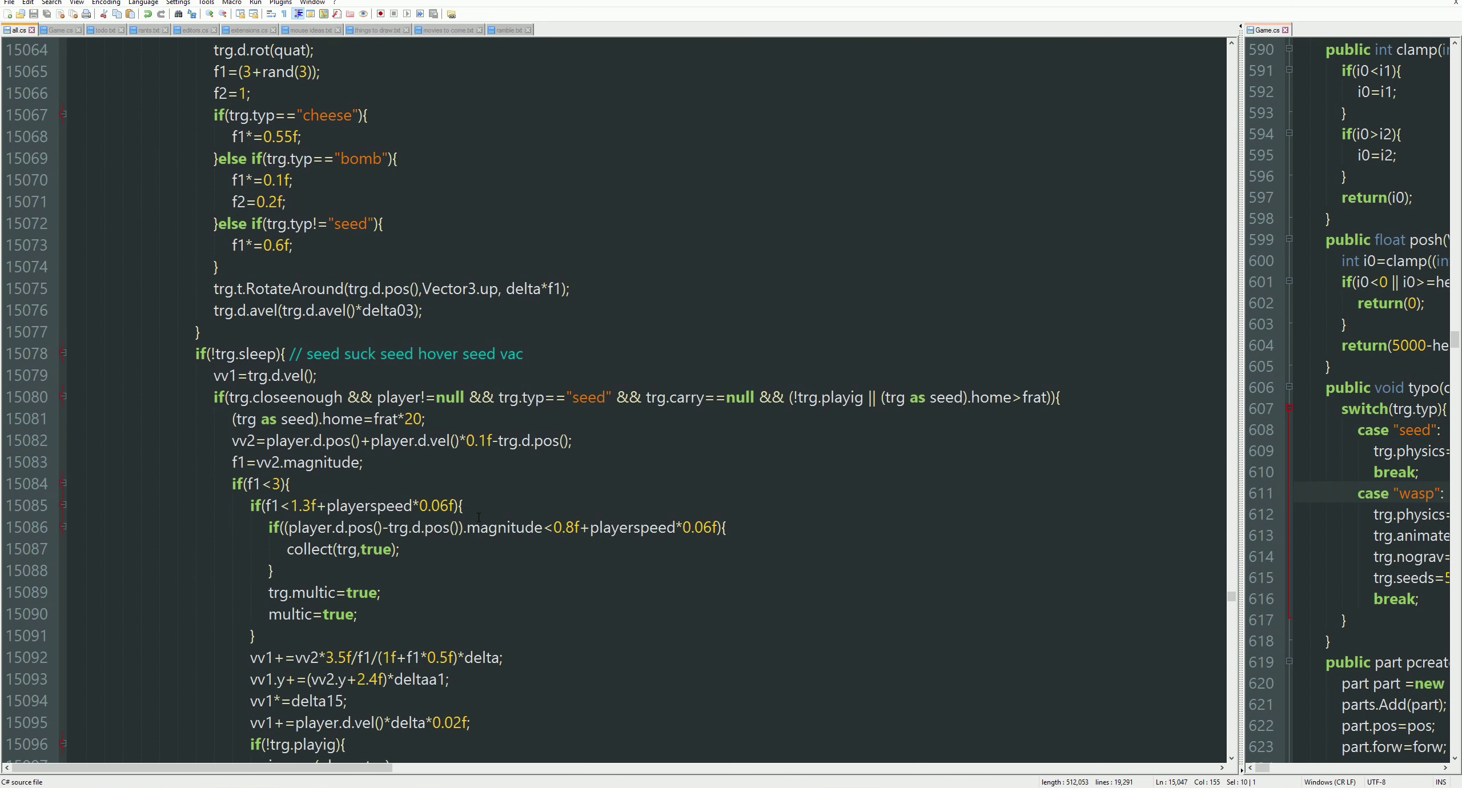
{"action": "left_click", "coordinate": [279, 353]}
{"action": "scroll", "coordinate": [457, 401], "scroll_direction": "down", "scroll_amount": 5}
{"action": "scroll", "coordinate": [457, 400], "scroll_direction": "up", "scroll_amount": 4}
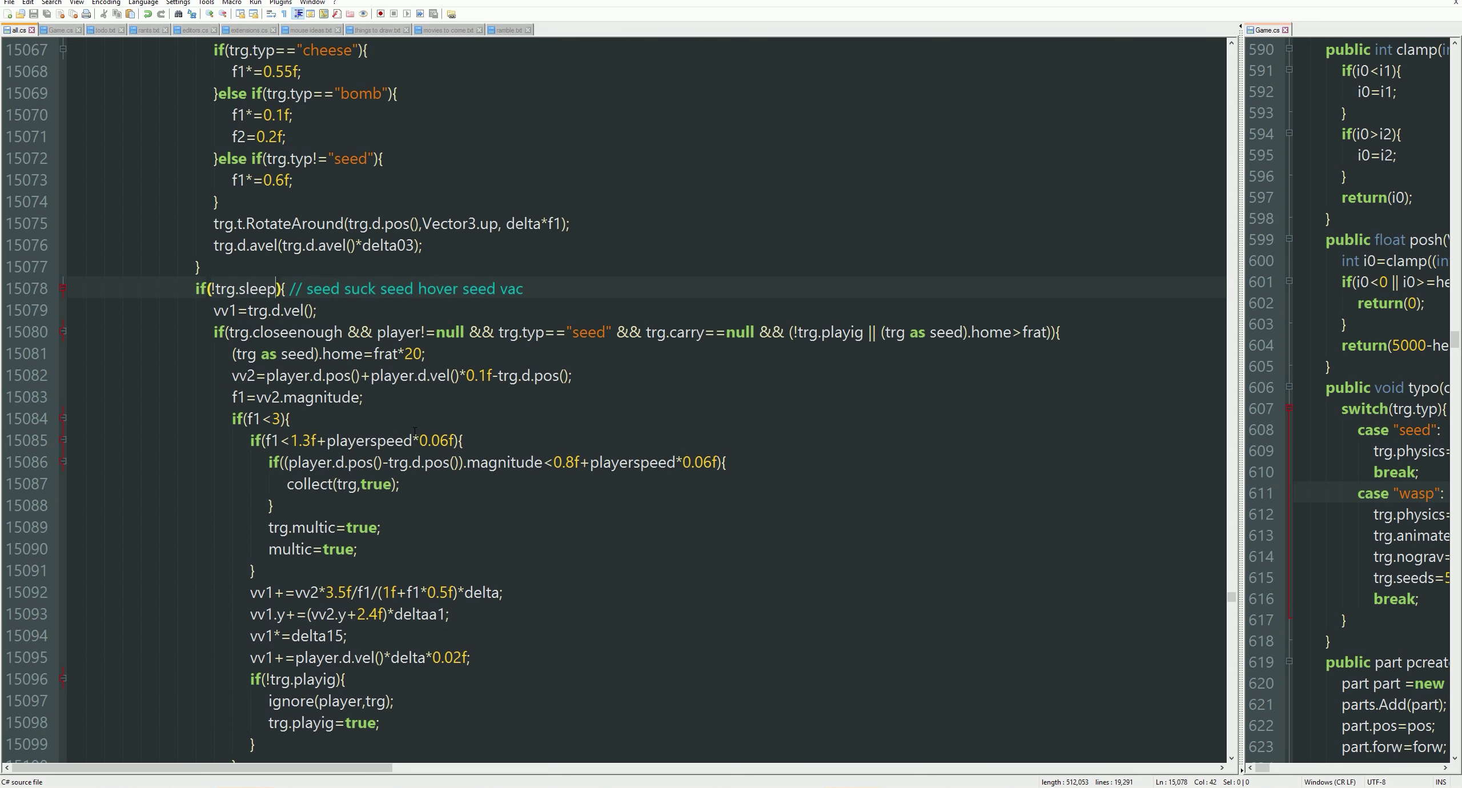
{"action": "type", "text": "&& trg.typ"}
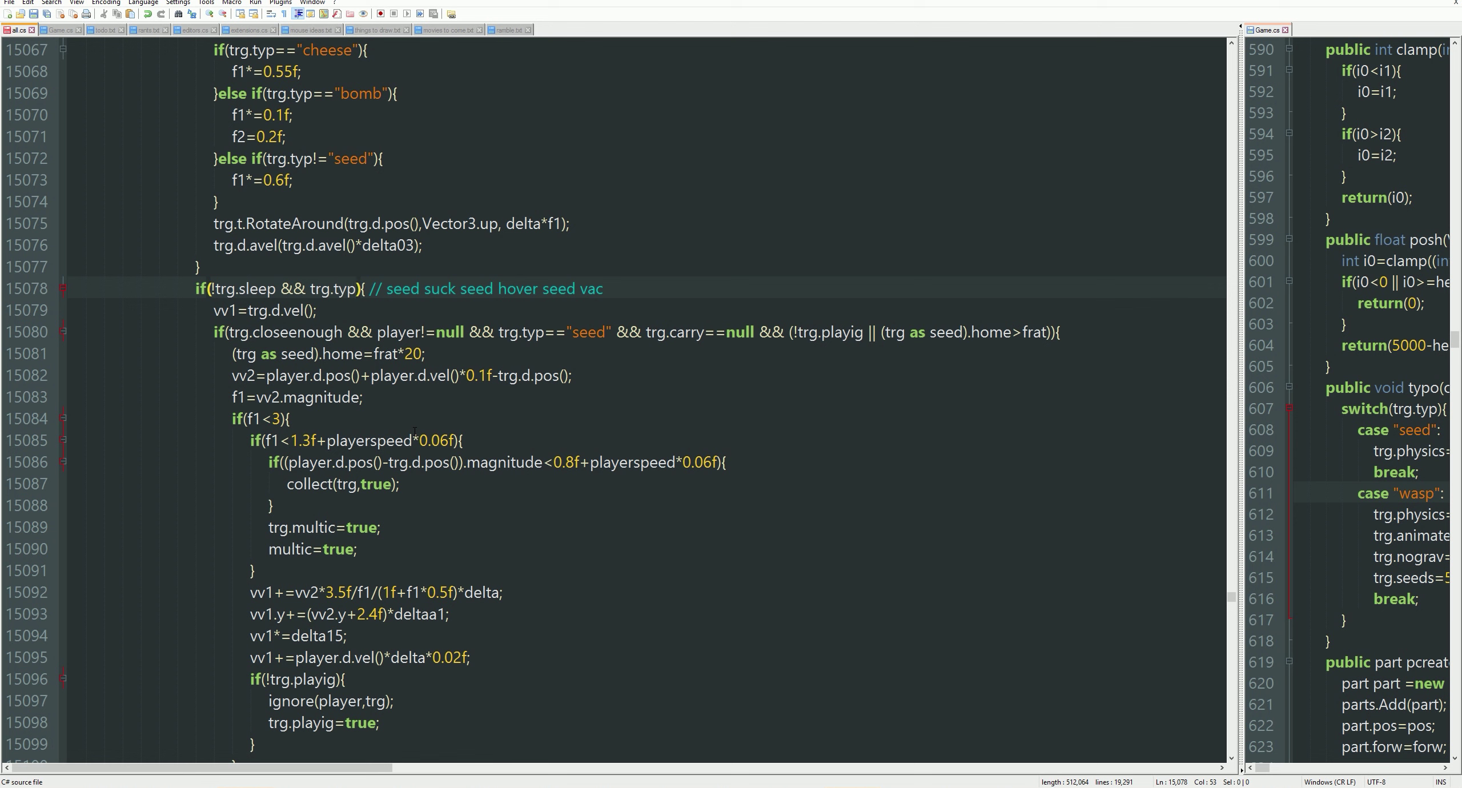
{"action": "key", "text": "BackSpace"}
{"action": "key", "text": "BackSpace"}
{"action": "key", "text": "BackSpace"}
{"action": "key", "text": "BackSpace"}
{"action": "key", "text": "BackSpace"}
{"action": "key", "text": "BackSpace"}
{"action": "key", "text": "BackSpace"}
{"action": "key", "text": "BackSpace"}
{"action": "key", "text": "BackSpace"}
{"action": "key", "text": "BackSpace"}
{"action": "key", "text": "BackSpace"}
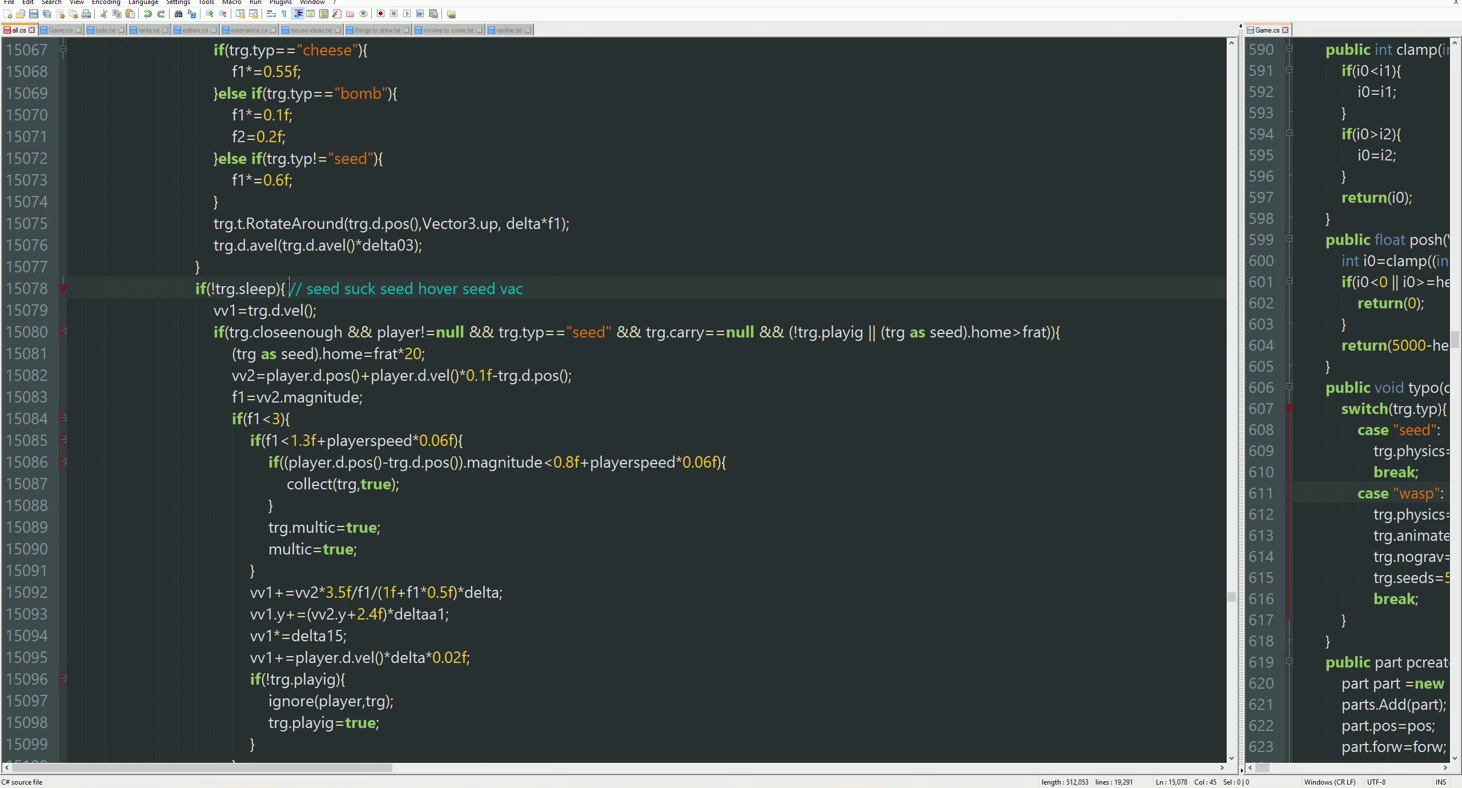
{"action": "scroll", "coordinate": [617, 400], "scroll_direction": "down", "scroll_amount": 4}
{"action": "scroll", "coordinate": [617, 400], "scroll_direction": "down", "scroll_amount": 4}
{"action": "scroll", "coordinate": [617, 400], "scroll_direction": "down", "scroll_amount": 3}
{"action": "scroll", "coordinate": [617, 400], "scroll_direction": "up", "scroll_amount": 3}
{"action": "scroll", "coordinate": [617, 400], "scroll_direction": "up", "scroll_amount": 2}
{"action": "scroll", "coordinate": [617, 401], "scroll_direction": "down", "scroll_amount": 4}
{"action": "scroll", "coordinate": [618, 400], "scroll_direction": "down", "scroll_amount": 2}
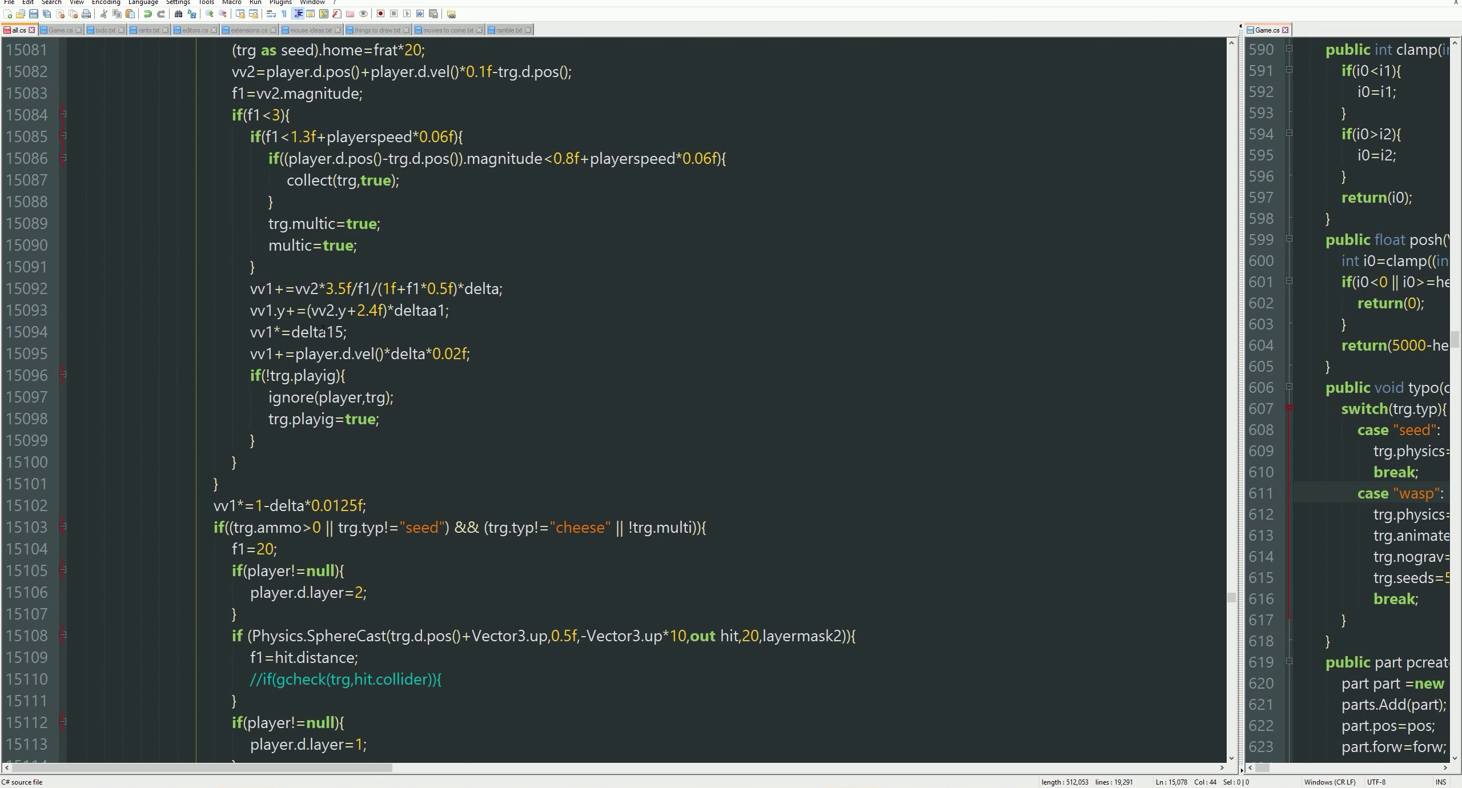
{"action": "scroll", "coordinate": [617, 400], "scroll_direction": "up", "scroll_amount": 2}
{"action": "scroll", "coordinate": [618, 400], "scroll_direction": "up", "scroll_amount": 2}
{"action": "scroll", "coordinate": [617, 401], "scroll_direction": "up", "scroll_amount": 2}
{"action": "scroll", "coordinate": [618, 400], "scroll_direction": "up", "scroll_amount": 3}
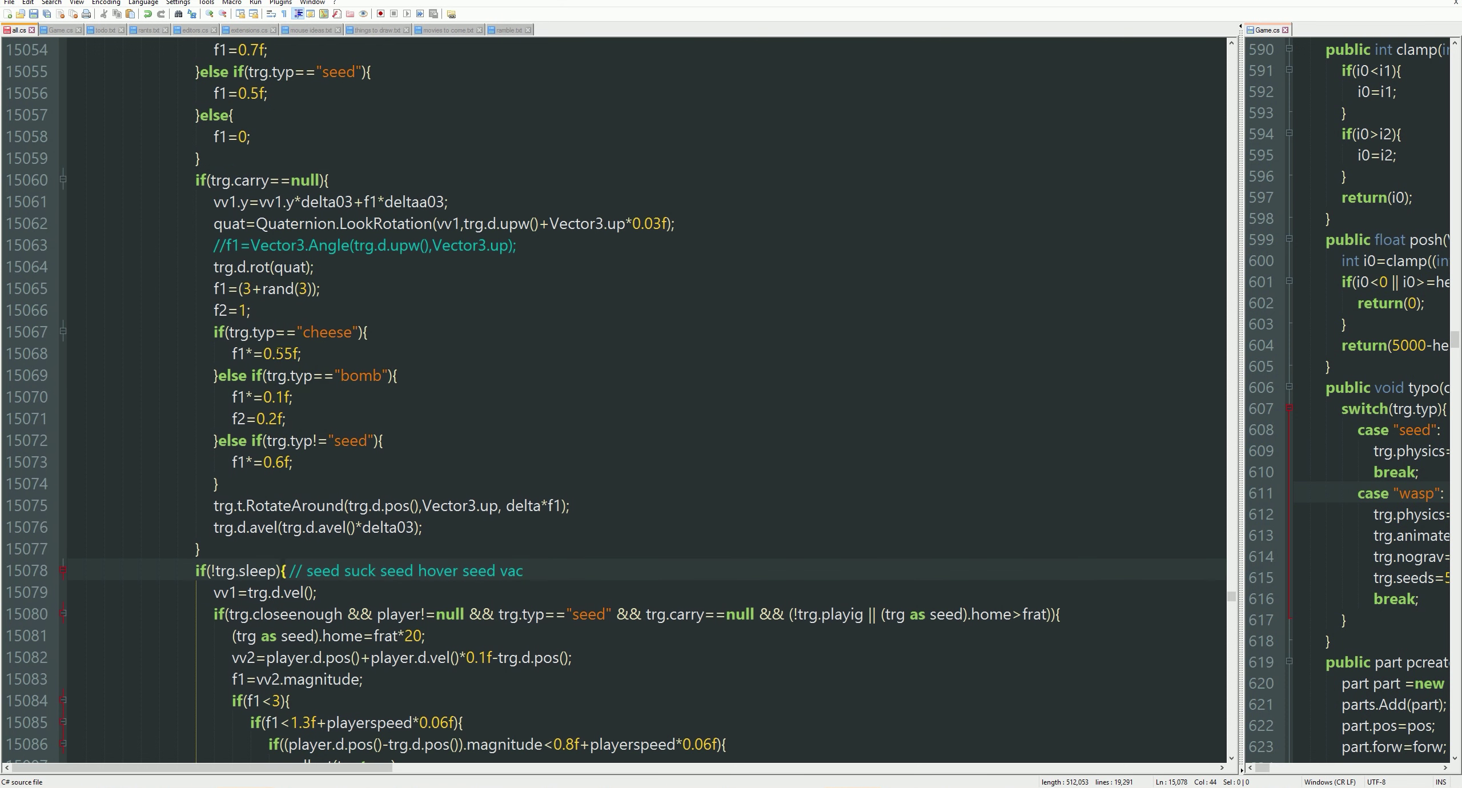
Check vv1 usages on line 15079, then make line 15080 test trg.subtyp for seed.
{"action": "left_click", "coordinate": [212, 593]}
{"action": "double_click", "coordinate": [225, 592]}
{"action": "scroll", "coordinate": [618, 400], "scroll_direction": "up", "scroll_amount": 3}
{"action": "scroll", "coordinate": [618, 400], "scroll_direction": "up", "scroll_amount": 1}
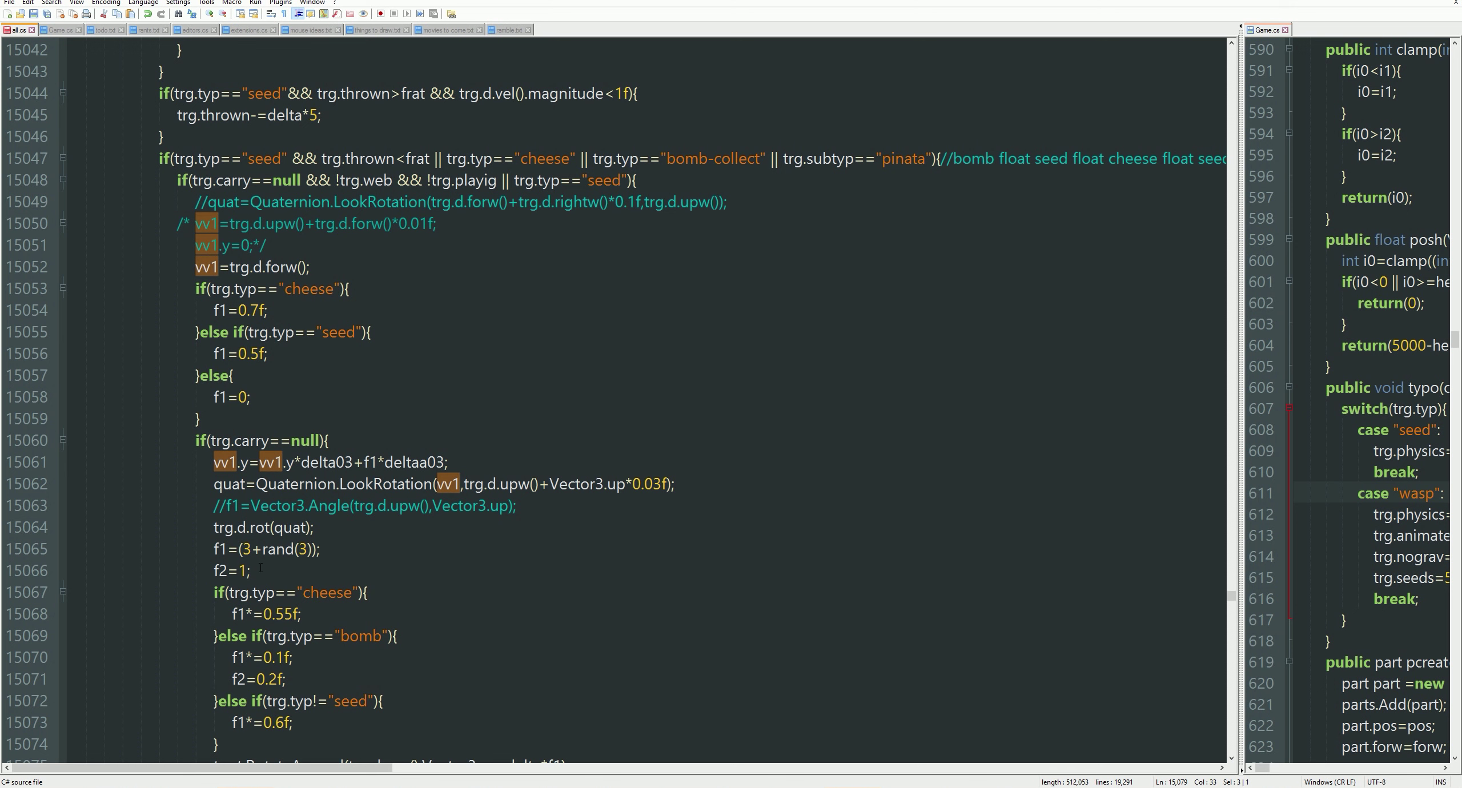
{"action": "scroll", "coordinate": [617, 400], "scroll_direction": "down", "scroll_amount": 1}
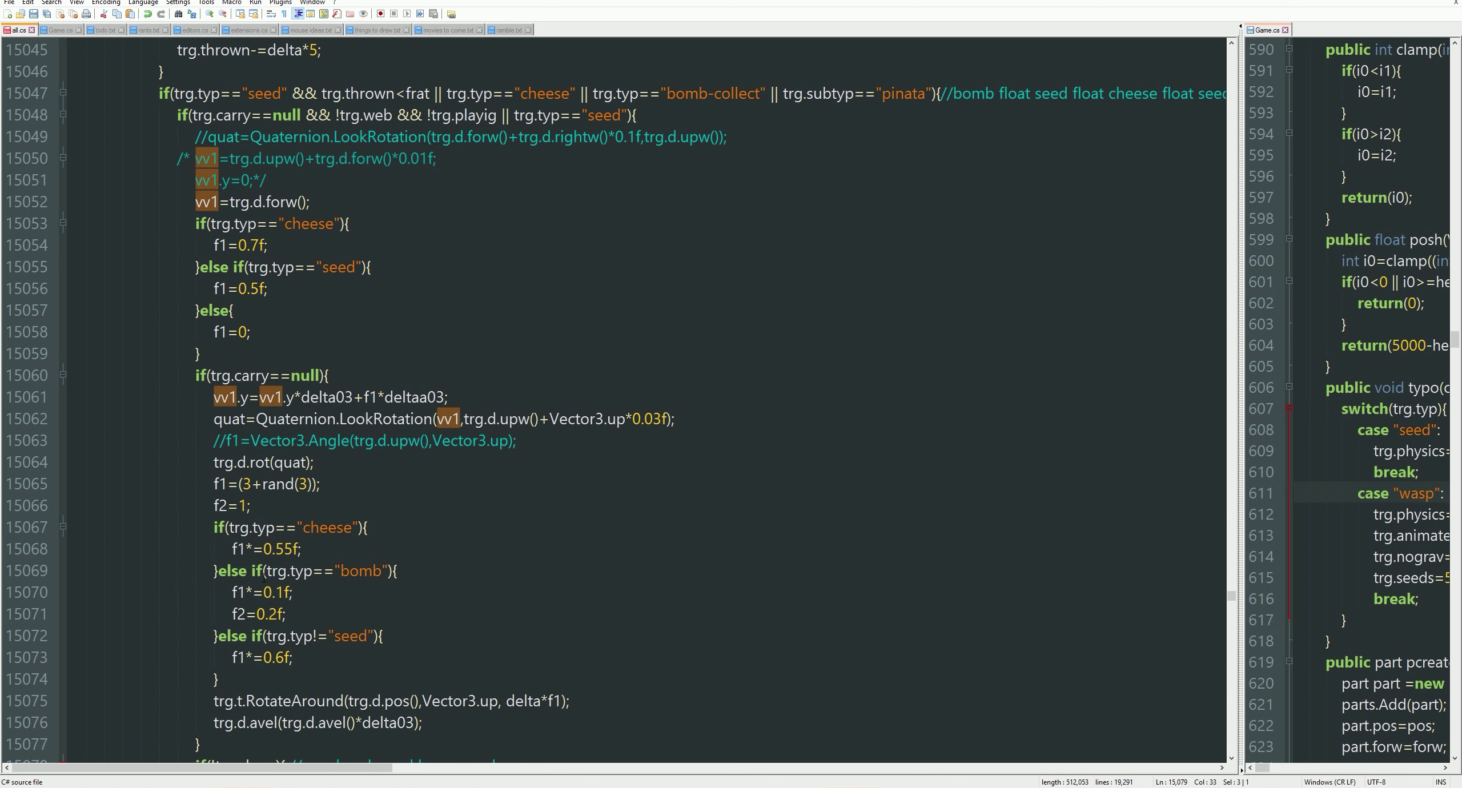
{"action": "scroll", "coordinate": [617, 400], "scroll_direction": "down", "scroll_amount": 5}
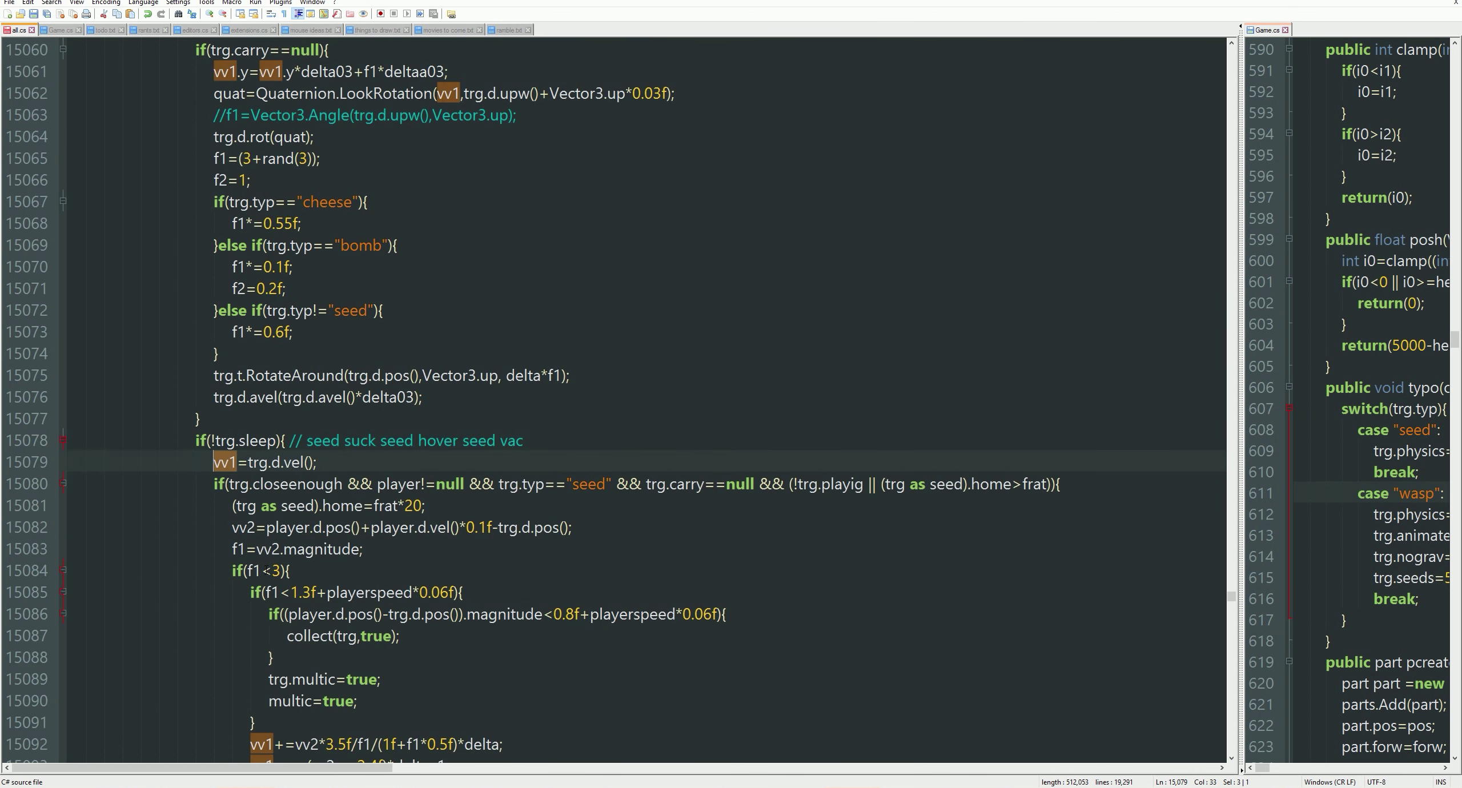
{"action": "scroll", "coordinate": [617, 400], "scroll_direction": "down", "scroll_amount": 3}
{"action": "scroll", "coordinate": [617, 400], "scroll_direction": "down", "scroll_amount": 2}
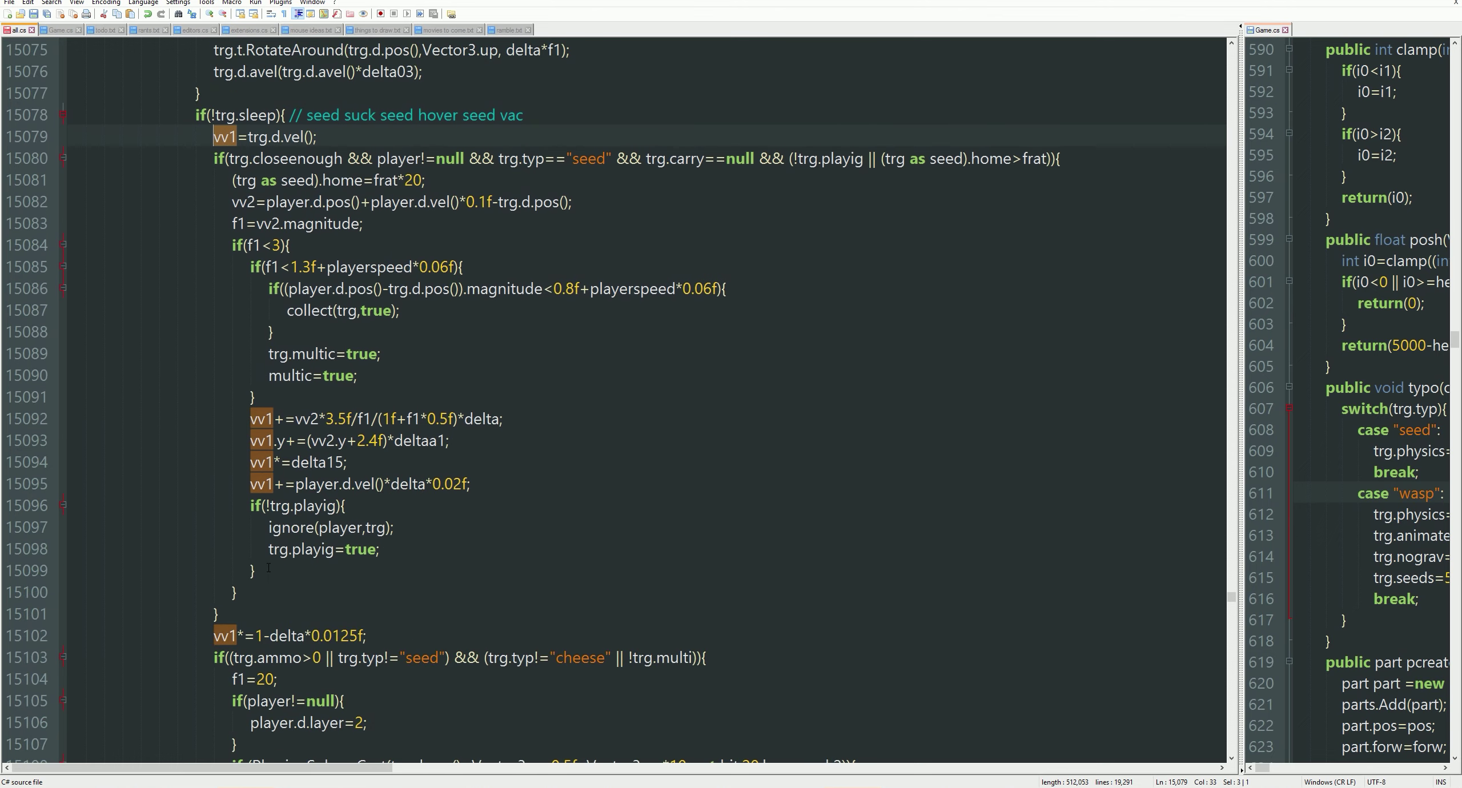
{"action": "scroll", "coordinate": [617, 400], "scroll_direction": "down", "scroll_amount": 4}
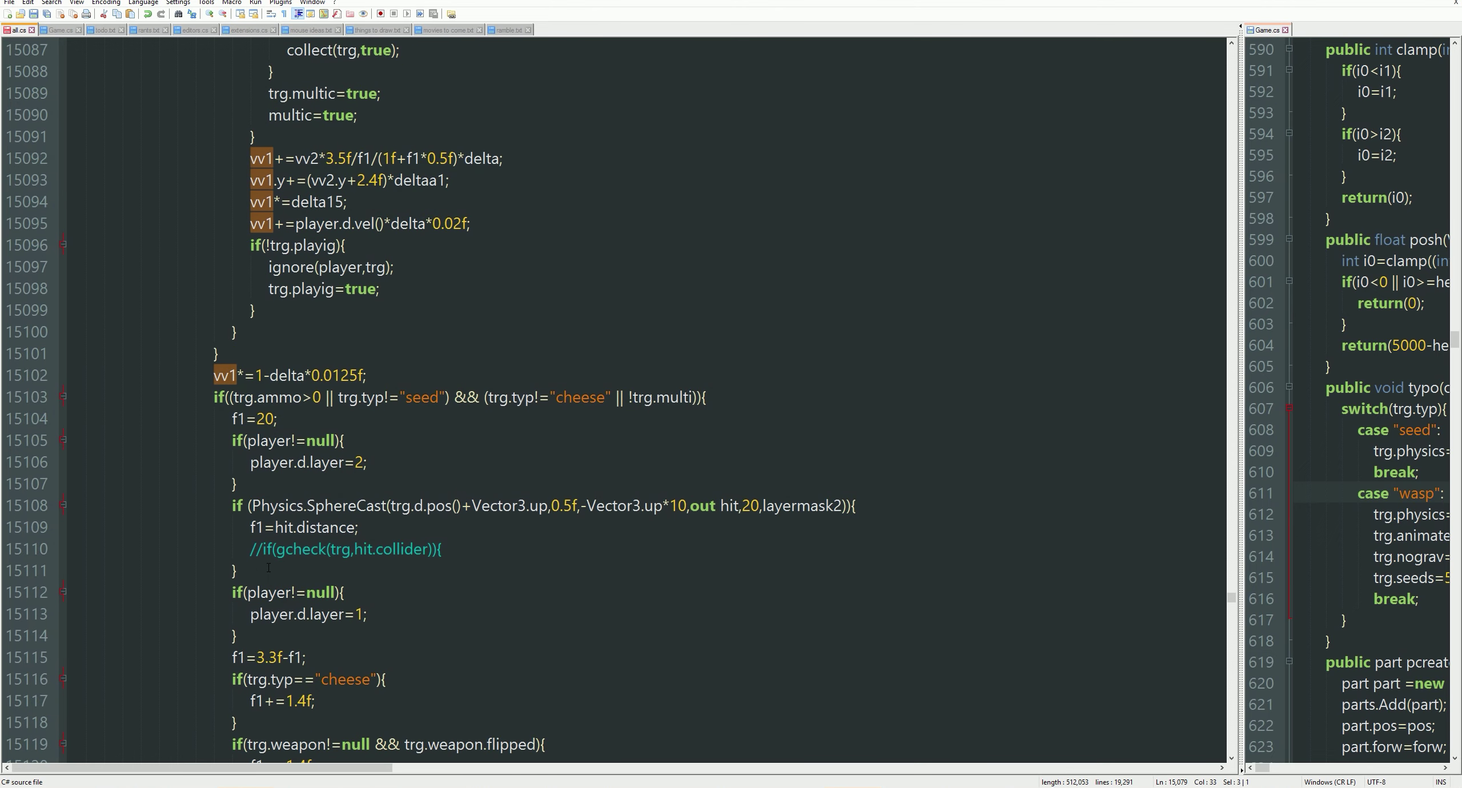
{"action": "scroll", "coordinate": [617, 400], "scroll_direction": "down", "scroll_amount": 4}
{"action": "scroll", "coordinate": [616, 400], "scroll_direction": "down", "scroll_amount": 4}
{"action": "scroll", "coordinate": [617, 400], "scroll_direction": "down", "scroll_amount": 3}
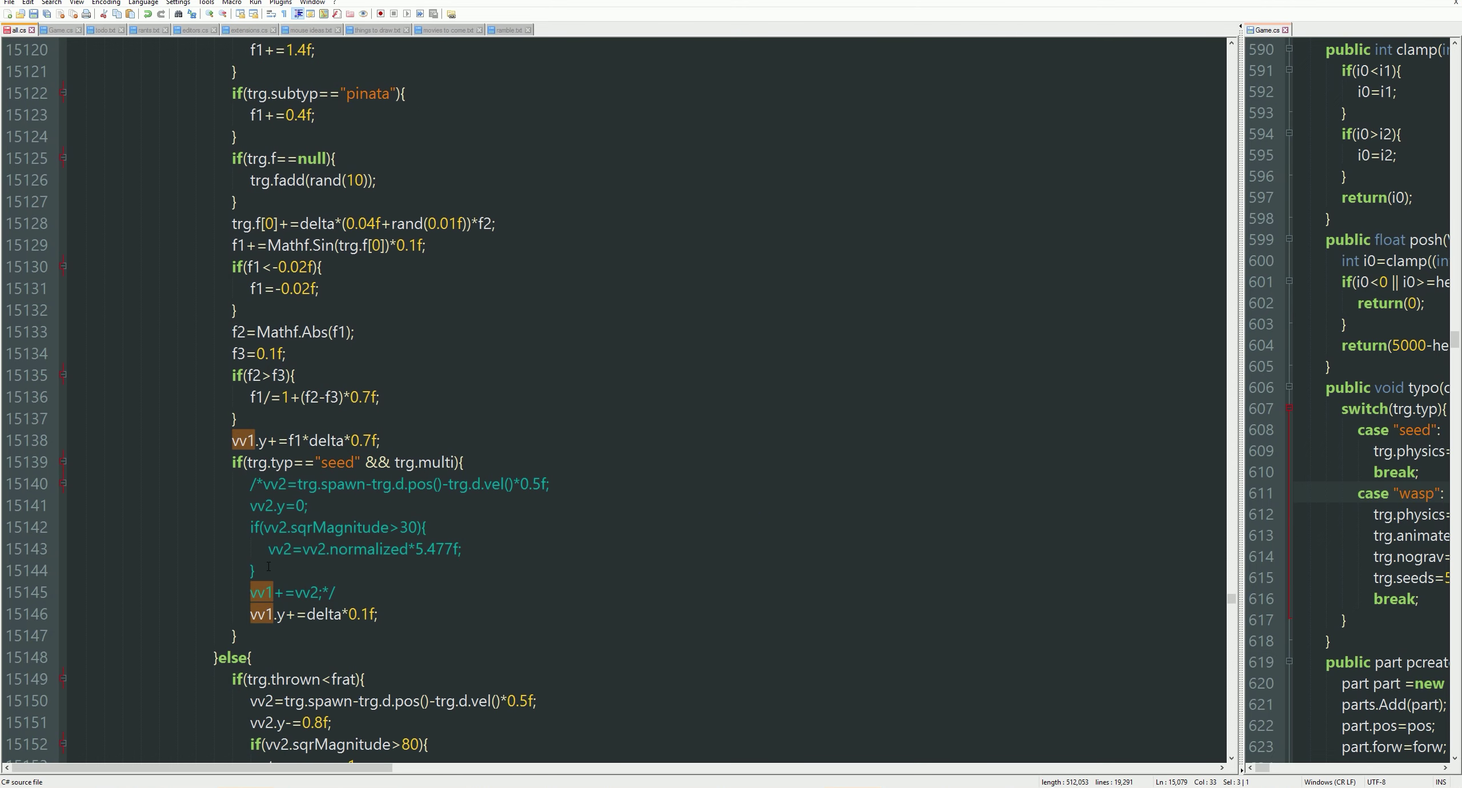
{"action": "scroll", "coordinate": [399, 533], "scroll_direction": "down", "scroll_amount": 4}
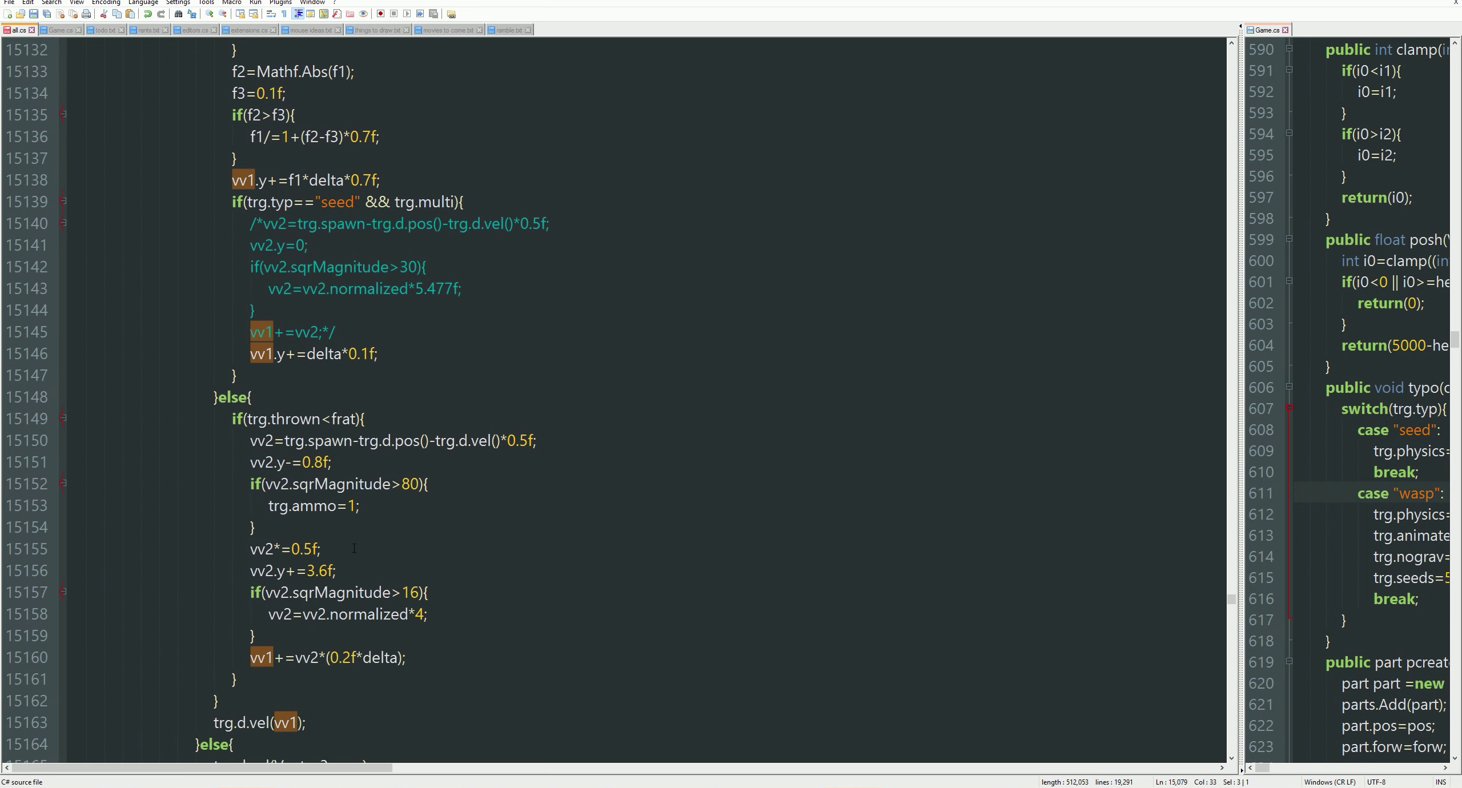
{"action": "scroll", "coordinate": [231, 557], "scroll_direction": "up", "scroll_amount": 4}
{"action": "scroll", "coordinate": [232, 556], "scroll_direction": "up", "scroll_amount": 6}
{"action": "scroll", "coordinate": [217, 537], "scroll_direction": "up", "scroll_amount": 5}
{"action": "scroll", "coordinate": [207, 535], "scroll_direction": "up", "scroll_amount": 4}
{"action": "scroll", "coordinate": [207, 534], "scroll_direction": "up", "scroll_amount": 7}
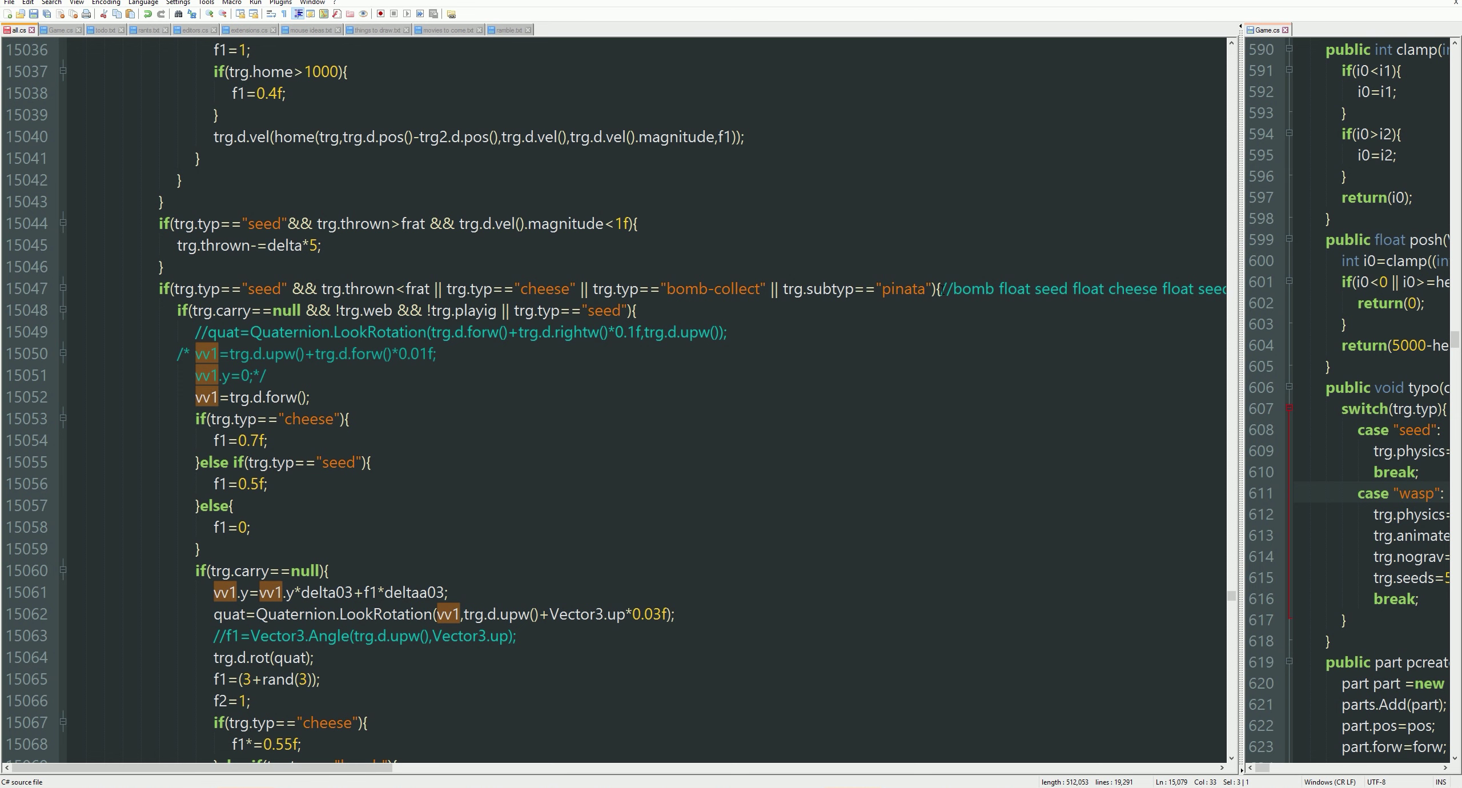
{"action": "left_click", "coordinate": [207, 354]}
{"action": "scroll", "coordinate": [343, 457], "scroll_direction": "down", "scroll_amount": 12}
{"action": "scroll", "coordinate": [401, 457], "scroll_direction": "down", "scroll_amount": 12}
{"action": "scroll", "coordinate": [479, 460], "scroll_direction": "down", "scroll_amount": 12}
{"action": "scroll", "coordinate": [479, 460], "scroll_direction": "down", "scroll_amount": 6}
{"action": "scroll", "coordinate": [357, 475], "scroll_direction": "up", "scroll_amount": 4}
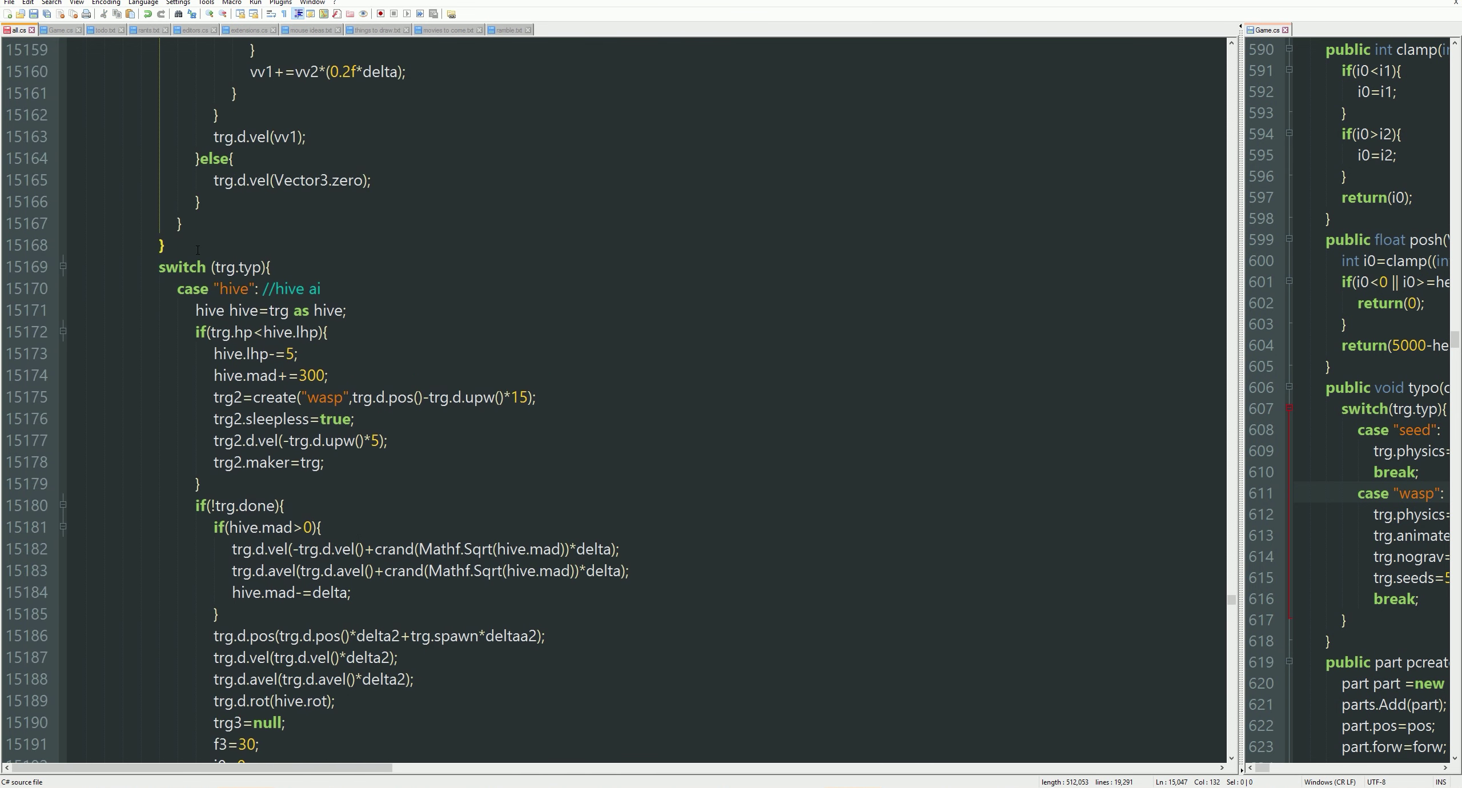
{"action": "scroll", "coordinate": [194, 247], "scroll_direction": "down", "scroll_amount": 5}
{"action": "scroll", "coordinate": [211, 277], "scroll_direction": "up", "scroll_amount": 8}
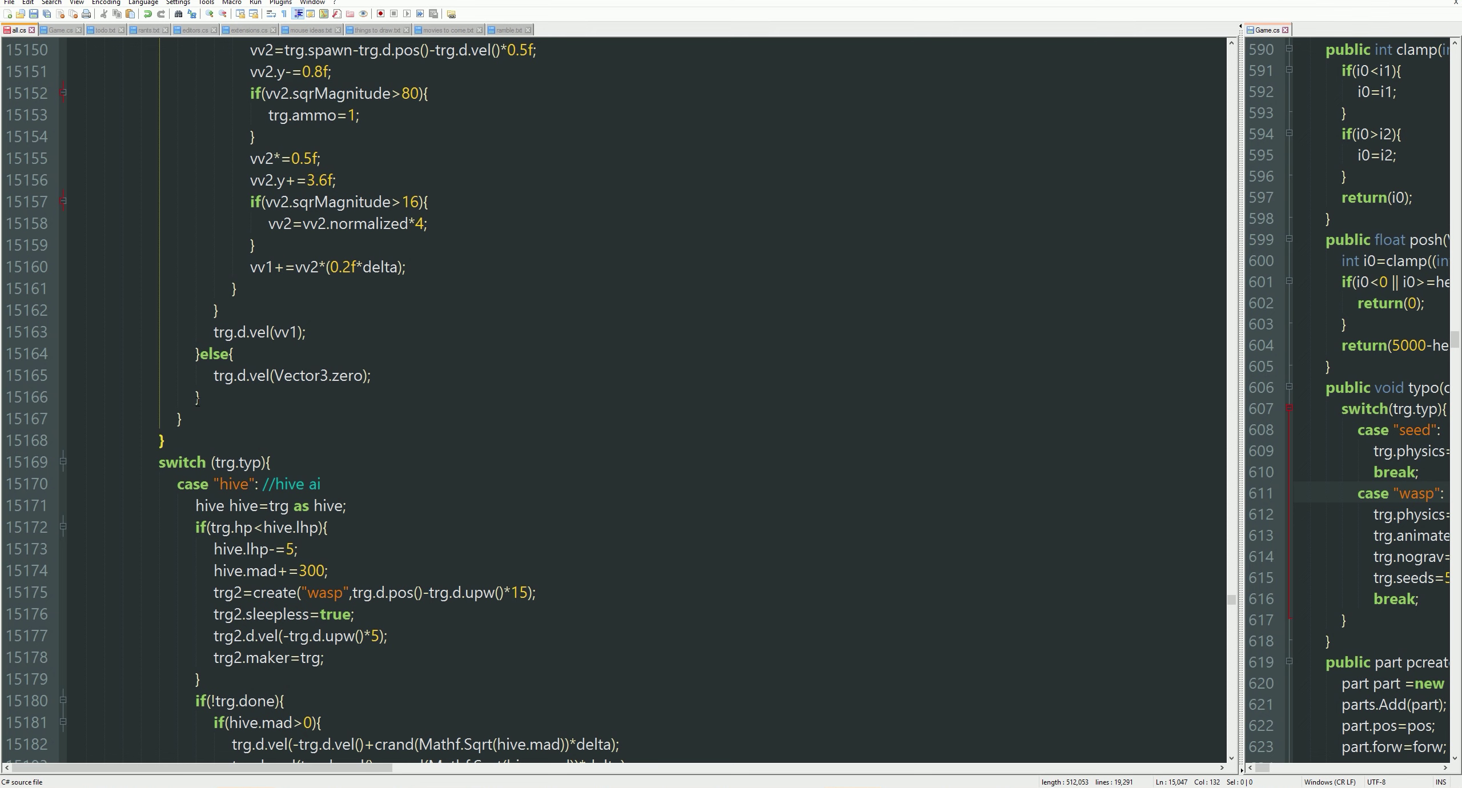
{"action": "scroll", "coordinate": [628, 400], "scroll_direction": "up", "scroll_amount": 7}
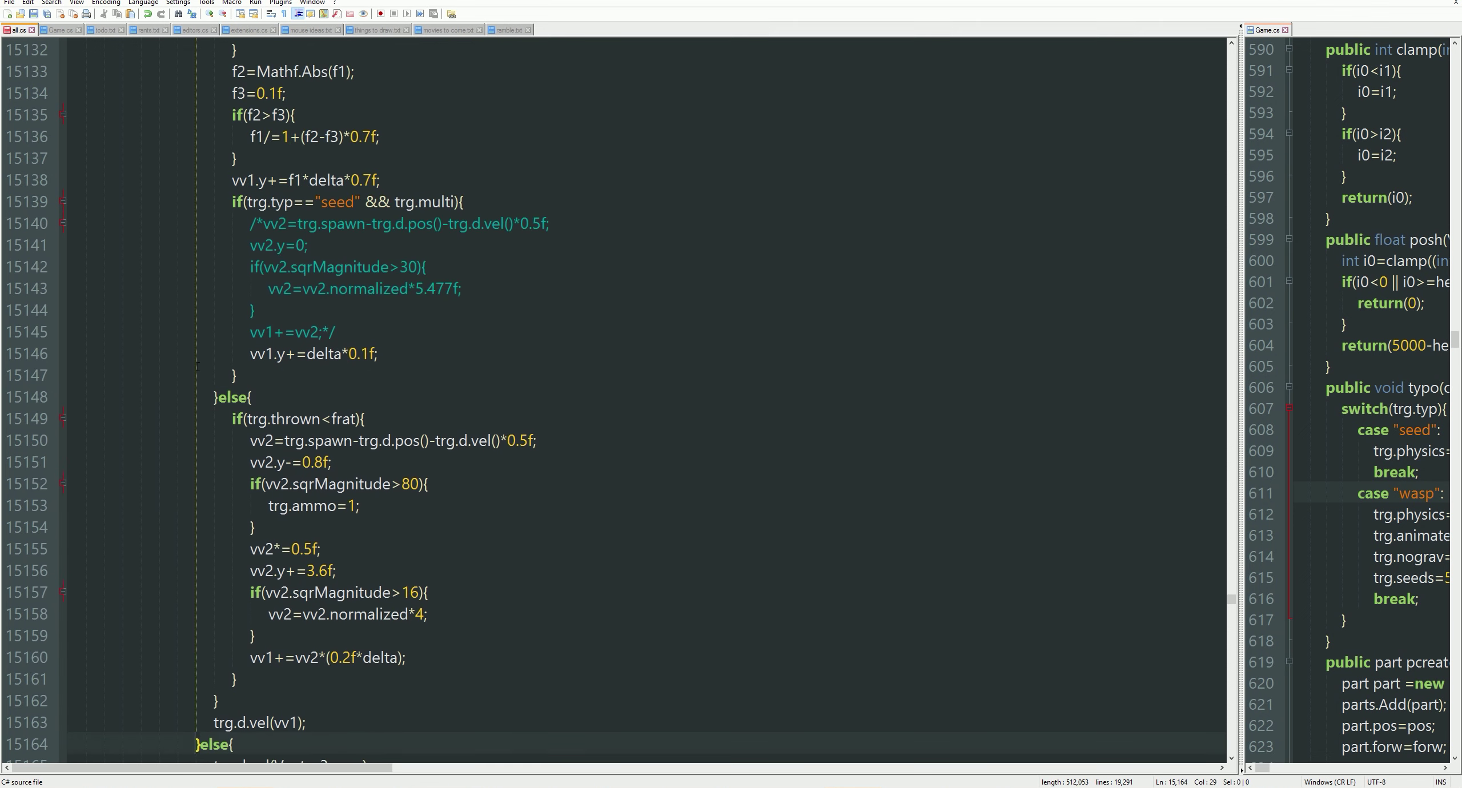
{"action": "scroll", "coordinate": [629, 401], "scroll_direction": "up", "scroll_amount": 7}
{"action": "scroll", "coordinate": [629, 400], "scroll_direction": "up", "scroll_amount": 7}
{"action": "scroll", "coordinate": [628, 399], "scroll_direction": "up", "scroll_amount": 10}
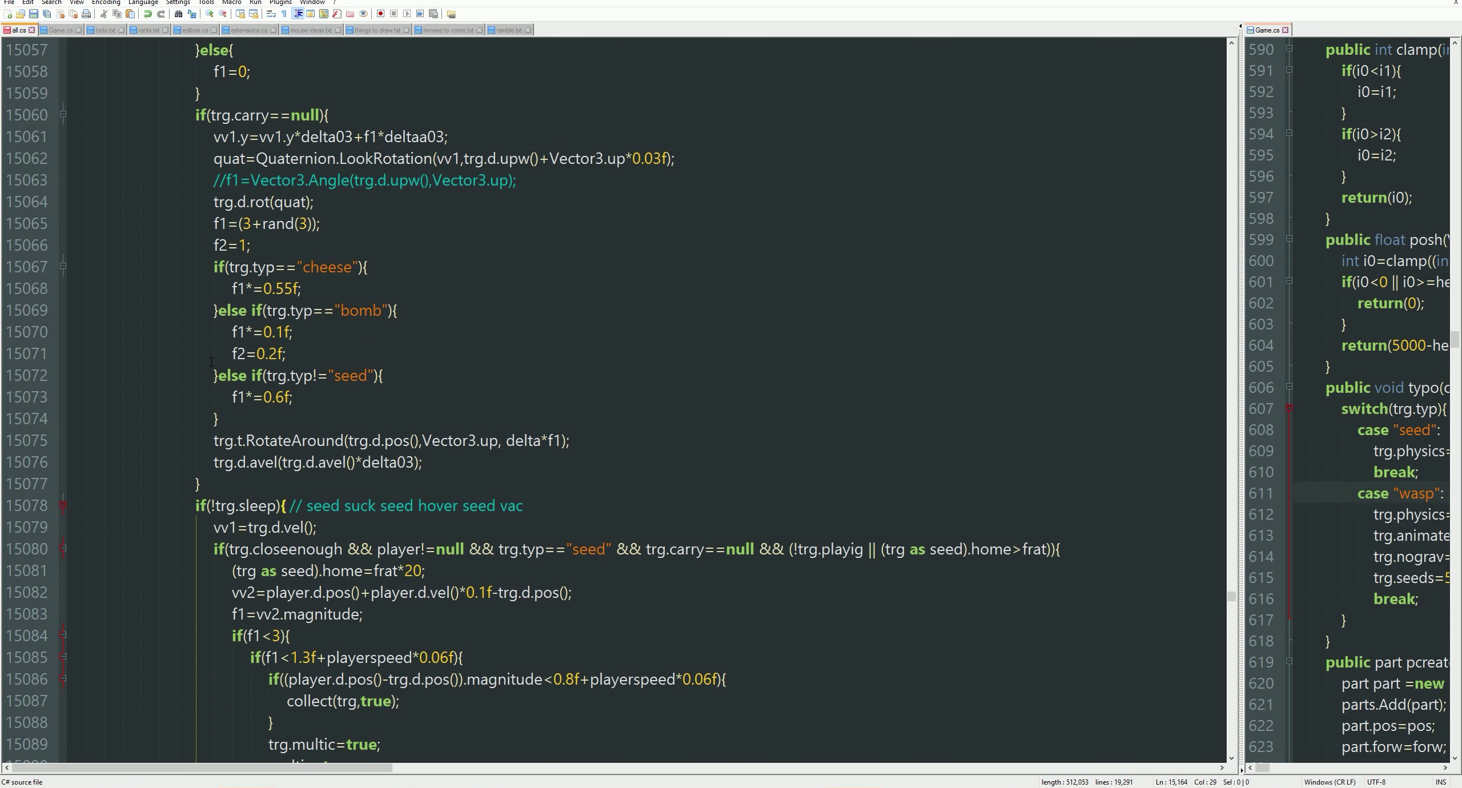
{"action": "scroll", "coordinate": [629, 400], "scroll_direction": "up", "scroll_amount": 3}
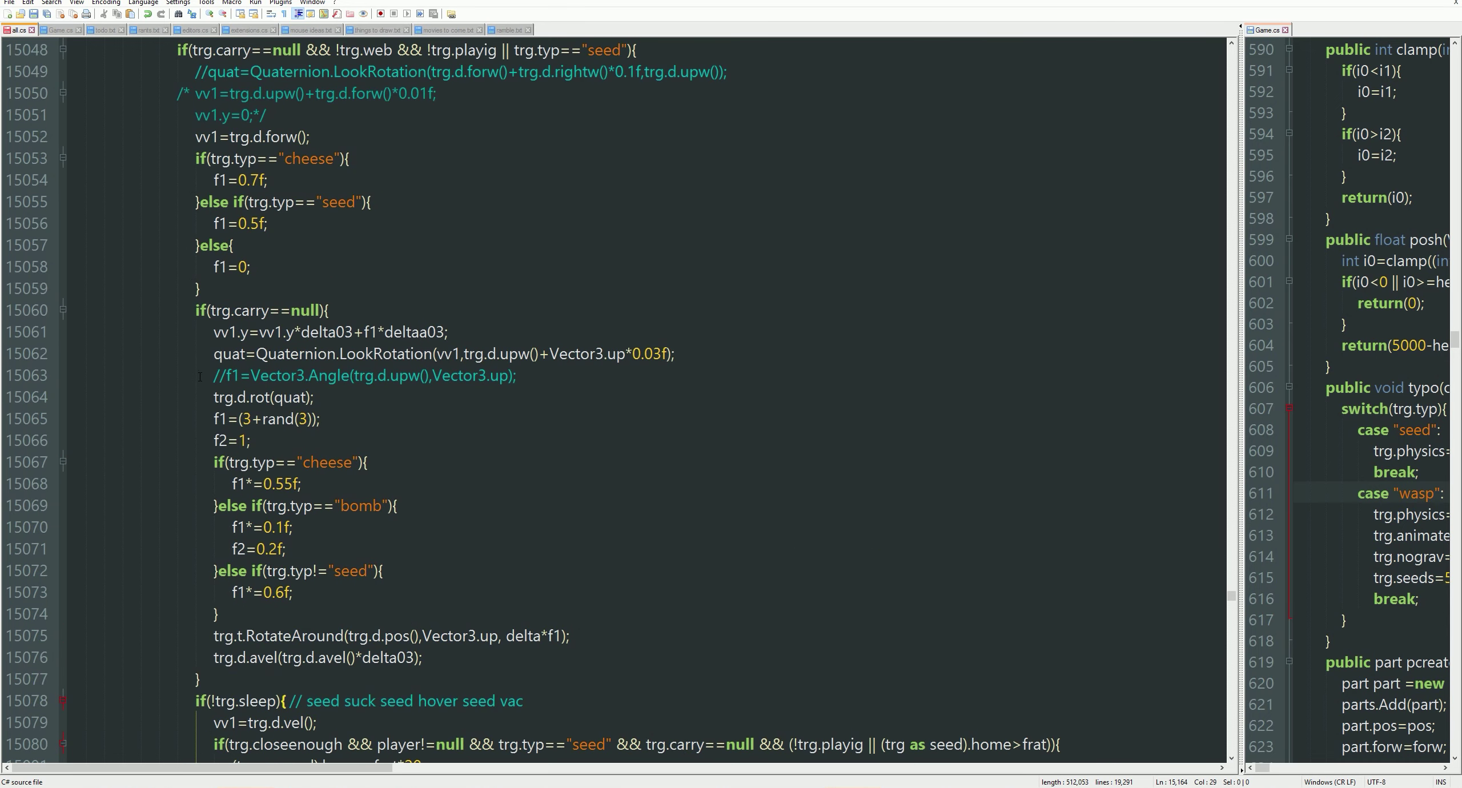
{"action": "scroll", "coordinate": [628, 399], "scroll_direction": "down", "scroll_amount": 3}
{"action": "scroll", "coordinate": [629, 400], "scroll_direction": "down", "scroll_amount": 3}
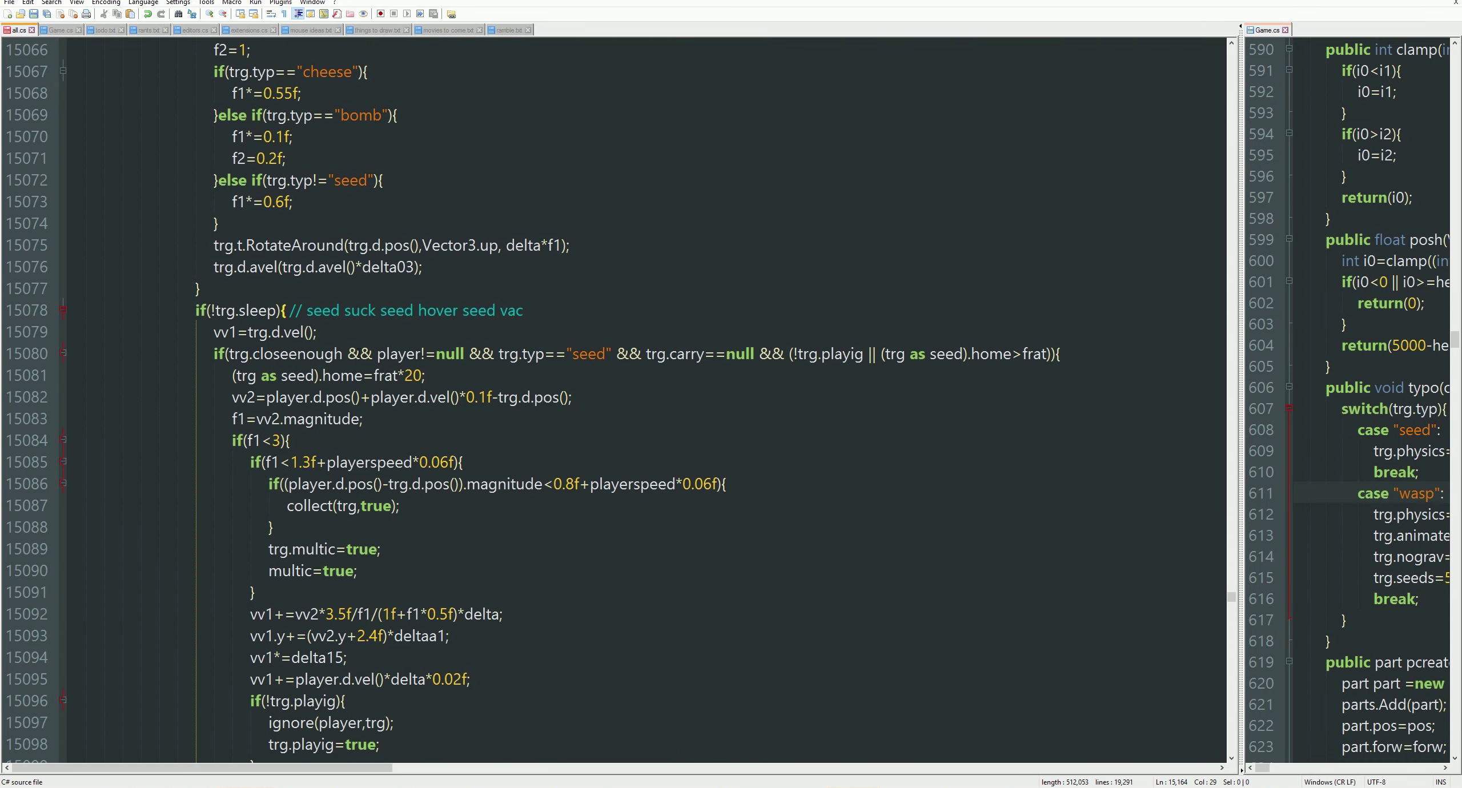
{"action": "left_click", "coordinate": [528, 353]}
{"action": "type", "text": "sub"}
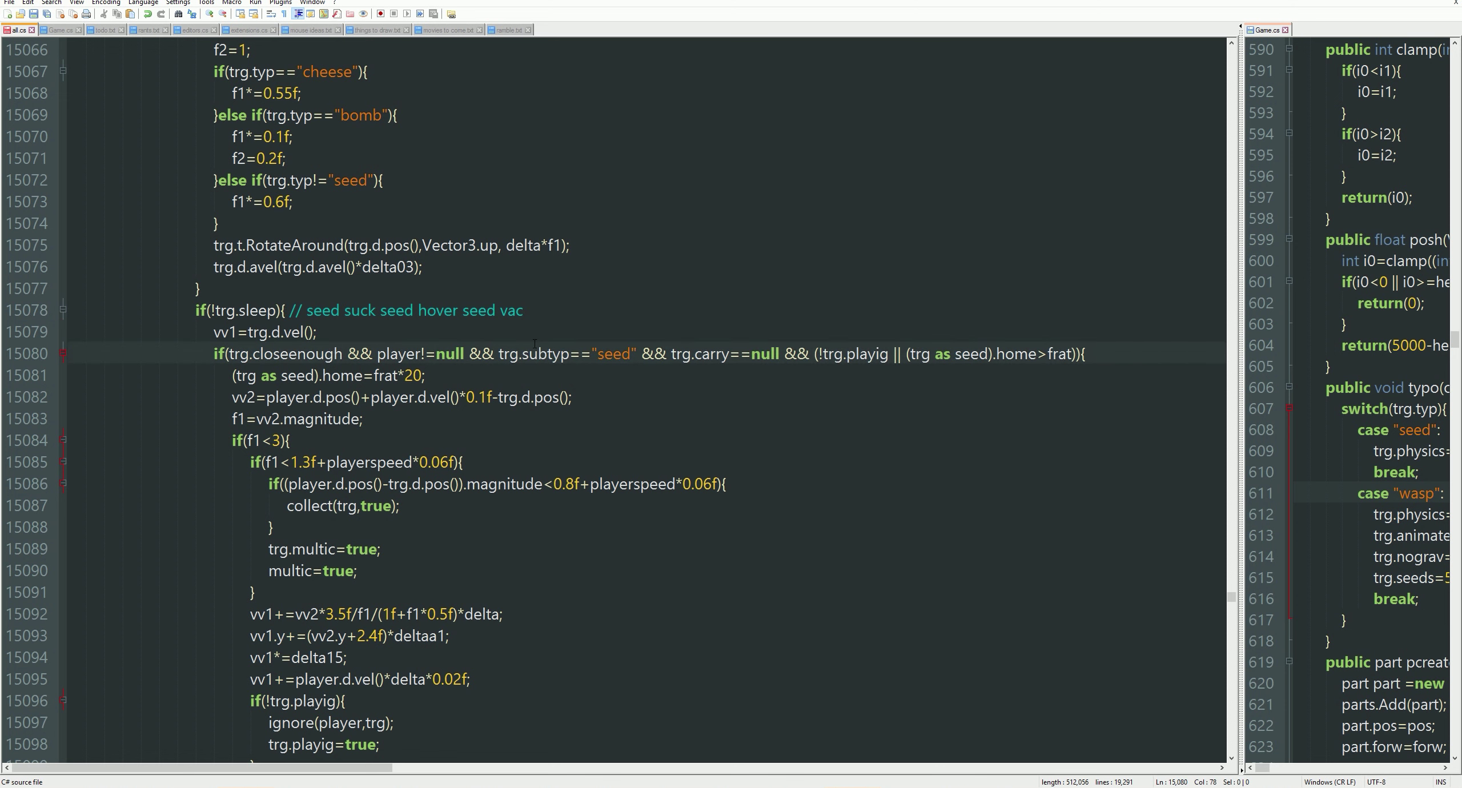
{"action": "left_click", "coordinate": [580, 402]}
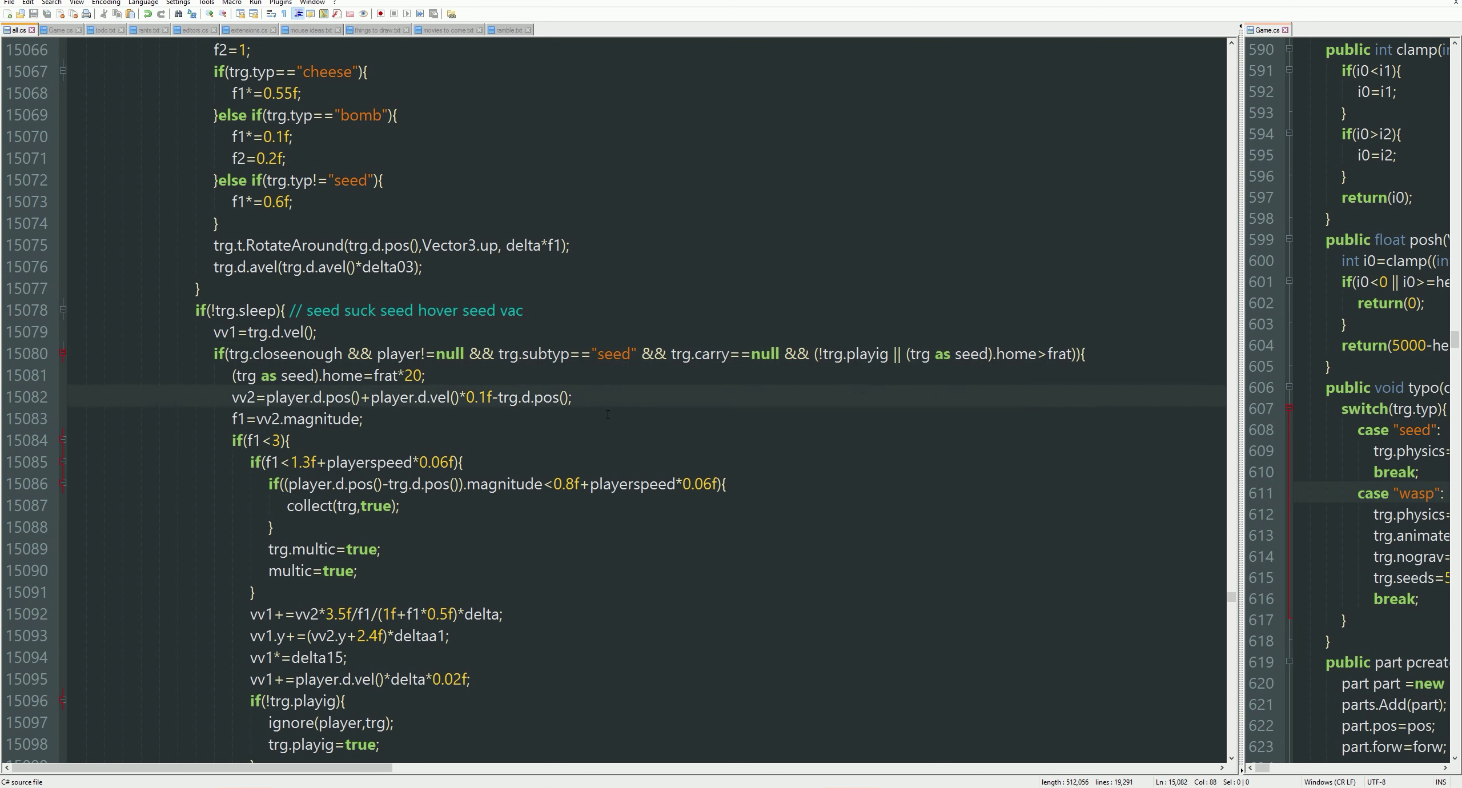
{"action": "scroll", "coordinate": [609, 415], "scroll_direction": "up", "scroll_amount": 2}
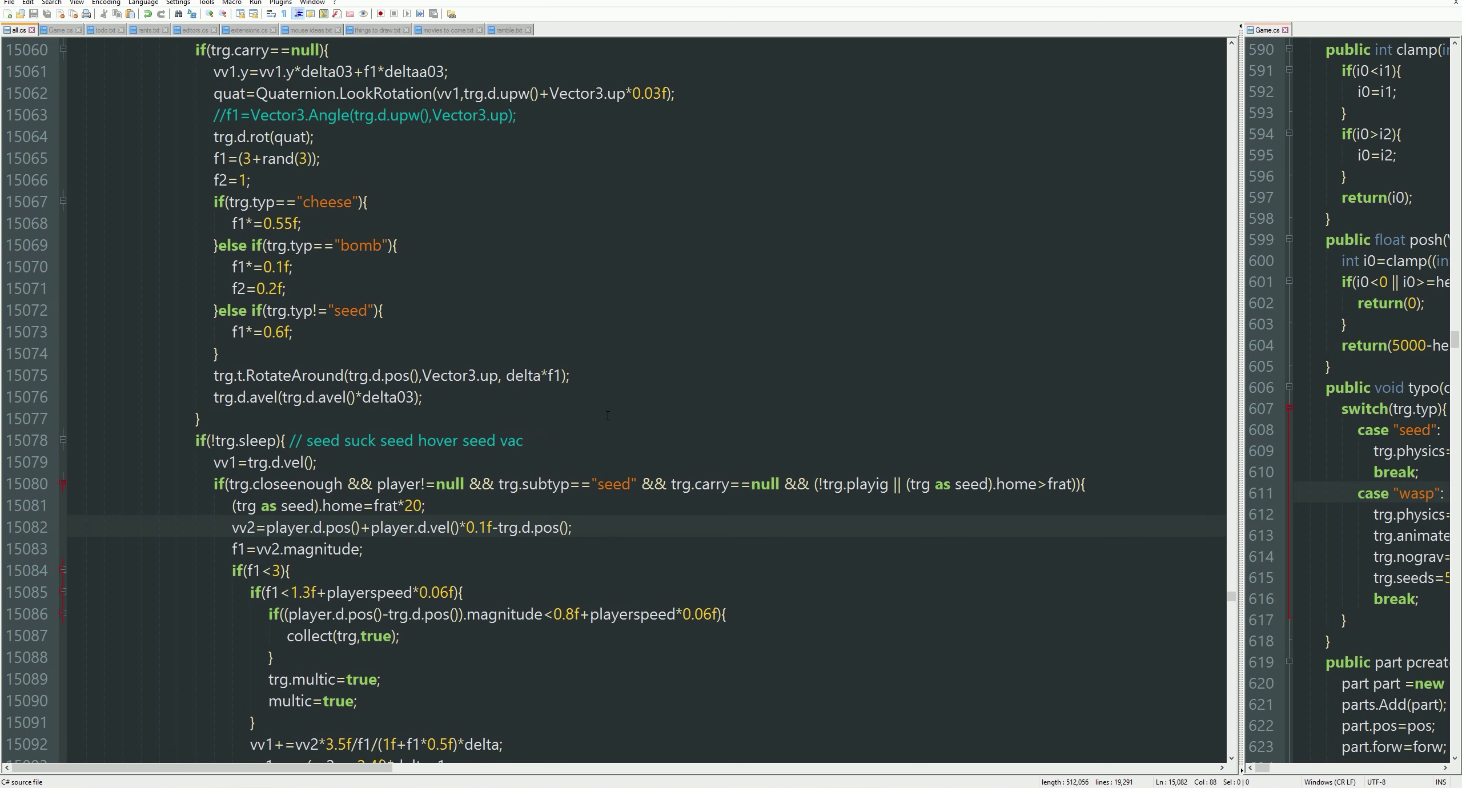
Play-test the scene in Unity, collecting seeds in the desert arena until reaching 62.
{"action": "key", "text": "alt+Tab"}
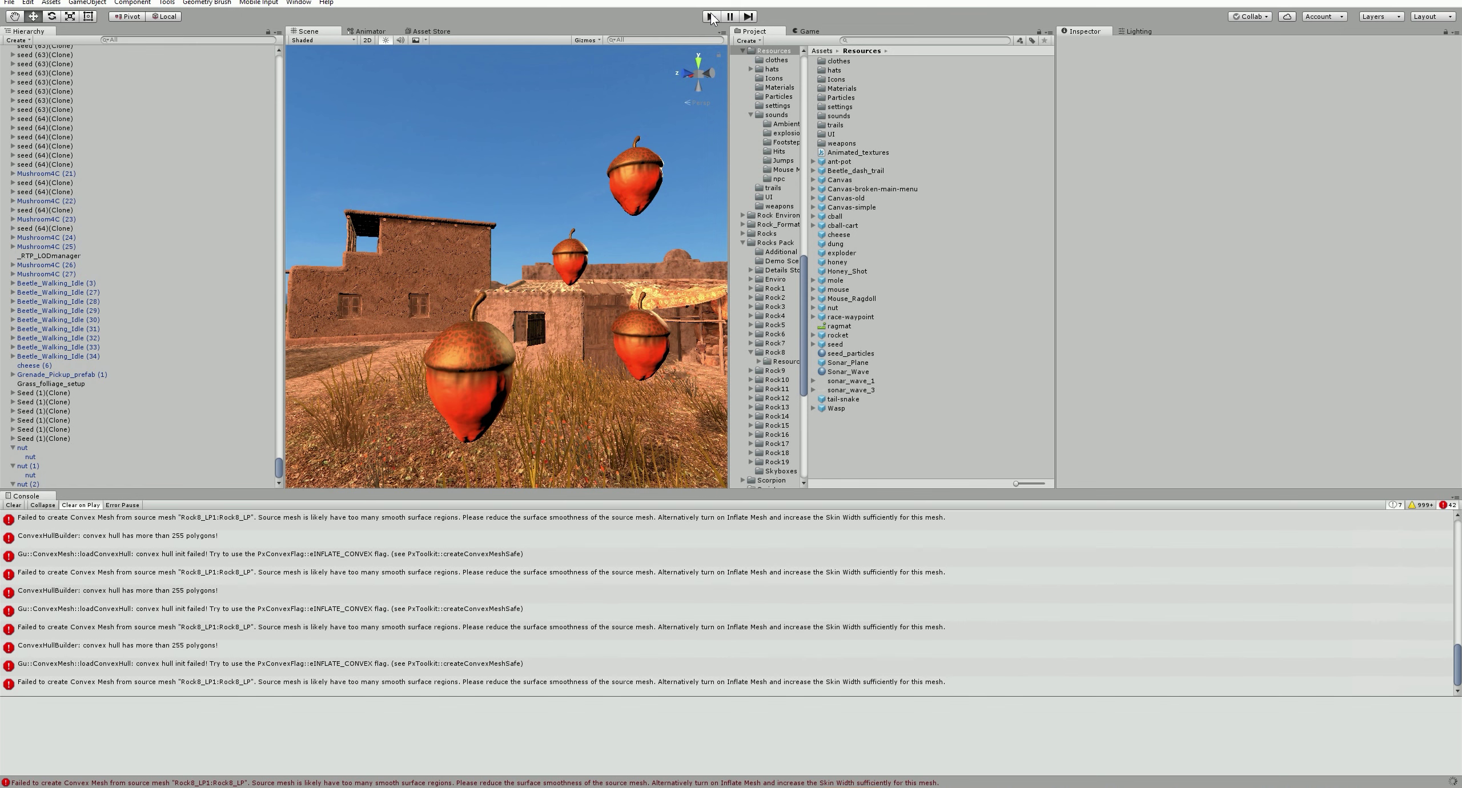
{"action": "left_click", "coordinate": [711, 16]}
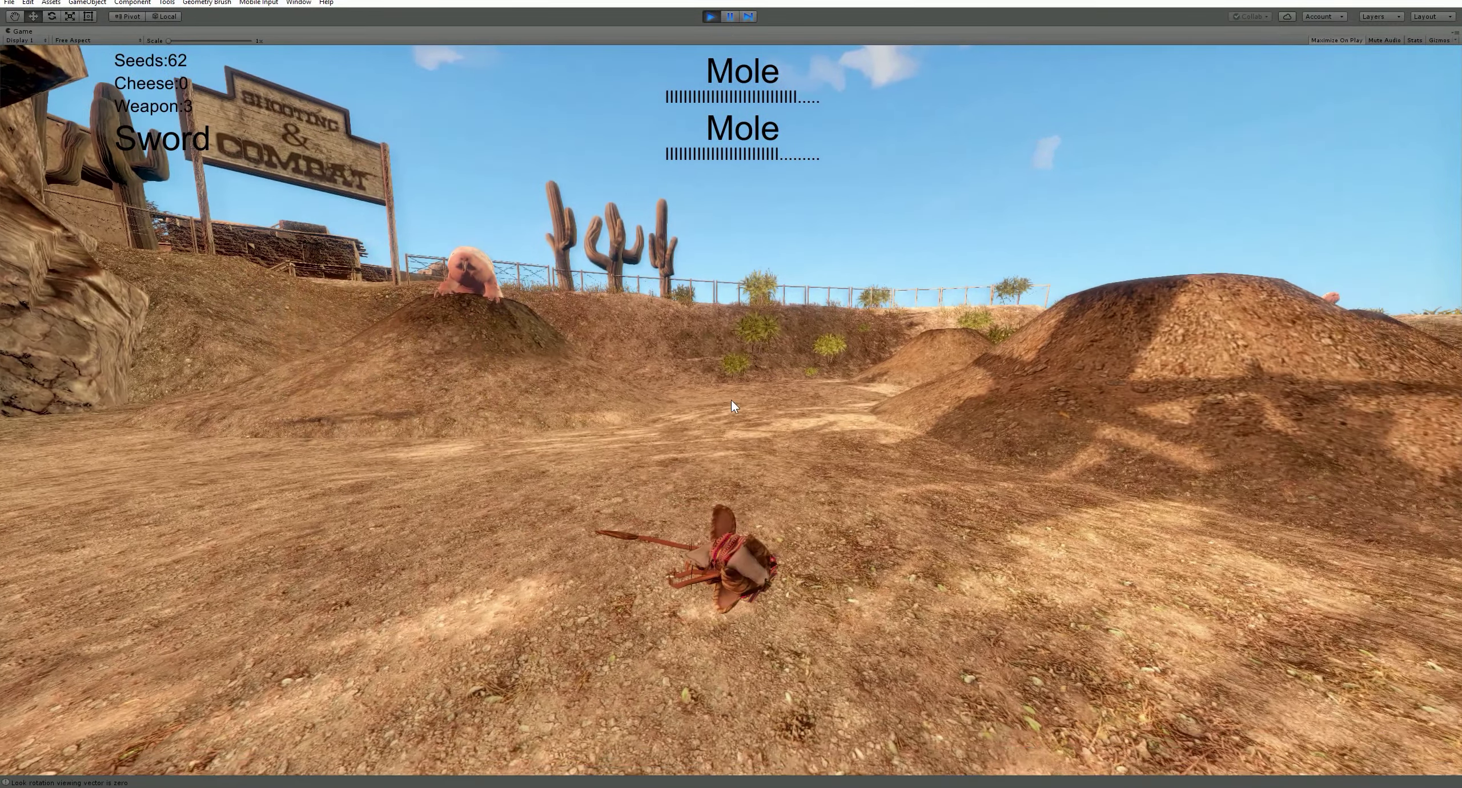
Stop the play test, save, and return to Notepad++.
{"action": "left_click", "coordinate": [709, 16]}
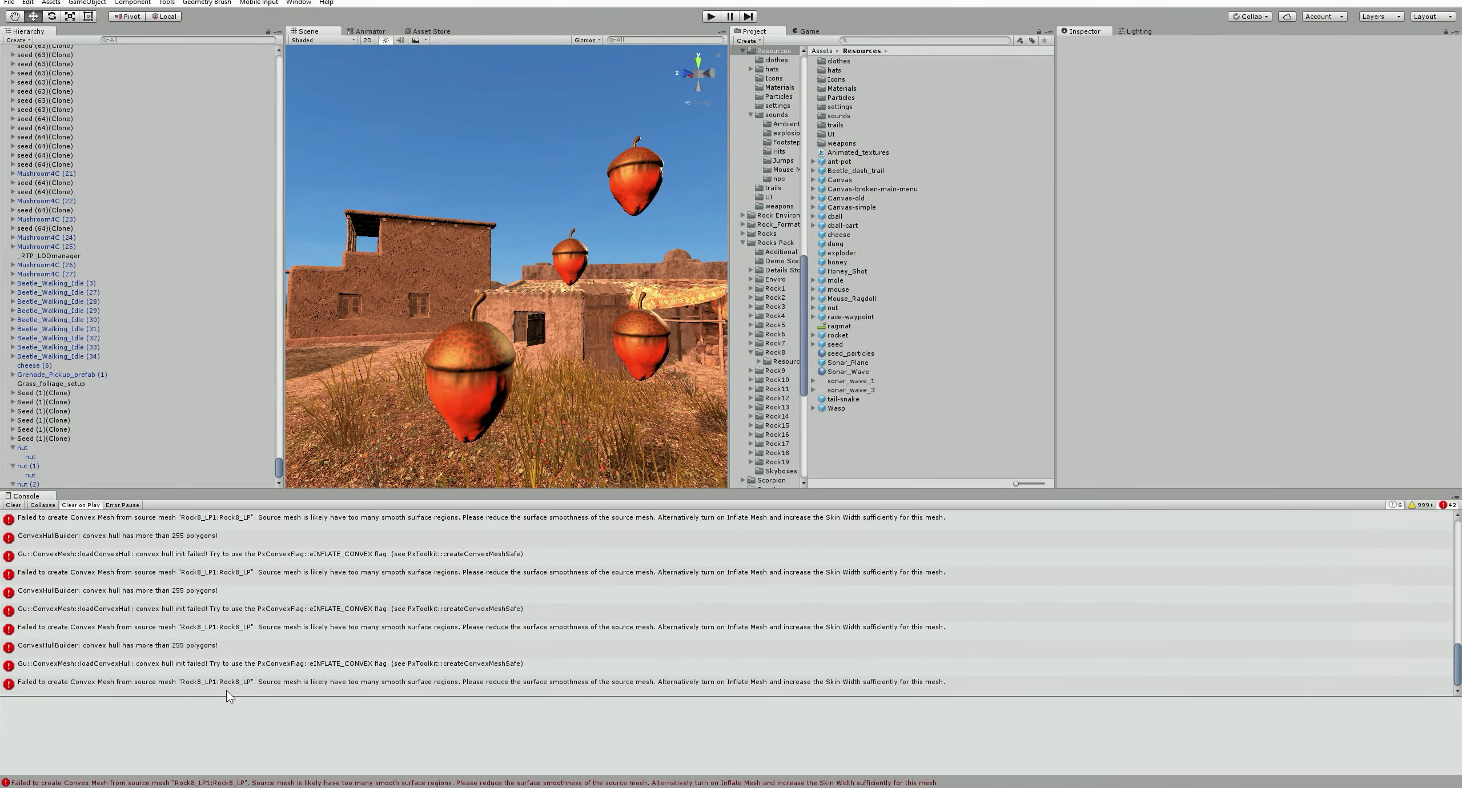
{"action": "key", "text": "alt+Tab"}
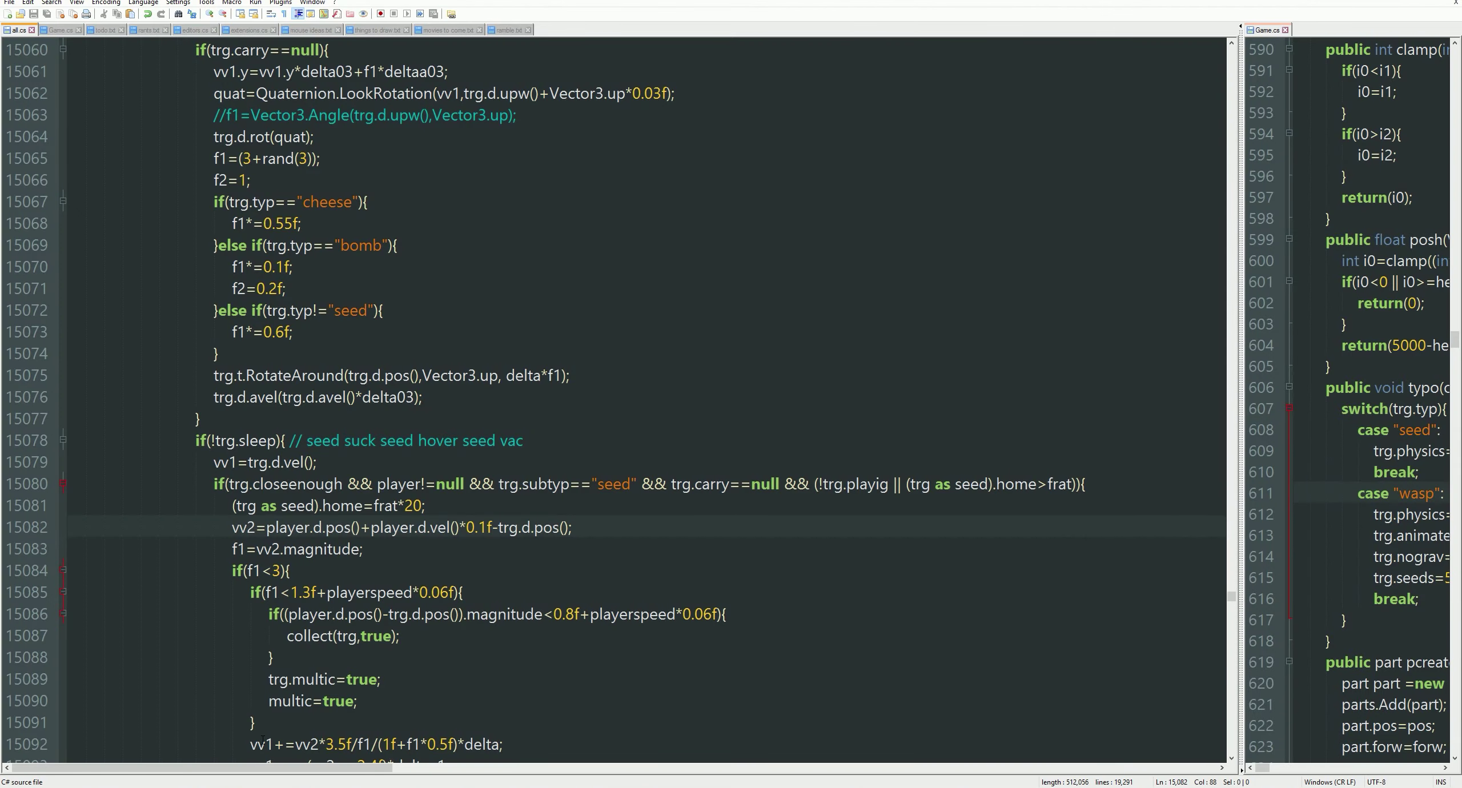
{"action": "key", "text": "alt+Tab"}
{"action": "key", "text": "ctrl+s"}
{"action": "key", "text": "alt+Tab"}
Review the seed hover code on lines 15080–15085, ending on line 15082.
{"action": "left_click", "coordinate": [580, 592]}
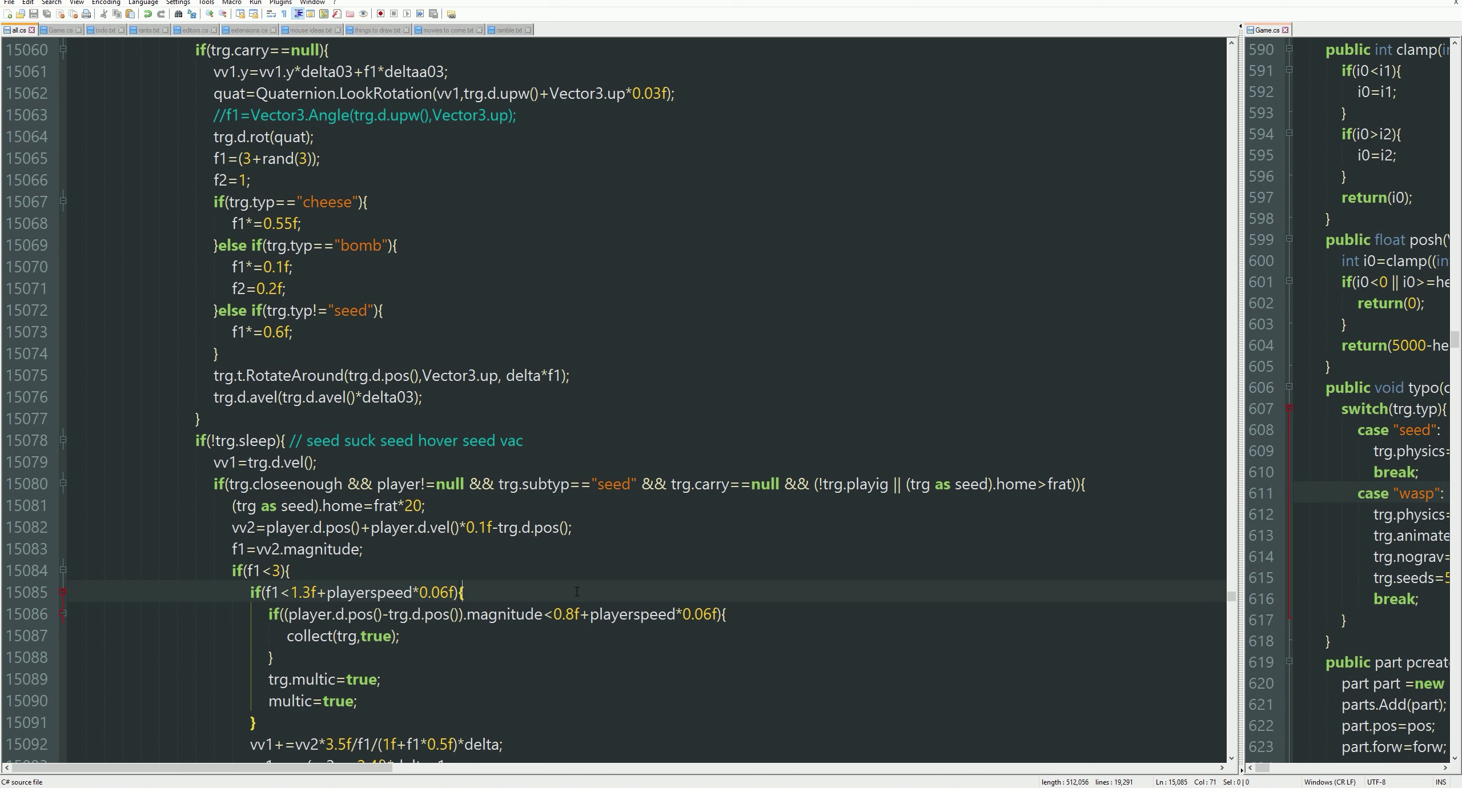
{"action": "left_click", "coordinate": [634, 485]}
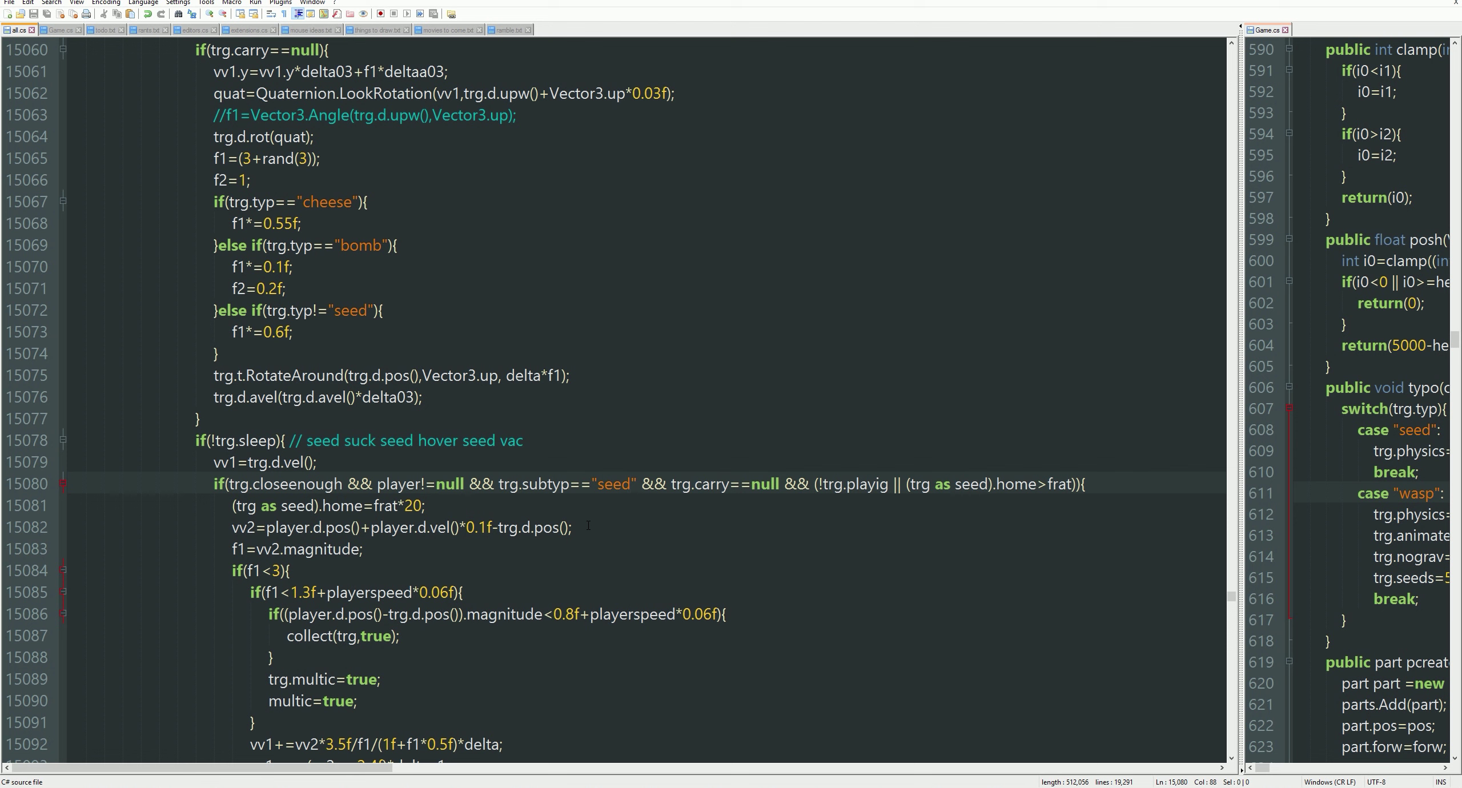
{"action": "left_click", "coordinate": [622, 512]}
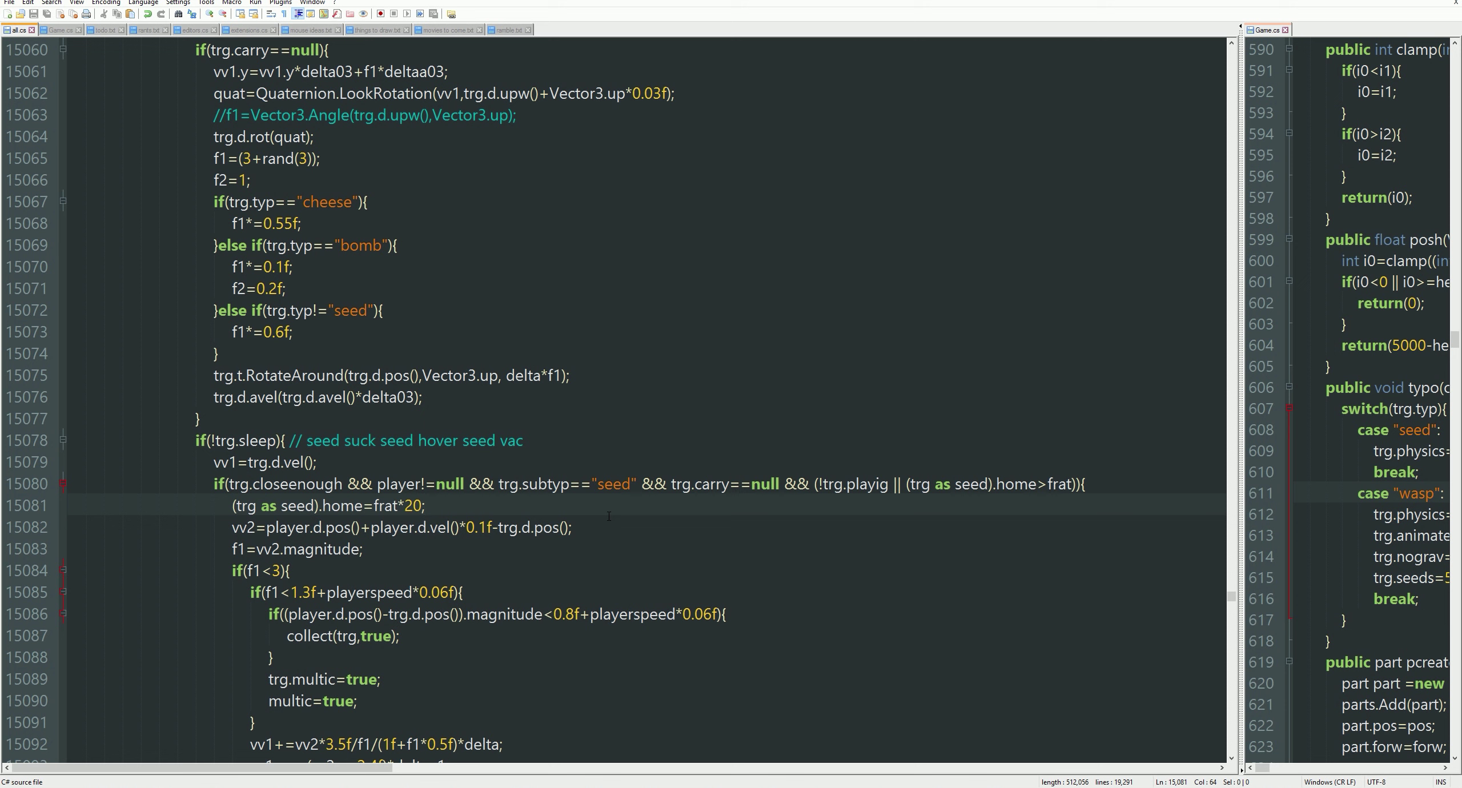
{"action": "left_click", "coordinate": [591, 526]}
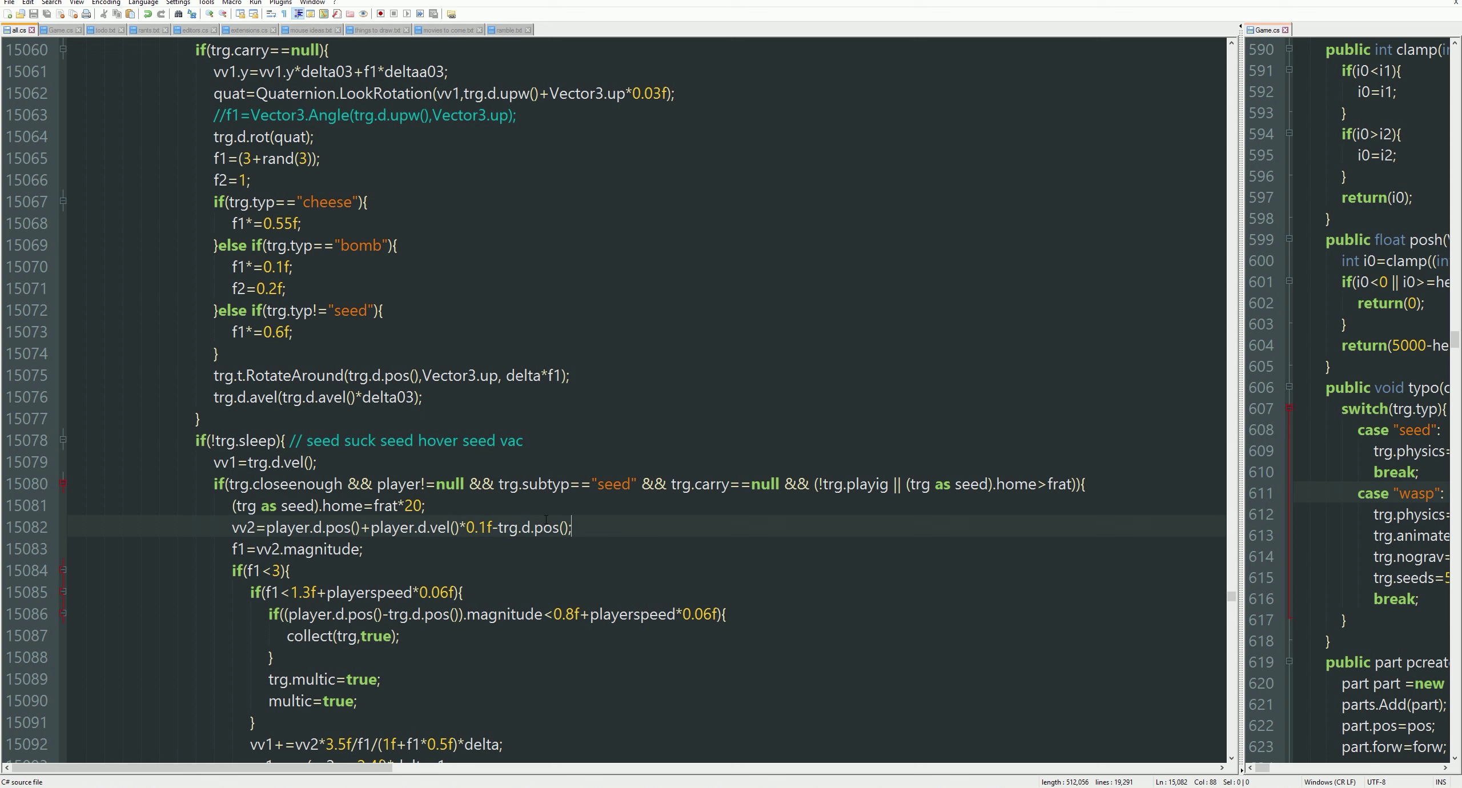
{"action": "left_click", "coordinate": [574, 545]}
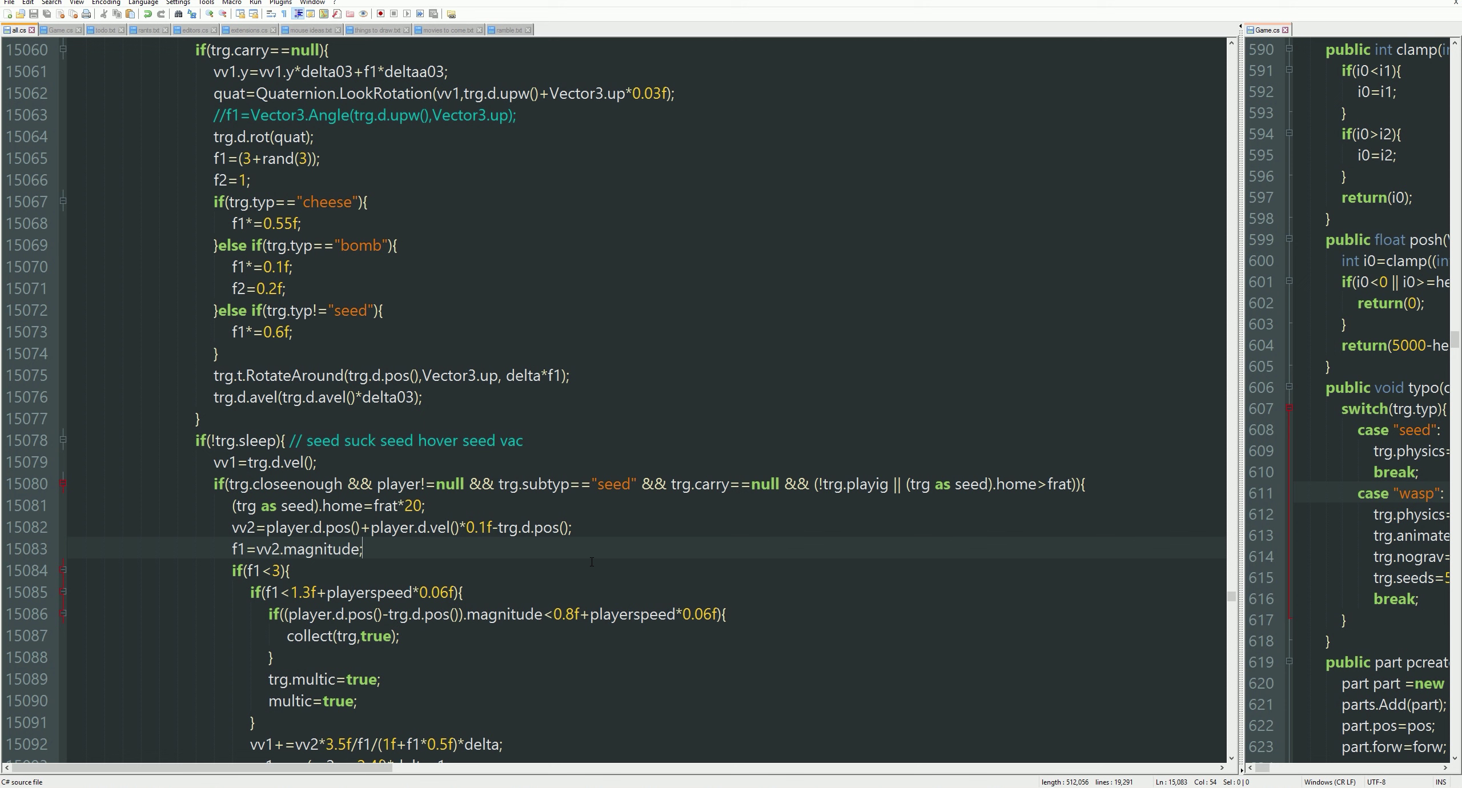
{"action": "left_click", "coordinate": [595, 522]}
Find the seed float comment on line 15047 and look over lines 15044–15057.
{"action": "key", "text": "ctrl+f"}
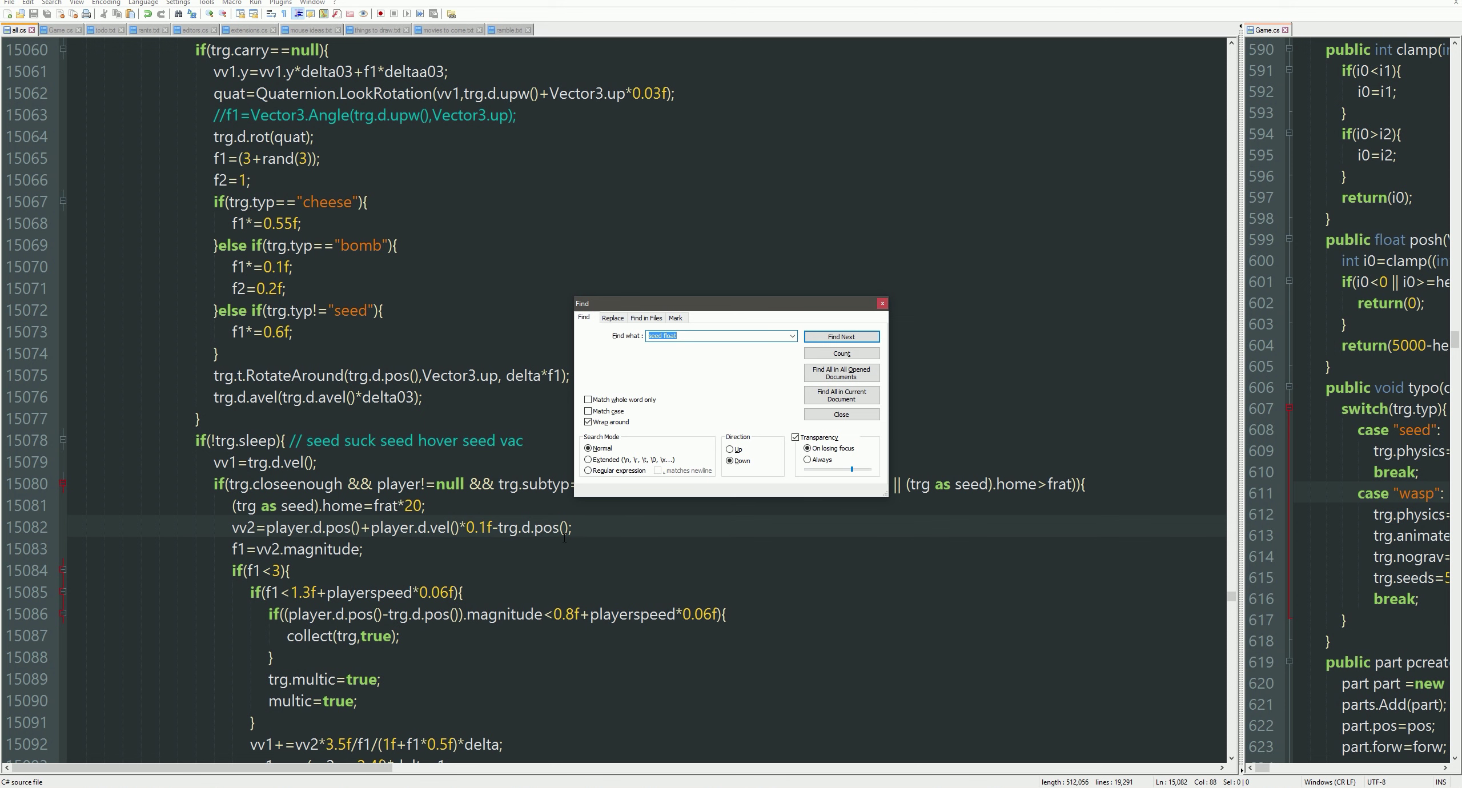
{"action": "key", "text": "Return"}
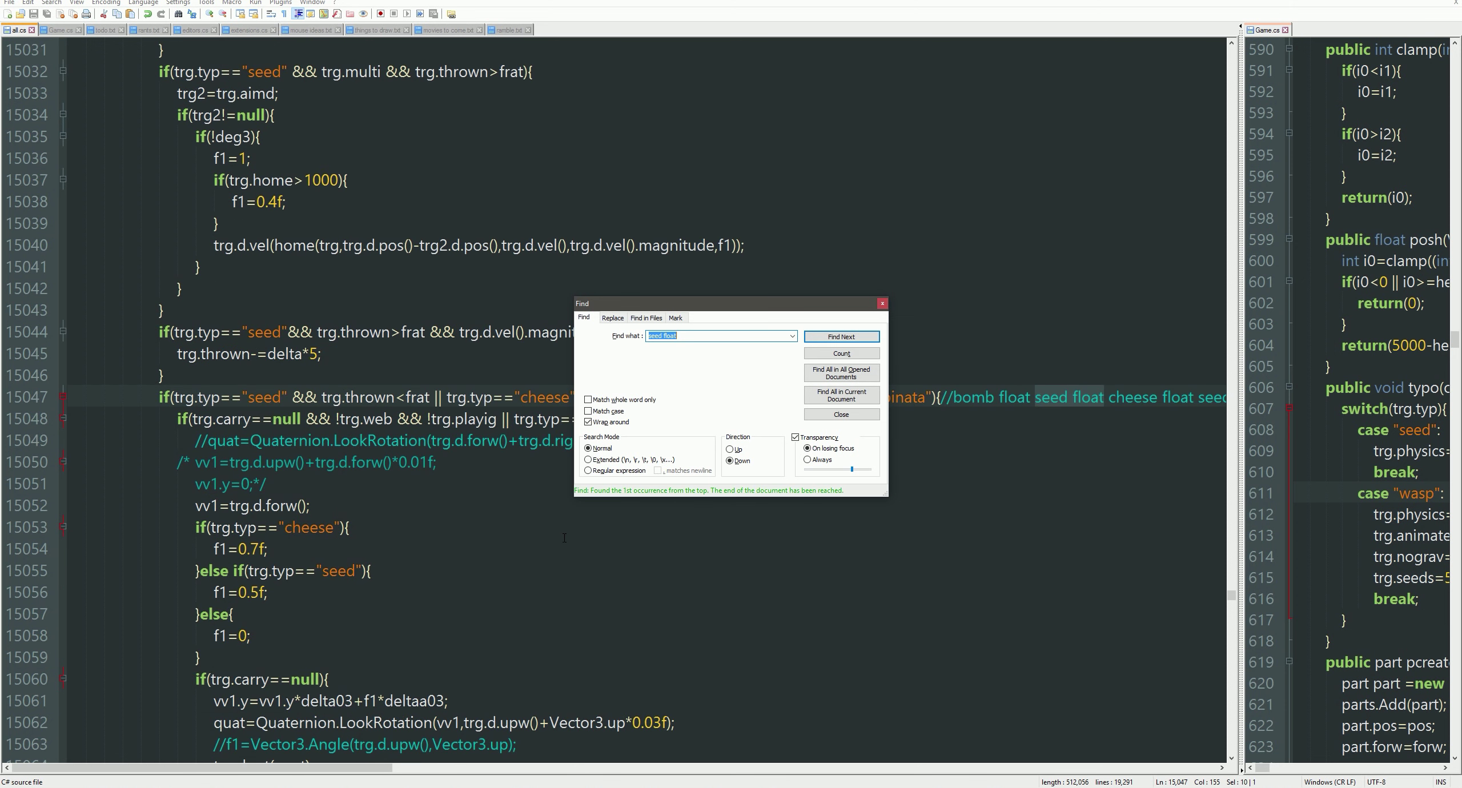
{"action": "key", "text": "Escape"}
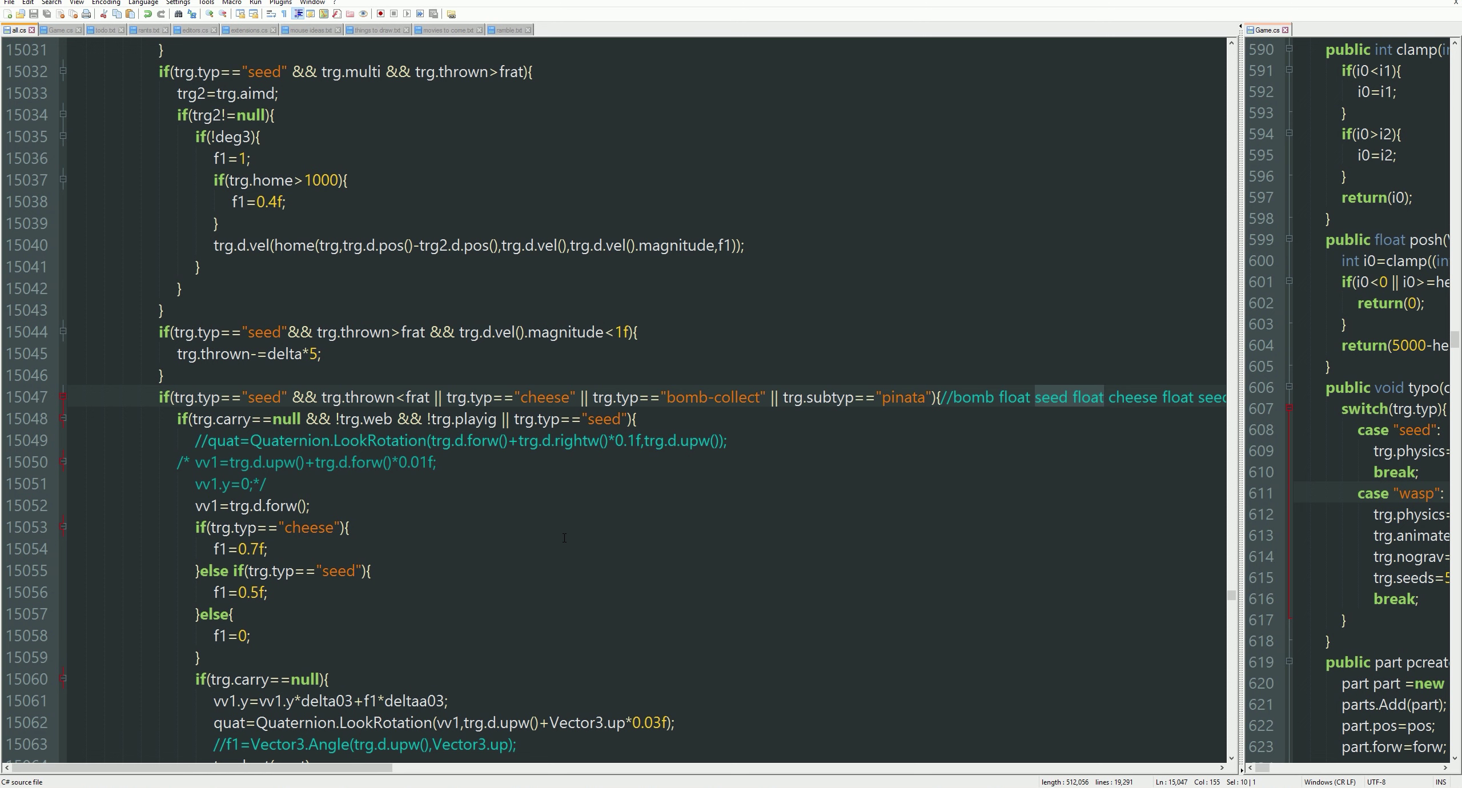
{"action": "key", "text": "alt+Tab"}
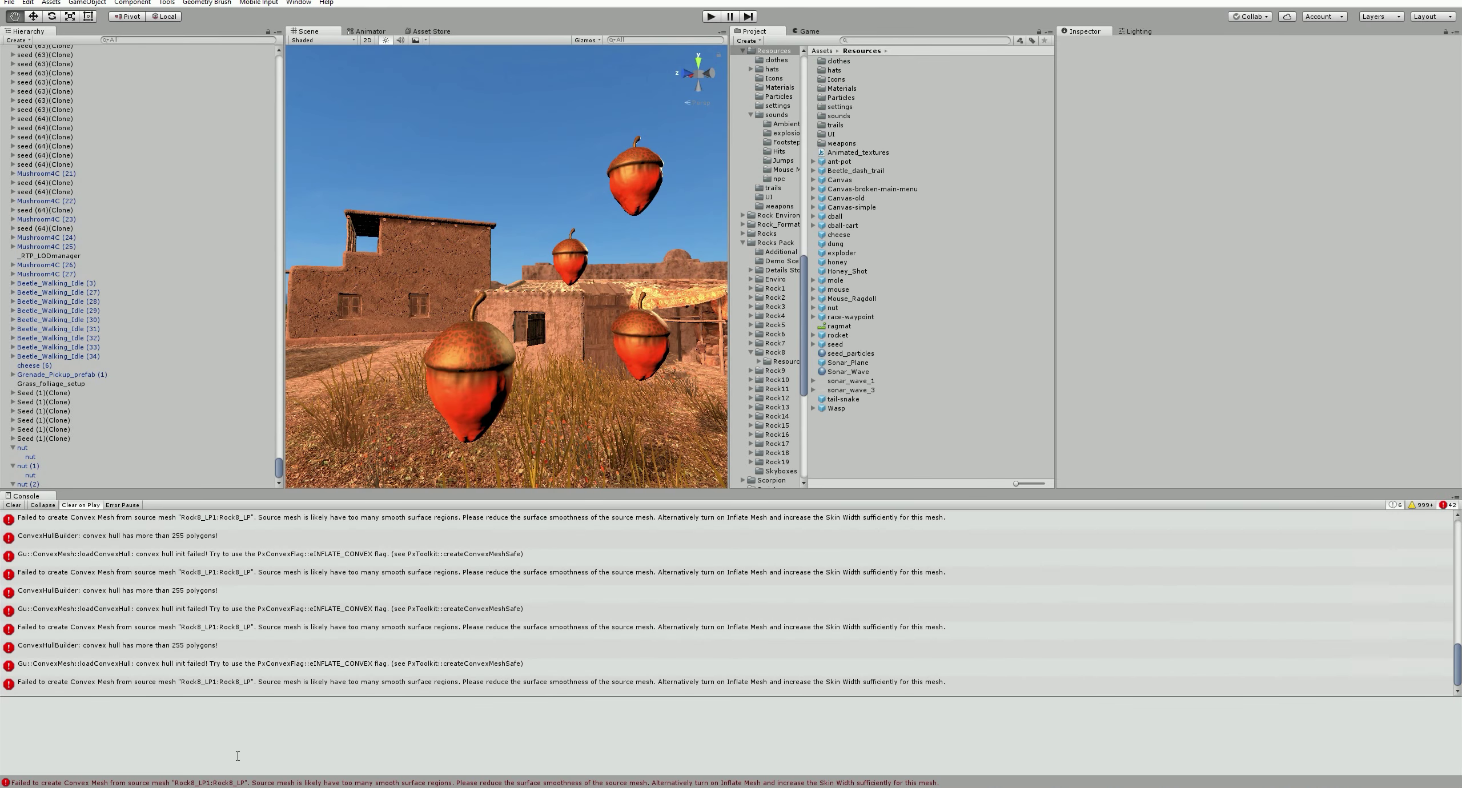
{"action": "key", "text": "alt+Tab"}
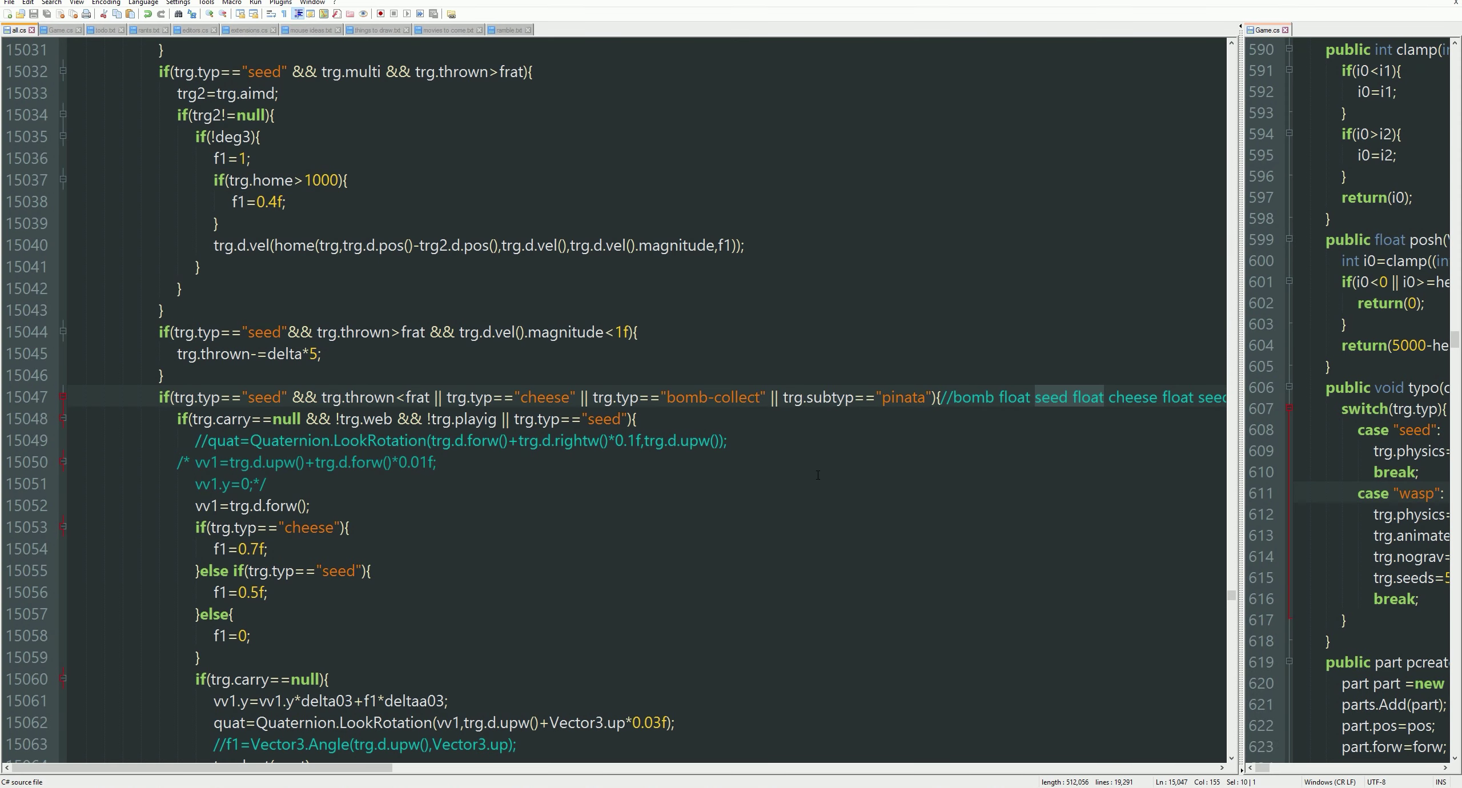
{"action": "left_click", "coordinate": [712, 604]}
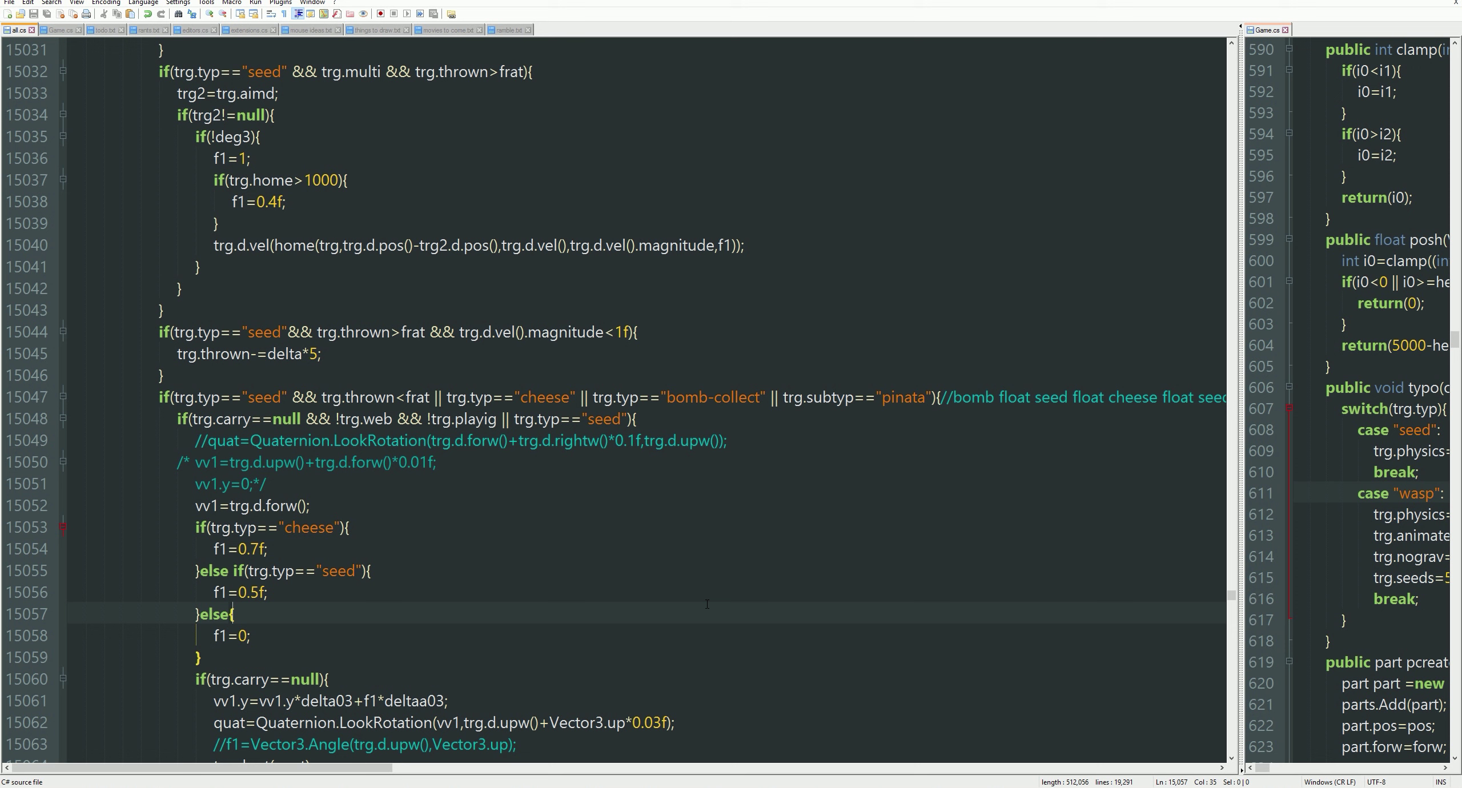
{"action": "key", "text": "F6"}
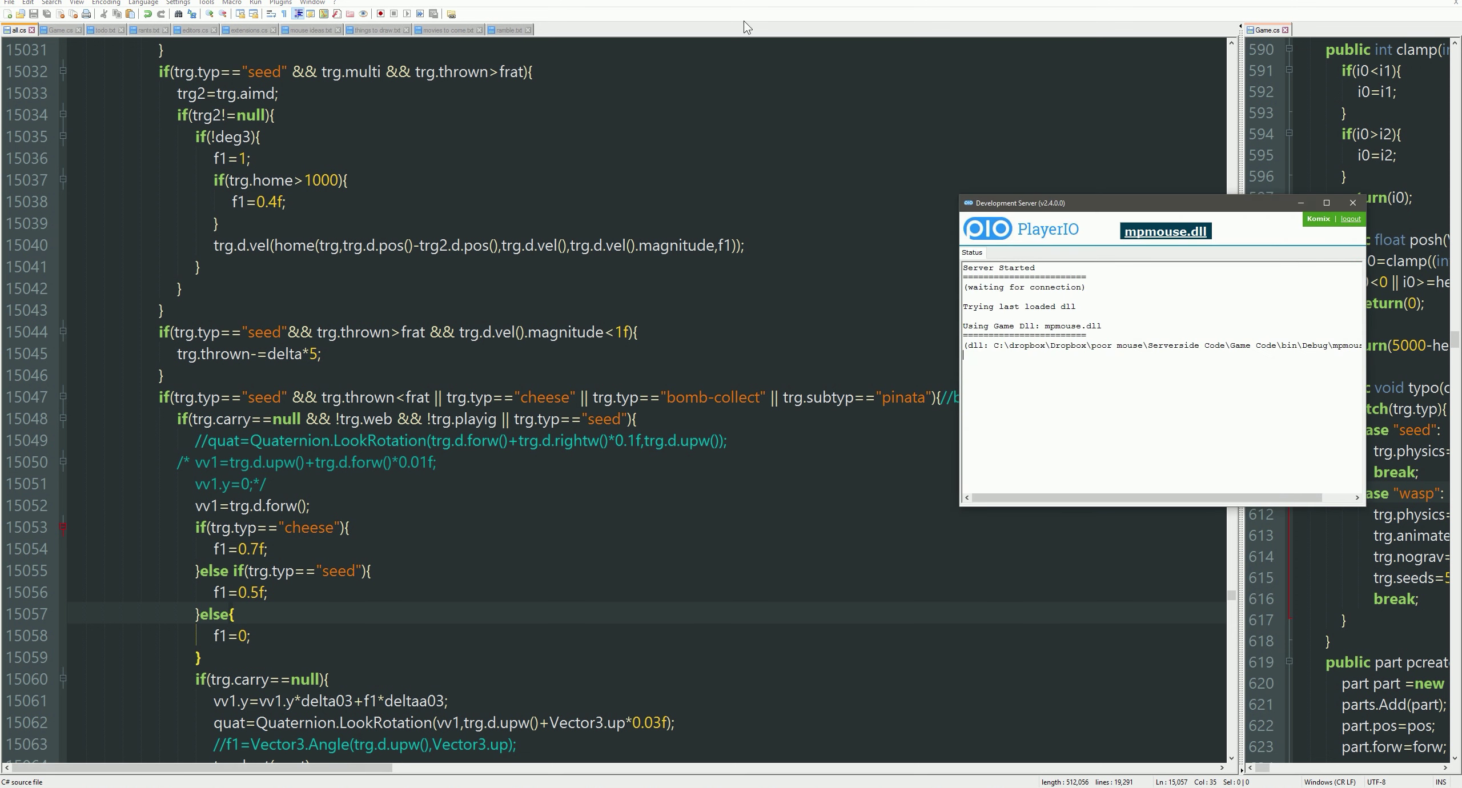
{"action": "left_click", "coordinate": [621, 331]}
{"action": "left_click", "coordinate": [608, 490]}
Search for the seedhurt call near line 13995, then select the large acorn in Unity.
{"action": "key", "text": "ctrl+f"}
{"action": "type", "text": "seedurt"}
{"action": "key", "text": "Return"}
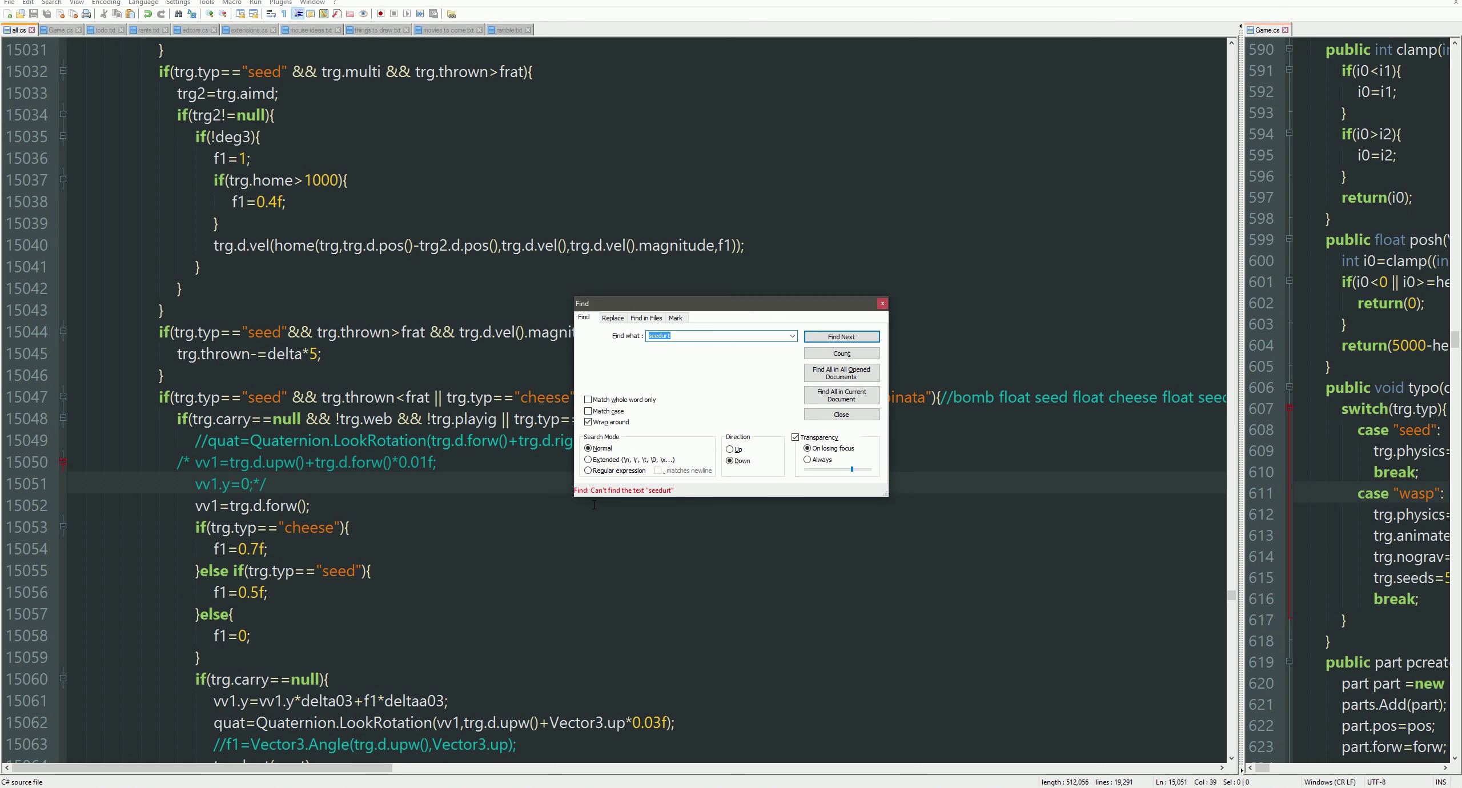
{"action": "type", "text": "seedhu"}
{"action": "type", "text": "rt"}
{"action": "key", "text": "Return"}
{"action": "key", "text": "Escape"}
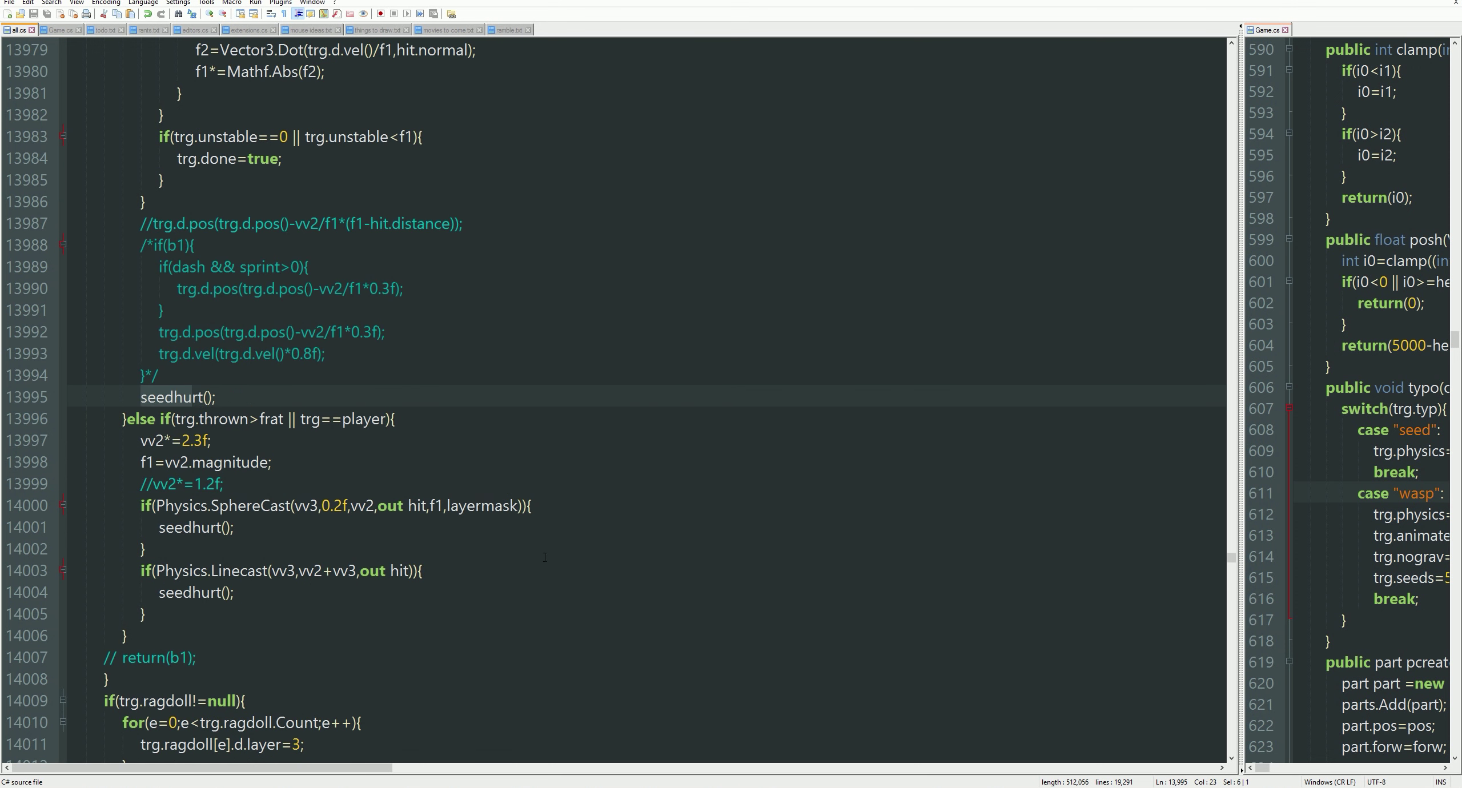
{"action": "scroll", "coordinate": [529, 603], "scroll_direction": "down", "scroll_amount": 6}
{"action": "scroll", "coordinate": [558, 545], "scroll_direction": "up", "scroll_amount": 3}
{"action": "key", "text": "ctrl+f"}
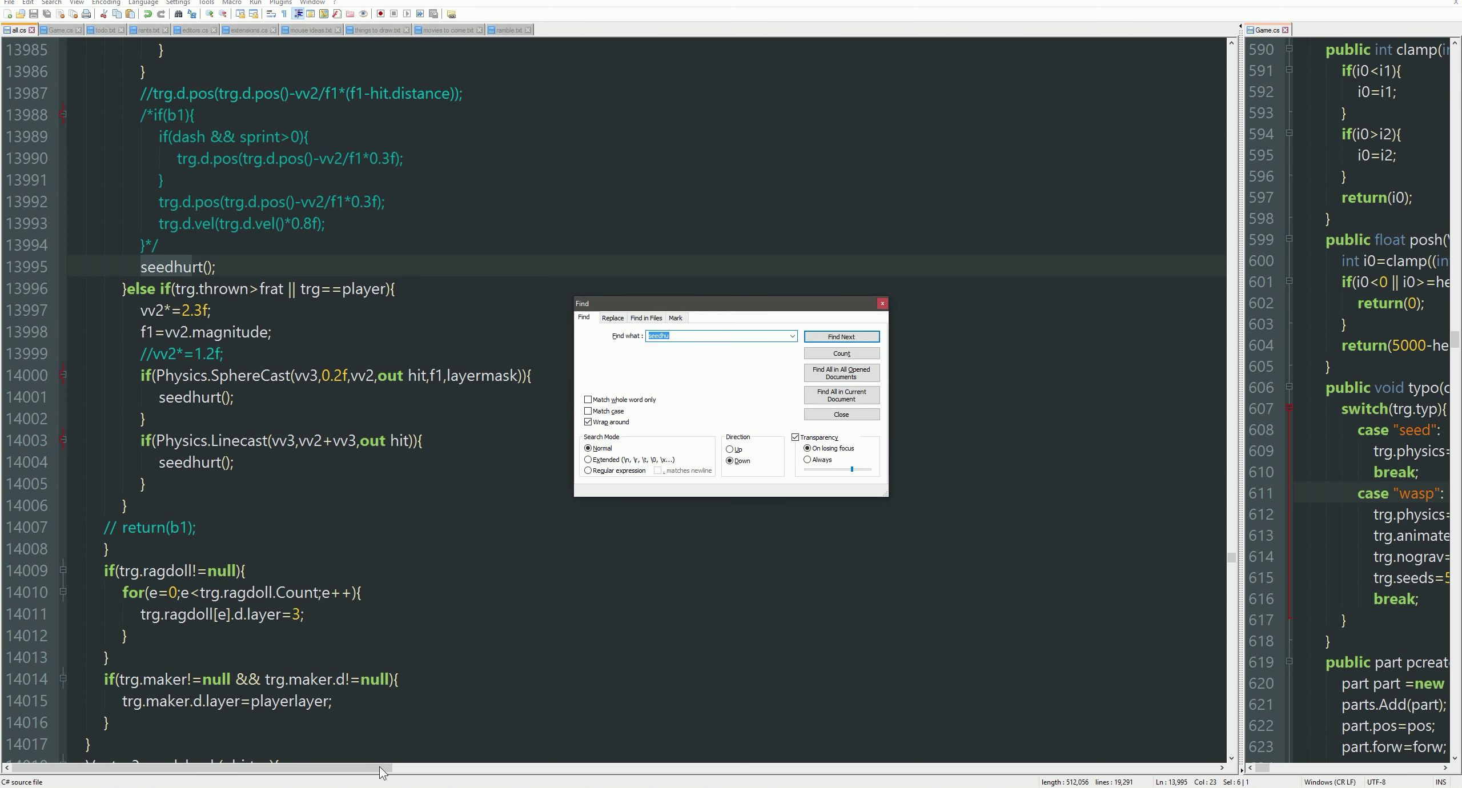
{"action": "key", "text": "alt+Tab"}
{"action": "left_click", "coordinate": [489, 373]}
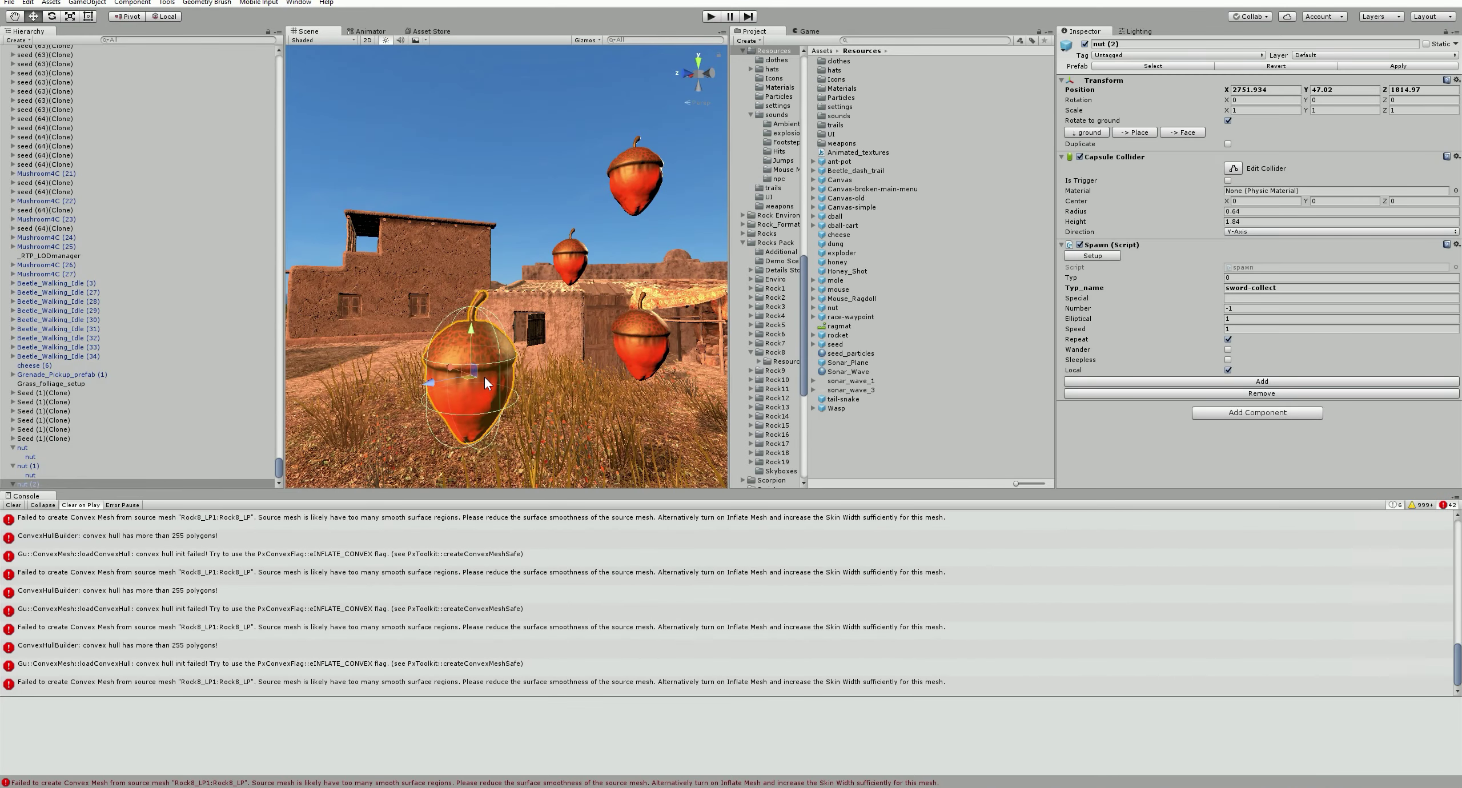
Select nut (2)'s Typ_name field, which reads sword-collect, to enter 'nut'.
{"action": "left_click", "coordinate": [1276, 287]}
{"action": "type", "text": "nu"}
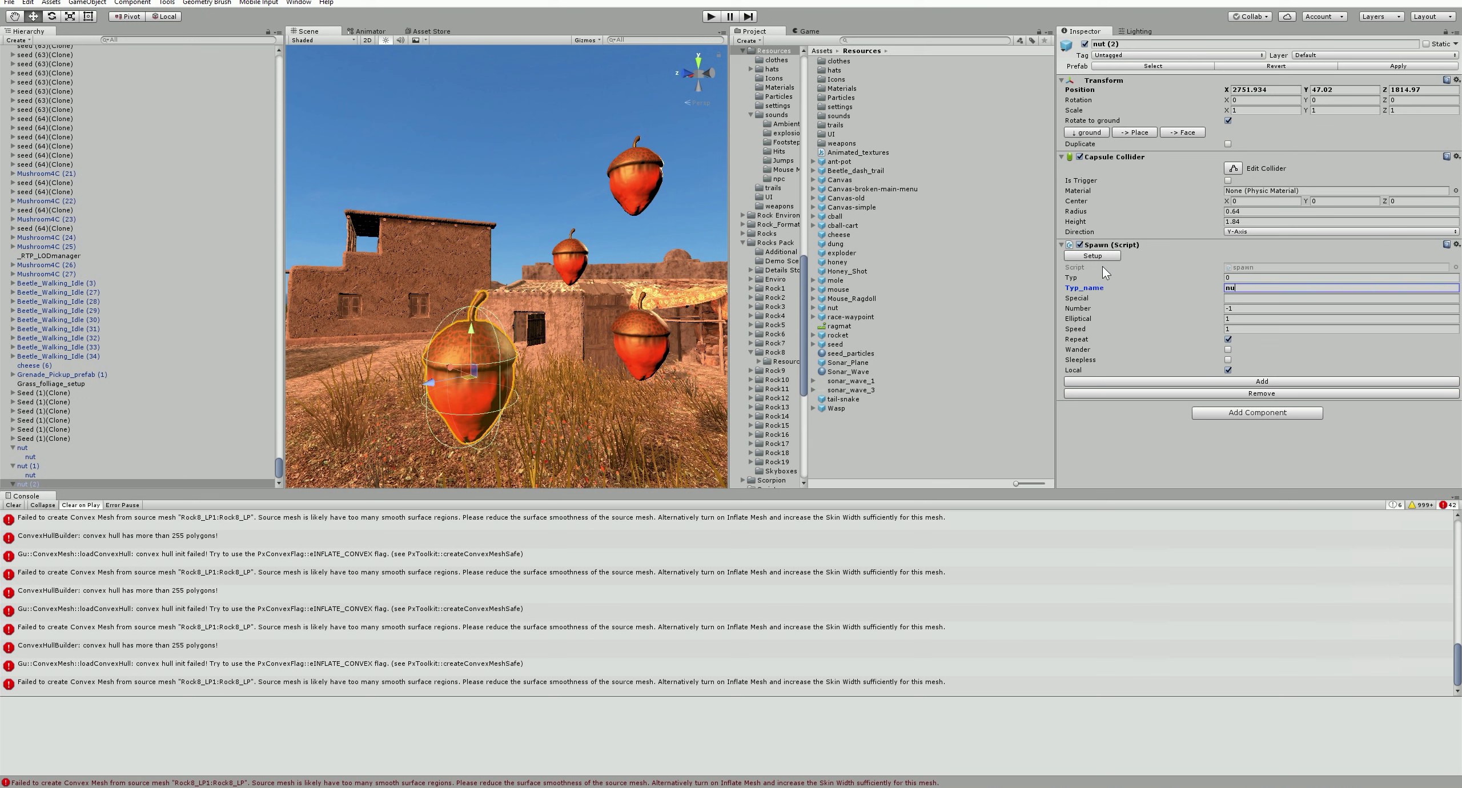